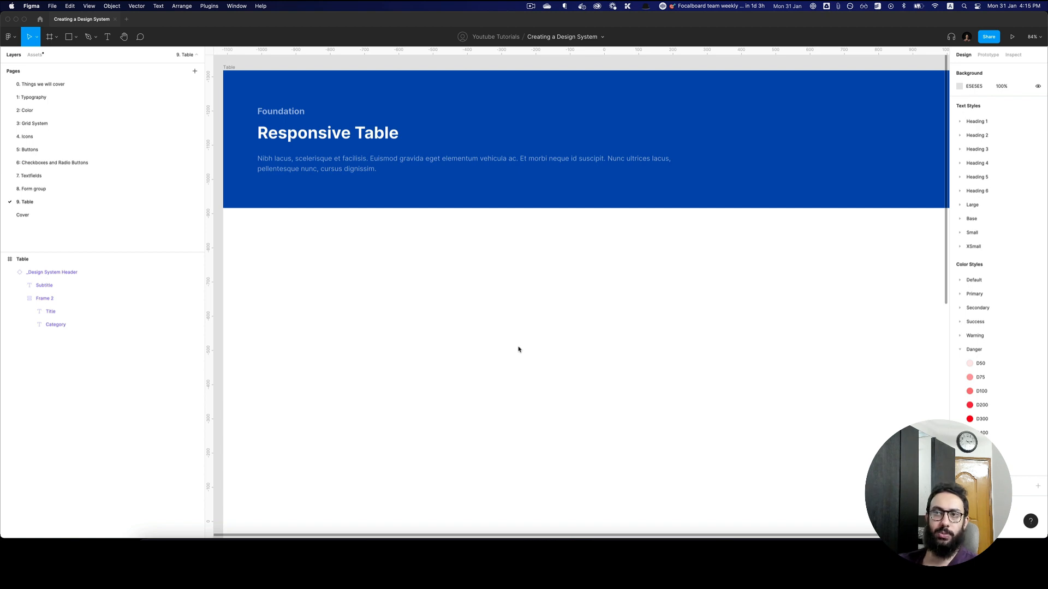
Step: Switch to Chrome and examine the Employees and Site Details examples in the "table design ui" image results
key(super+Tab)
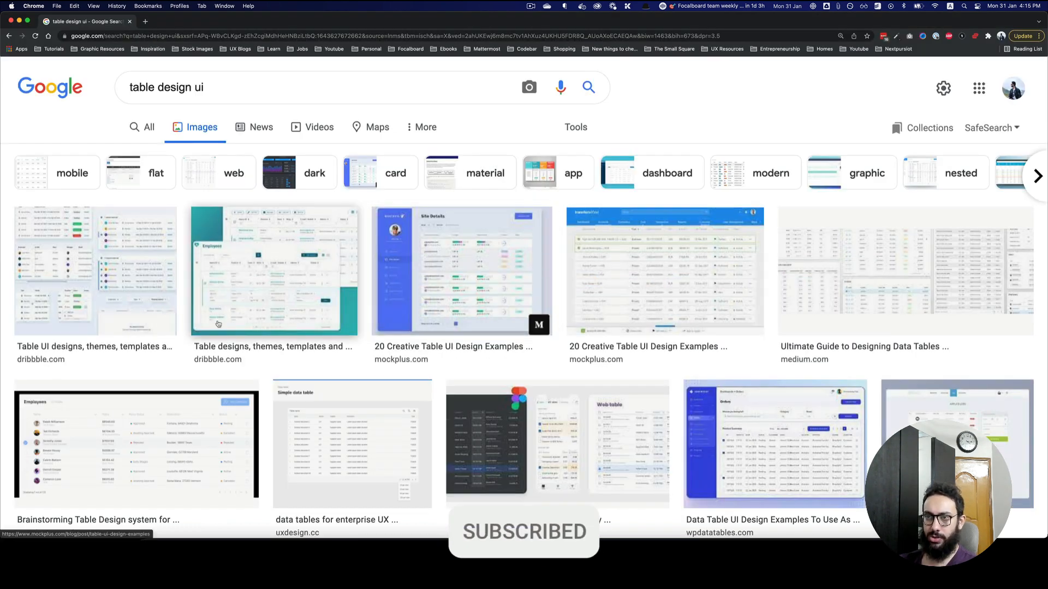
click(146, 287)
key(Right)
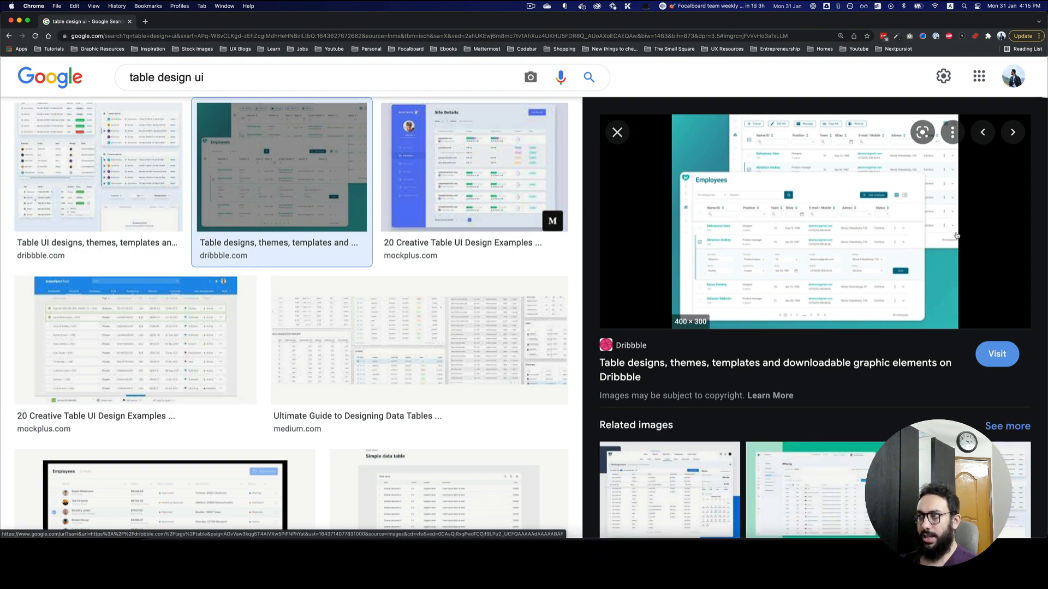
scroll(956, 234, up, 5)
scroll(415, 289, down, 1)
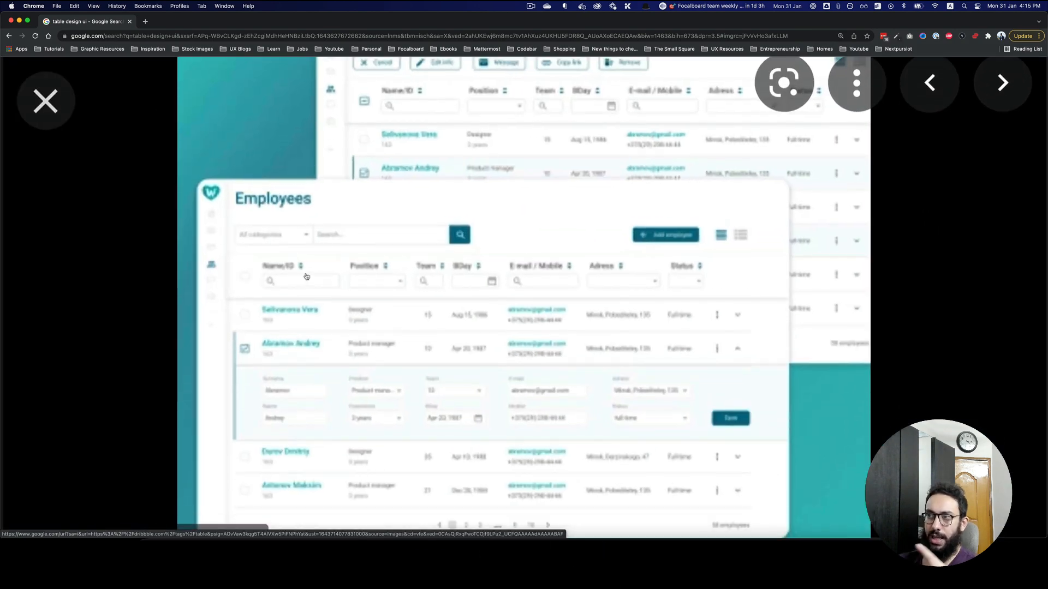
scroll(415, 289, down, 5)
click(474, 240)
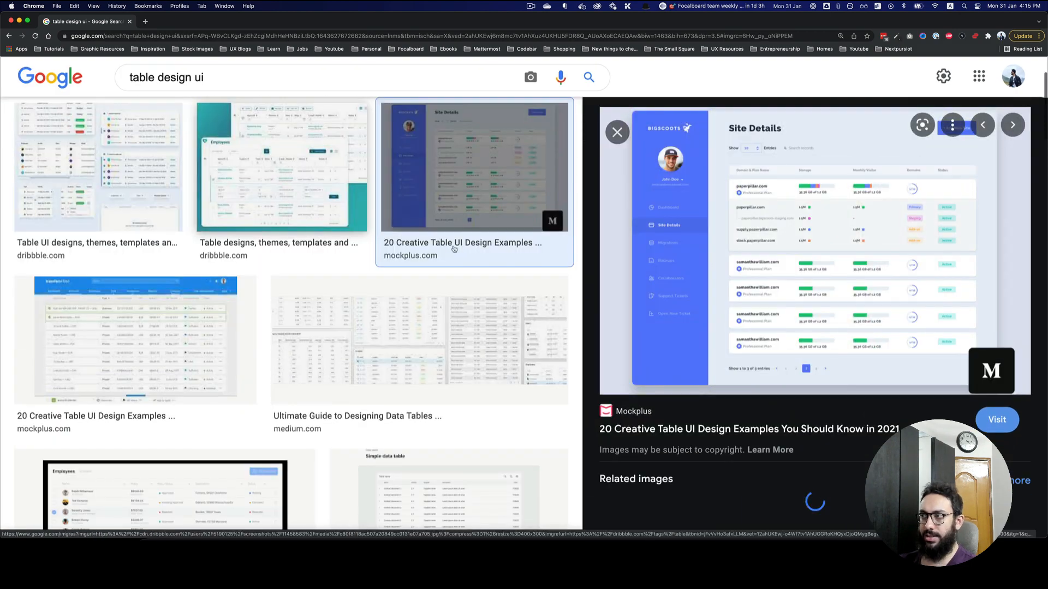
scroll(577, 215, up, 5)
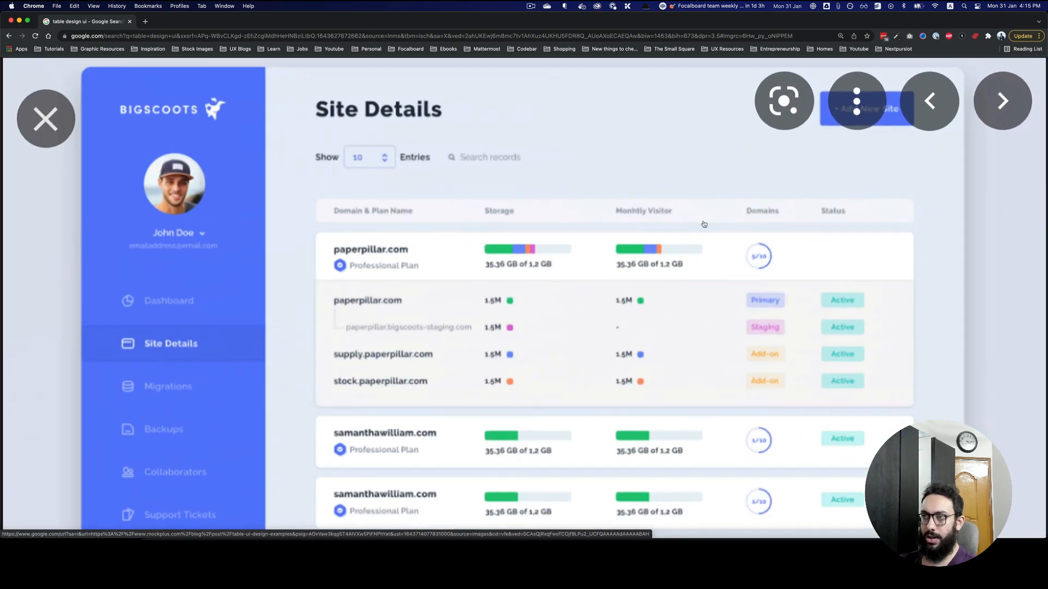
scroll(635, 312, down, 1)
scroll(635, 312, down, 3)
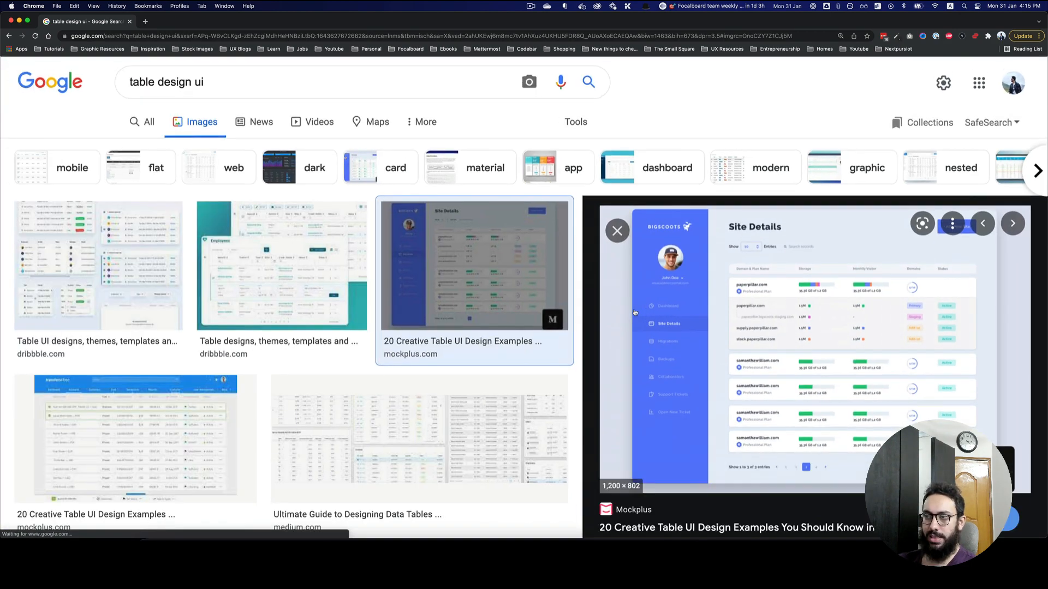
Step: Browse further table examples and examine the header, columns and rows of the Simple data table design
key(Right)
key(Right)
key(Right)
key(Left)
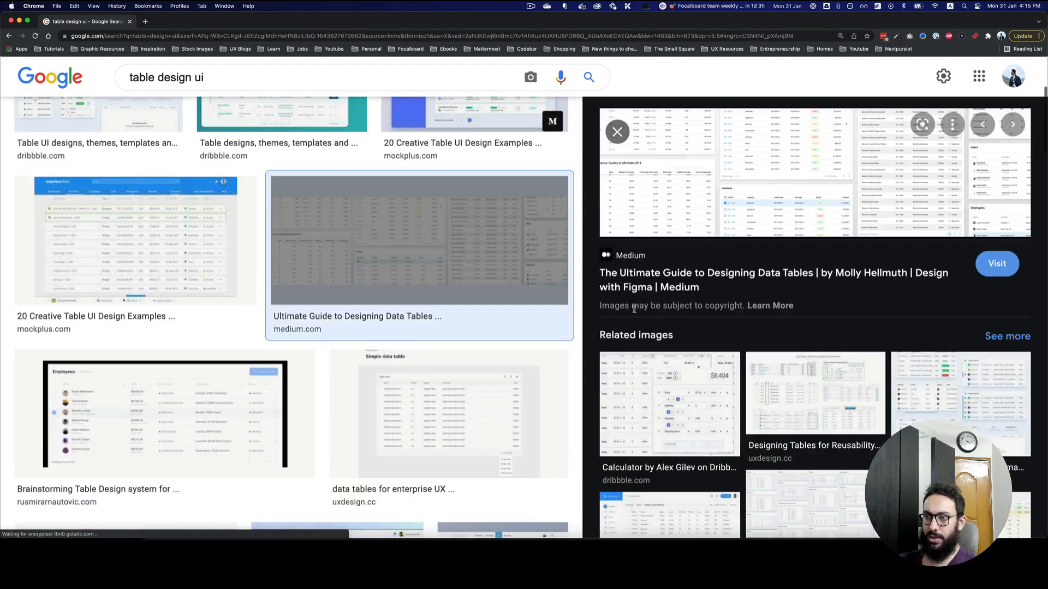
key(Right)
key(Right)
scroll(787, 275, up, 5)
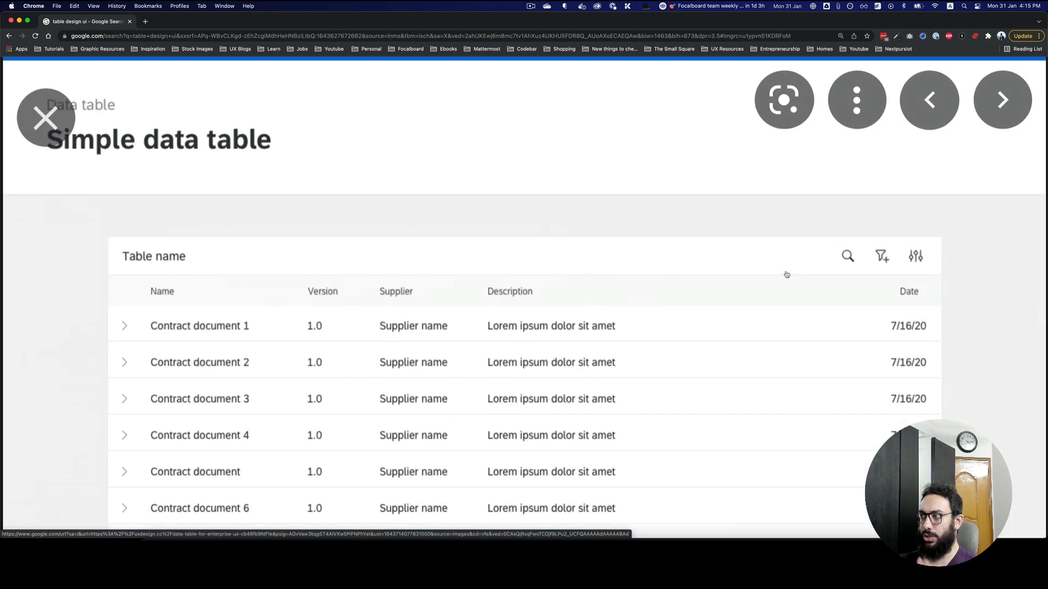
scroll(786, 274, down, 2)
scroll(622, 257, left, 1)
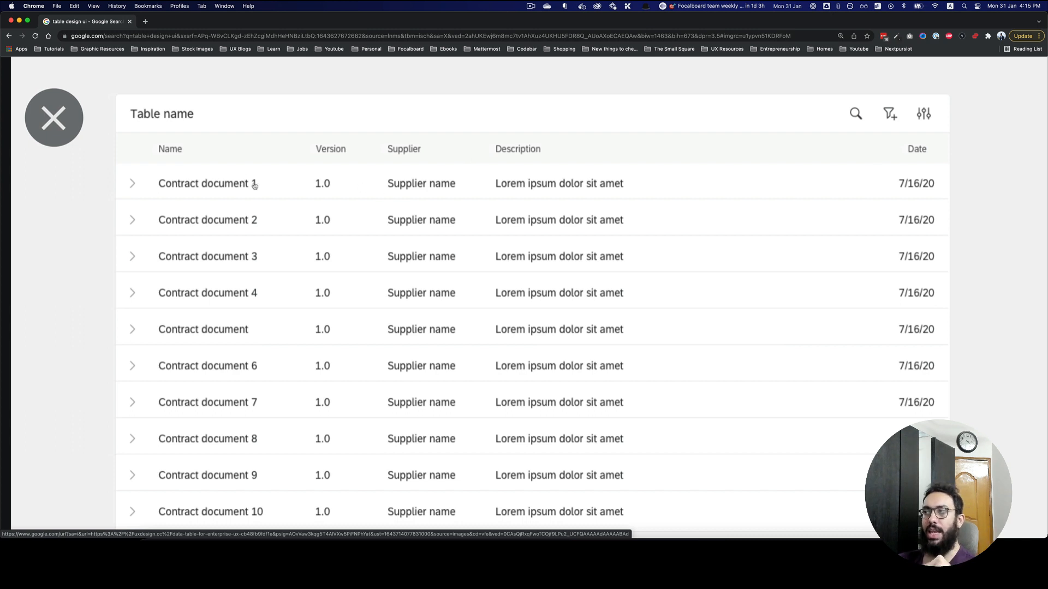
Step: Switch back to Figma and draw a wide frame about 1514 × 68 below the Responsive Table header
key(super+Tab)
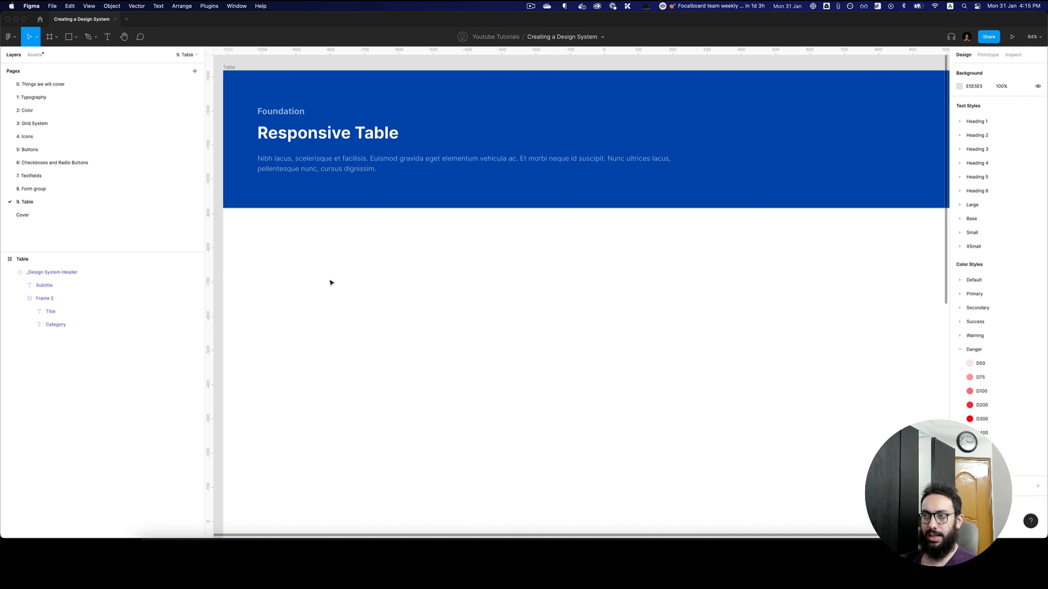
key(f)
drag(297, 261, 493, 287)
drag(561, 294, 817, 284)
drag(642, 277, 608, 275)
Step: Fill the new wide frame with the Neutrals/N20 colour style
click(1026, 301)
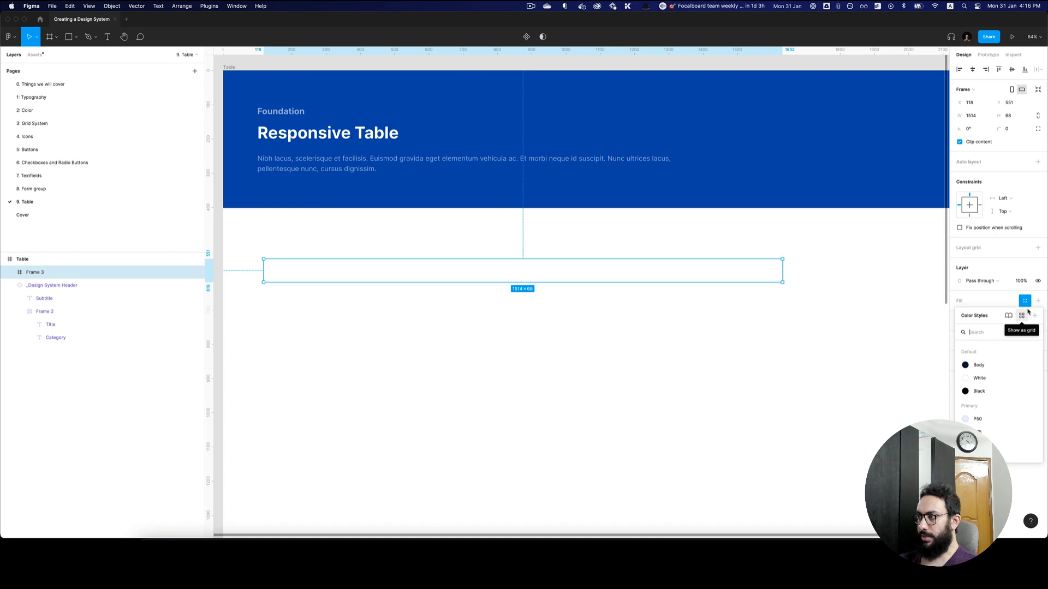
text(neu)
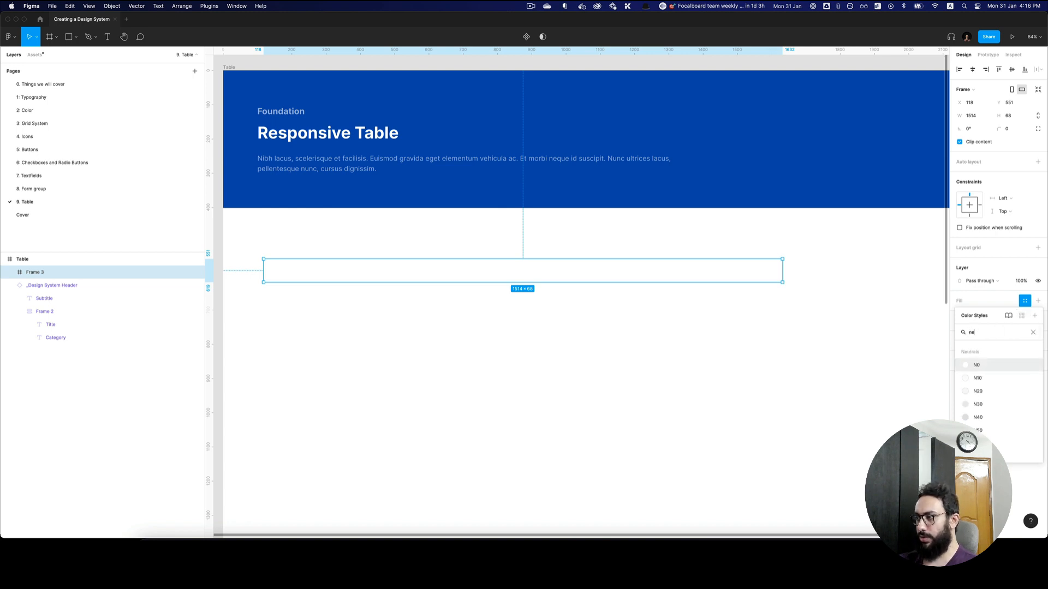
key(Down)
key(Return)
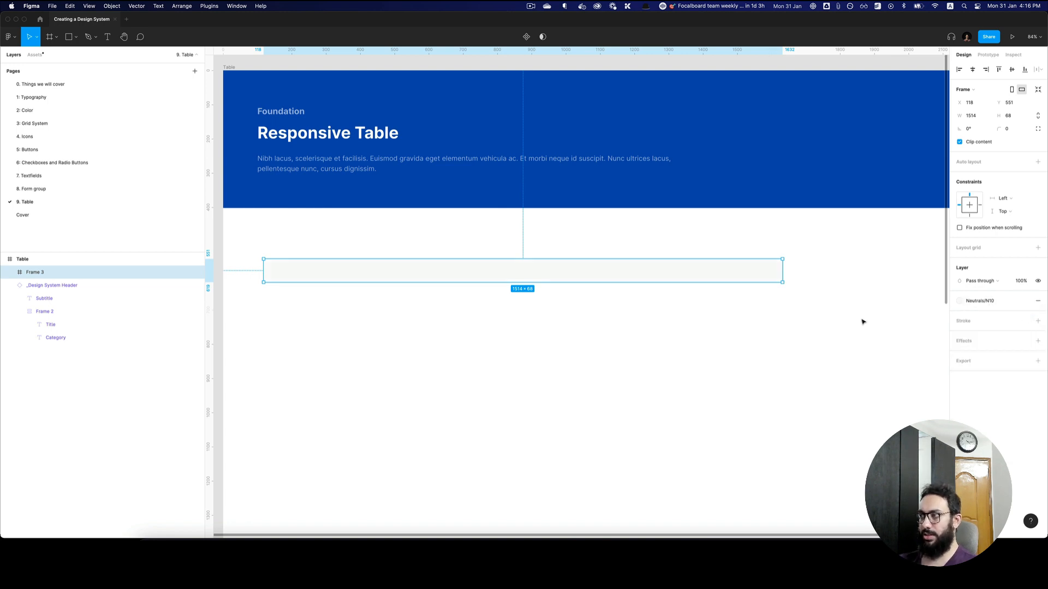
click(998, 300)
click(984, 414)
click(792, 355)
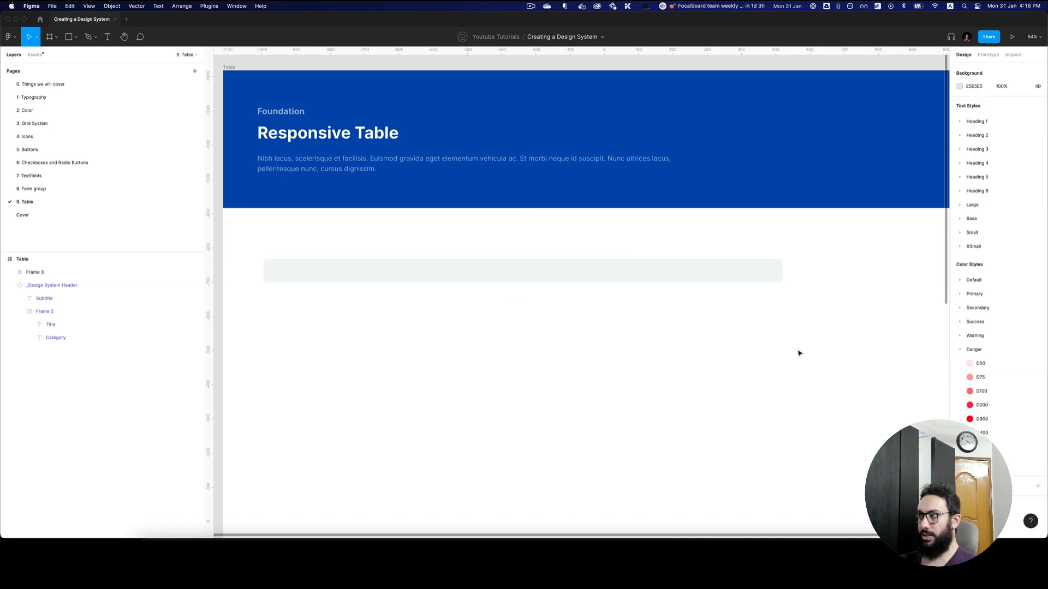
Step: Try the Neutrals/N30 colour style as the wide frame's fill and undo it
click(699, 281)
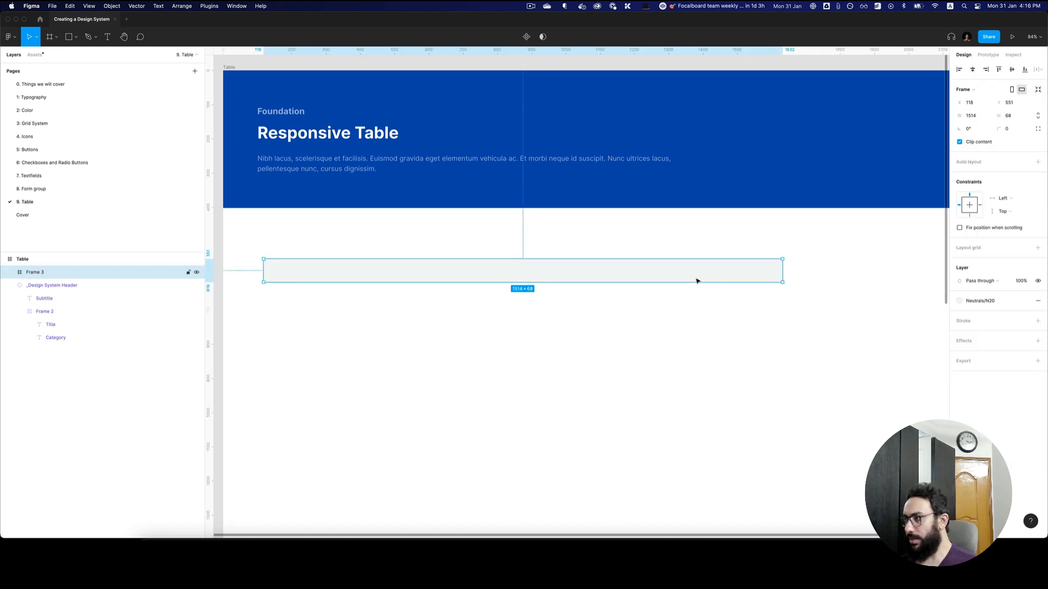
click(994, 301)
click(983, 413)
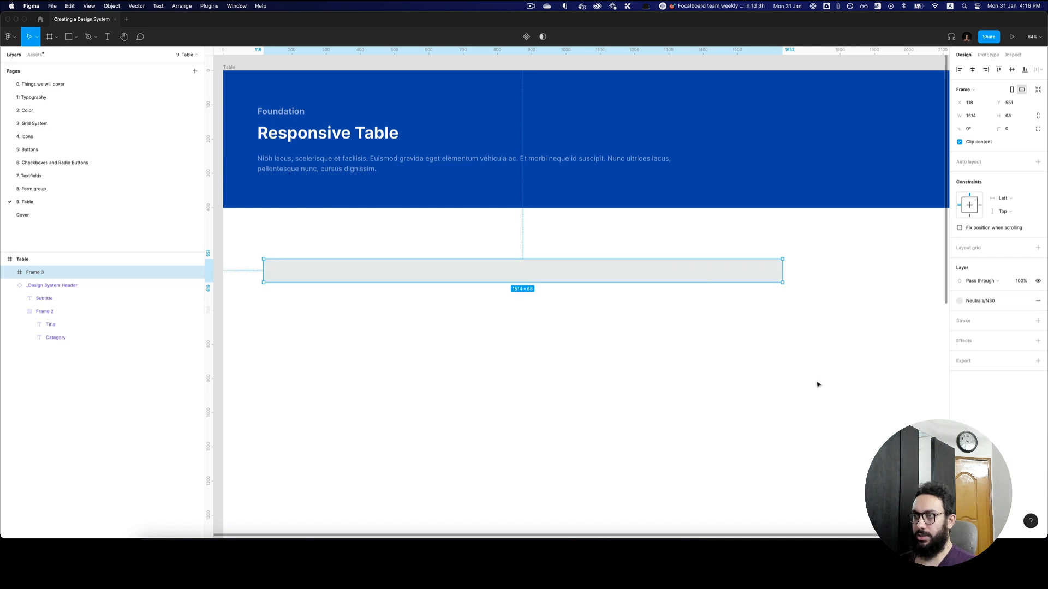
key(super+z)
key(super+z)
Step: Shift the wide frame slightly left within the Table page frame, to about X 107, Y 550
drag(741, 392, 762, 296)
click(681, 197)
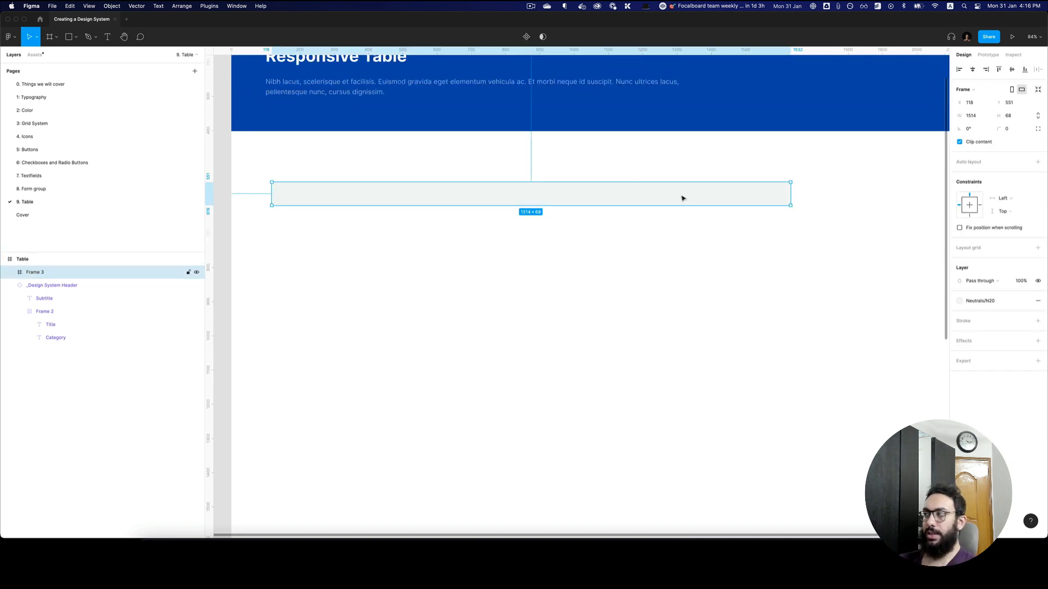
drag(681, 198, 678, 198)
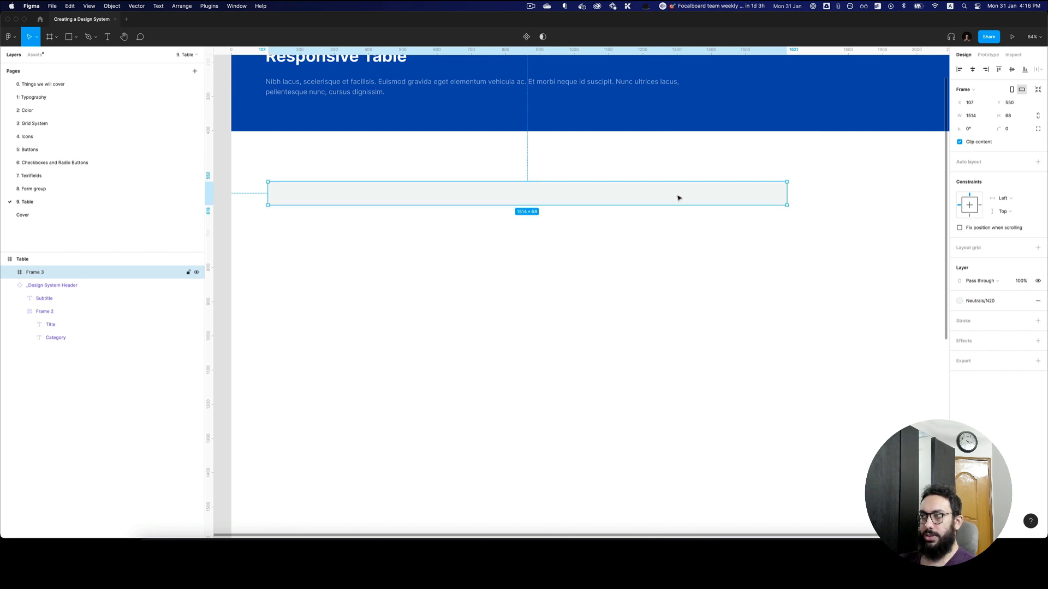
Step: Add the text "Table Header Cell" near the left end of the grey frame
scroll(280, 180, up, 5)
key(t)
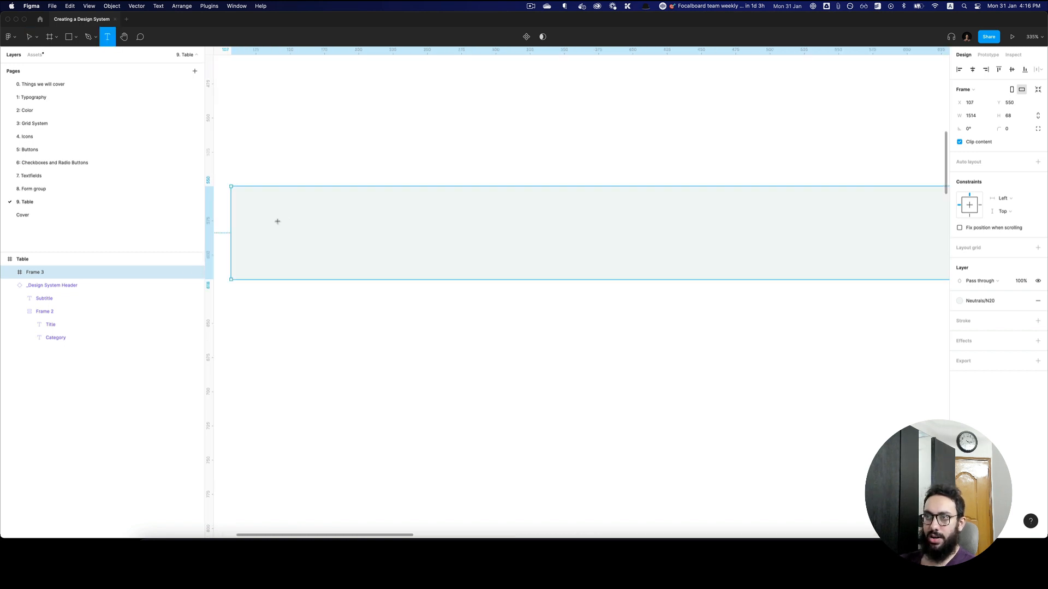
click(277, 223)
text(T)
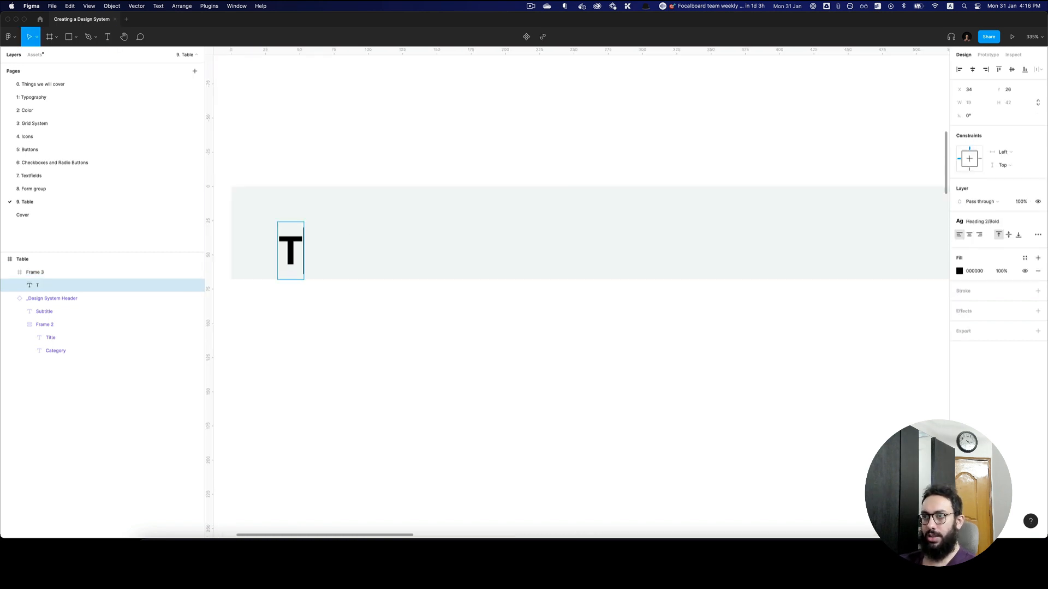
text(able Head)
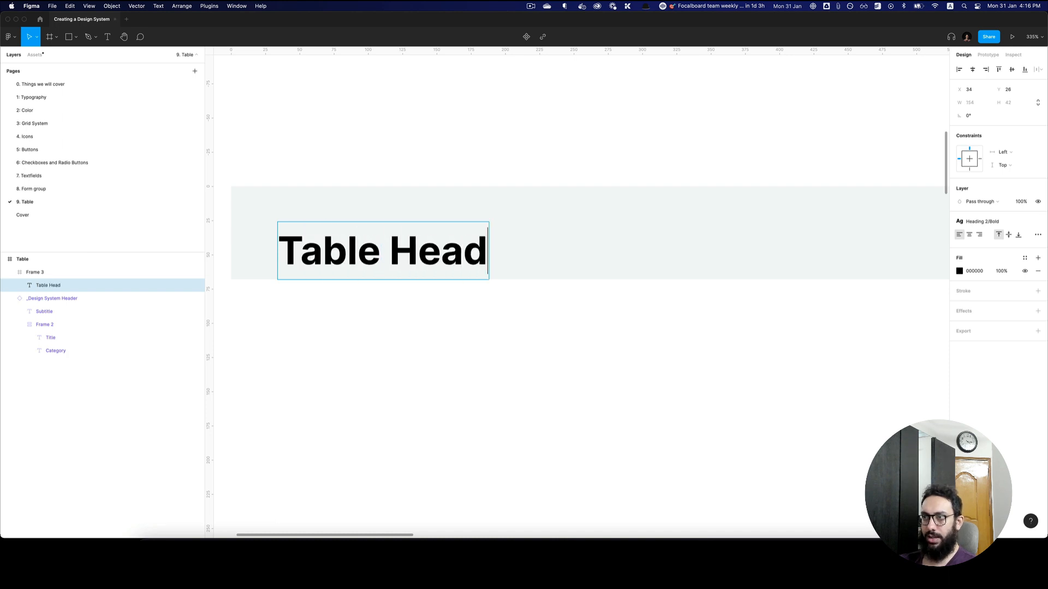
text(er Cell)
key(Escape)
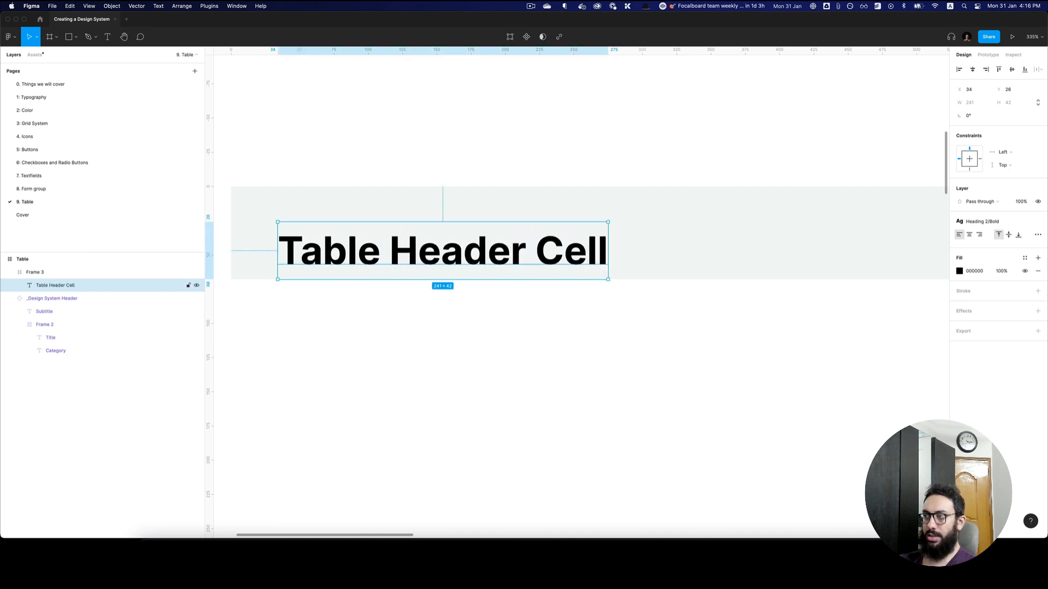
Step: Apply the Default/Body colour style to the Table Header Cell text and move it up to about Y 13
alt+click(394, 226)
click(1024, 259)
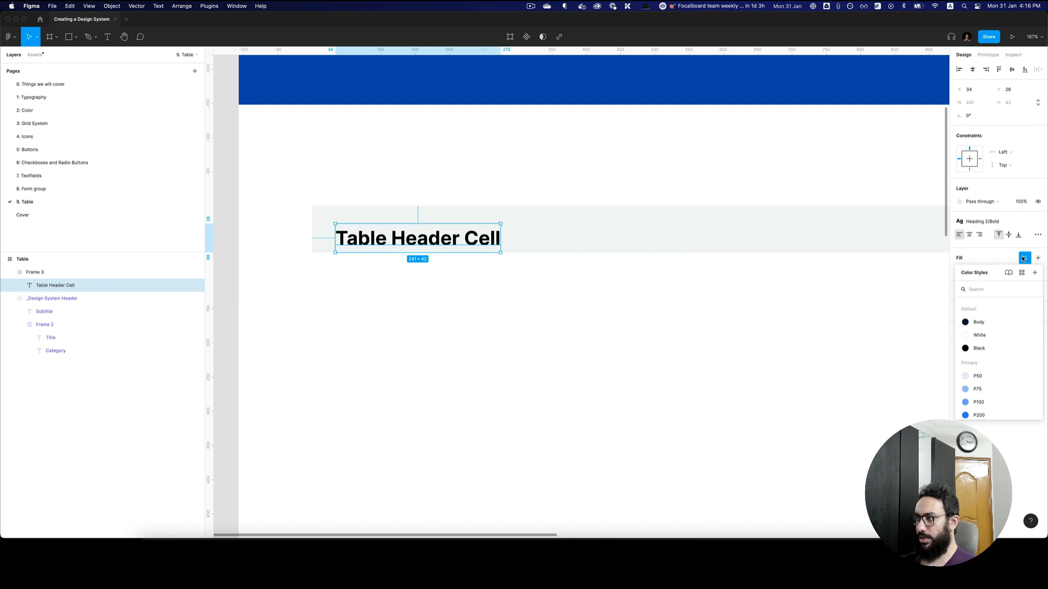
click(979, 322)
drag(552, 229, 538, 239)
drag(459, 249, 459, 240)
Step: Apply the Base/Semibold text style to the Table Header Cell text
alt+click(489, 235)
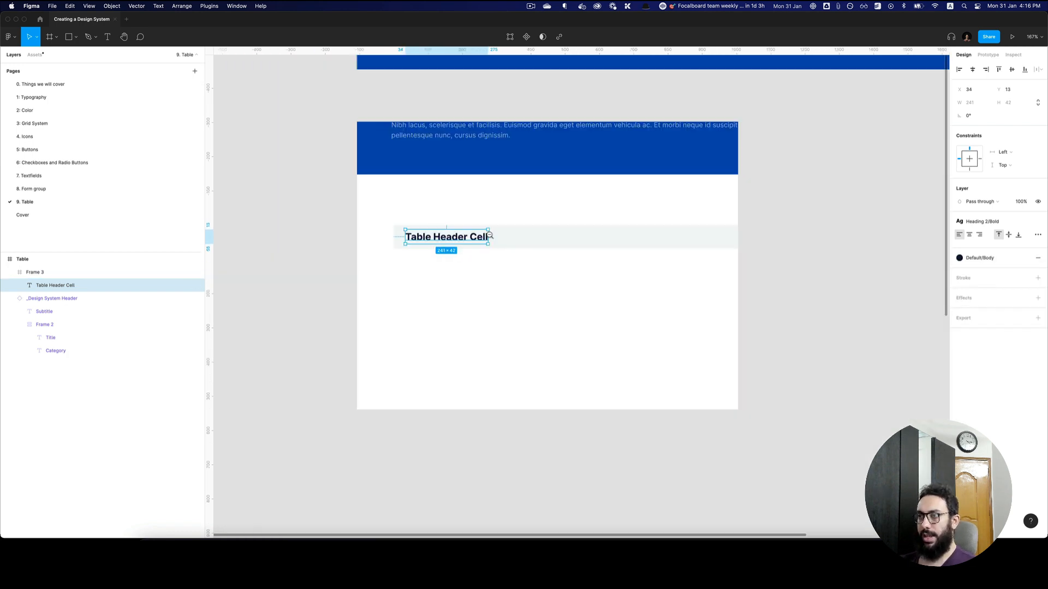
click(968, 221)
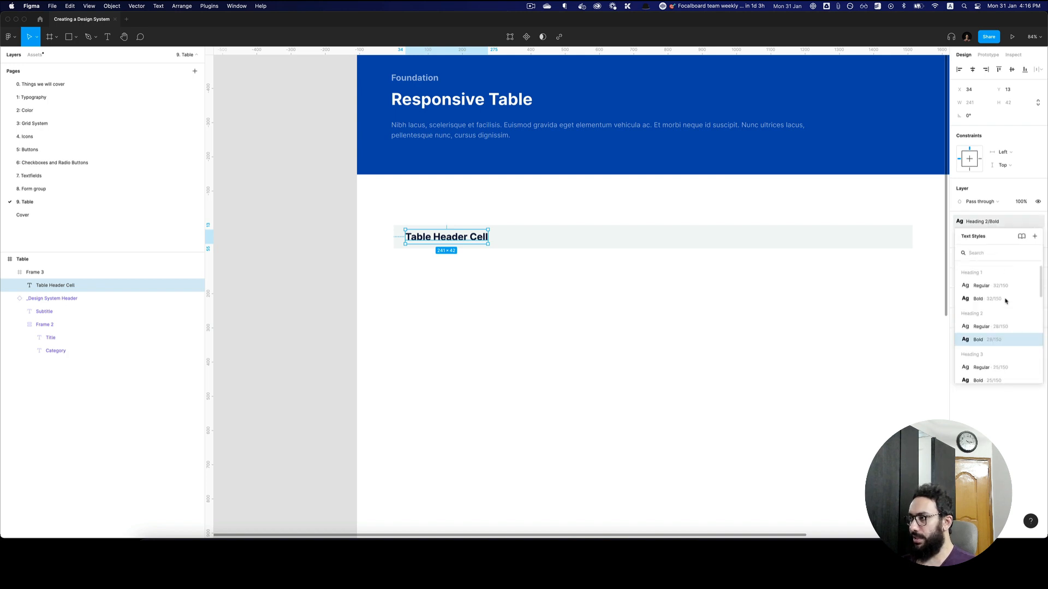
scroll(1005, 295, down, 5)
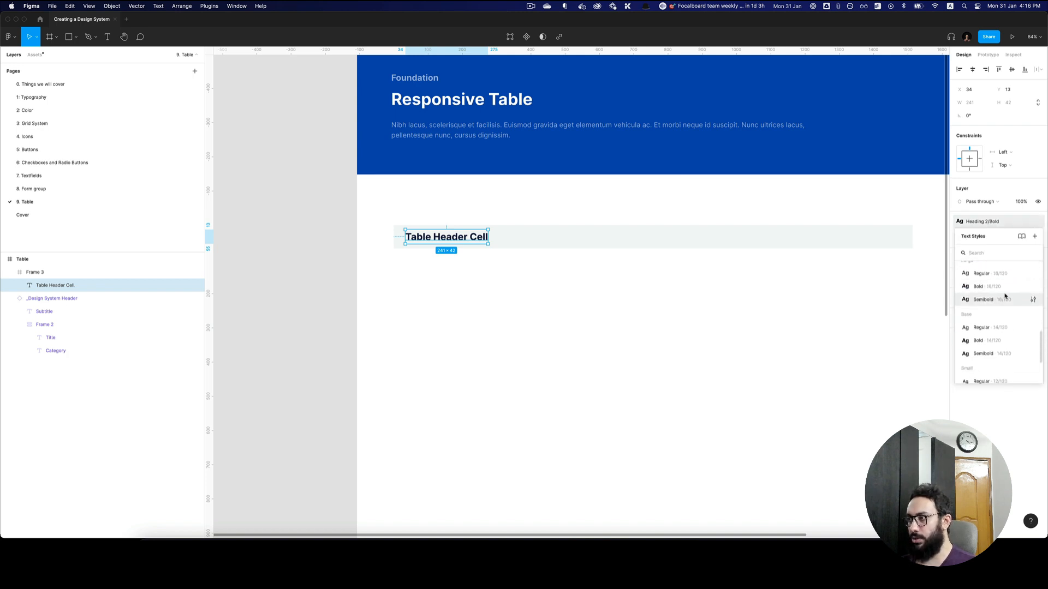
click(982, 328)
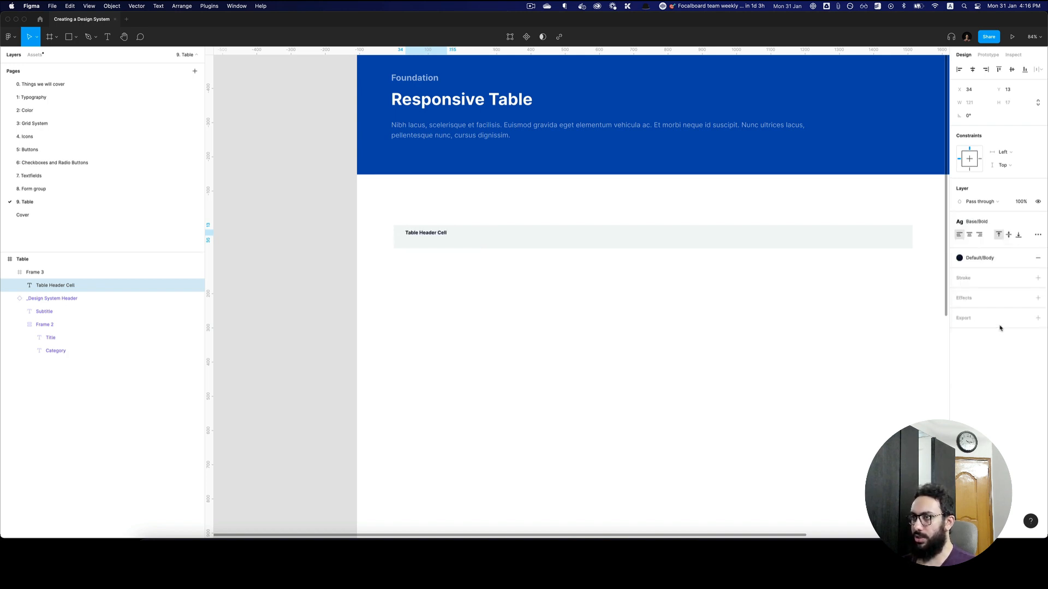
click(977, 221)
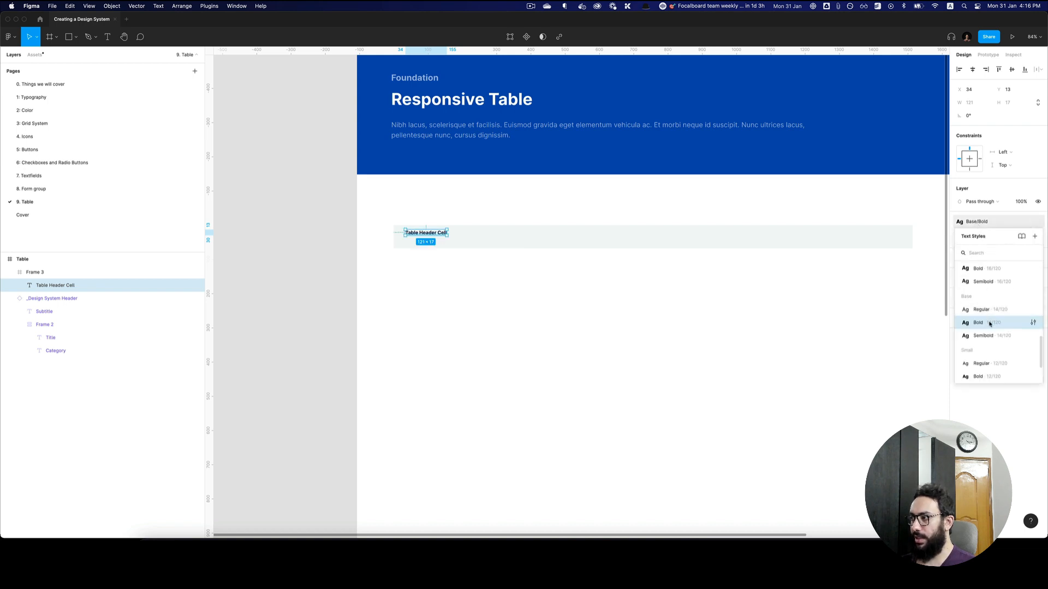
click(985, 335)
Step: Move the Table Header Cell text to about X 35, Y 26 in the grey frame and wrap it in auto layout
scroll(432, 236, up, 6)
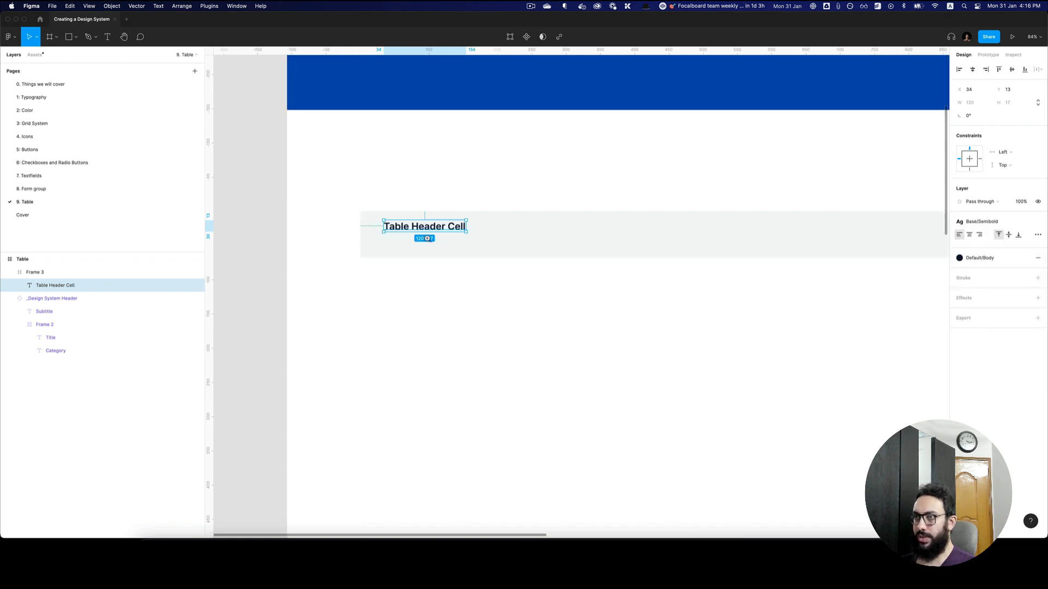
drag(397, 211, 400, 227)
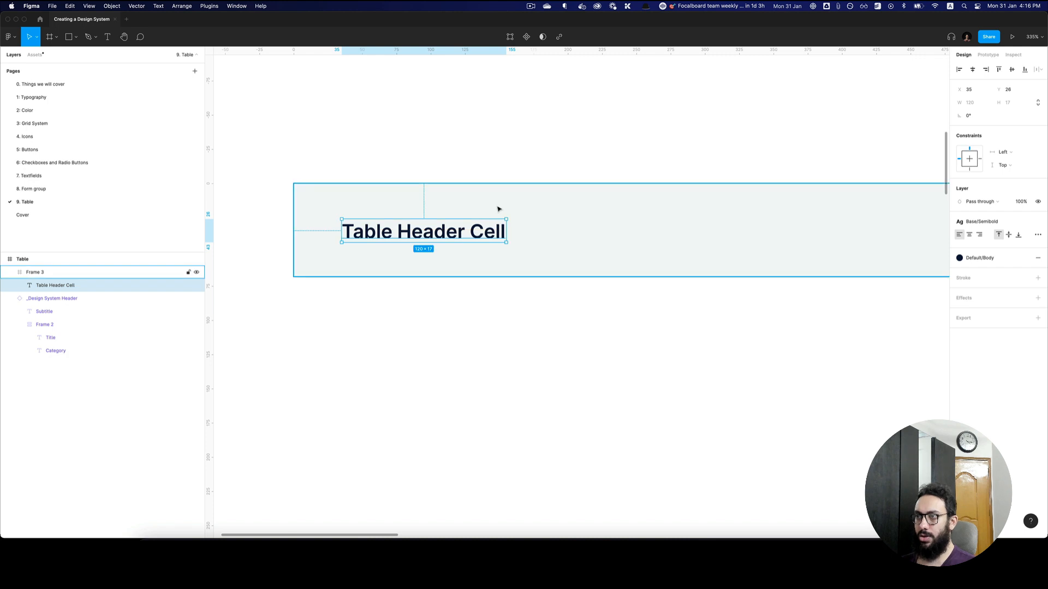
click(498, 212)
click(421, 233)
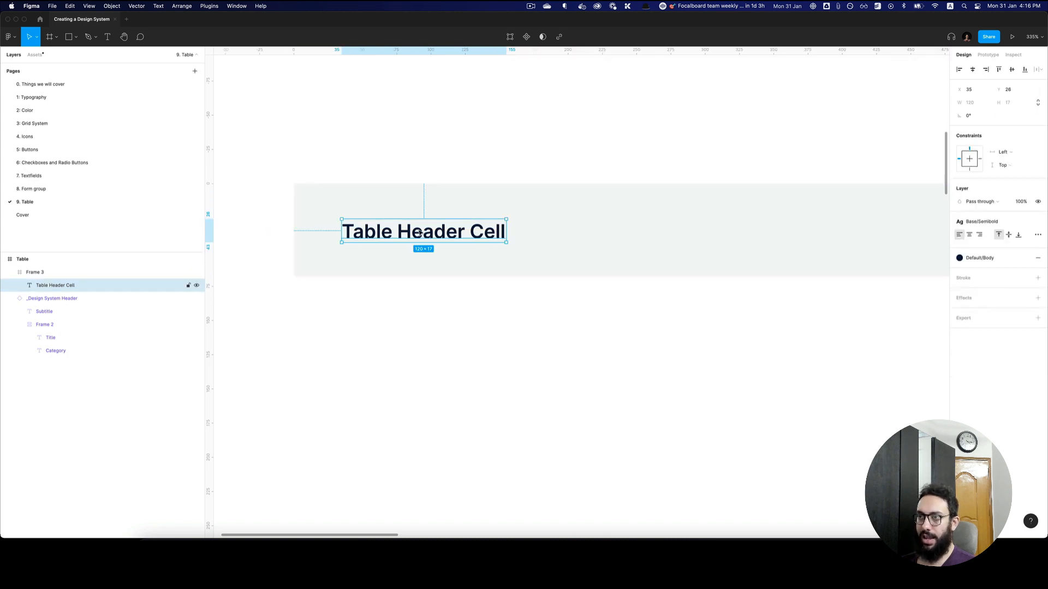
key(shift+a)
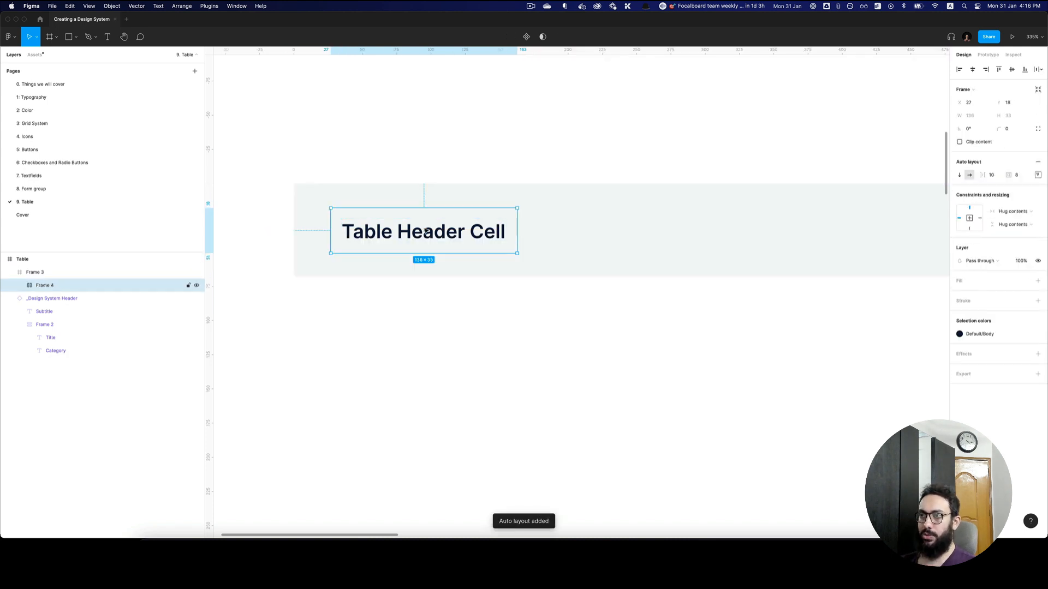
Step: Increase the auto layout header cell's height to 36 and align its content to the left, vertically centred
key(minus)
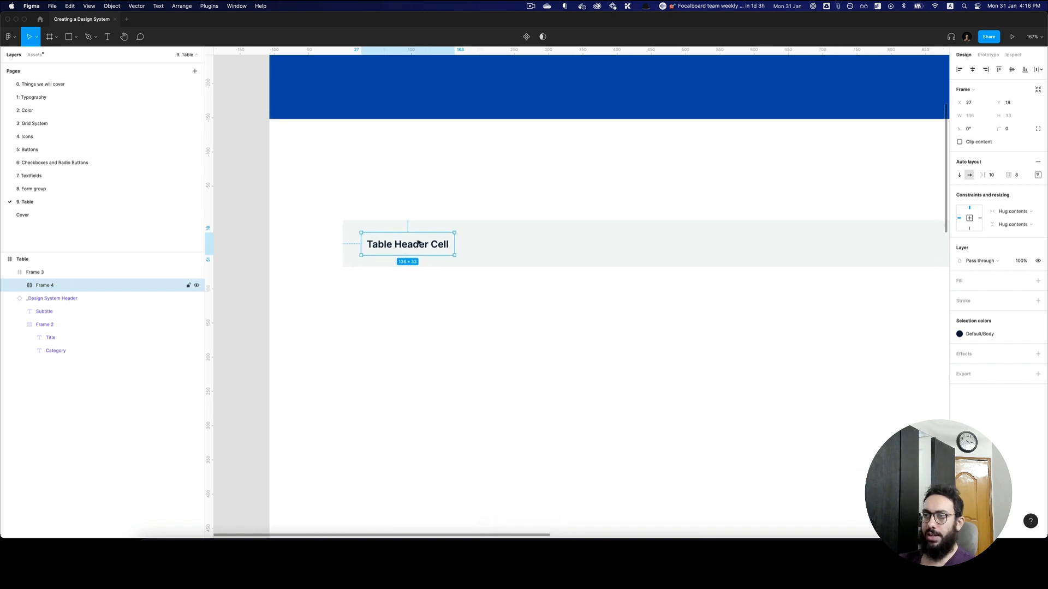
key(equal)
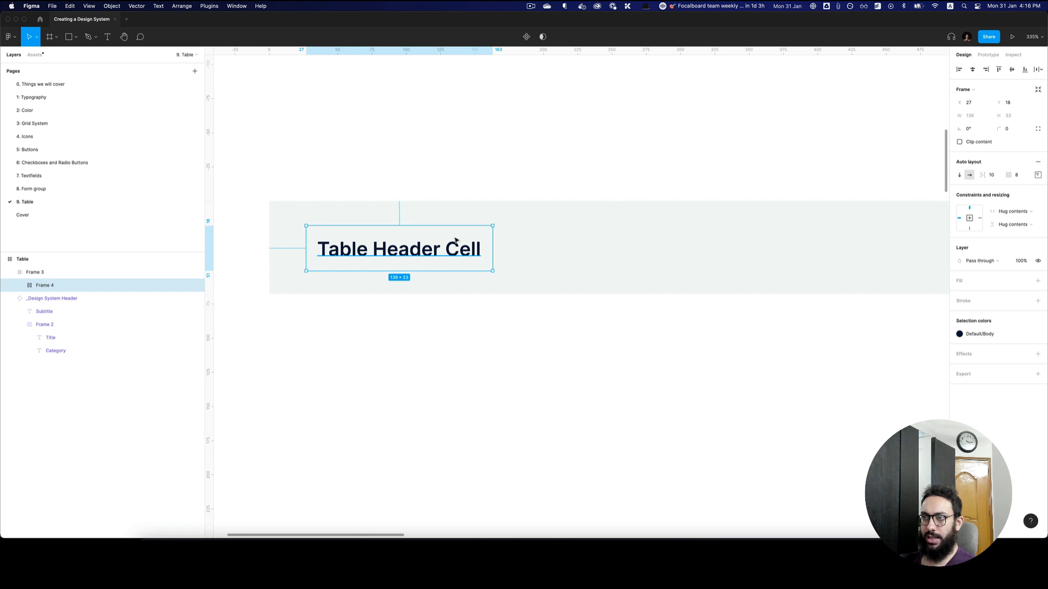
key(super+Down)
key(super+Down)
key(super+Down)
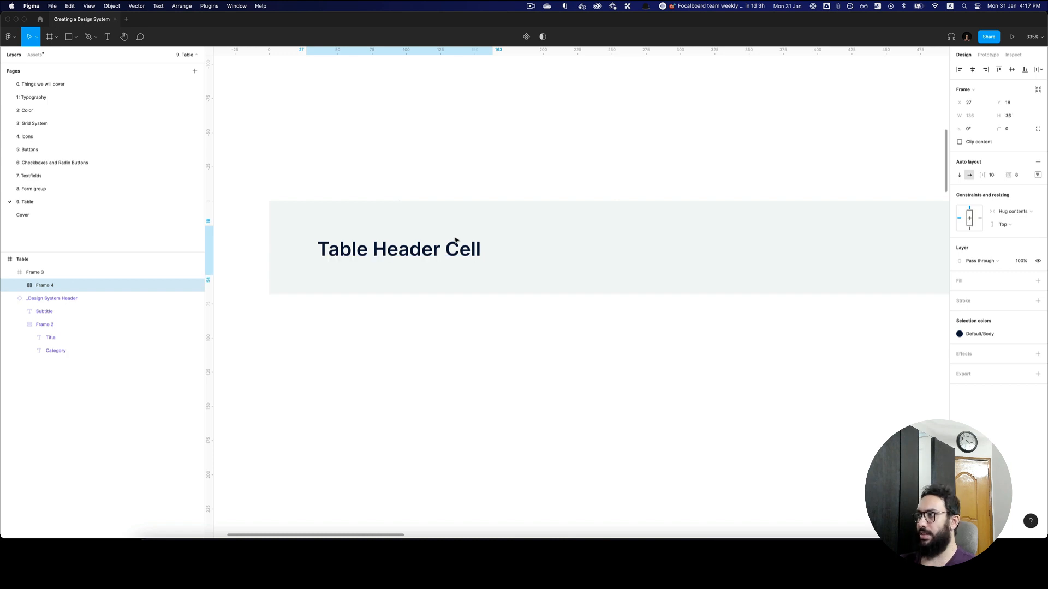
click(1038, 174)
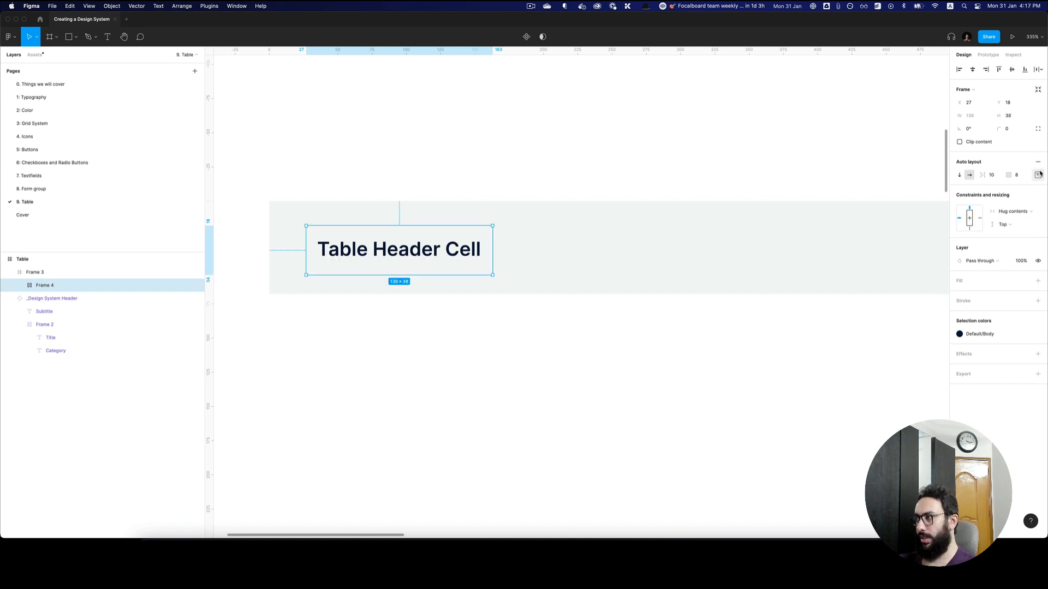
click(1004, 210)
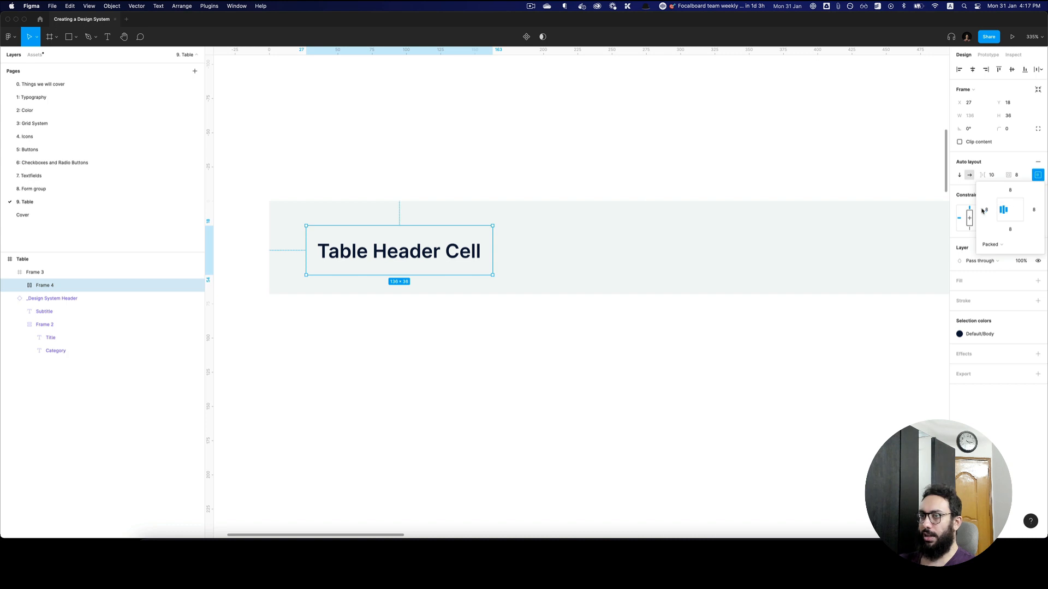
Step: Ungroup the grey parent frame and apply the Neutrals/N20 colour style as the header cell frame's fill
click(528, 234)
key(super+shift+g)
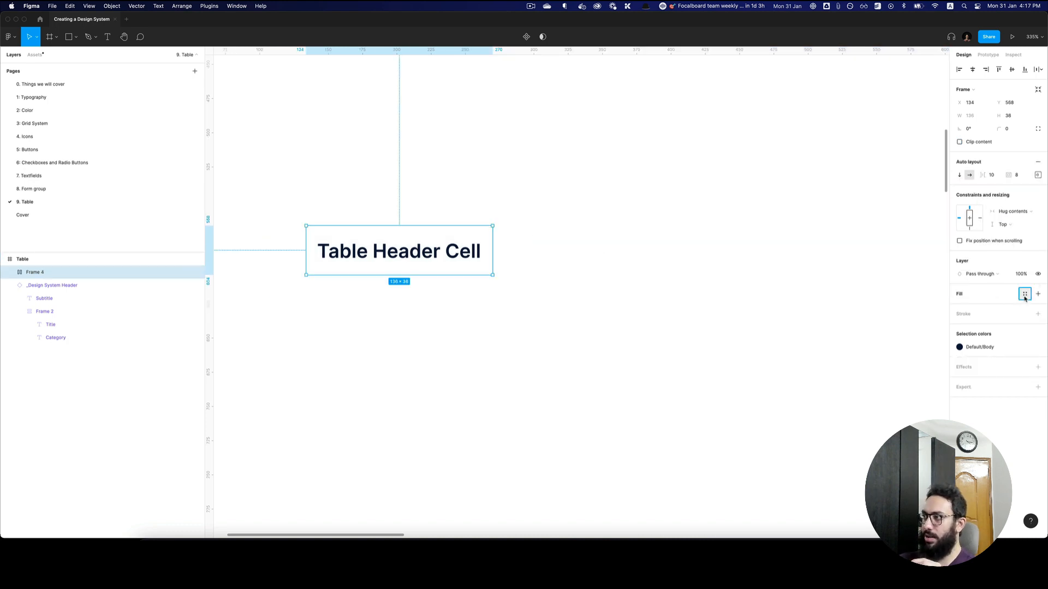
click(1025, 294)
text(n20)
key(Return)
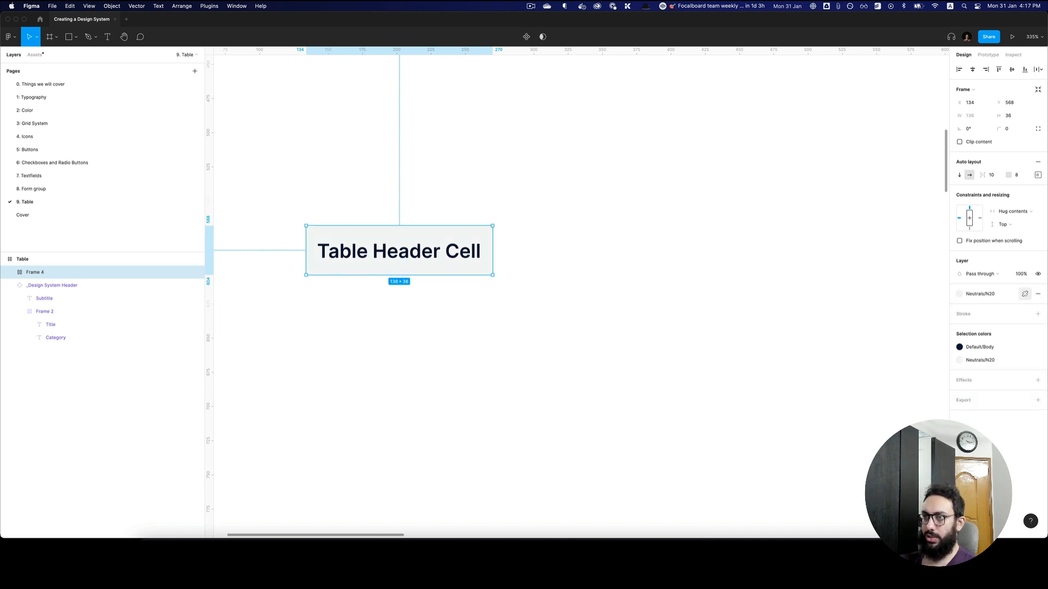
Step: Turn the header cell frame into a component and name it Table Header Cell
click(620, 290)
click(468, 259)
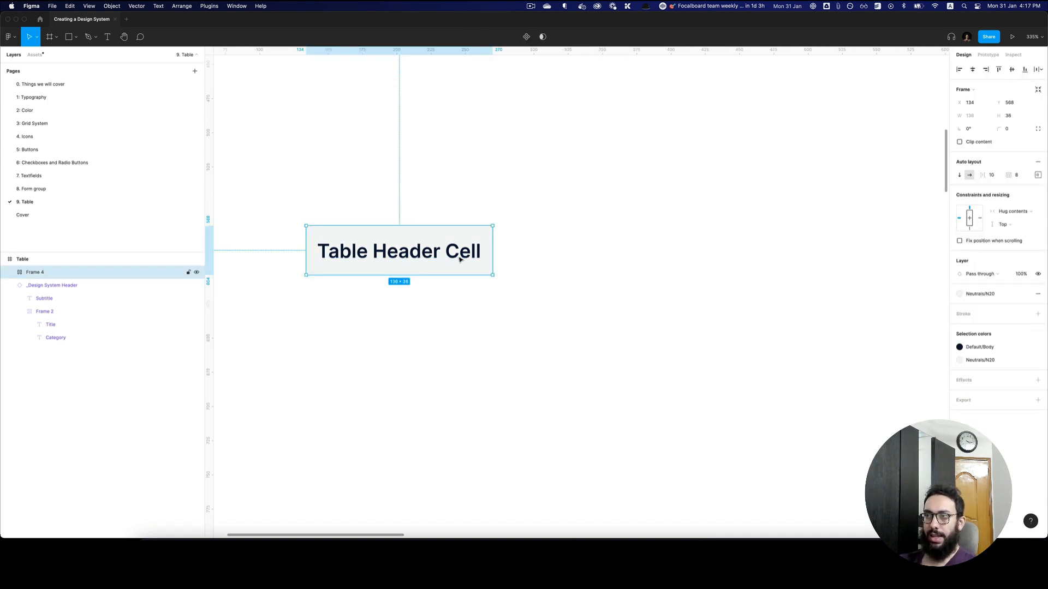
key(super+alt+k)
key(super+r)
text(Tab)
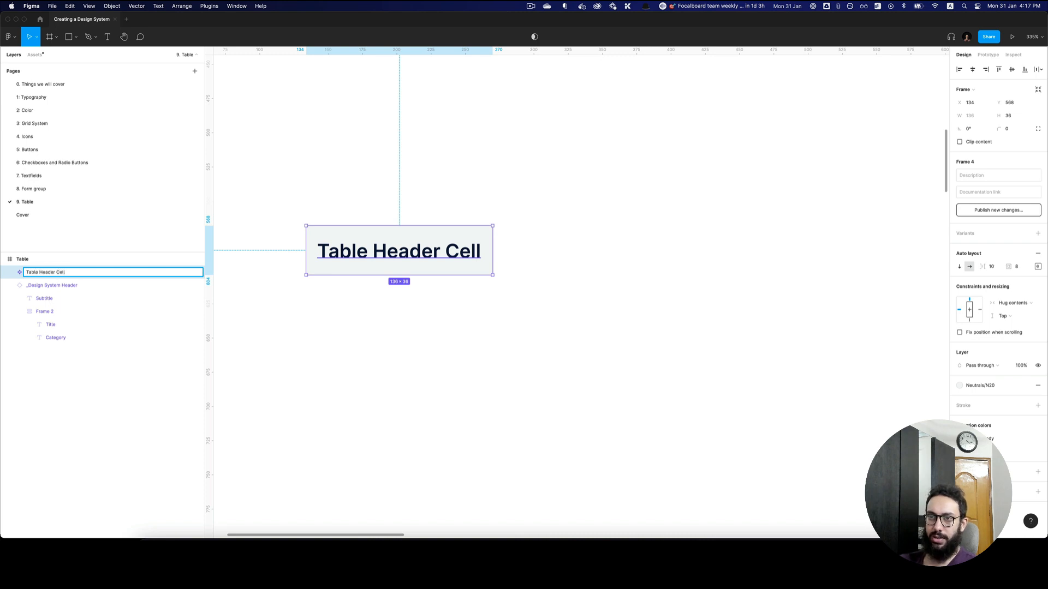
key(BackSpace)
key(BackSpace)
key(BackSpace)
key(BackSpace)
key(BackSpace)
key(BackSpace)
key(BackSpace)
key(BackSpace)
key(BackSpace)
key(BackSpace)
key(BackSpace)
key(BackSpace)
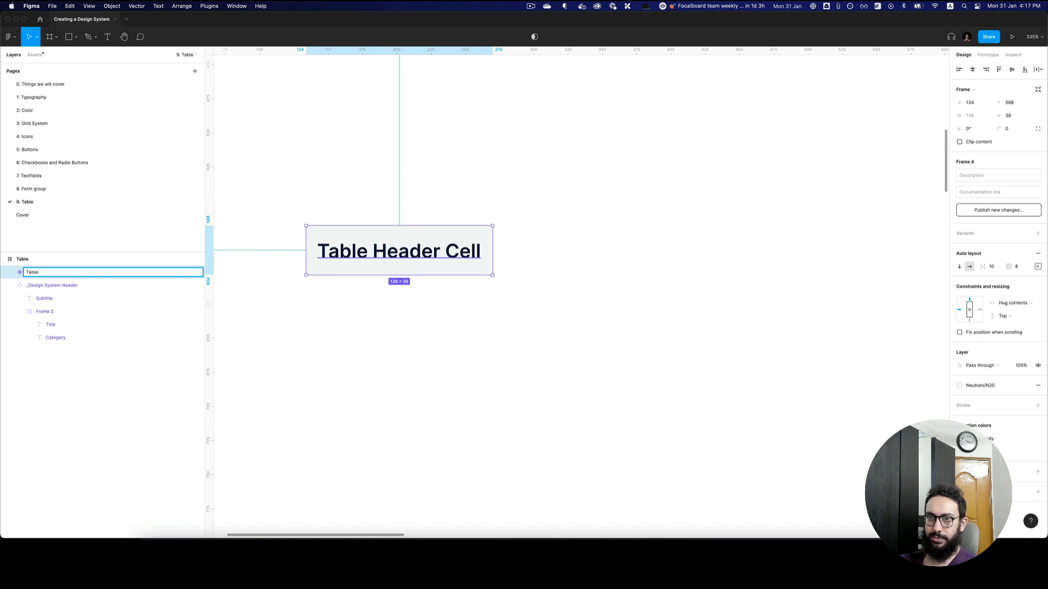
text(Header Cell)
key(Return)
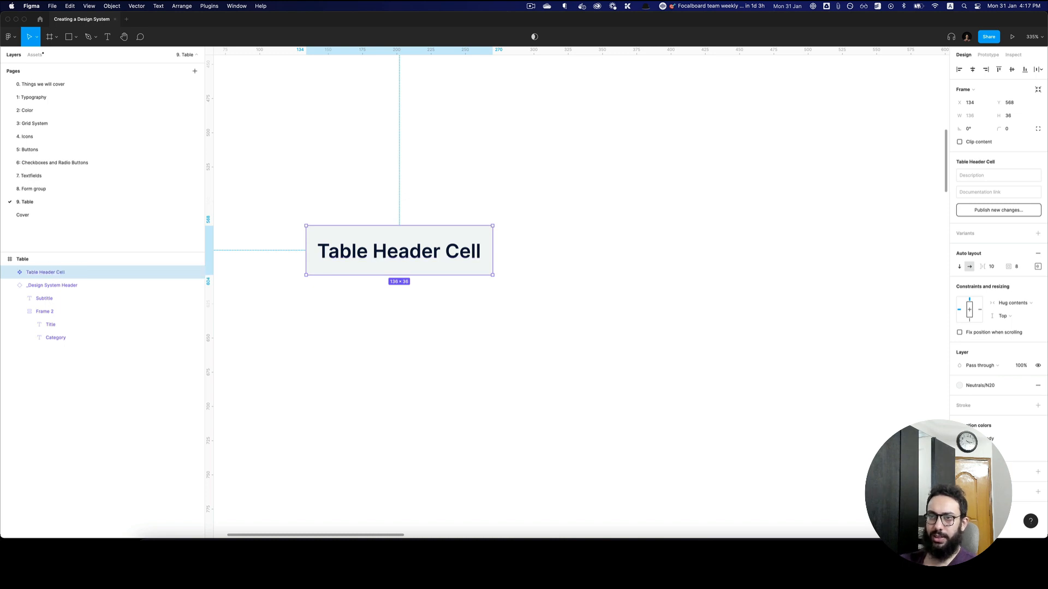
Step: Duplicate the text inside the Table Header Cell component and change the copy's text to "angle-down"
double_click(460, 254)
key(super+d)
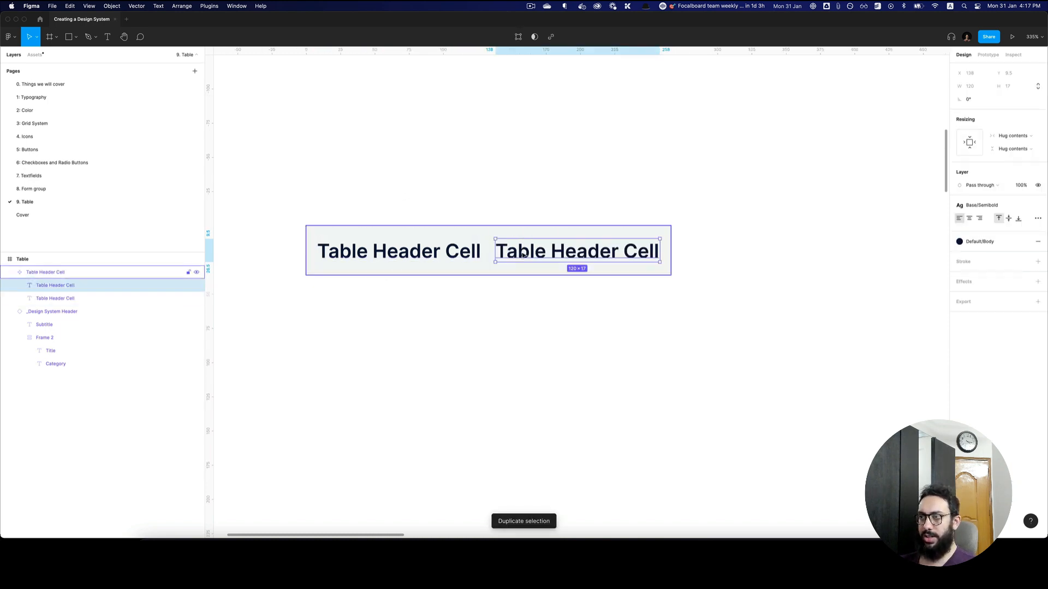
double_click(537, 252)
text(arrow-down)
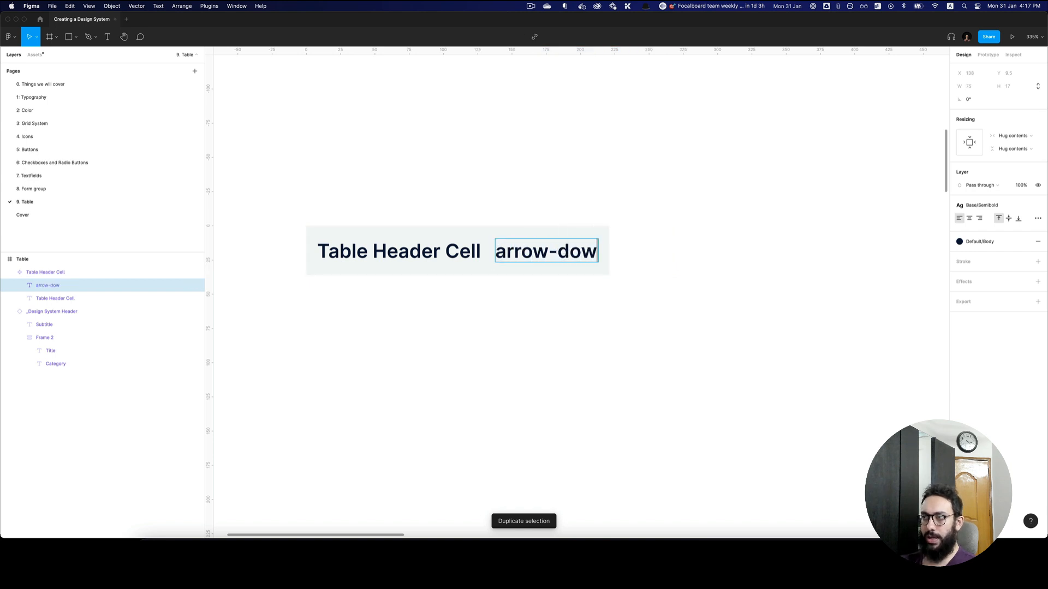
key(super+a)
text(anle)
key(BackSpace)
key(BackSpace)
text(gle-down)
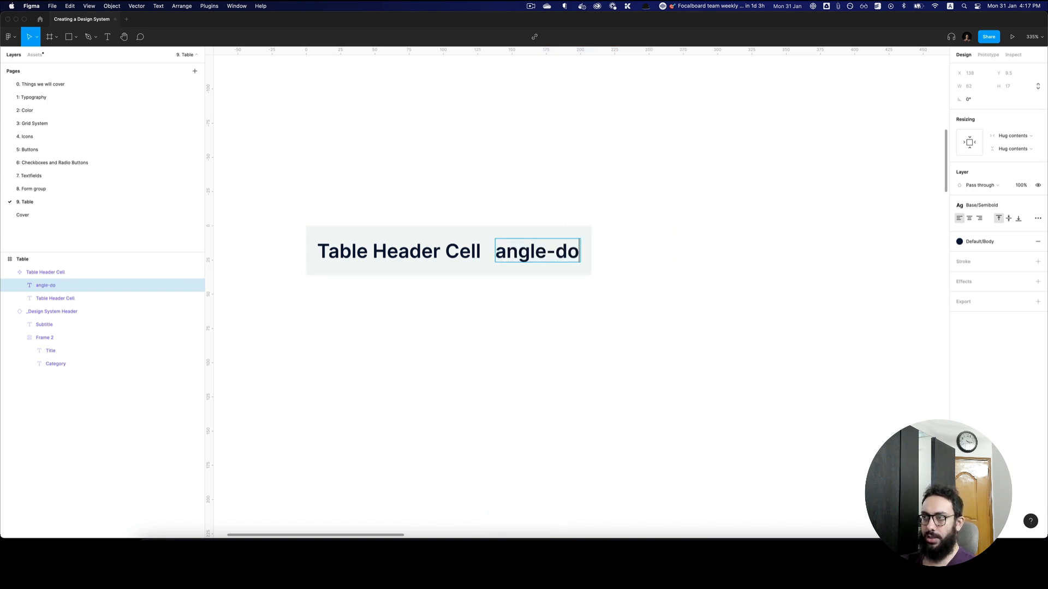
key(Escape)
click(1020, 208)
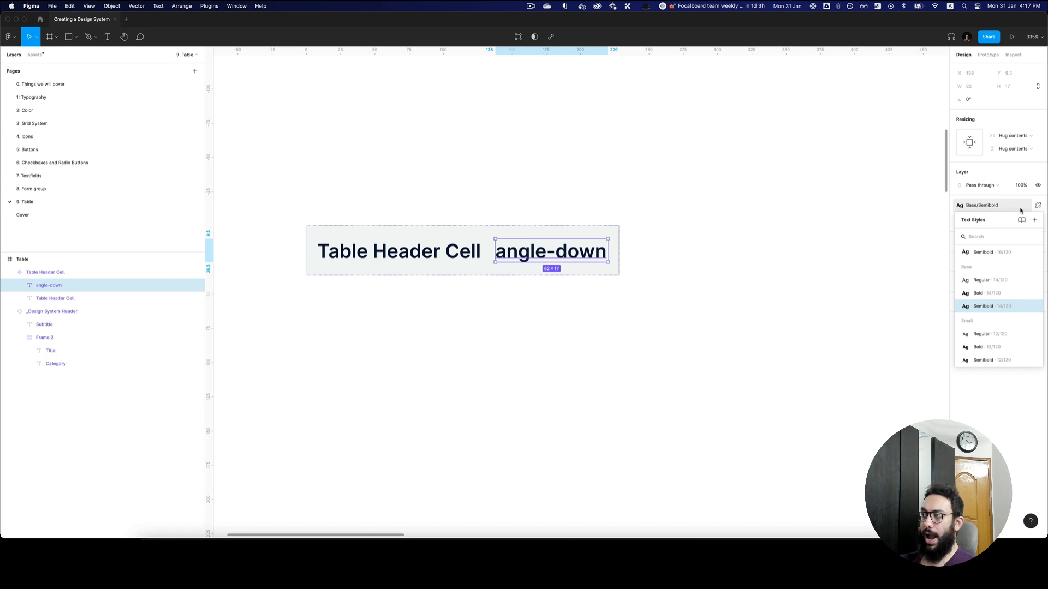
text(font)
key(super+a)
key(Escape)
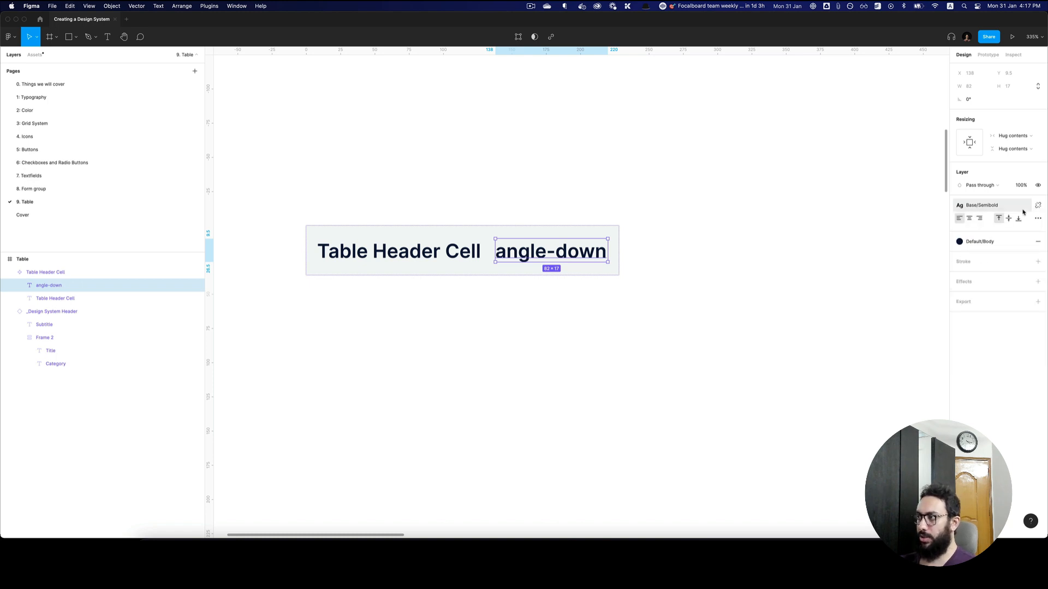
Step: Detach the Base/Semibold style from the angle-down text and set its font to Font Awesome 5 Pro
click(1038, 206)
click(976, 220)
text(Font Awesome 5 Brands)
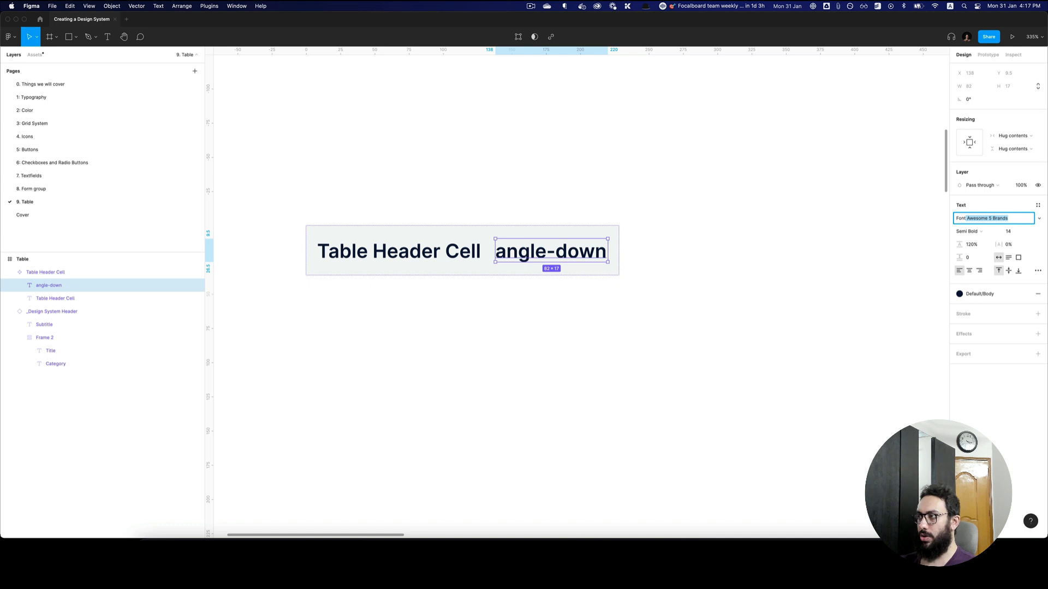
key(Down)
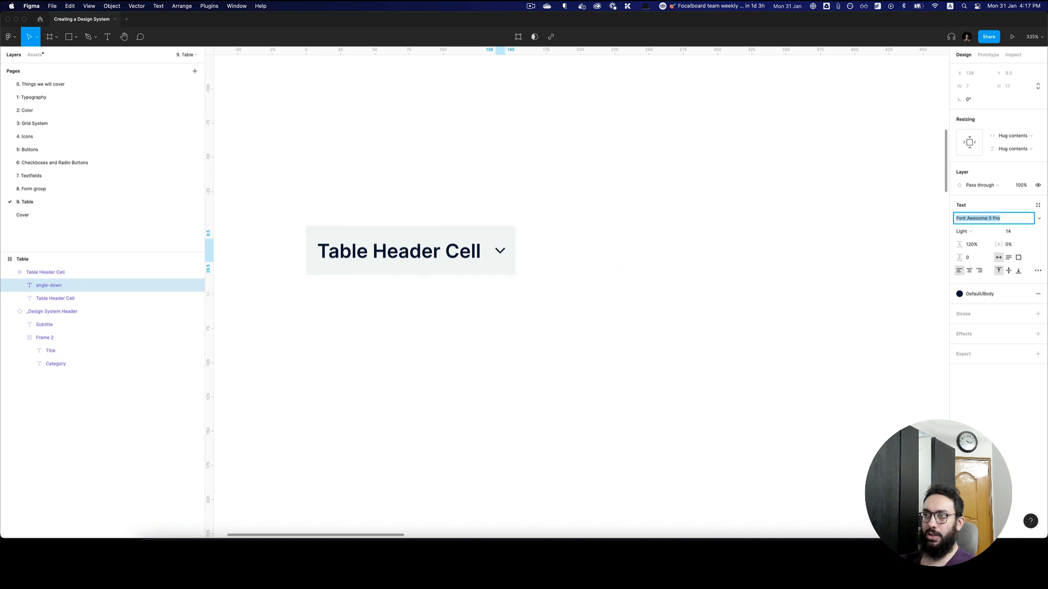
key(Return)
Step: Search the components for "down", insert the chevron-down icon into the header cell and delete the angle-down text
key(shift+i)
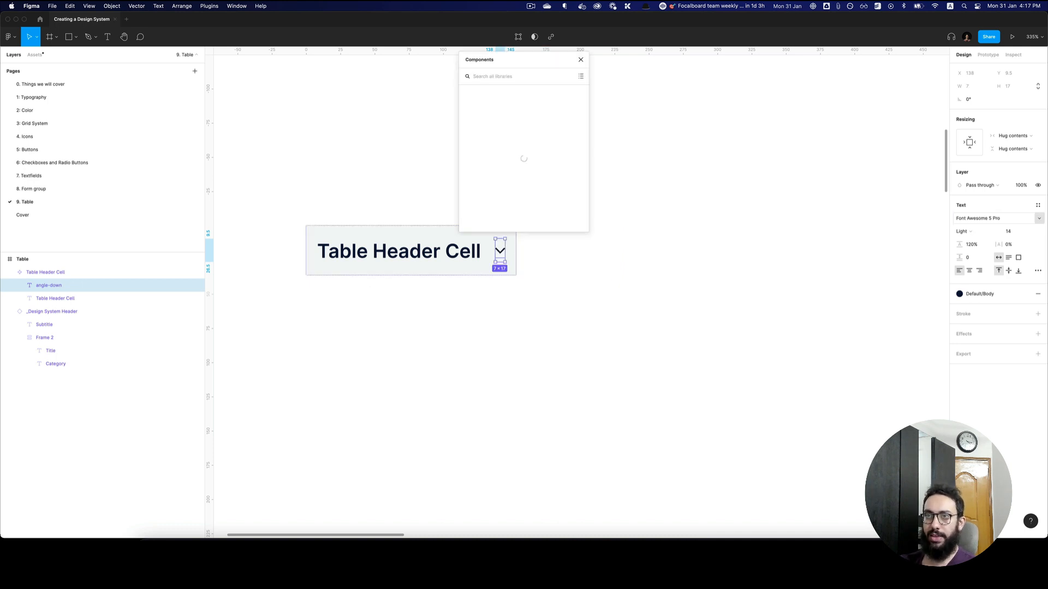
text(down)
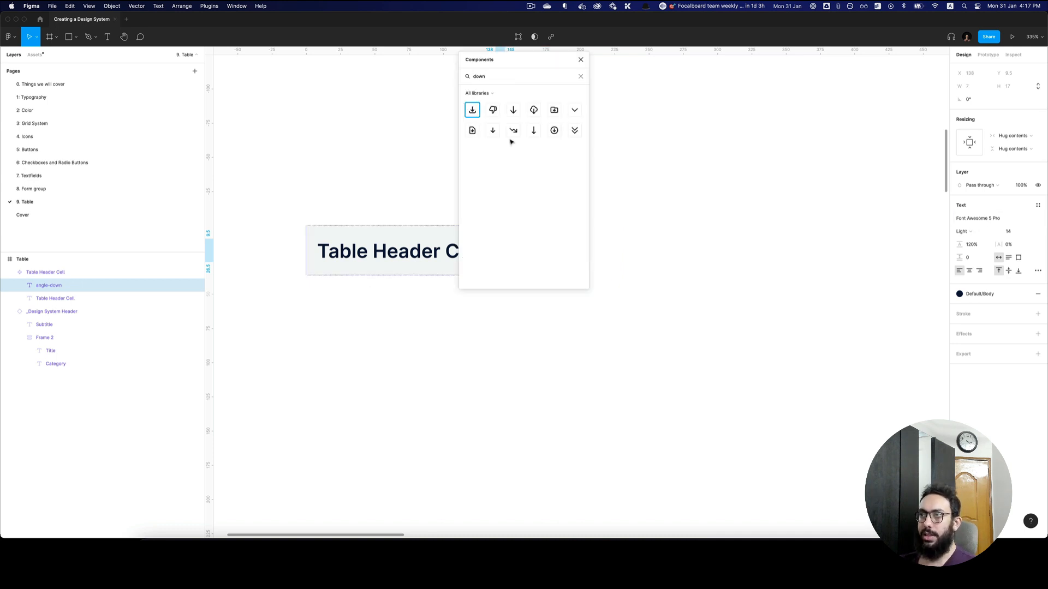
click(575, 112)
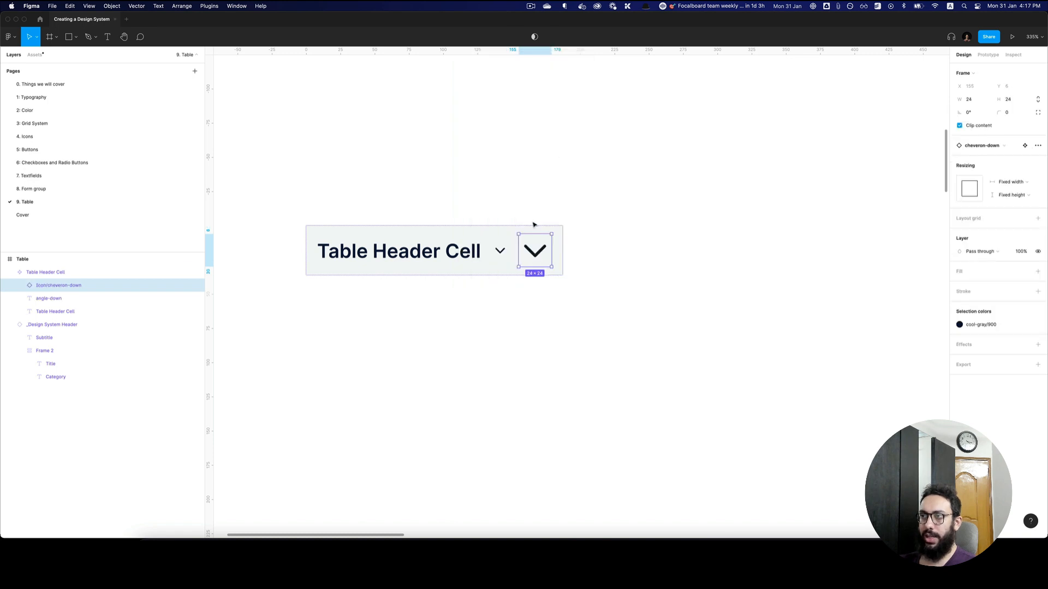
click(505, 250)
key(Delete)
Step: Scale the chevron-down icon in the header cell to 16 × 16
click(505, 249)
double_click(507, 252)
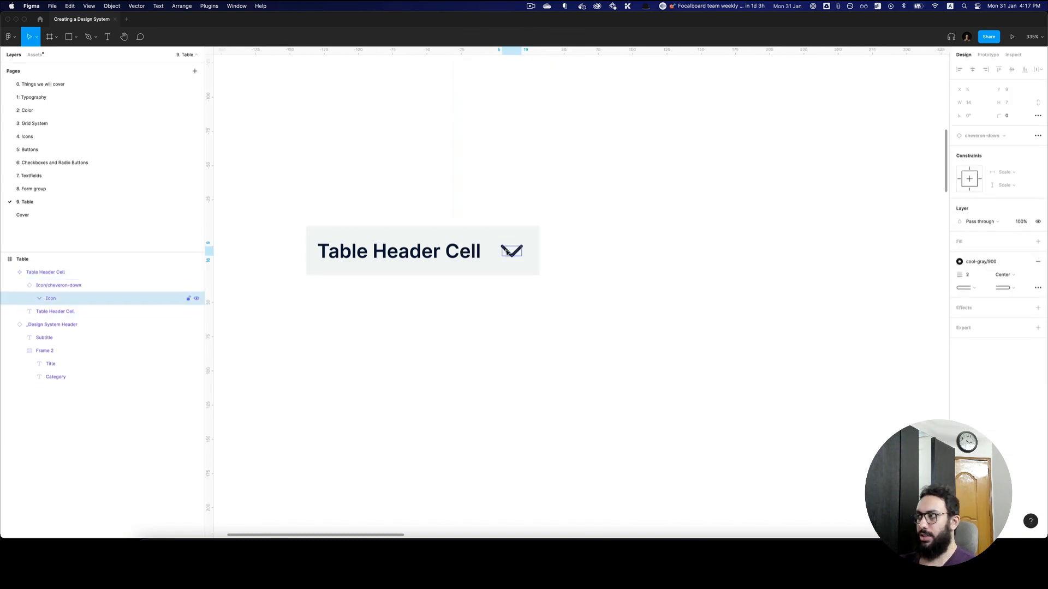
key(Escape)
click(981, 145)
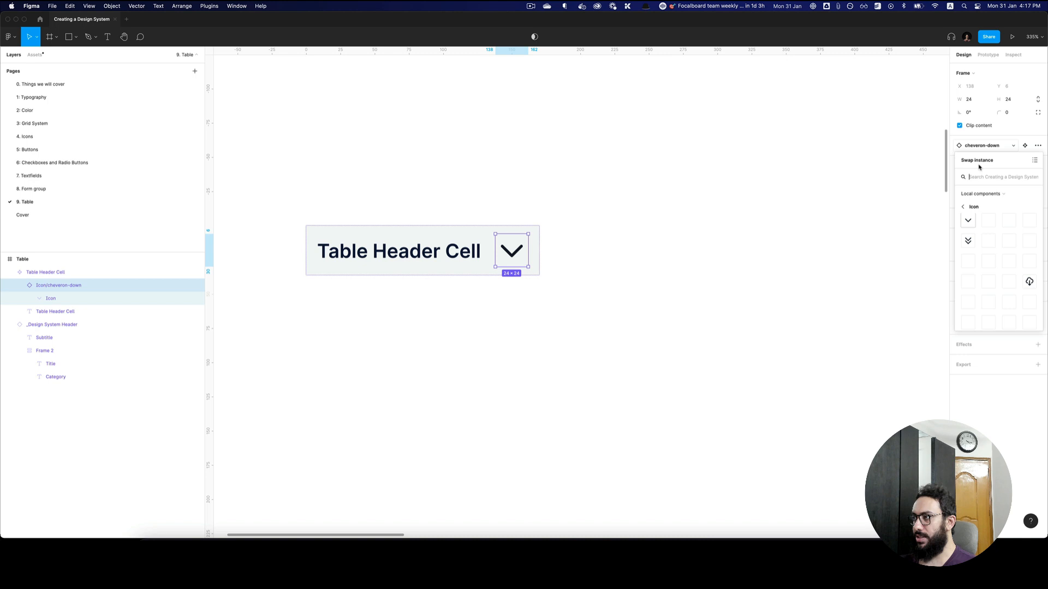
click(991, 206)
click(991, 210)
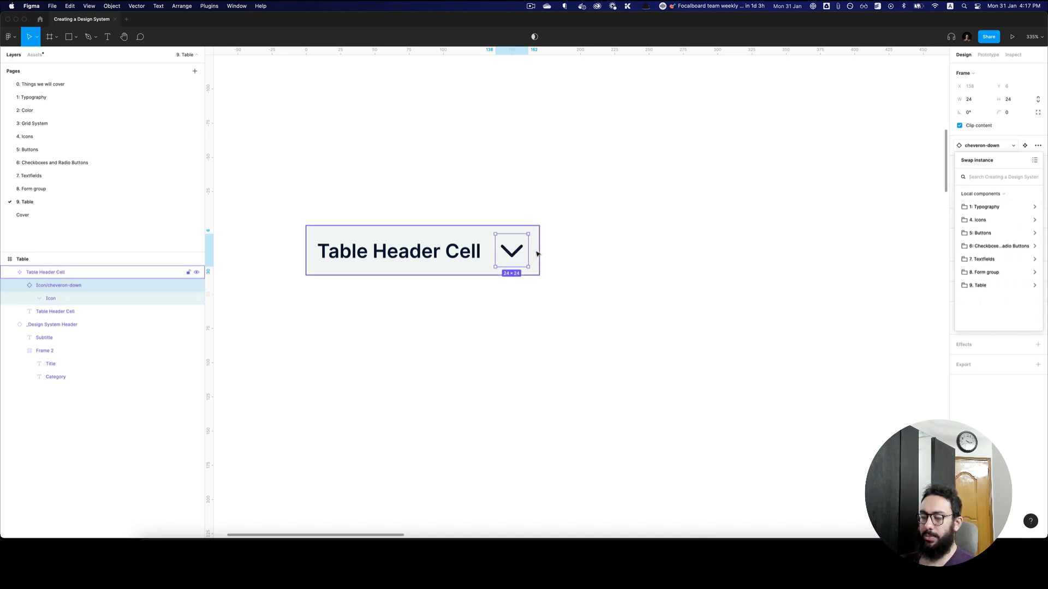
text(16)
key(Return)
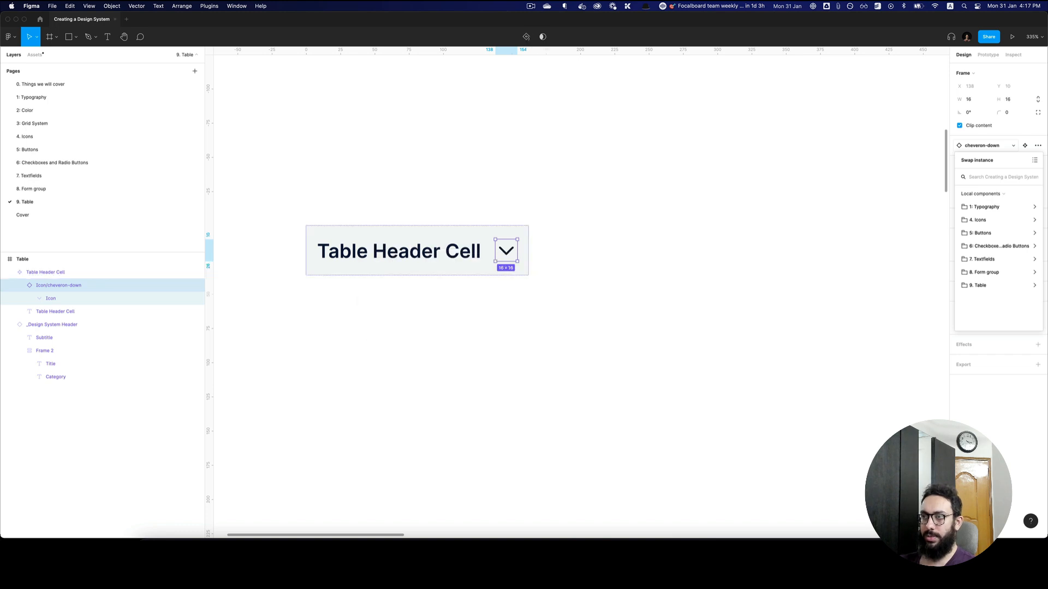
Step: Set the spacing between items in the Table Header Cell component's auto layout to 8
click(480, 248)
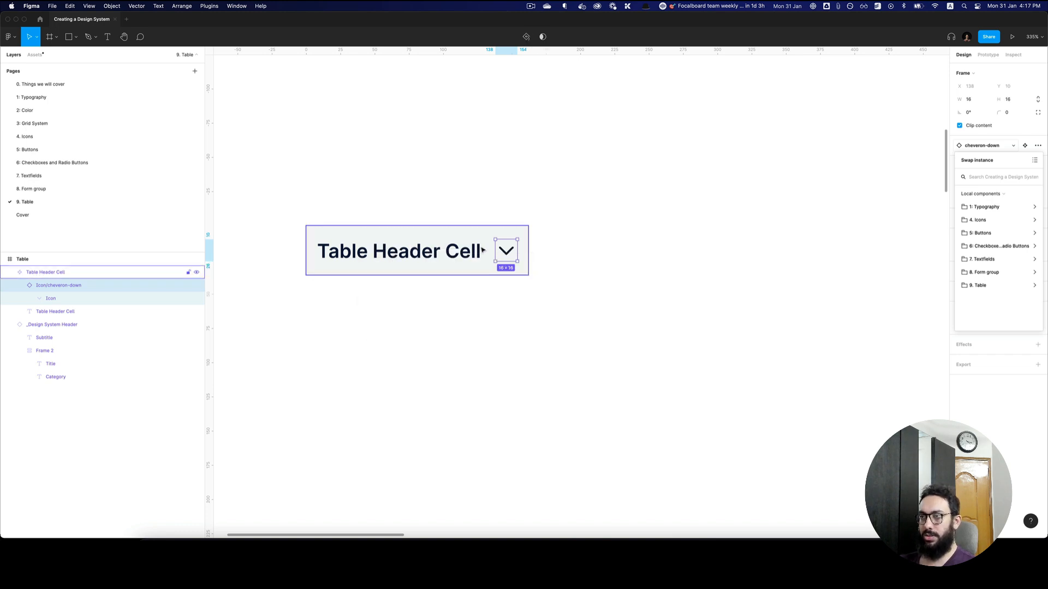
click(991, 267)
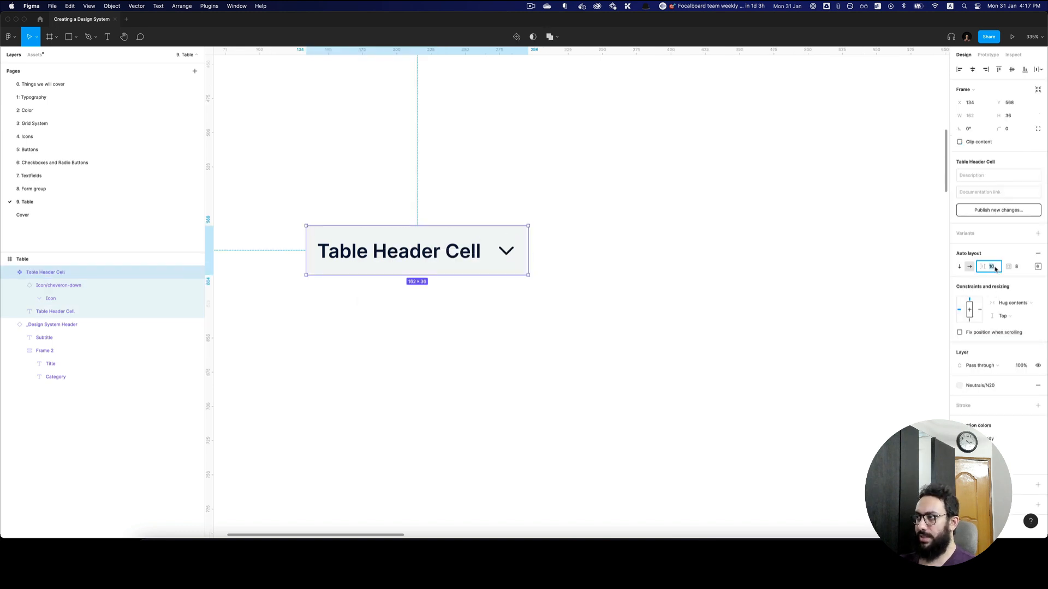
text(8)
key(Return)
click(656, 244)
Step: Examine the Table Header Cell component at 100% and up close, checking its text and proportions on the page
key(shift+0)
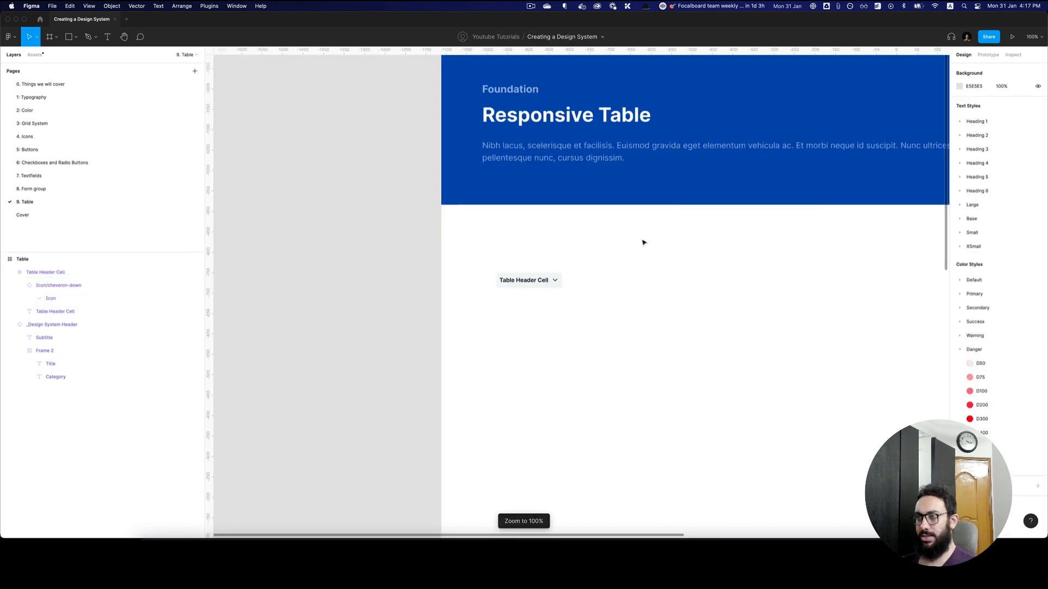
drag(643, 241, 561, 201)
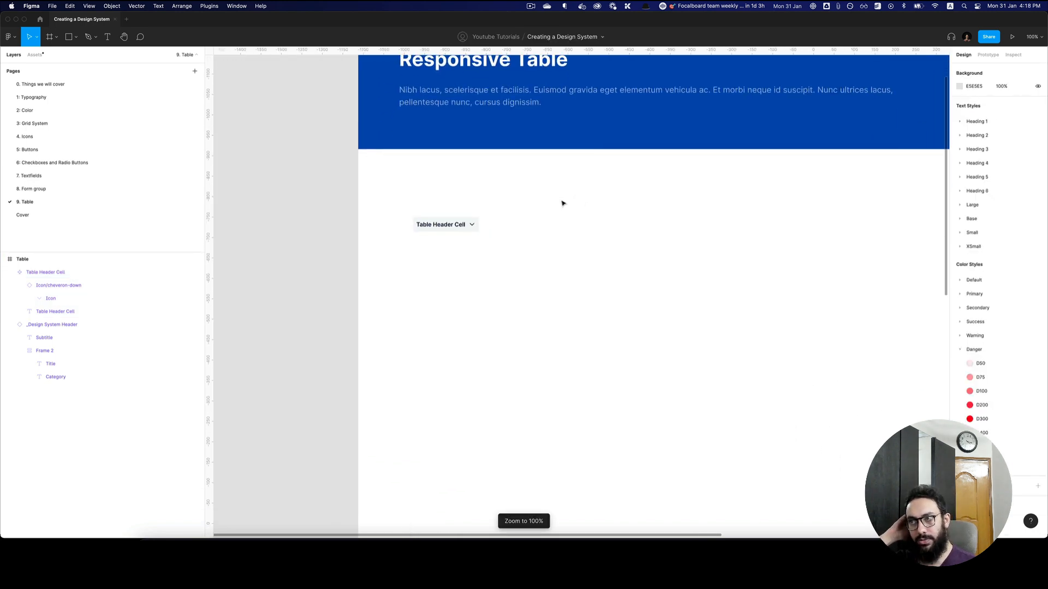
key(z)
click(473, 223)
double_click(459, 225)
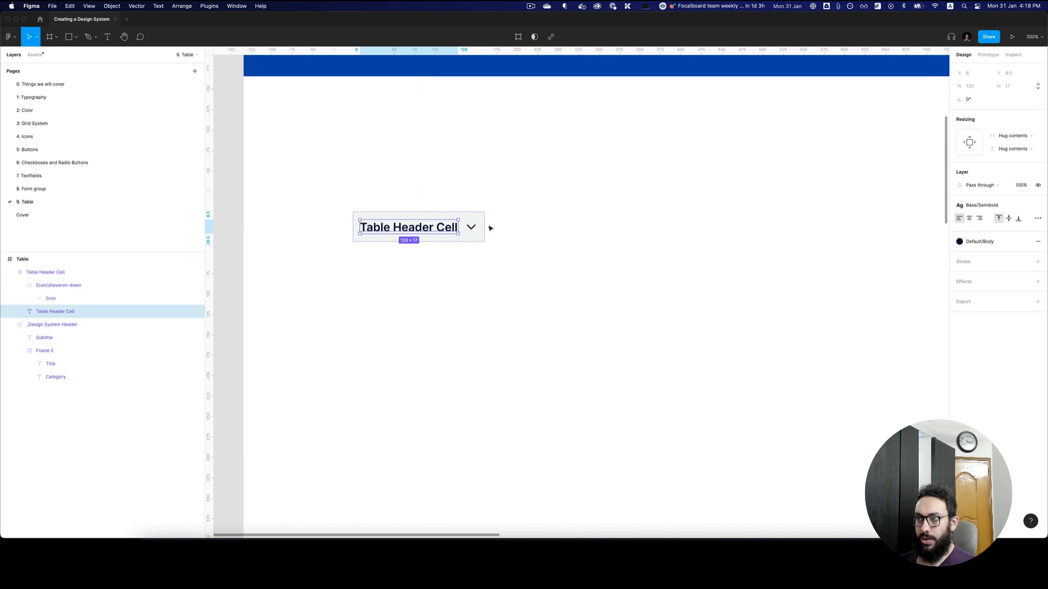
key(shift+Return)
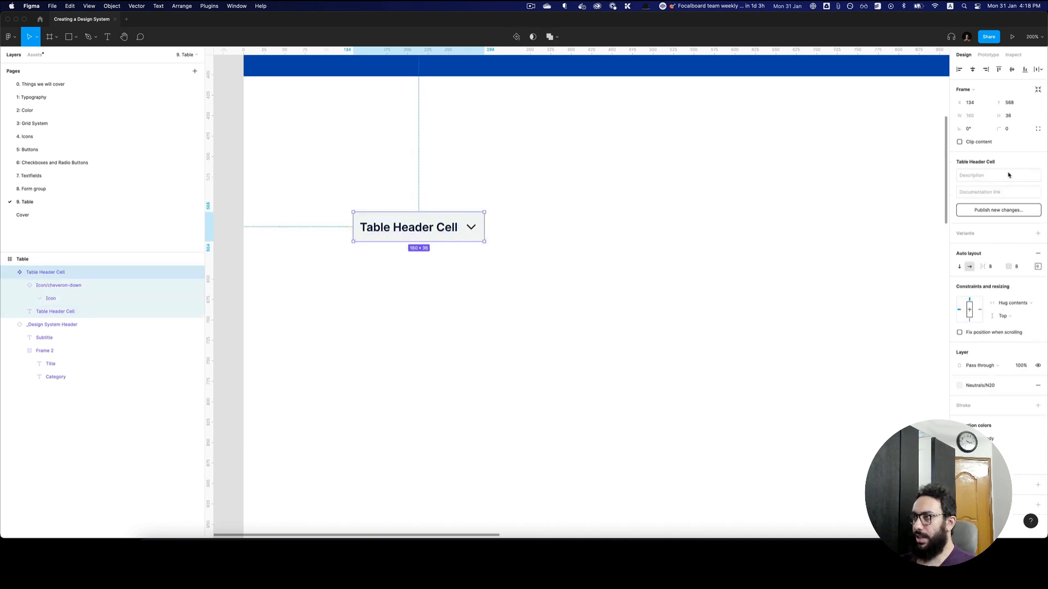
key(shift+0)
click(629, 212)
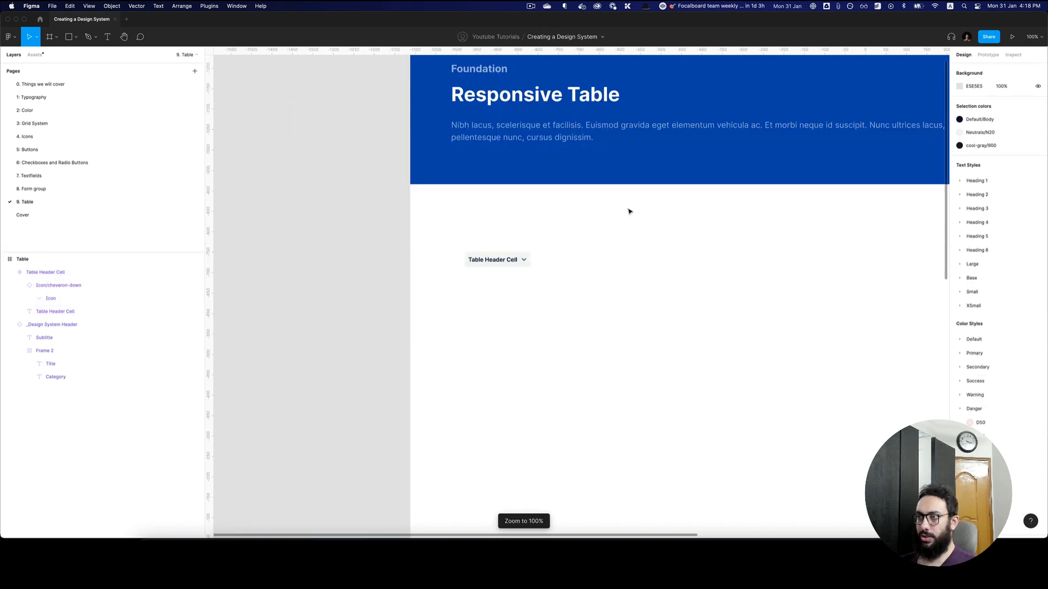
scroll(629, 234, right, 2)
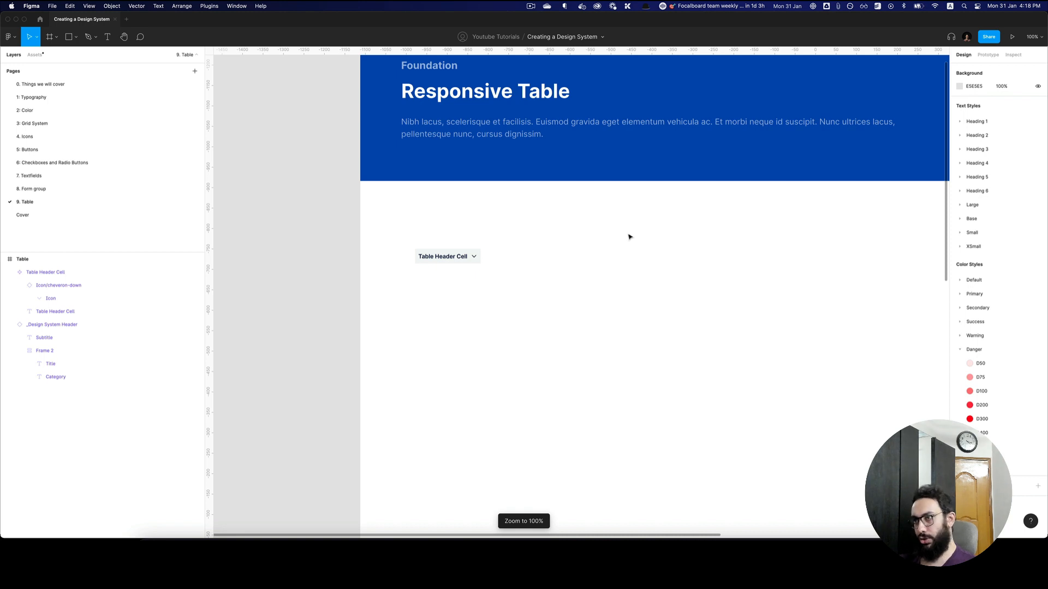
Step: Increase the Table Header Cell component's height to 40
click(479, 251)
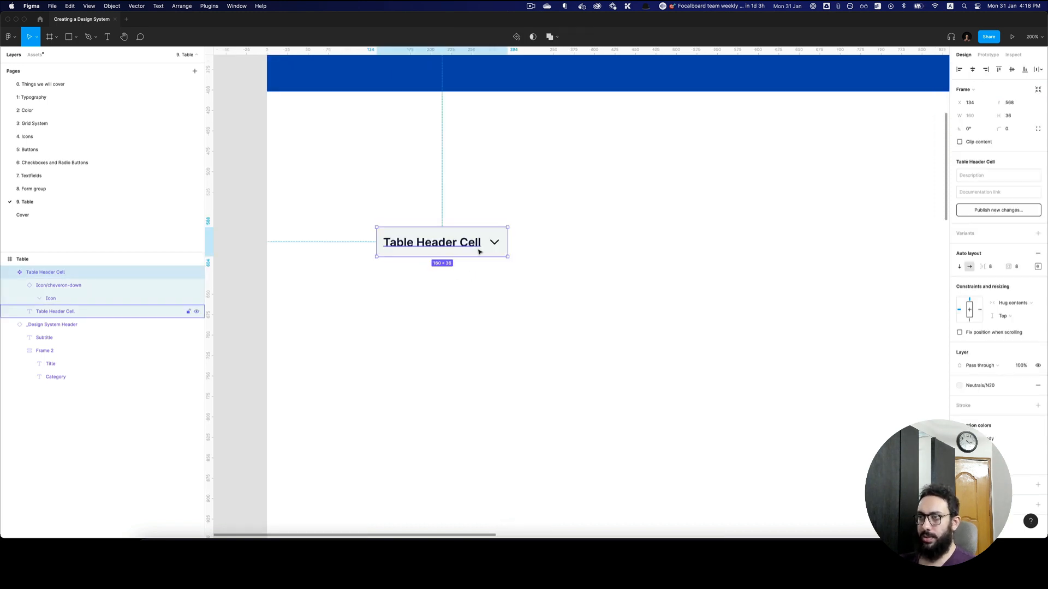
key(super+Up)
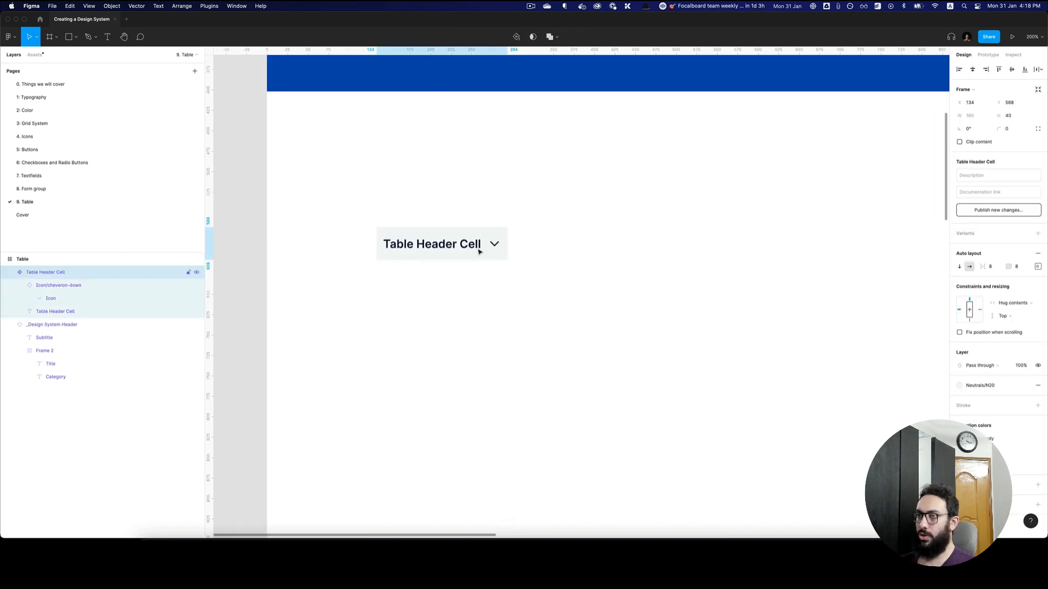
Step: Set the Table Header Cell component's auto layout padding to 16
click(1024, 267)
text(16)
key(Return)
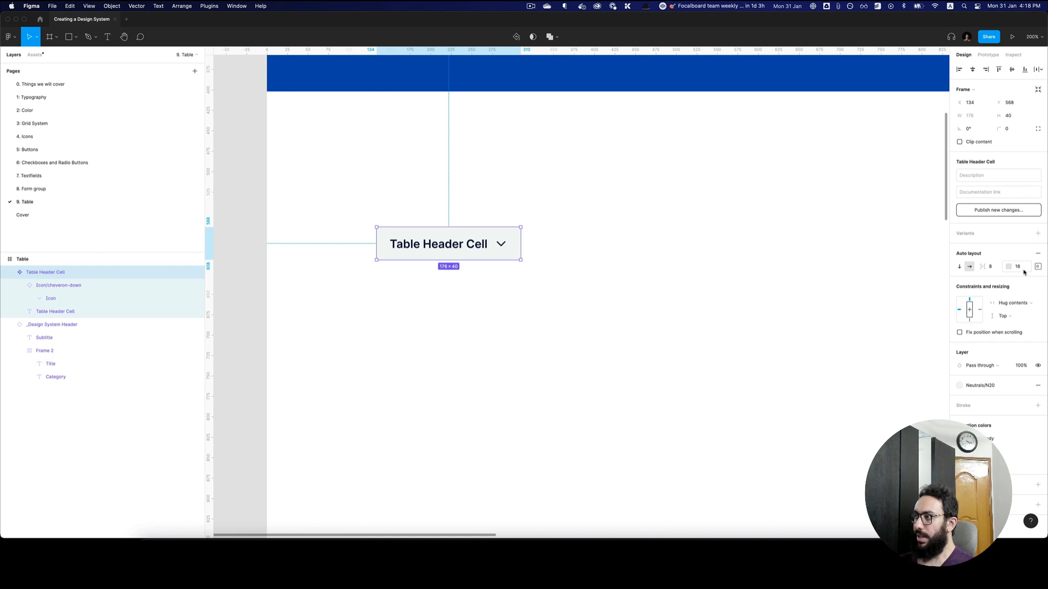
click(1037, 267)
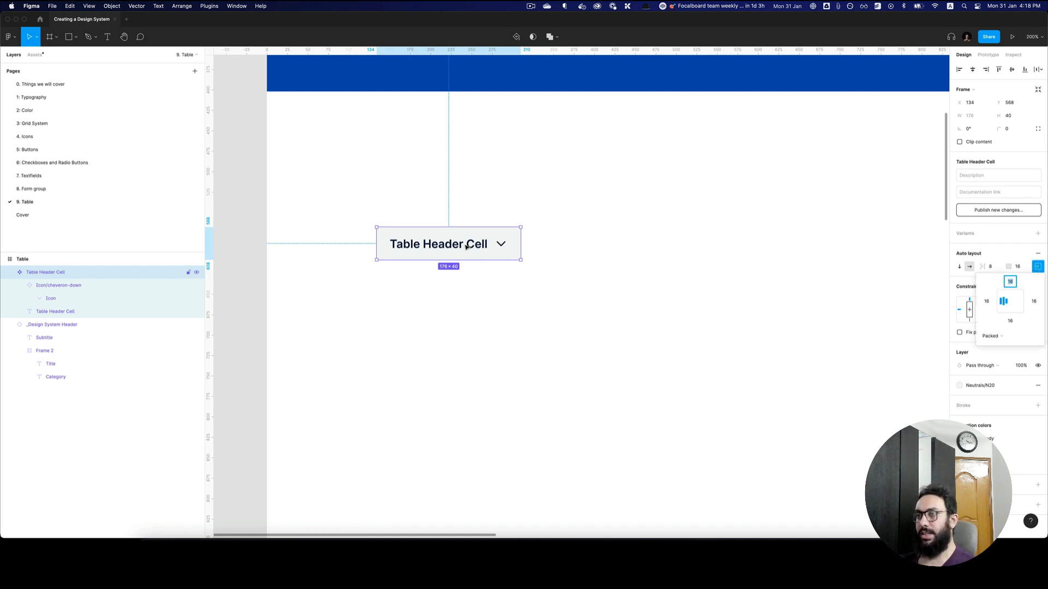
click(562, 245)
click(489, 246)
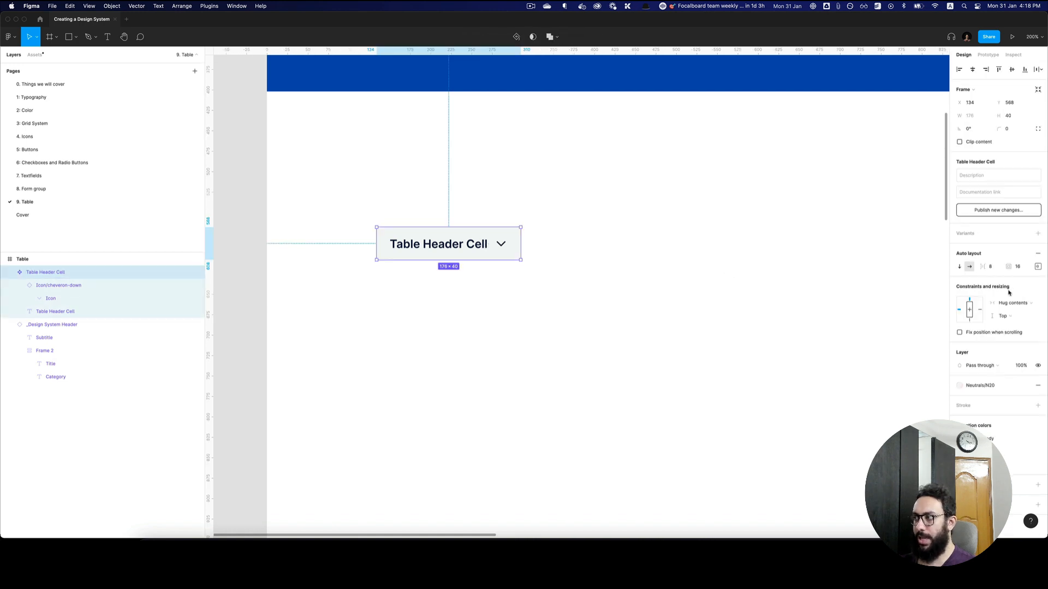
Step: Examine the Table Header Cell component's vertical resizing options, its look at 100% and its alignment and padding settings
click(1010, 316)
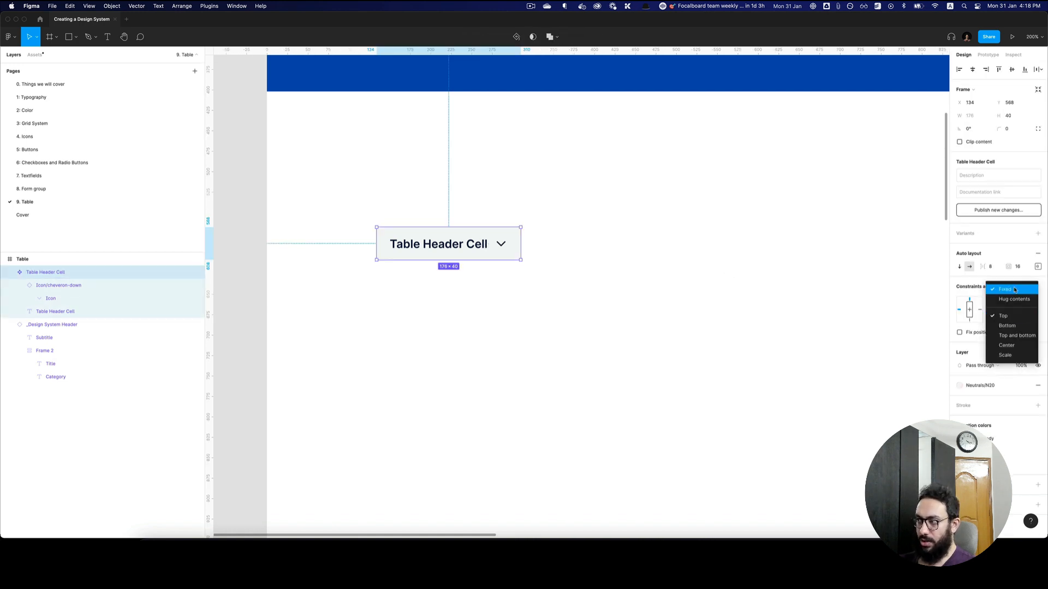
click(991, 290)
click(527, 268)
click(485, 251)
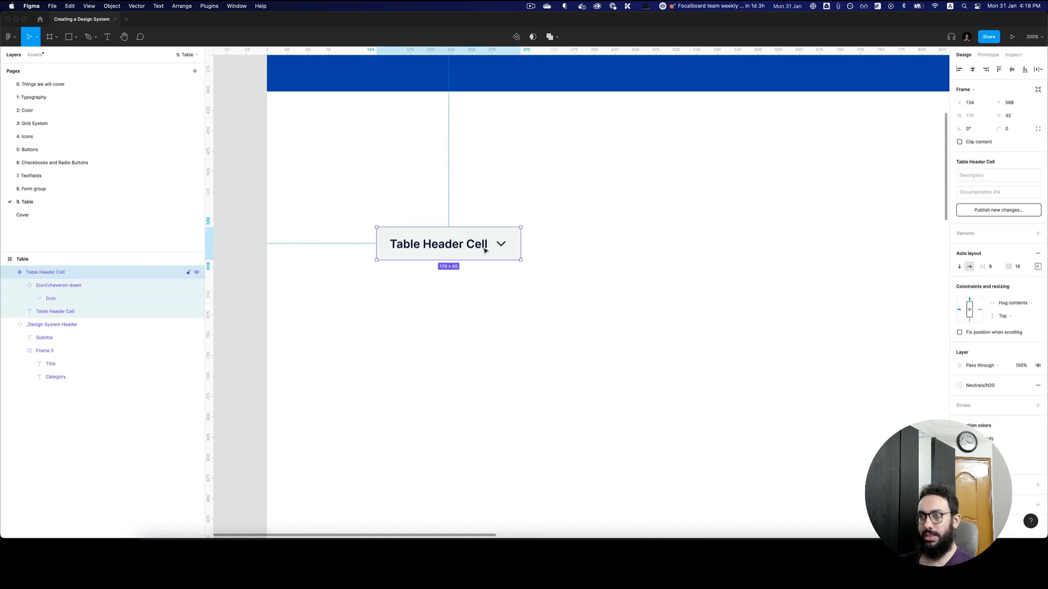
key(super+0)
click(574, 250)
drag(587, 249, 495, 207)
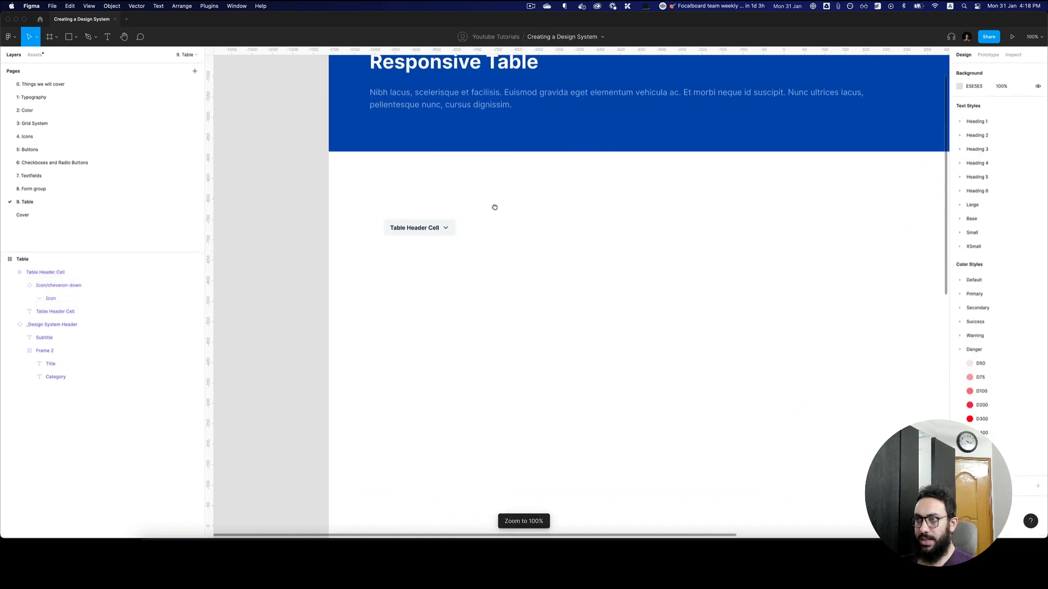
click(434, 227)
scroll(468, 232, up, 5)
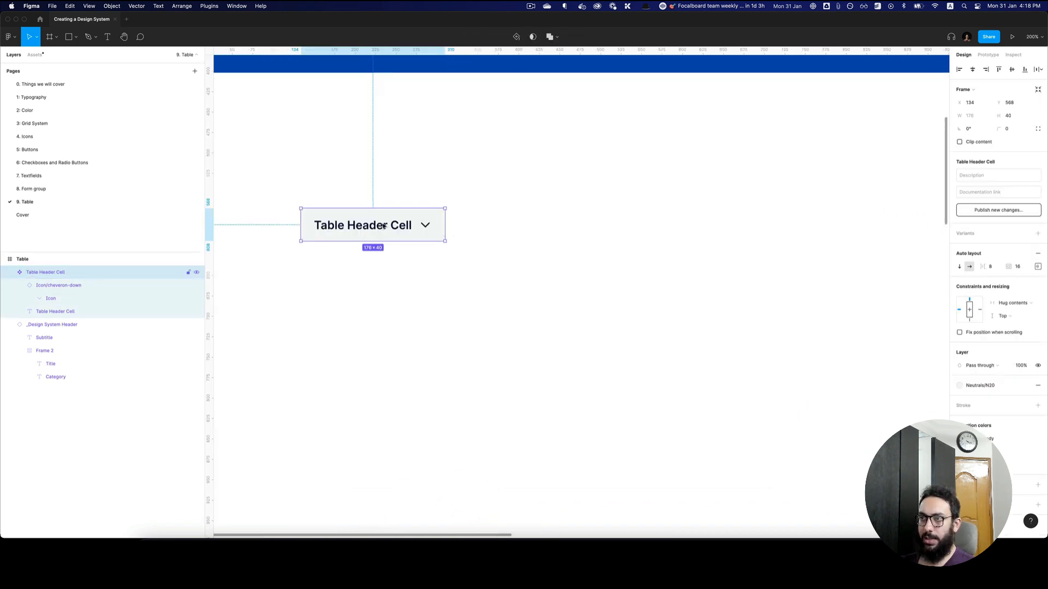
click(468, 226)
click(418, 227)
click(1038, 267)
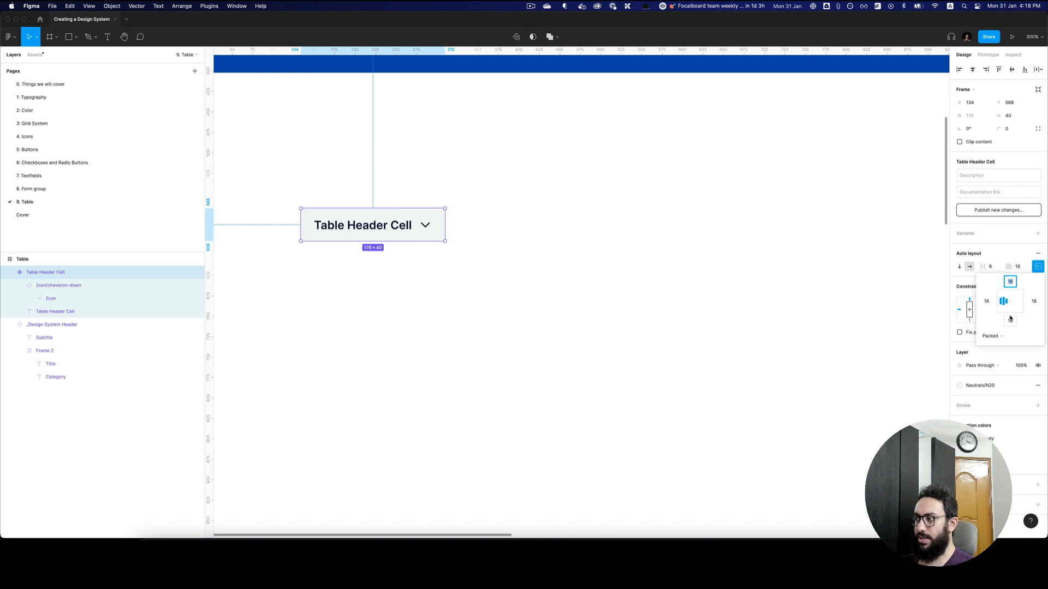
click(627, 258)
click(398, 236)
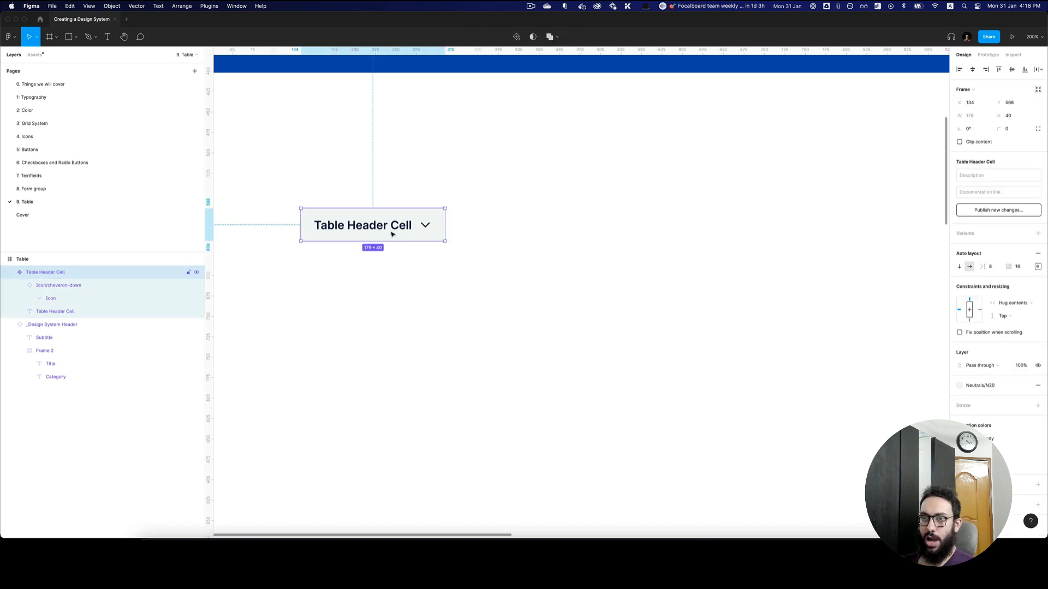
Step: Duplicate the Table Header Cell just below the original and give the copy the Default/White fill style
drag(373, 227, 385, 294)
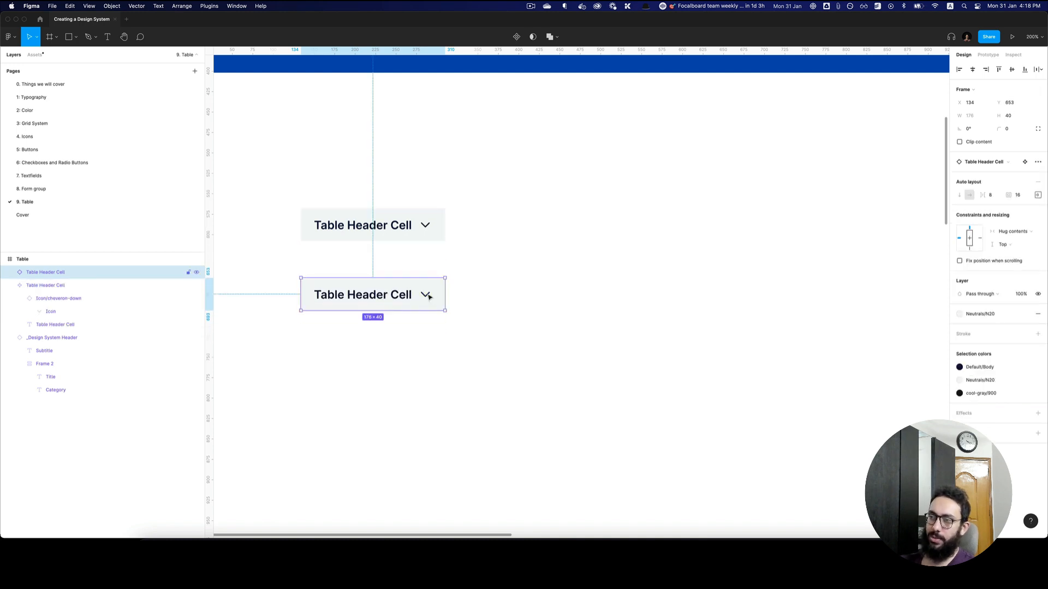
click(995, 314)
text(wh)
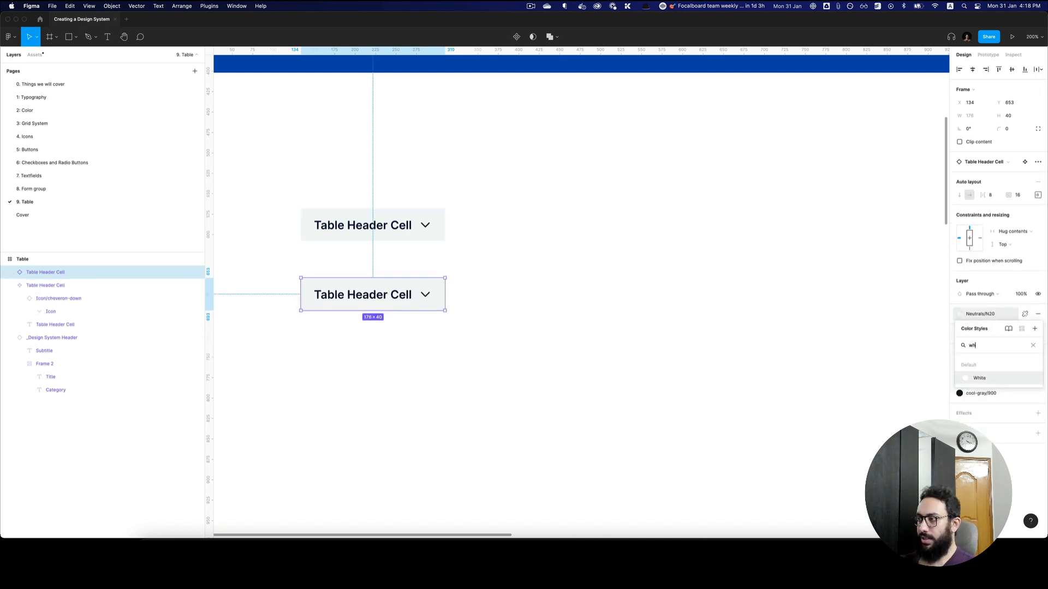
key(Return)
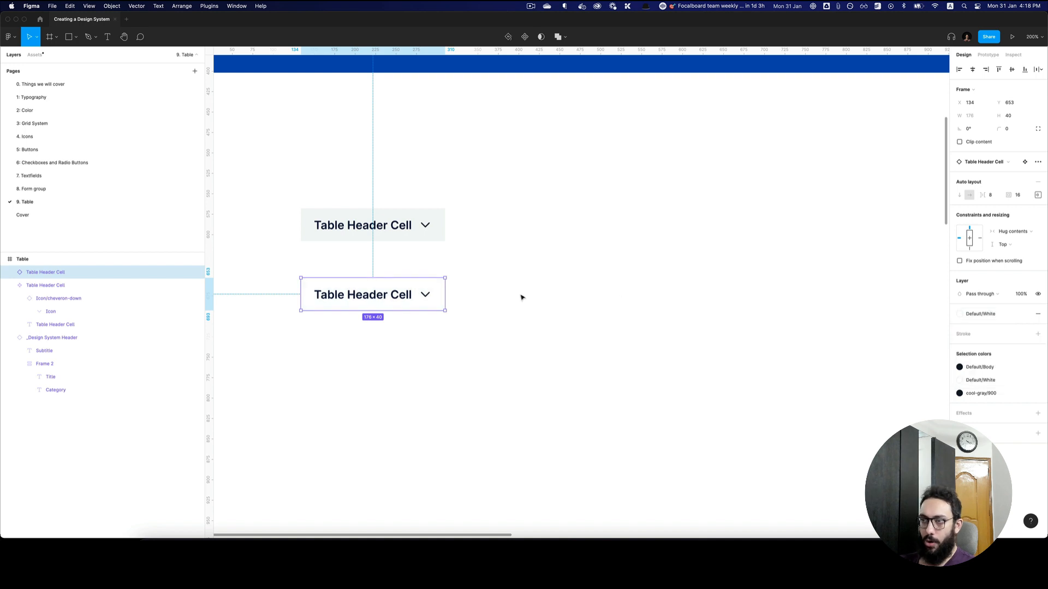
Step: Hide the chevron in the white copy and change its text to "Table Body Cell"
click(488, 298)
super+click(427, 297)
key(super+shift+h)
double_click(367, 295)
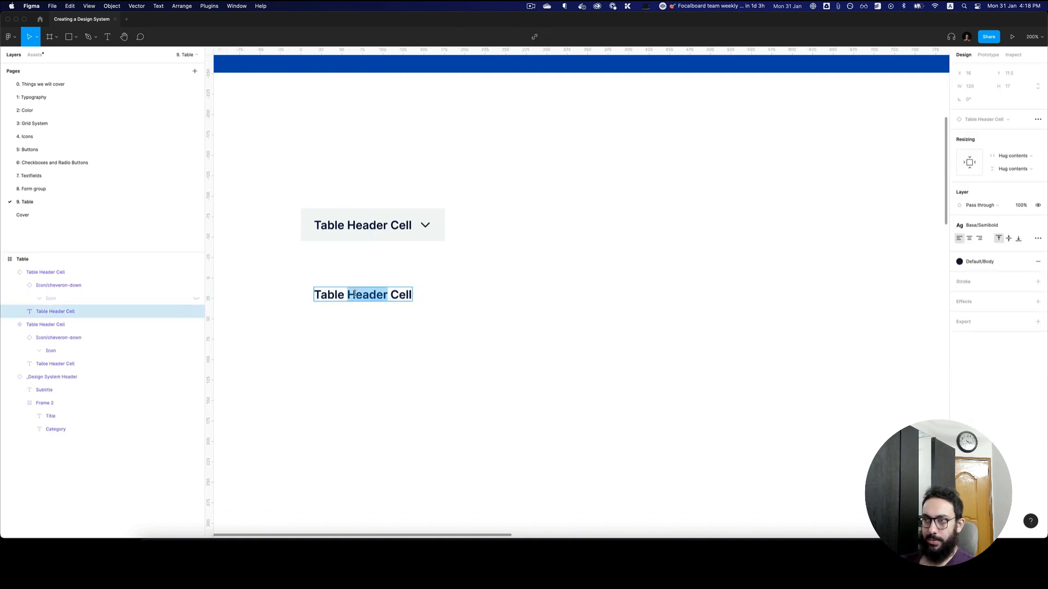
text(Body)
click(449, 285)
click(407, 296)
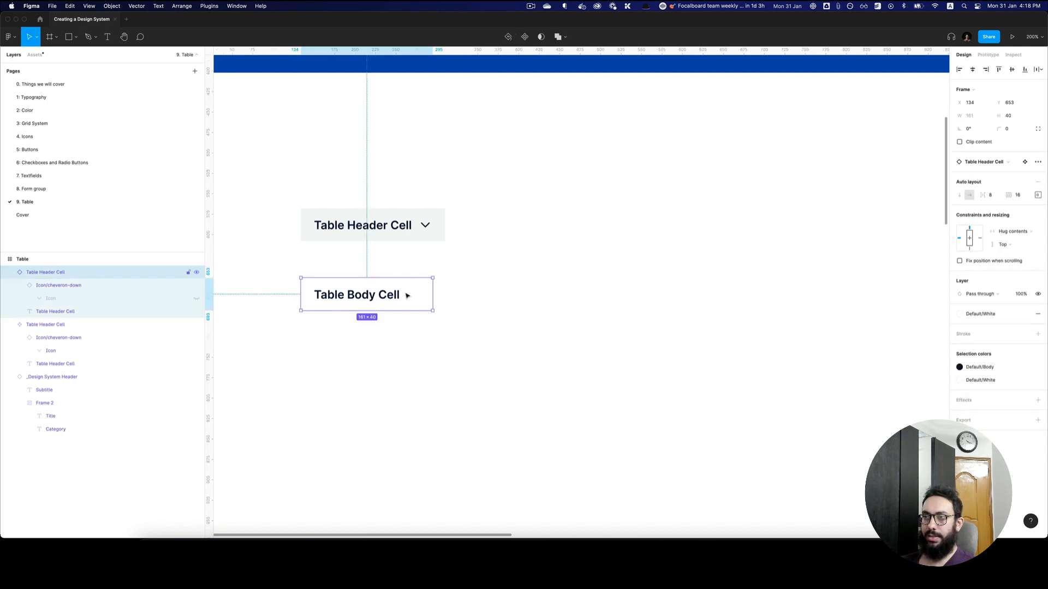
Step: Turn the white copy into its own component and rename it Table Body Cell
key(super+alt+k)
key(super+r)
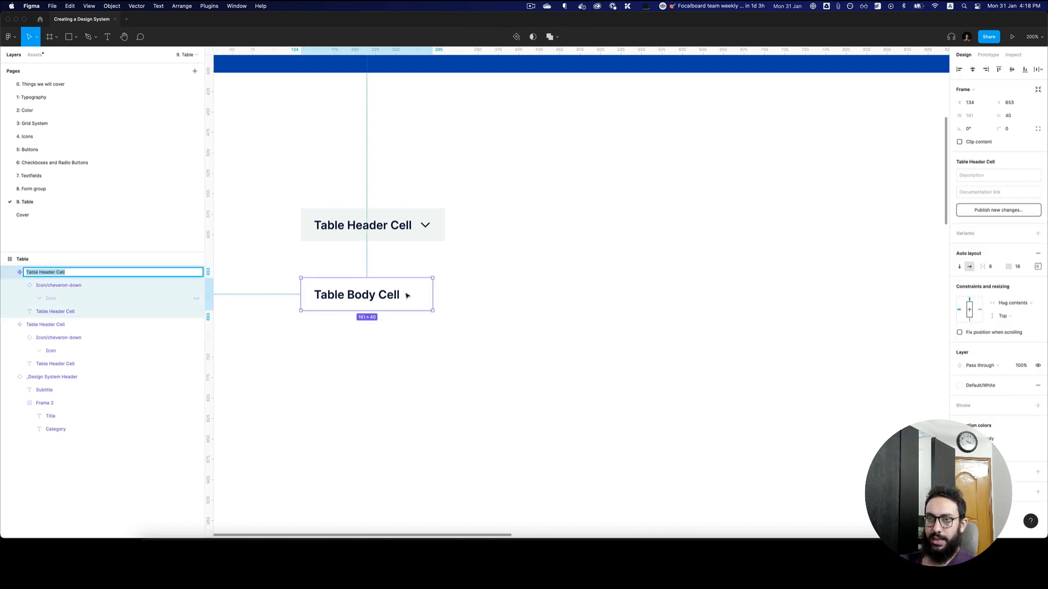
key(alt+Left)
key(alt+shift+Left)
text(Body)
key(Return)
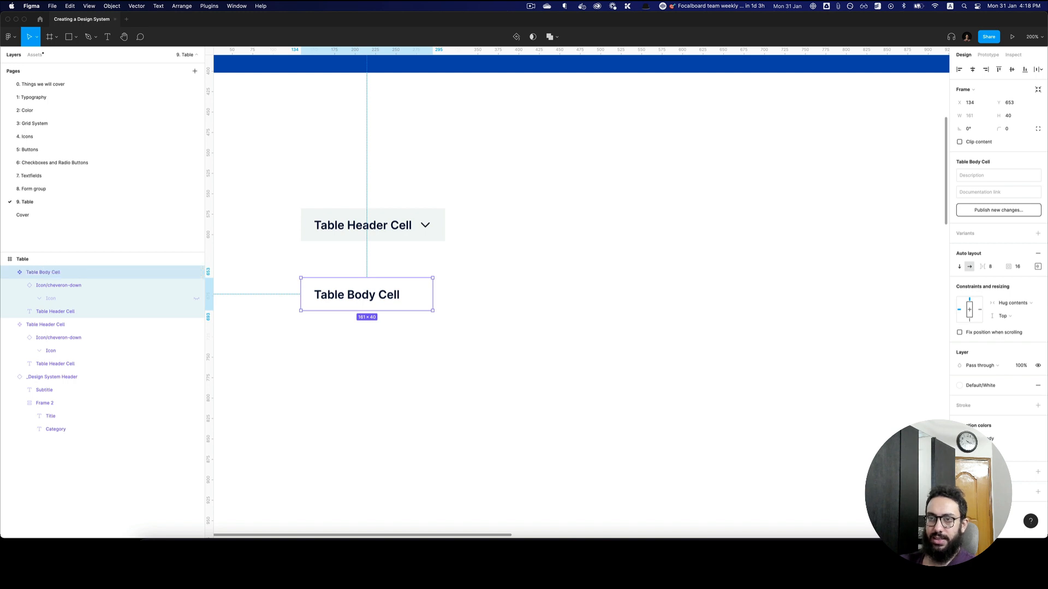
Step: Try deleting the chevron-down icon instance from the Table Body Cell component
click(128, 289)
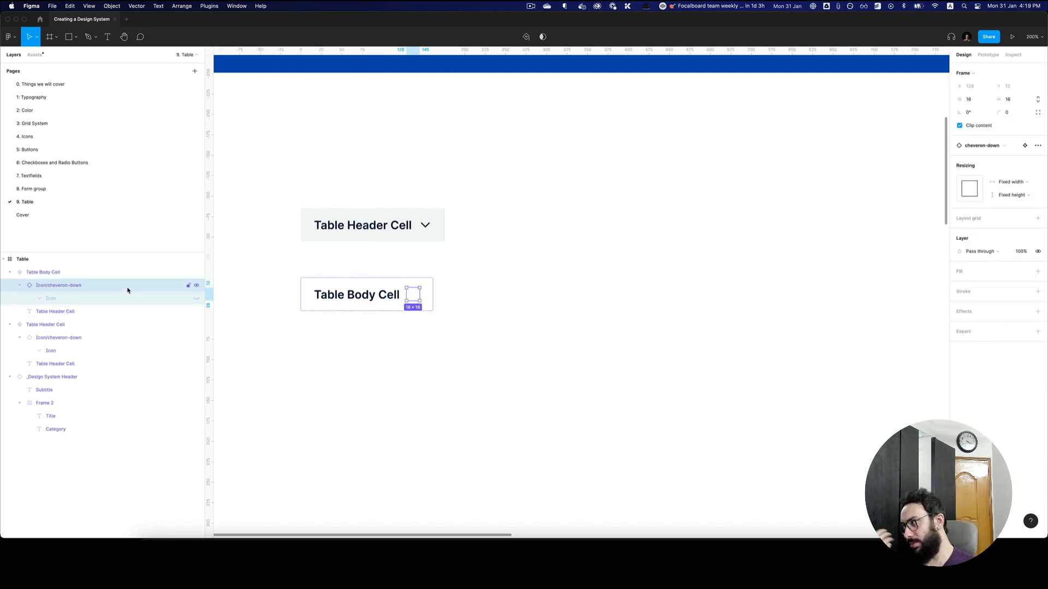
key(Delete)
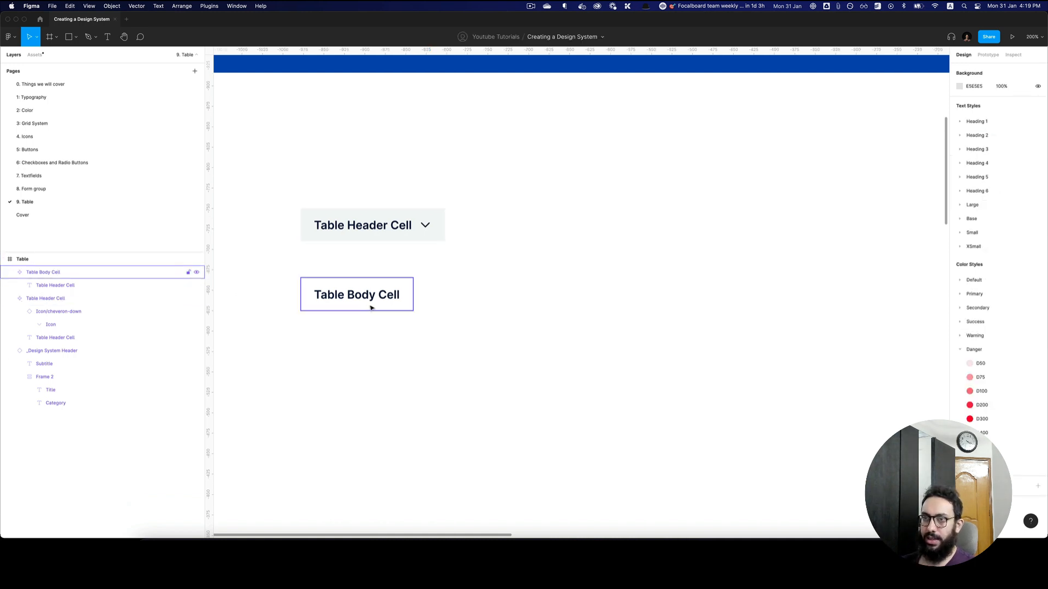
key(super+z)
click(487, 290)
click(428, 293)
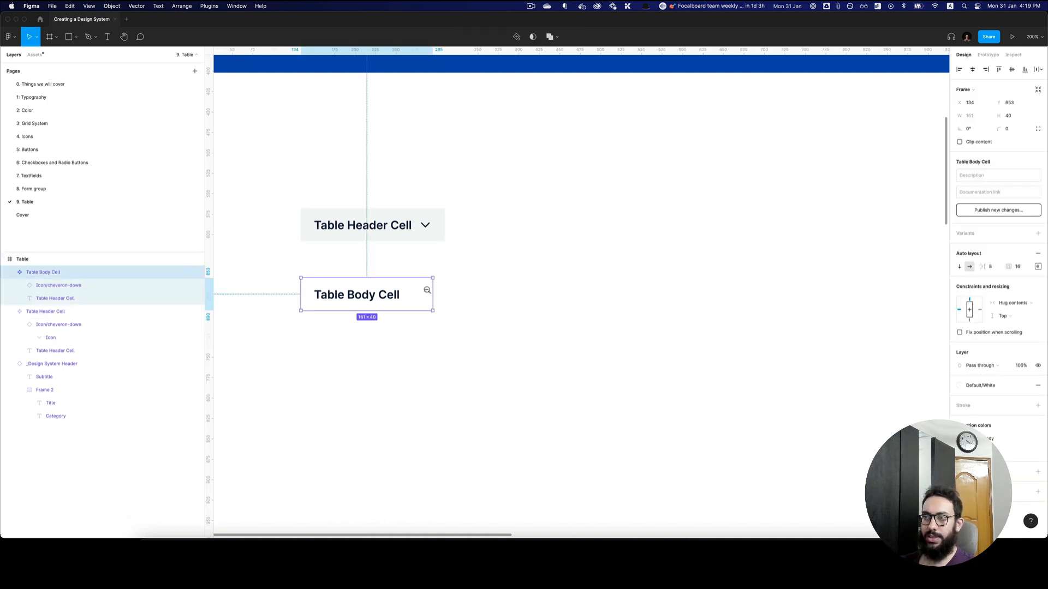
key(super+minus)
click(460, 283)
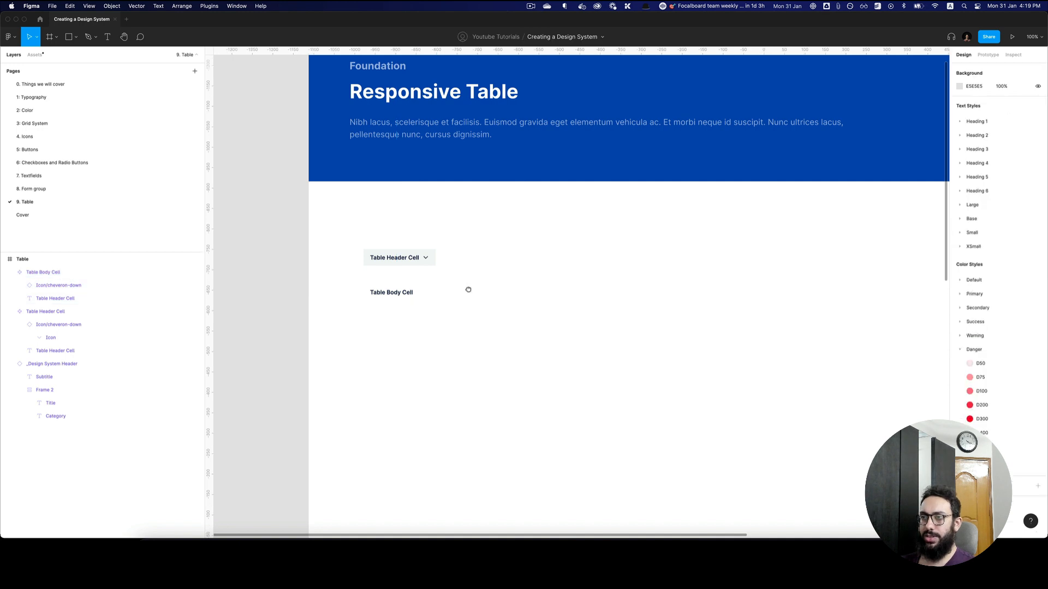
scroll(426, 278, right, 3)
key(t)
click(318, 225)
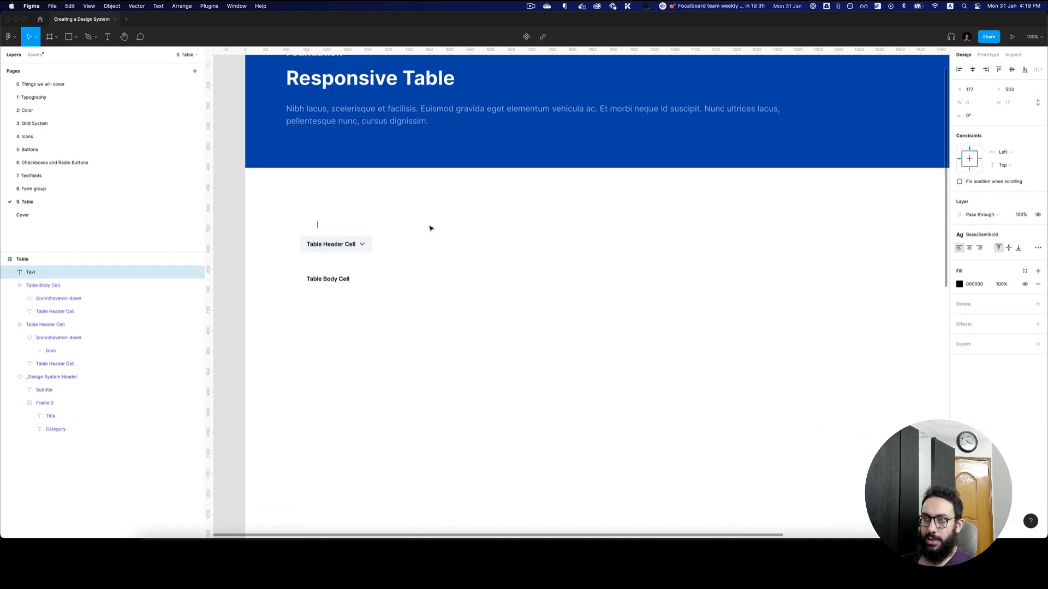
click(422, 235)
Step: Rename the Table Header Cell component as Table Cell/Body
click(344, 240)
shift+click(332, 278)
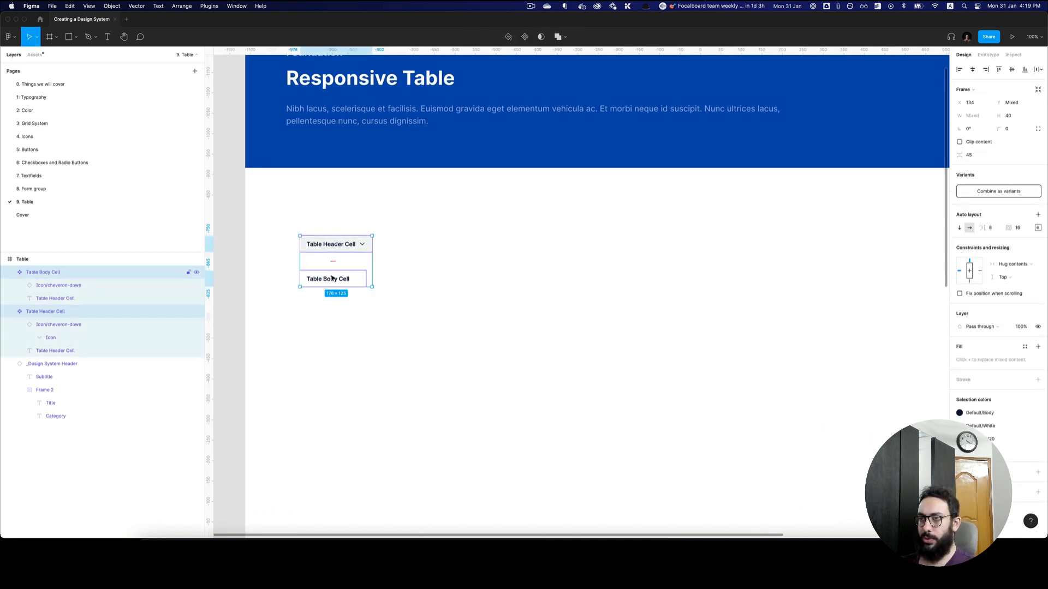
double_click(46, 311)
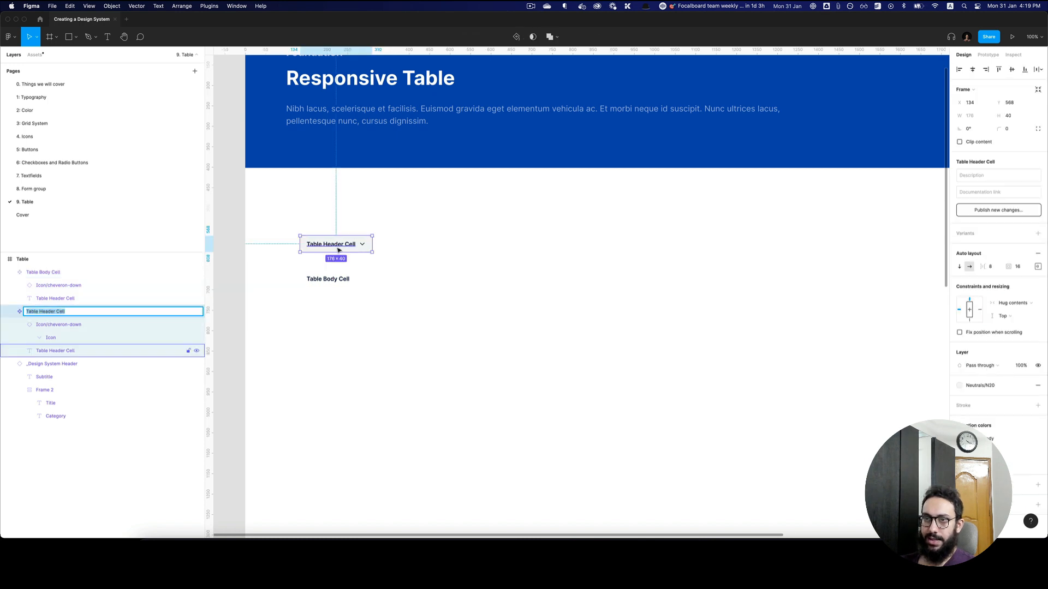
key(alt+shift+Right)
key(BackSpace)
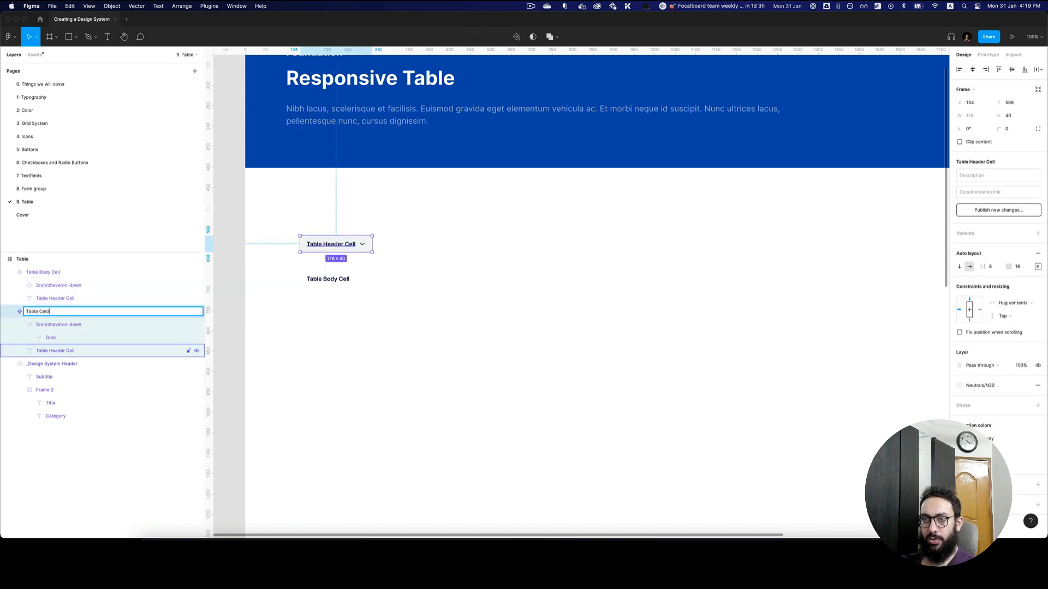
text(/Body)
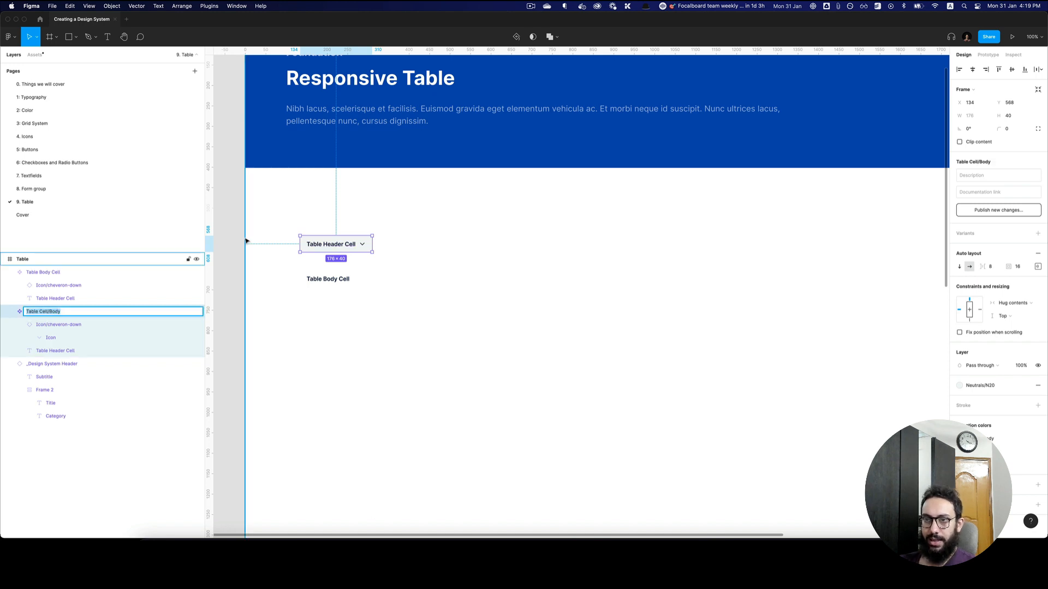
Step: Rename the Table Body Cell component as Table Cell/Header
double_click(142, 272)
text(Table Cell/Body)
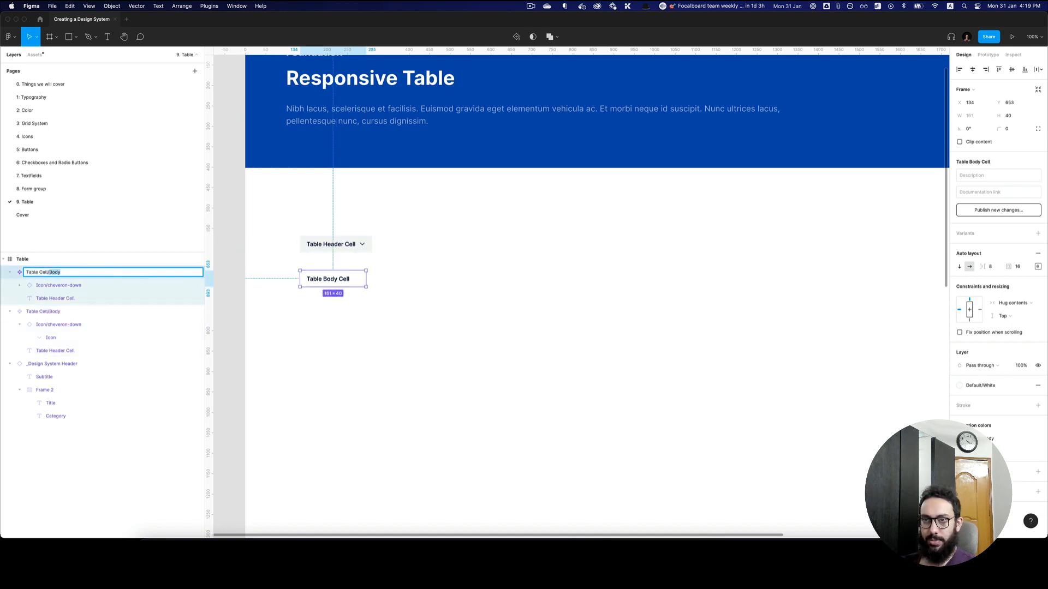
text(Header)
key(Return)
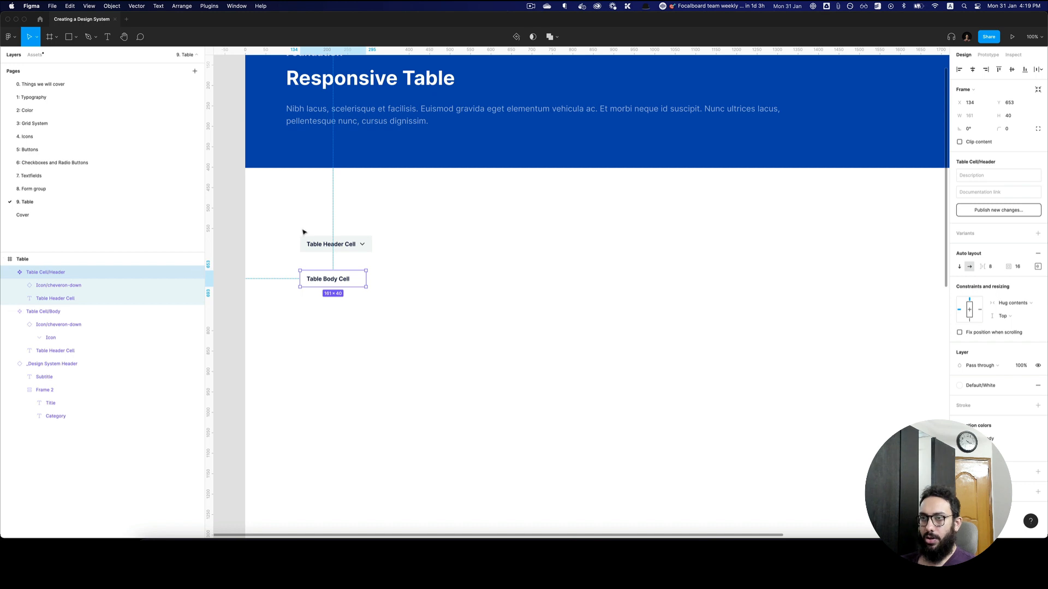
Step: Combine the two cell components as variants and move the variant set up to about X 107, Y 523
drag(271, 215, 412, 338)
click(1009, 198)
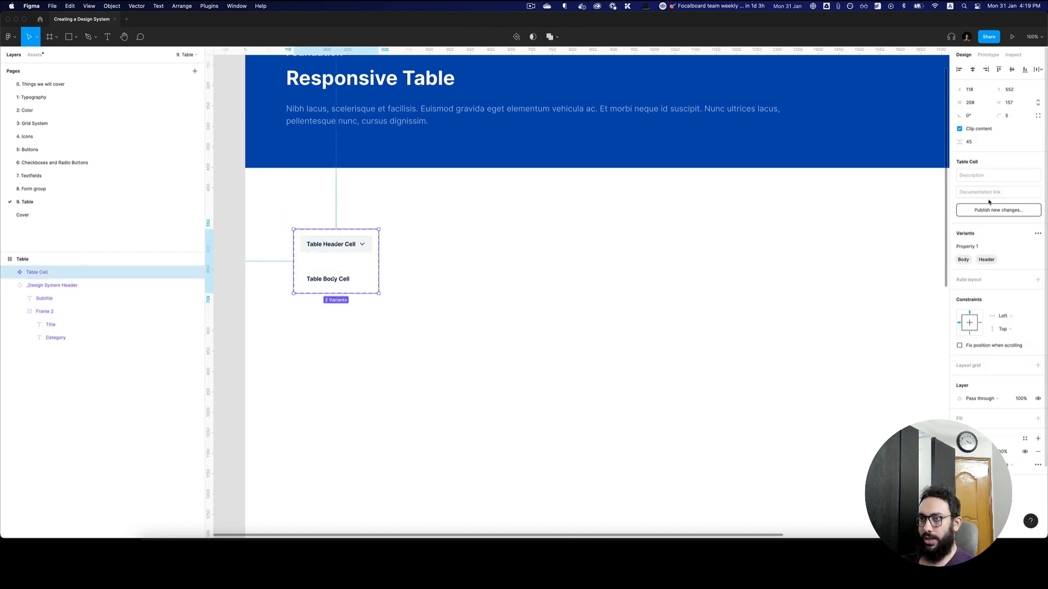
click(493, 290)
click(336, 248)
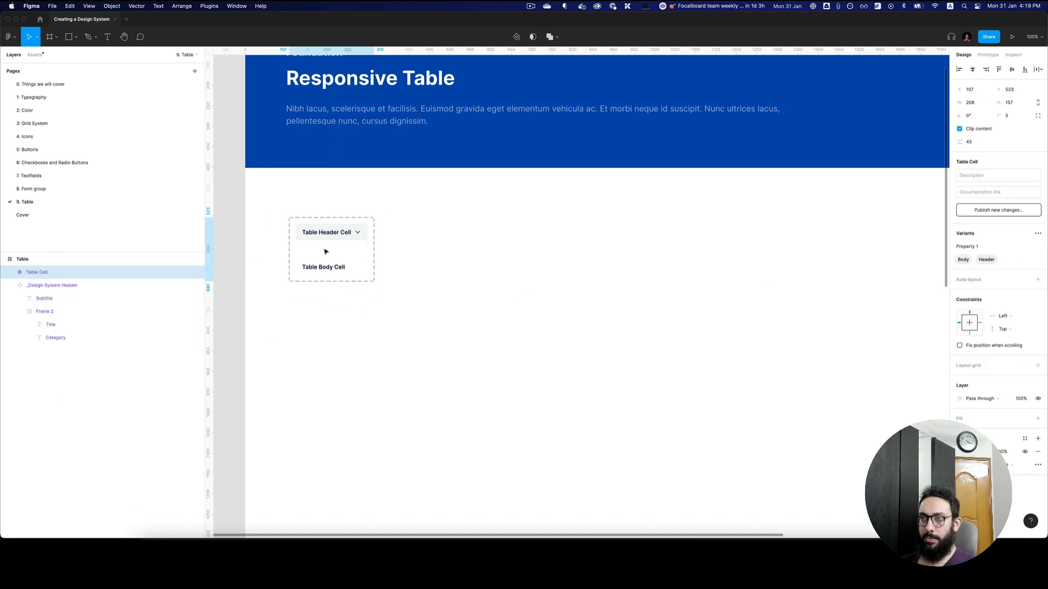
key(shift+a)
Step: Place two instances of the grey header cell side by side below the variant set and wrap them in a horizontal auto layout with spacing 1
click(336, 232)
drag(336, 232, 376, 344)
key(super+plus)
shift+click(326, 337)
key(shift+a)
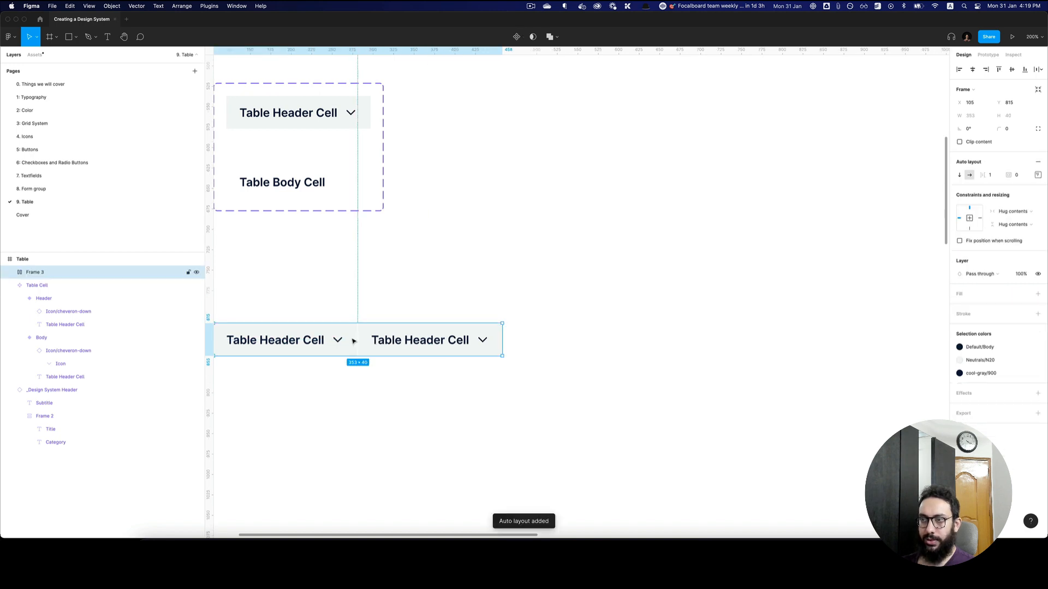
Step: Duplicate the header cell inside the auto layout row four times to make a six-cell header row
key(super+minus)
click(397, 340)
key(super+d)
key(super+d)
key(super+d)
key(super+d)
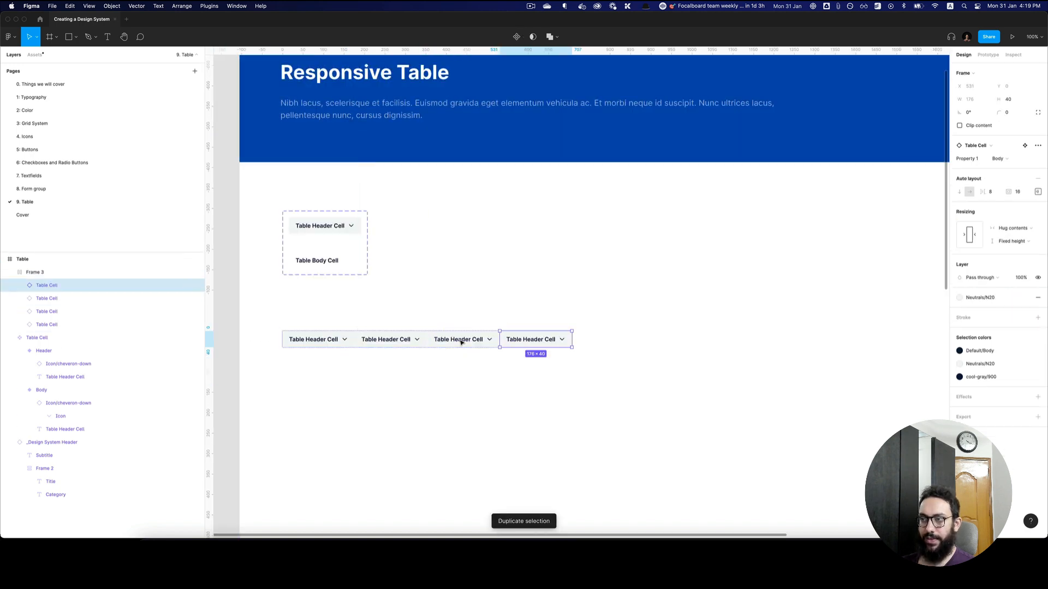
Step: Examine the header row's item spacing and the gaps between its cells, both up close and at 100%
click(511, 364)
click(382, 325)
key(super+plus)
key(super+plus)
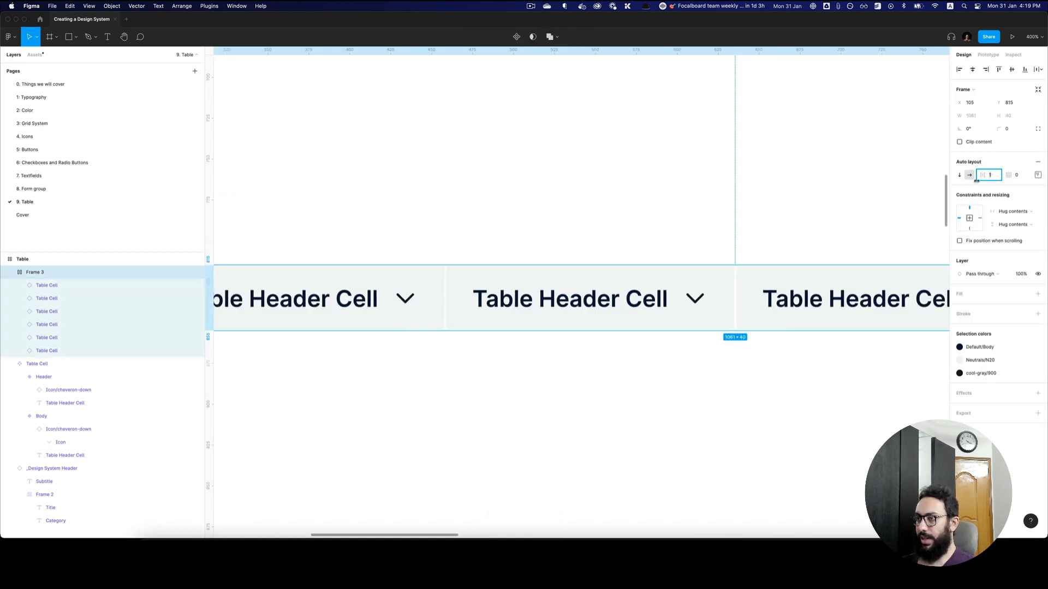
click(703, 187)
scroll(670, 226, down, 5)
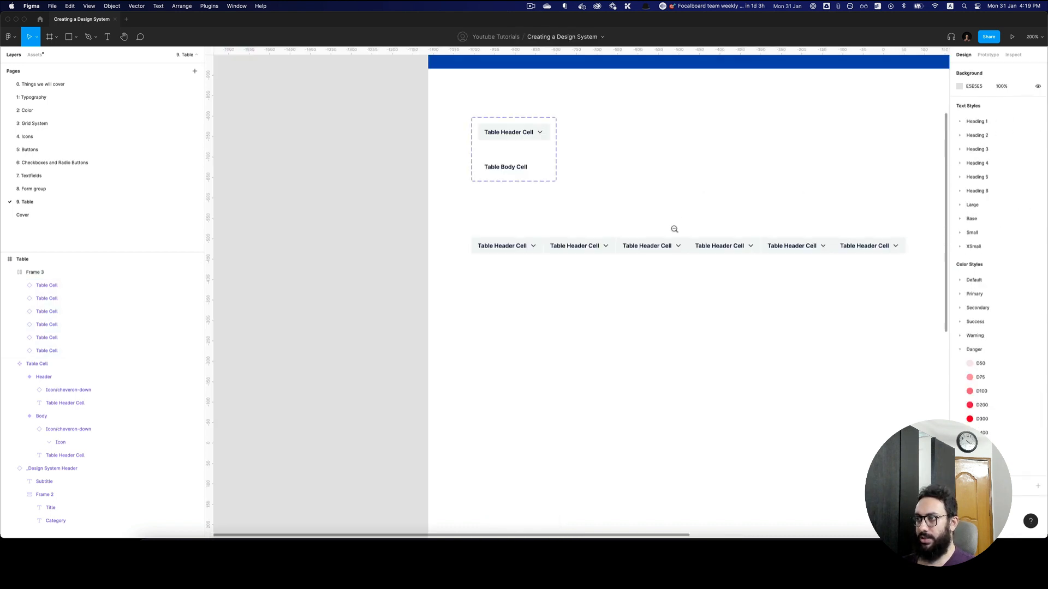
scroll(683, 232, up, 4)
click(502, 268)
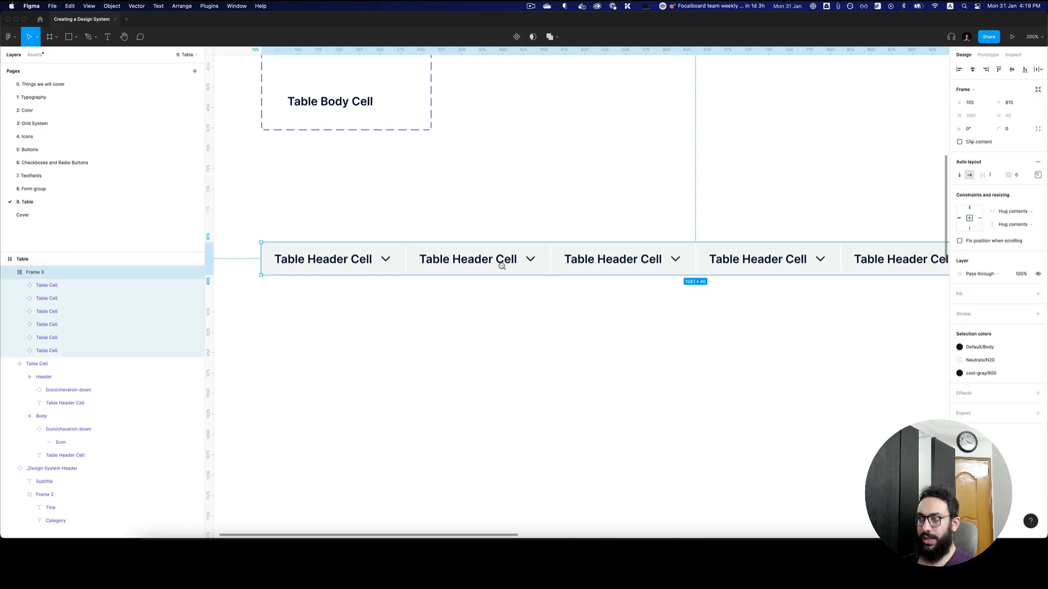
alt+click(503, 266)
drag(569, 266, 546, 266)
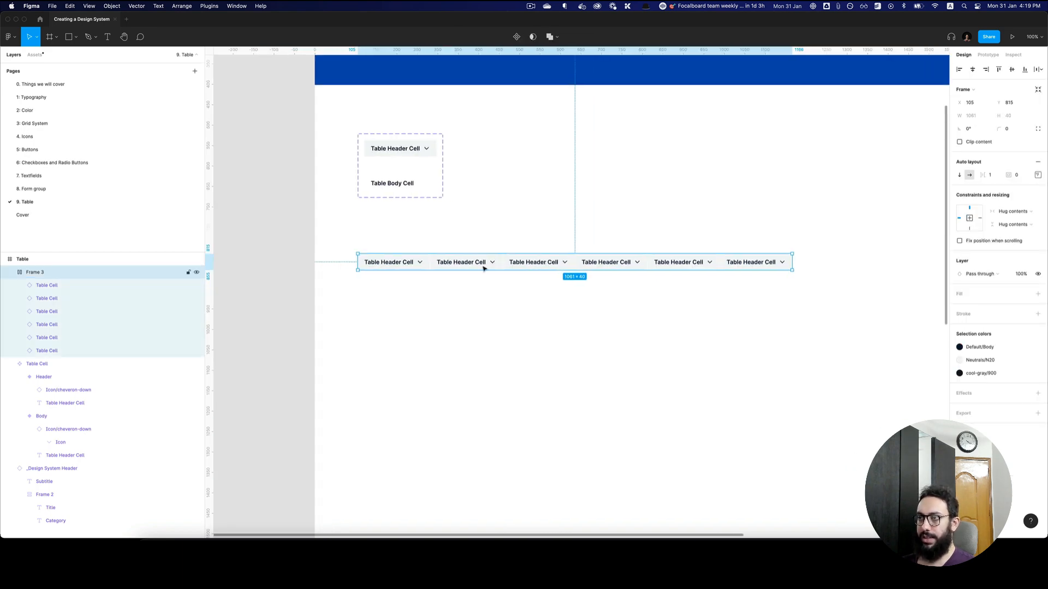
Step: Switch to Chrome and copy the wpDataTables Orders dashboard image from the "table design ui" image results
key(super+Tab)
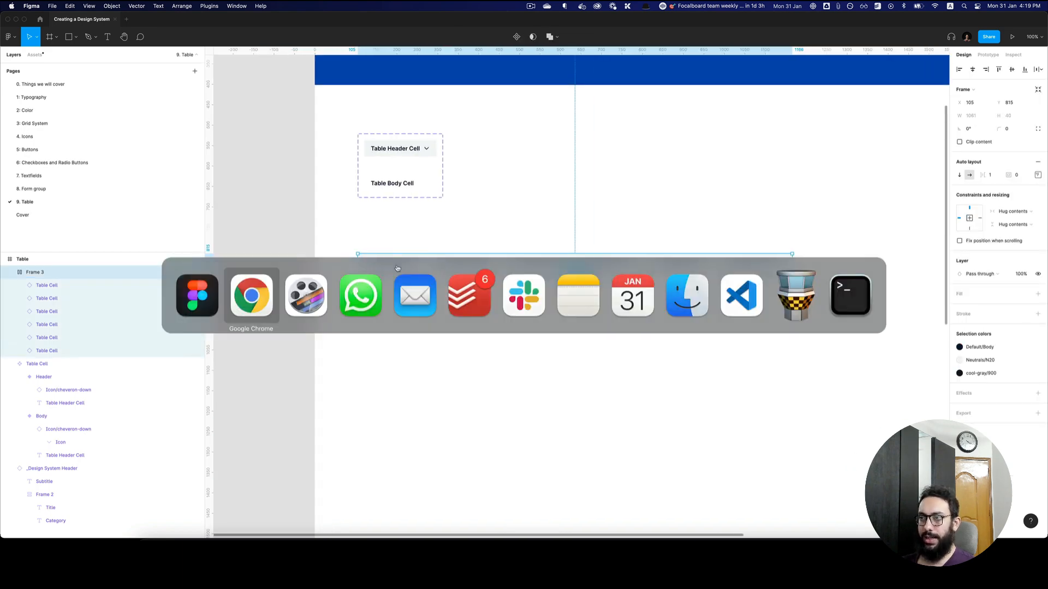
key(Escape)
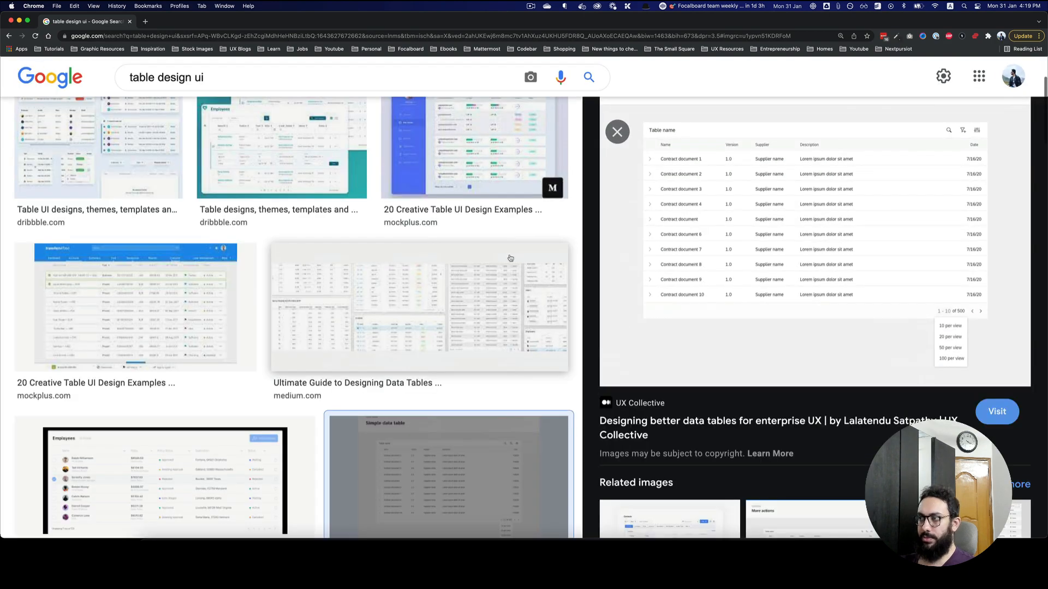
key(Right)
key(Right)
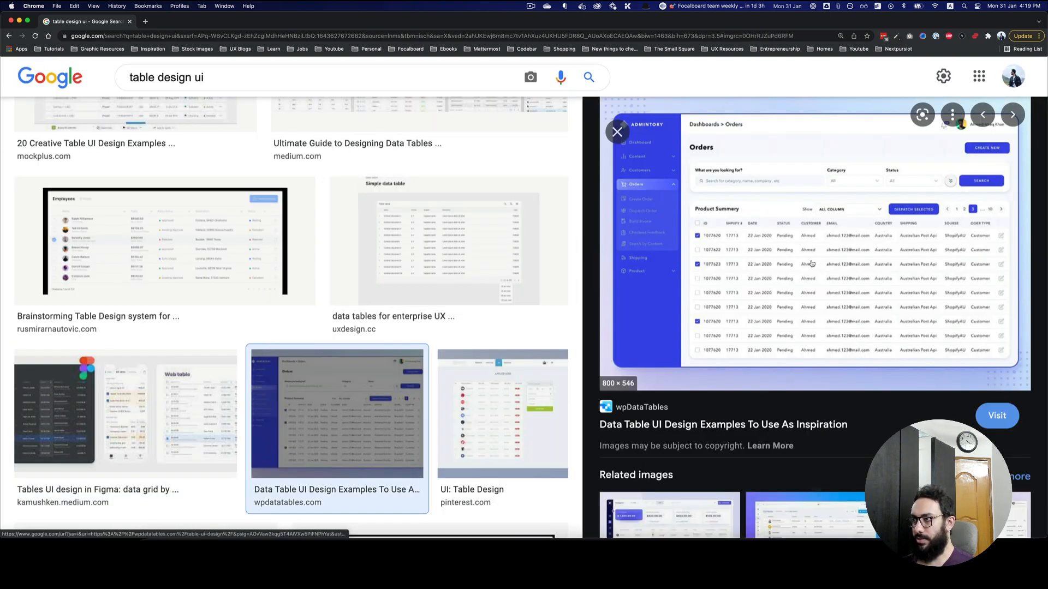
scroll(816, 265, up, 5)
scroll(750, 288, down, 5)
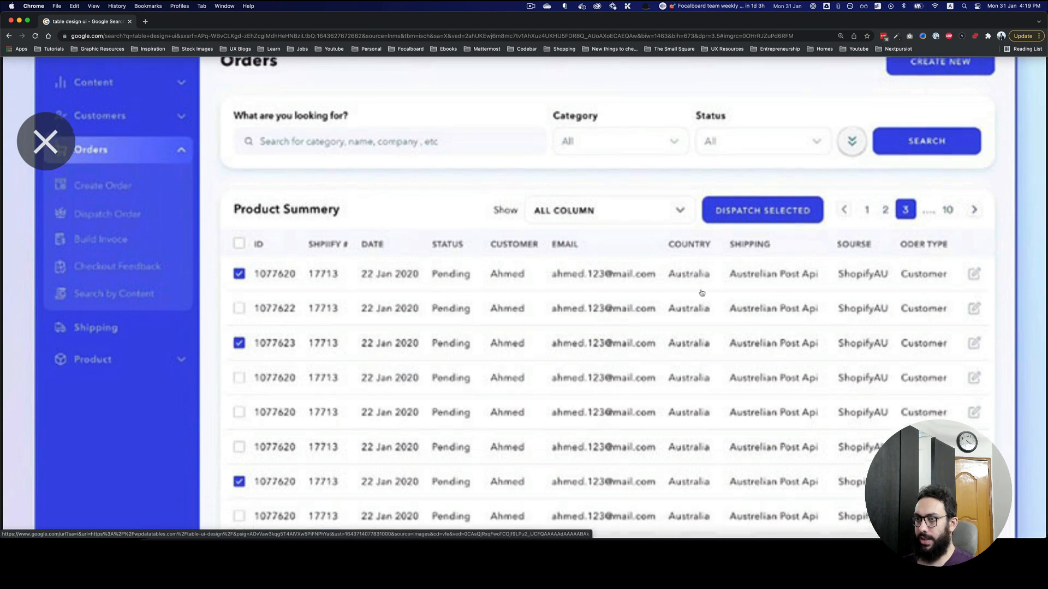
right_click(703, 290)
click(732, 381)
Step: Switch back to Figma, paste the copied table image and place it beside the header row at X 1340, Y 732
key(super+Tab)
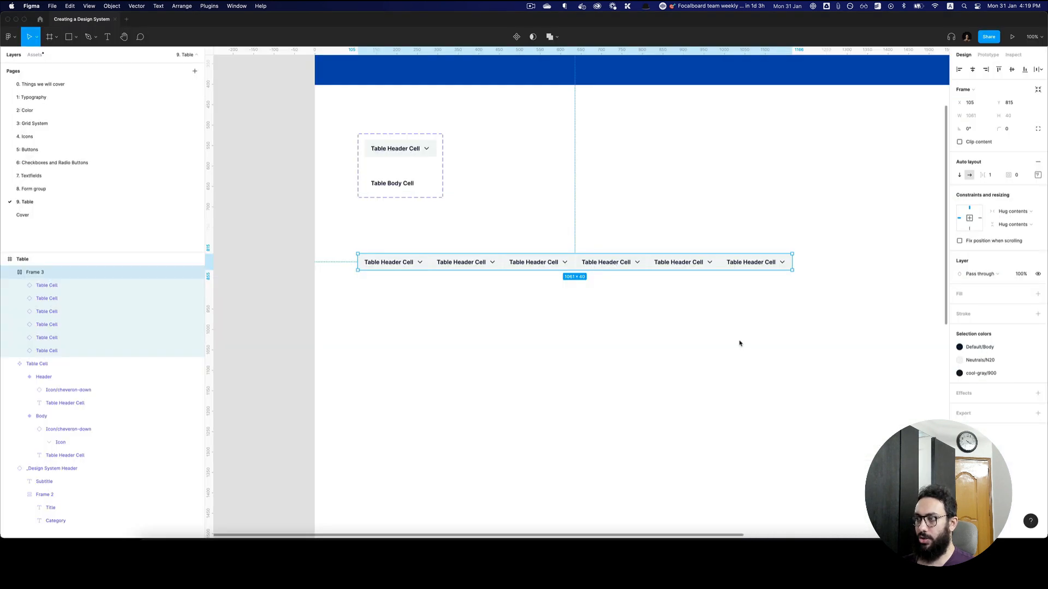
click(740, 343)
scroll(742, 340, down, 2)
drag(761, 339, 477, 260)
key(super+v)
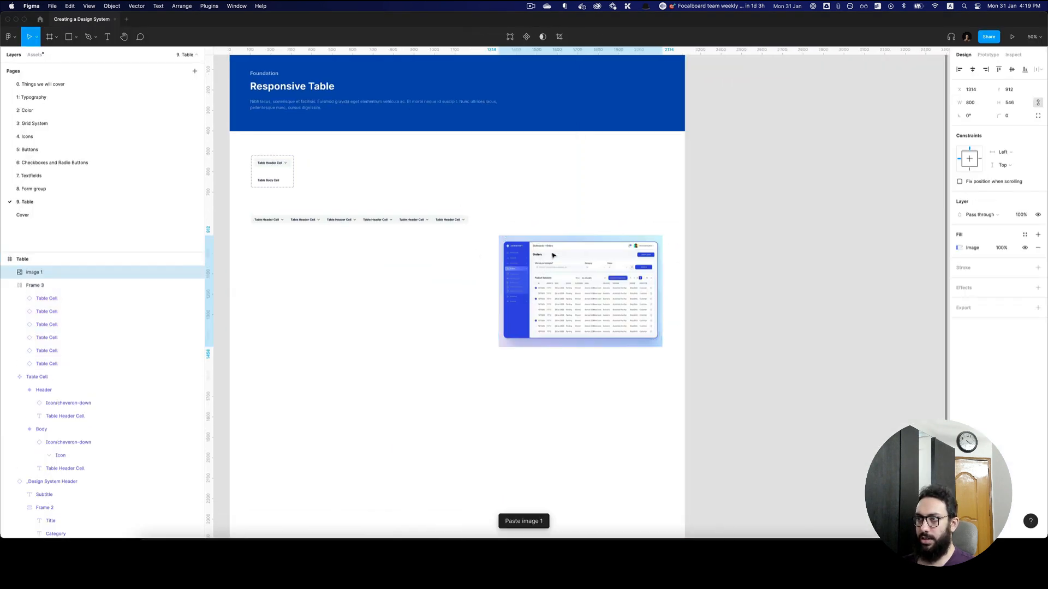
click(400, 232)
drag(436, 247, 541, 240)
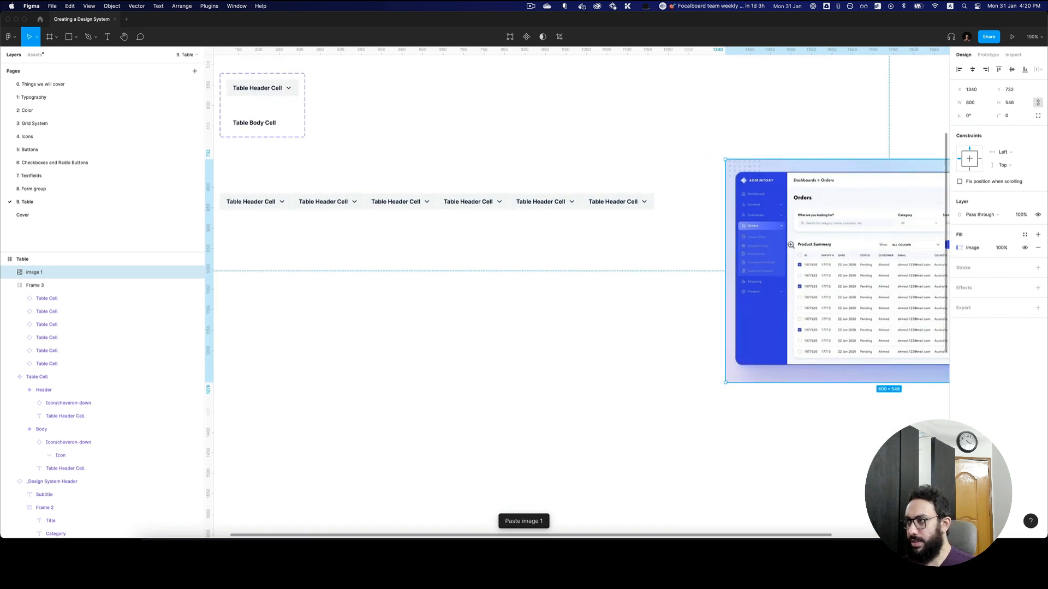
Step: Relabel the first two cells of the header row "ID" and "Shipping #", using the reference image's column headings
click(791, 245)
scroll(791, 248, right, 3)
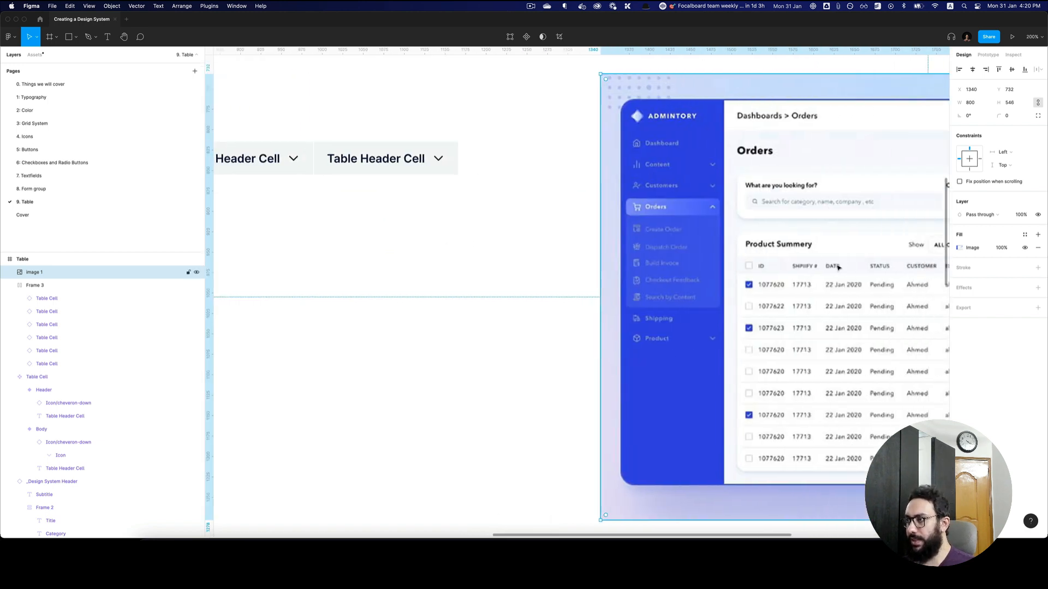
scroll(824, 265, right, 5)
click(759, 265)
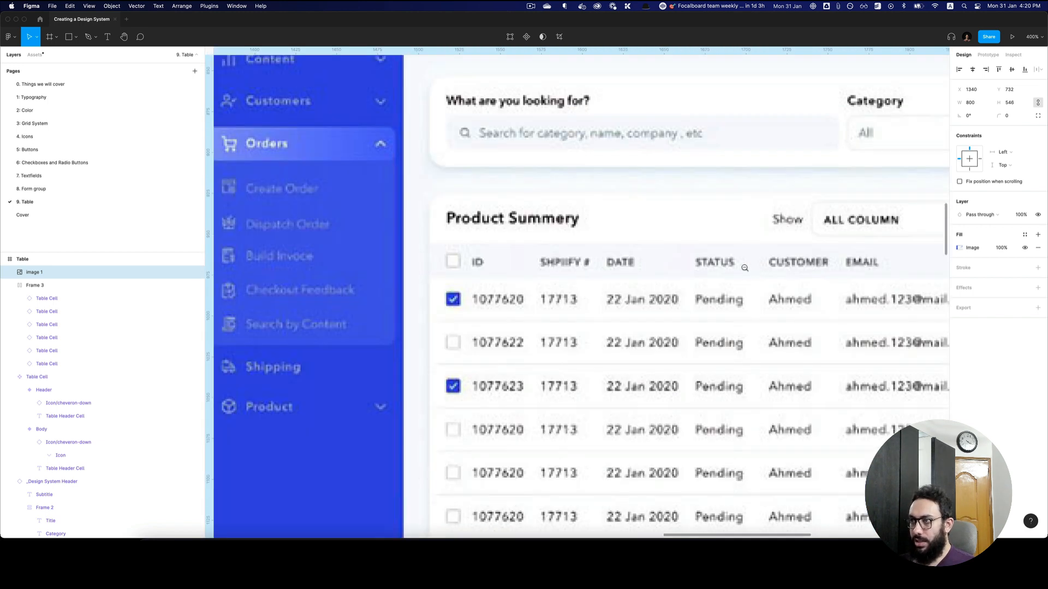
alt+click(744, 267)
scroll(744, 268, left, 10)
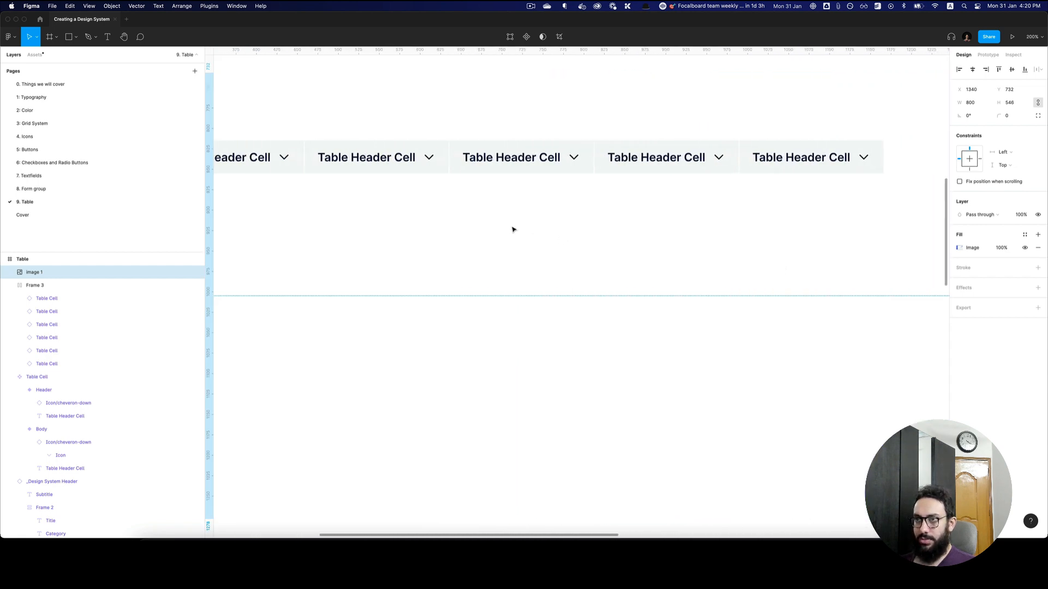
double_click(322, 160)
text(ID)
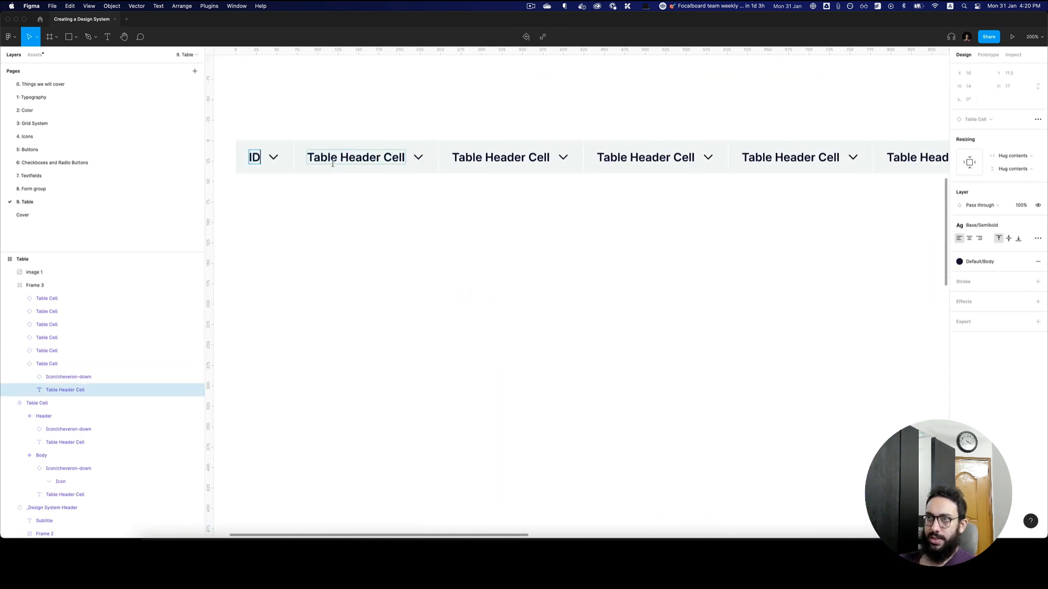
click(381, 157)
double_click(381, 158)
text(Shipping #)
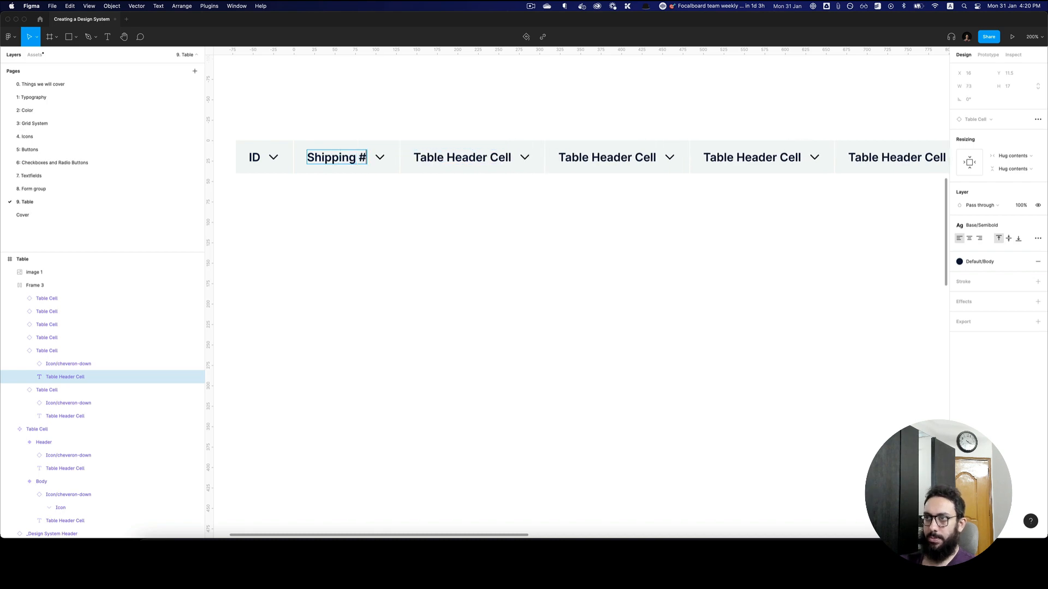
key(Escape)
Step: Relabel the third and fourth cells of the header row "Status" and "Customer"
scroll(756, 231, right, 10)
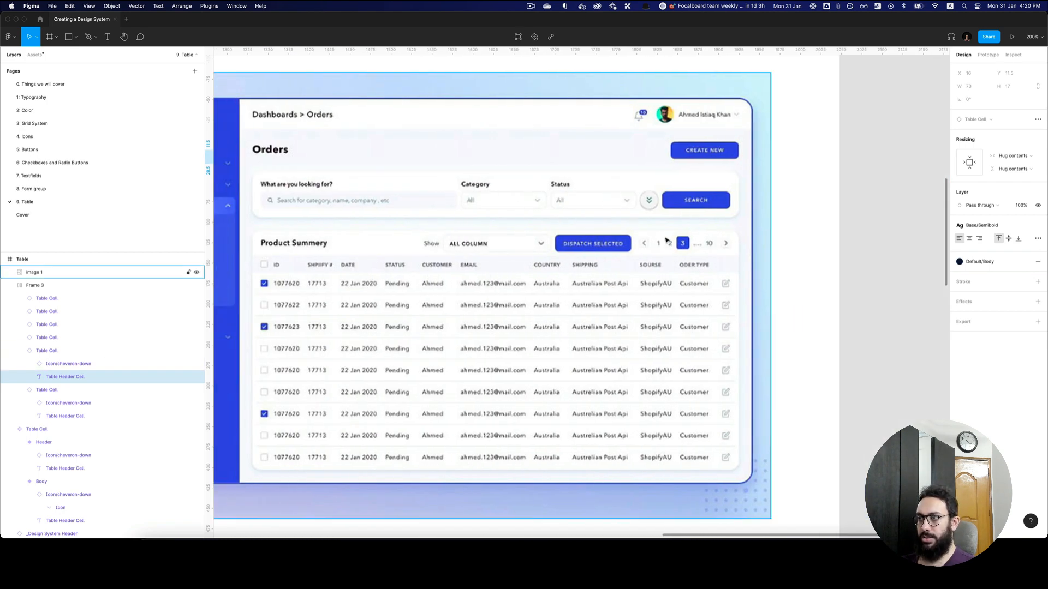
scroll(666, 240, left, 10)
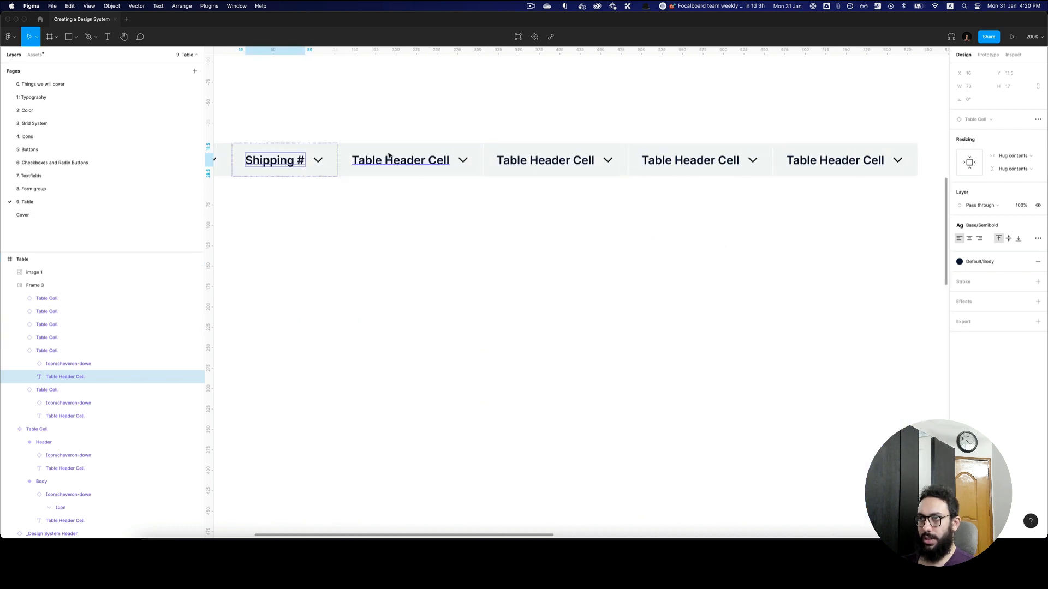
double_click(387, 158)
text(Status)
key(Escape)
double_click(456, 160)
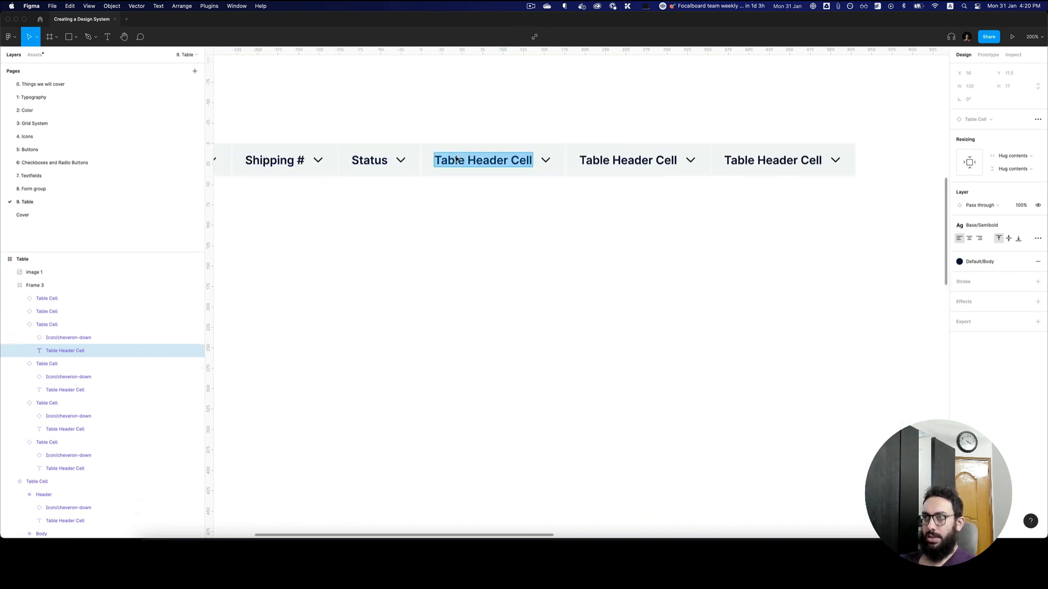
text(Customer)
key(Escape)
Step: Relabel the last two cells of the header row "Email" and "Country"
double_click(546, 160)
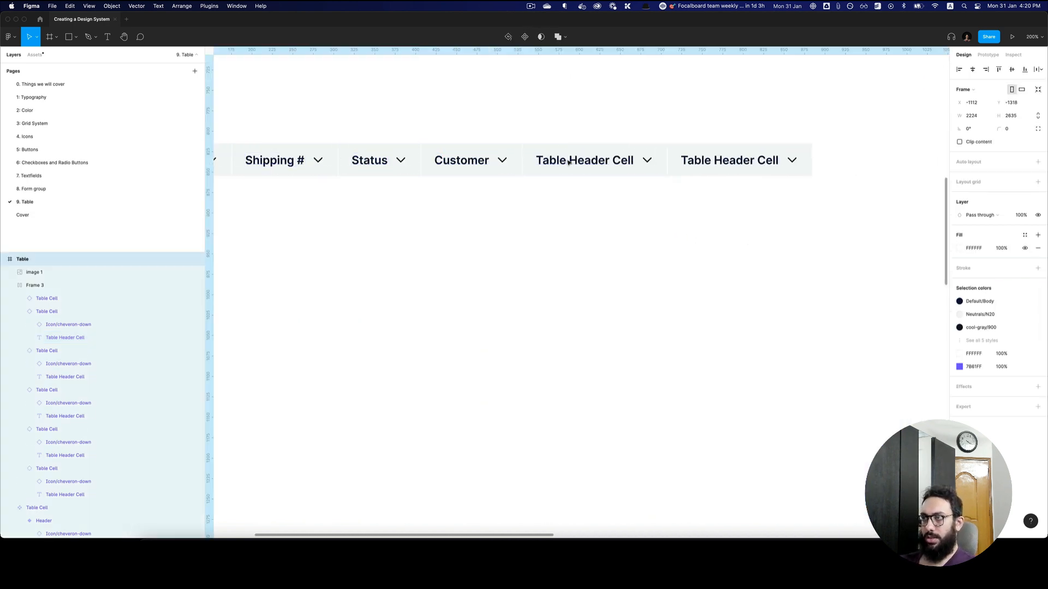
text(Email)
key(Escape)
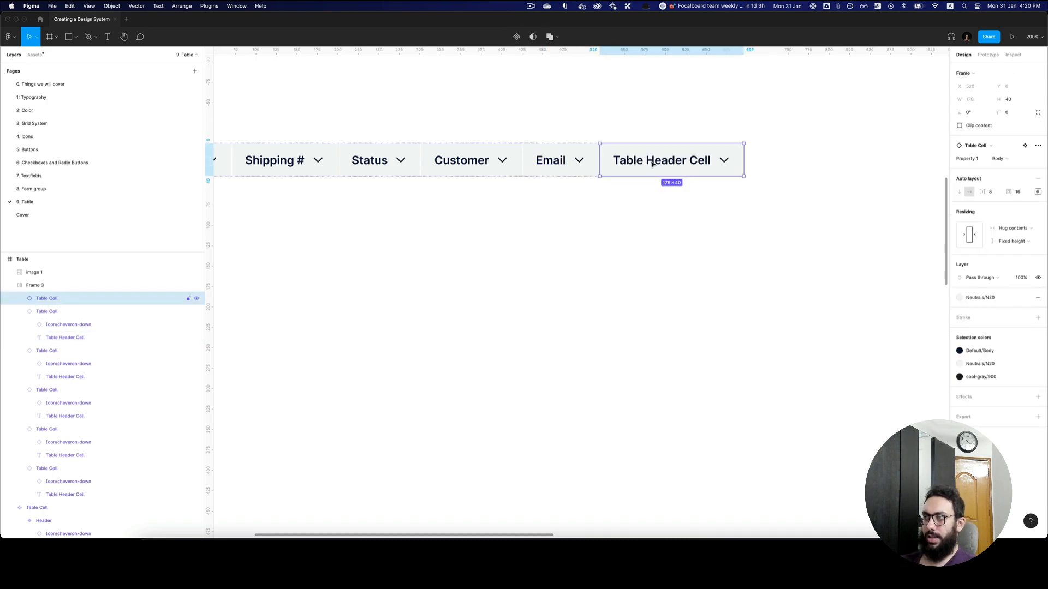
double_click(650, 169)
text(Country)
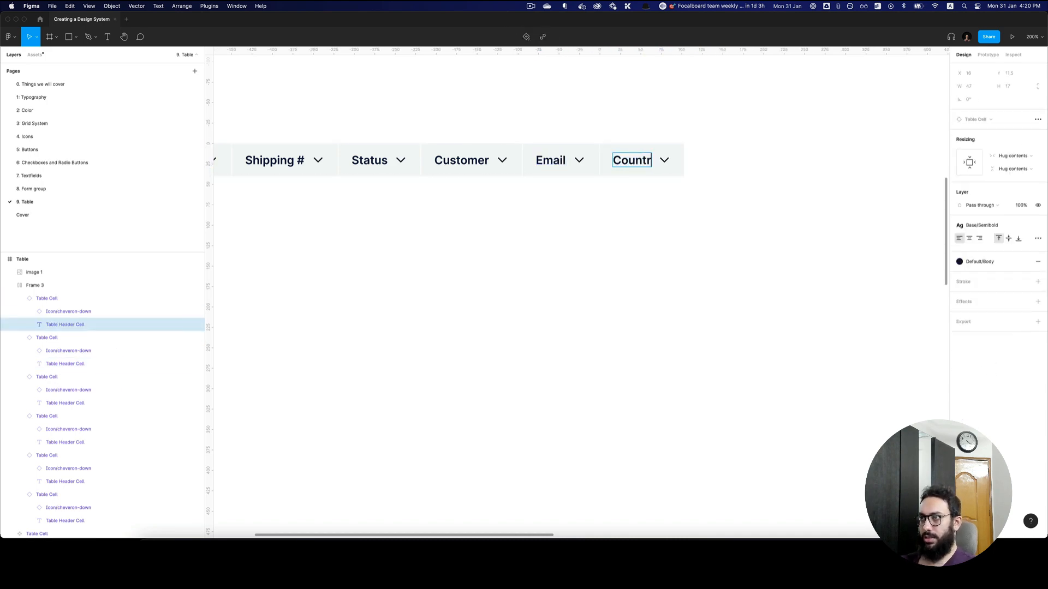
Step: Delete the pasted reference table image beside the header row
scroll(630, 197, right, 15)
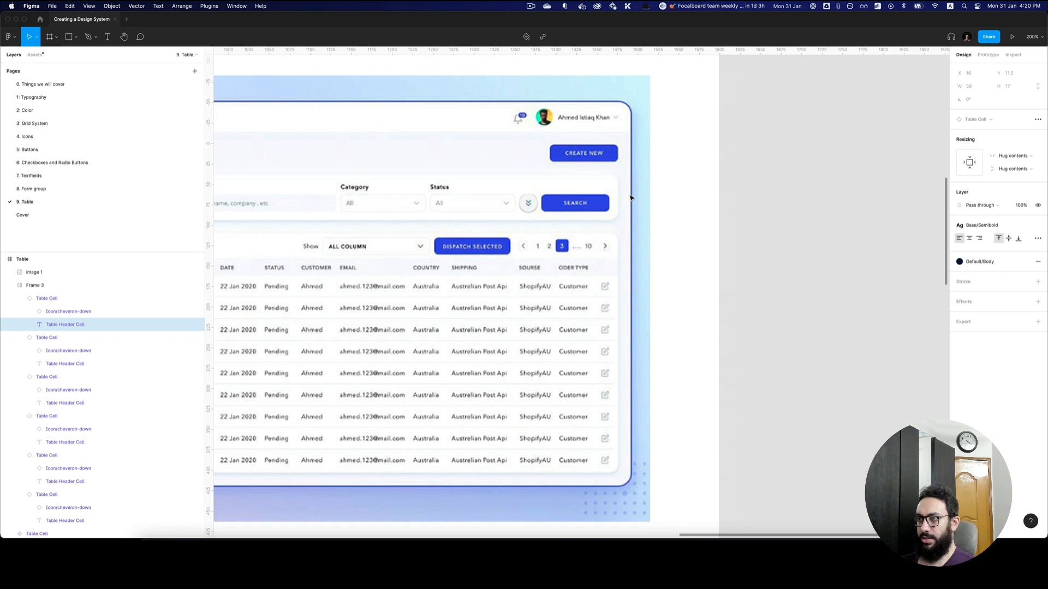
scroll(603, 269, left, 15)
click(606, 265)
key(super+minus)
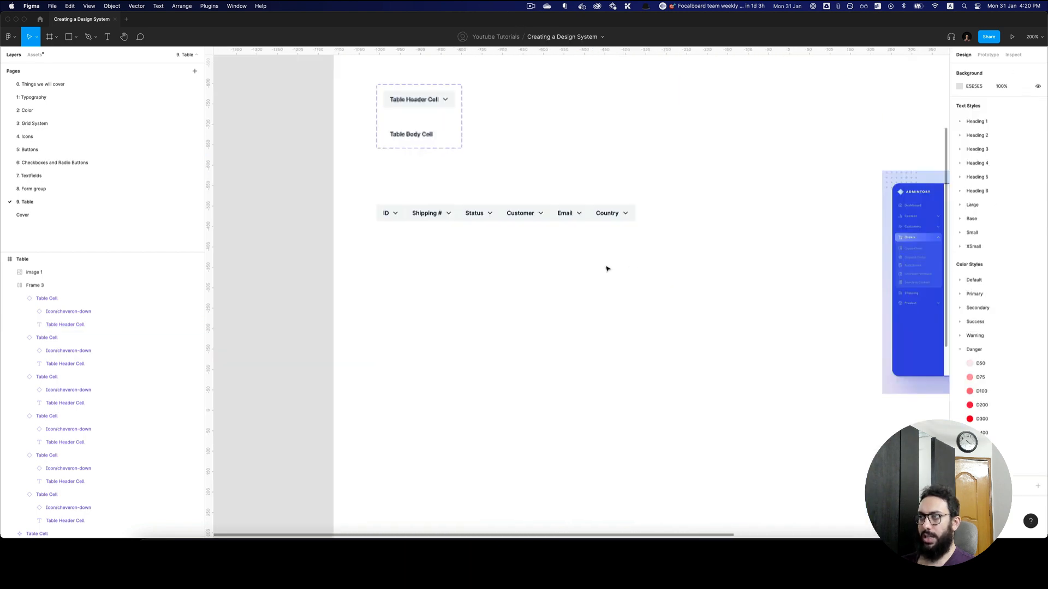
click(876, 260)
key(Delete)
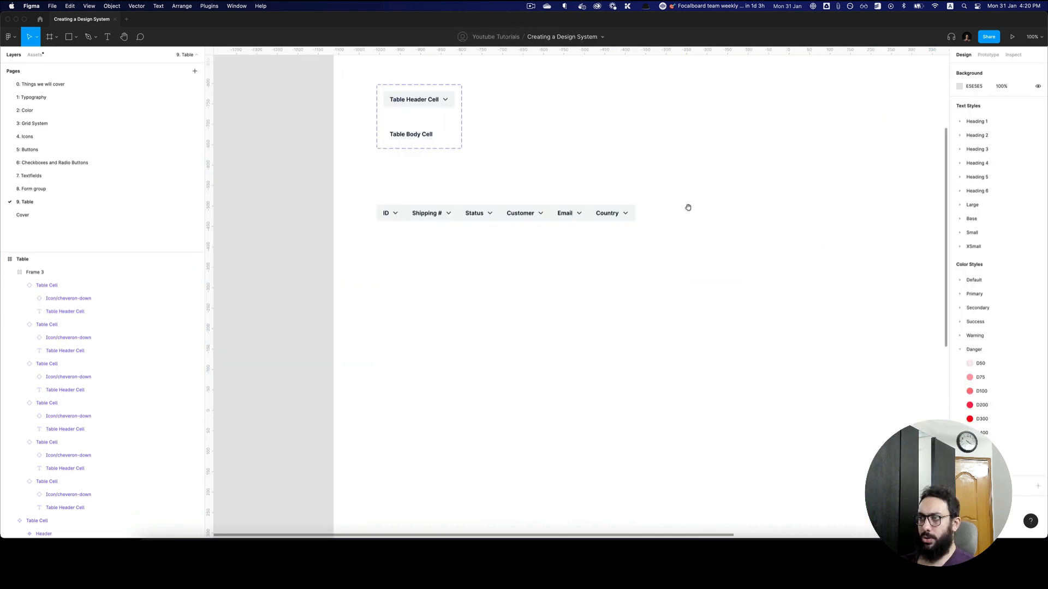
Step: Widen the Table Cell variant set to 453 to make room for another column of variants
scroll(541, 252, up, 2)
click(338, 132)
click(400, 153)
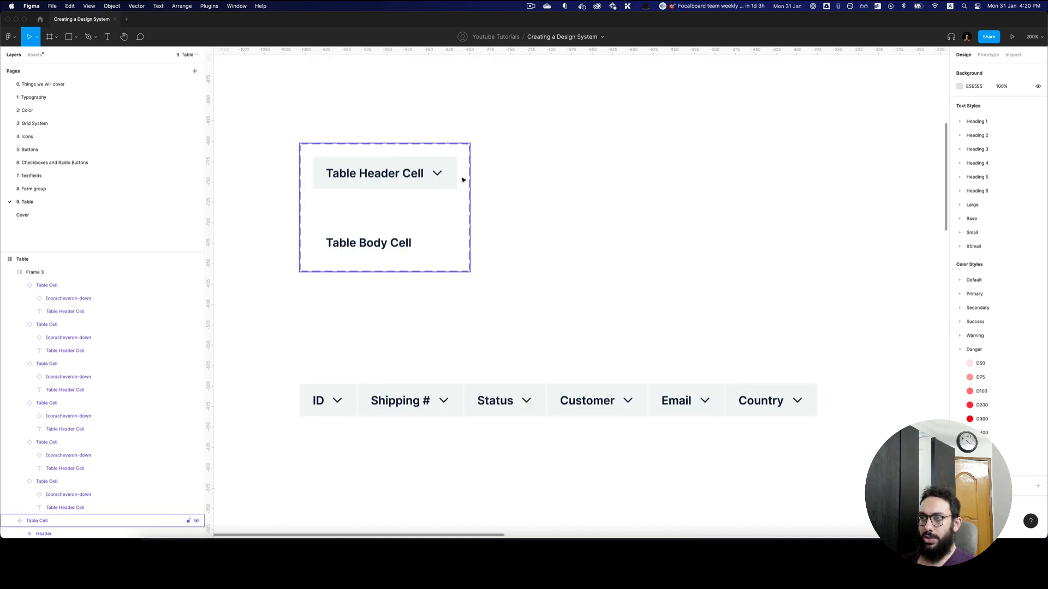
drag(469, 177, 670, 176)
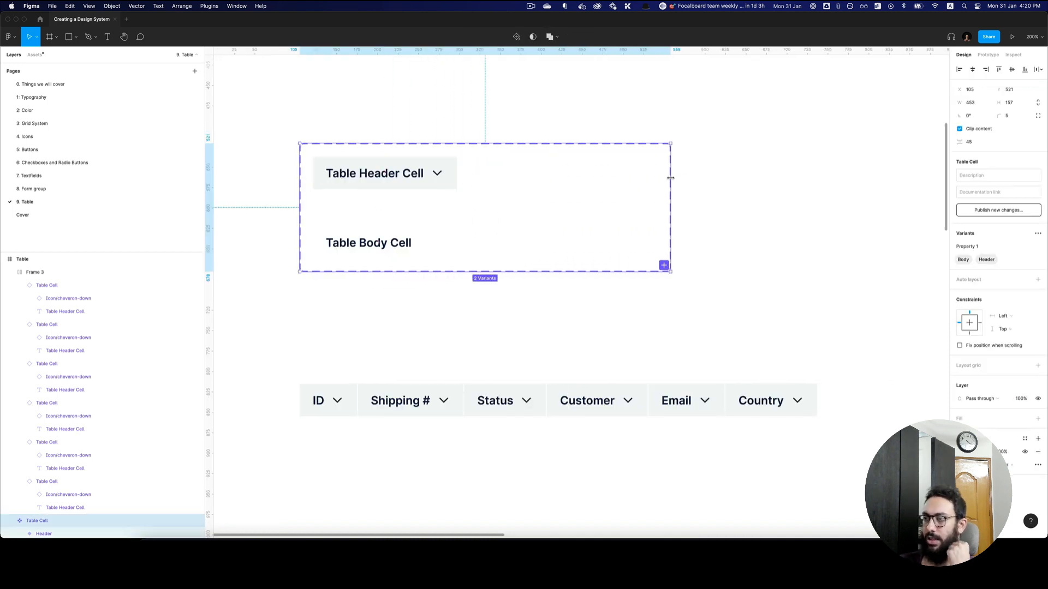
scroll(670, 178, down, 1)
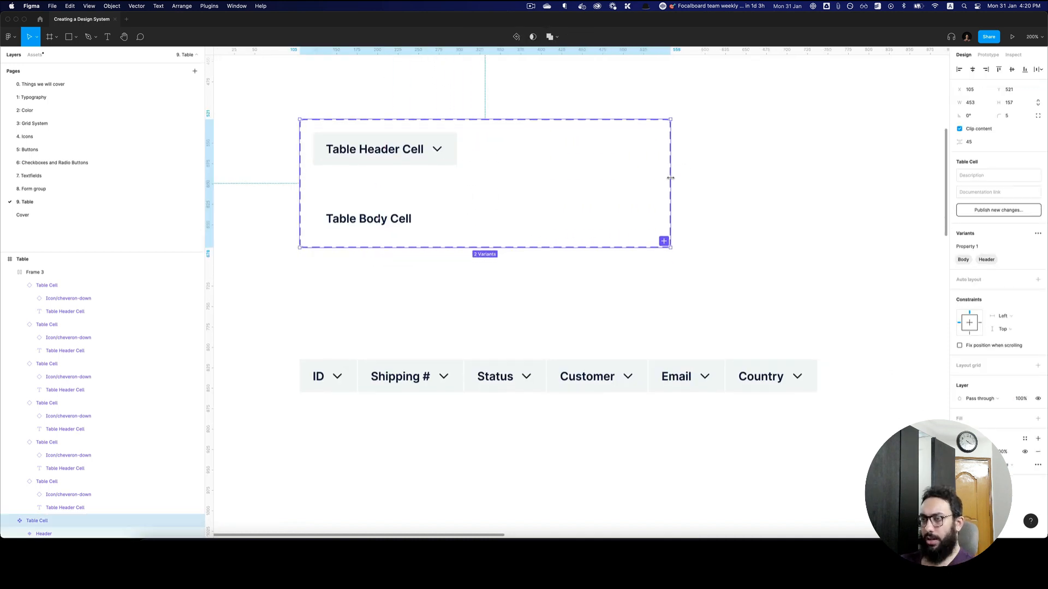
key(super+Tab)
key(super+Tab)
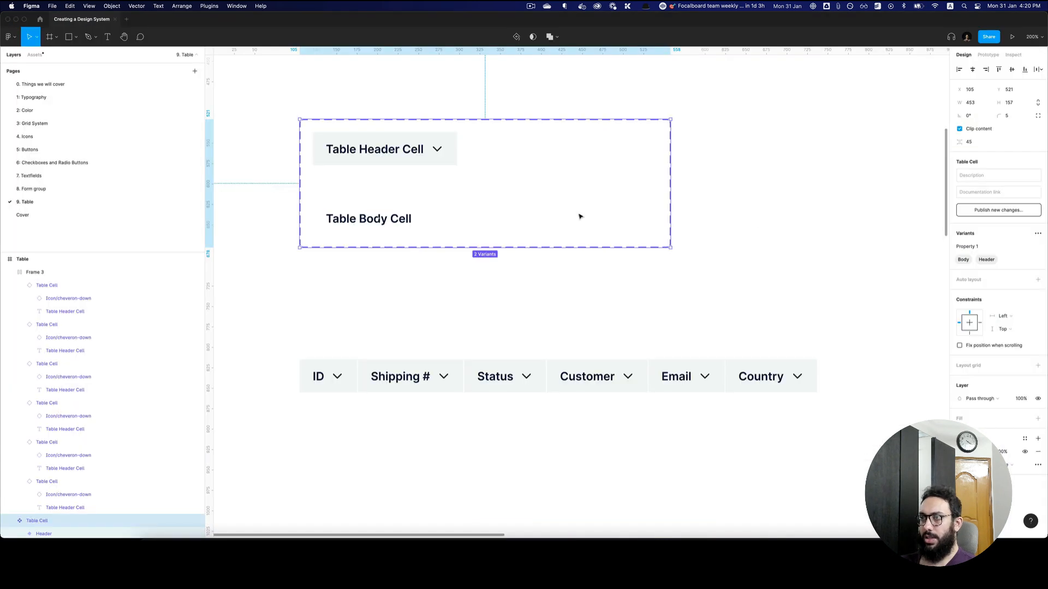
Step: Add a variant property named "Icon Right" to the Table Cell set and rename its default value "On"
click(404, 154)
click(597, 160)
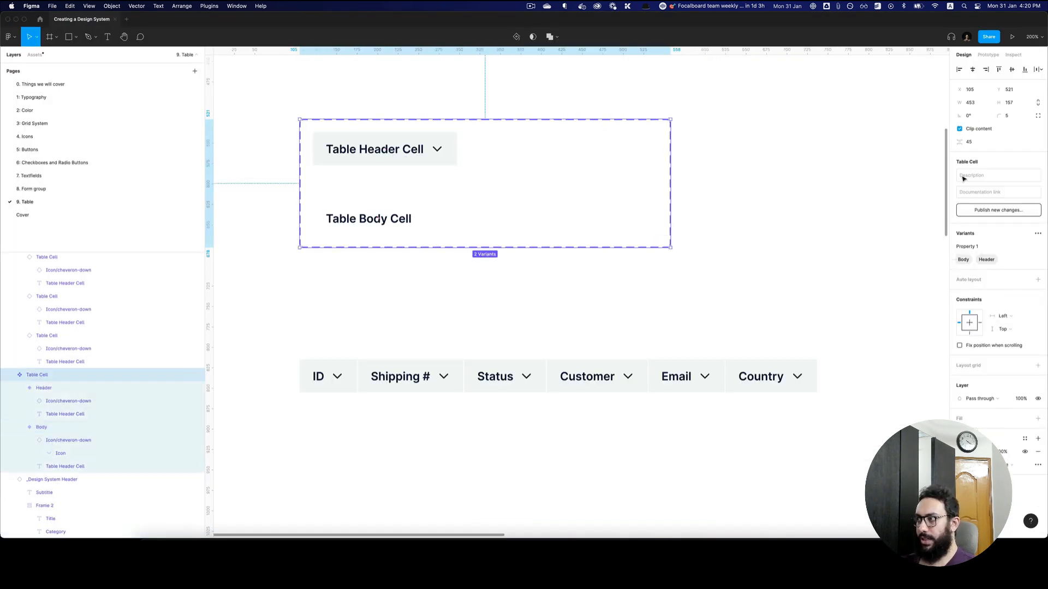
click(1037, 235)
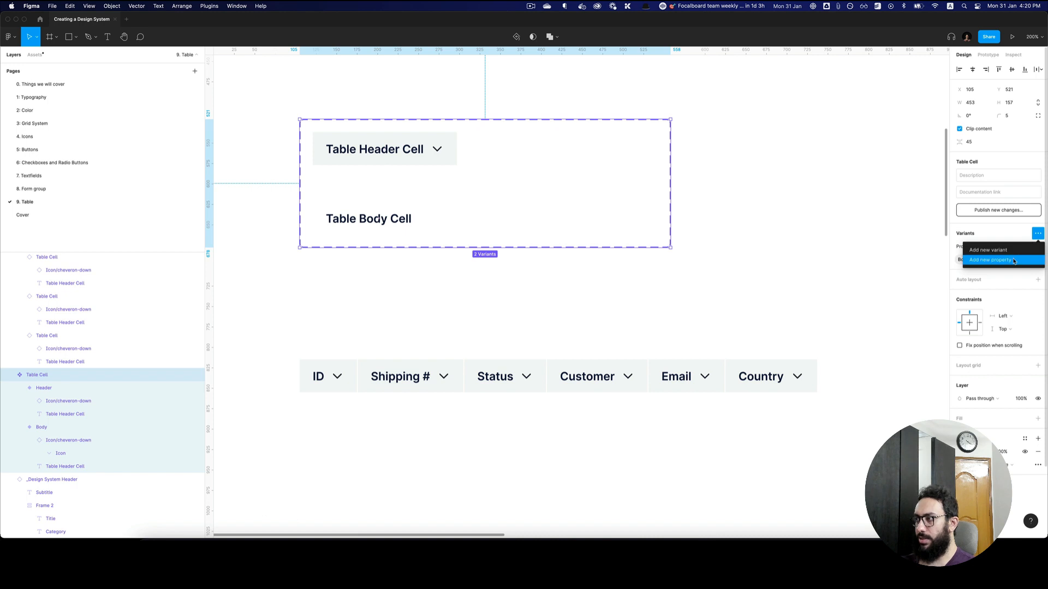
click(992, 261)
text(Icon R)
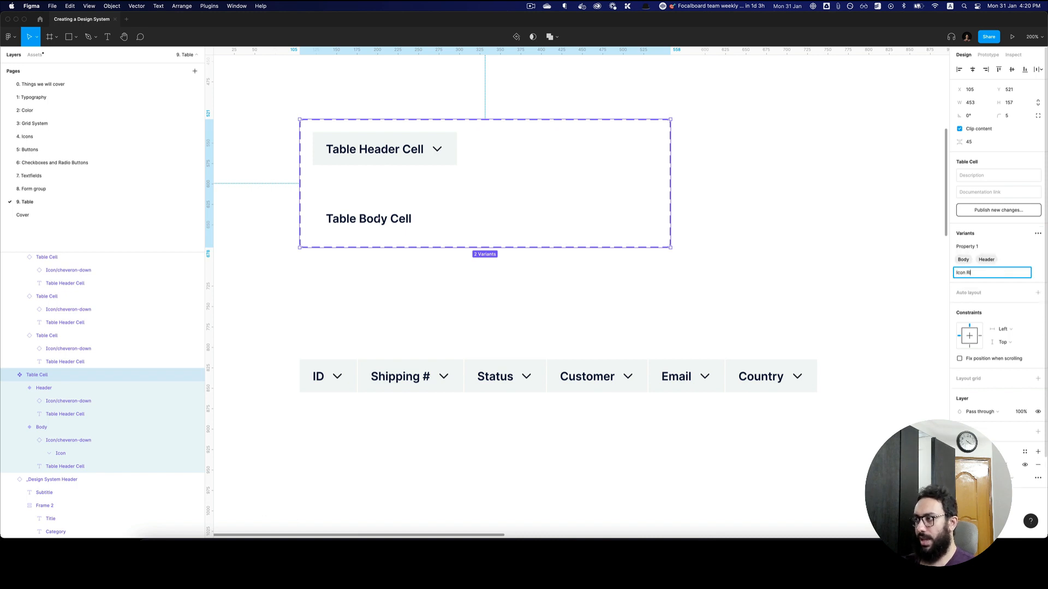
text(ight)
key(Return)
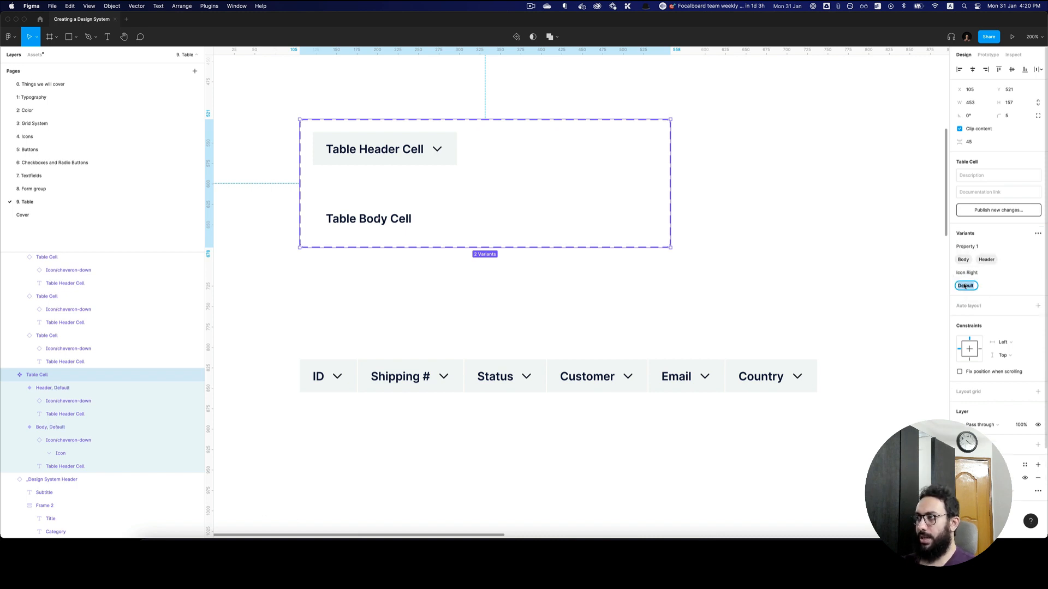
text(On)
key(Return)
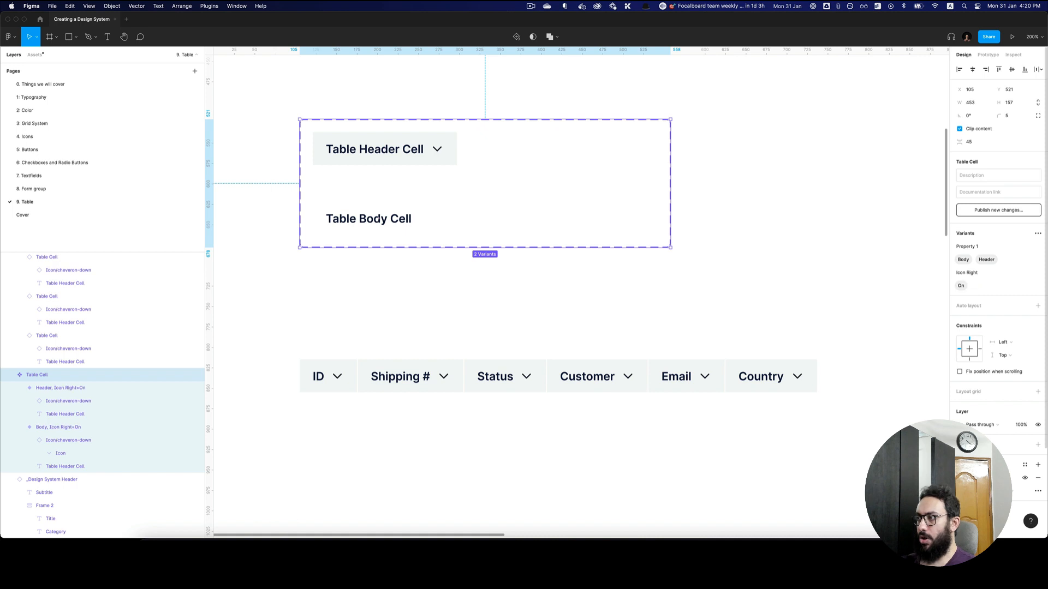
Step: Duplicate the grey header cell variant beside the original and set the copy's Icon Right property to "Off"
click(445, 148)
drag(437, 147, 622, 148)
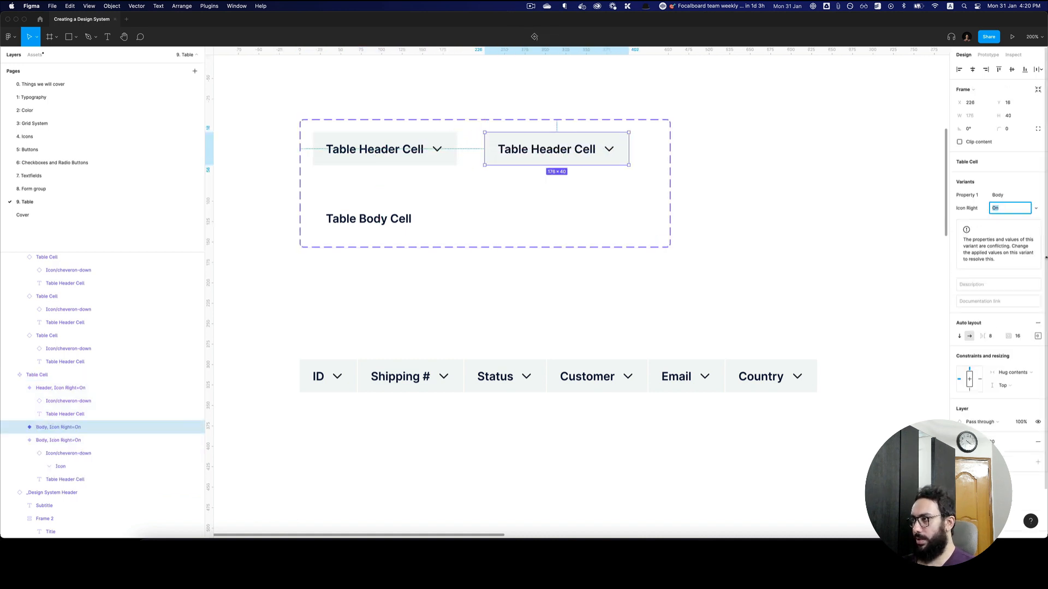
text(Off)
key(Return)
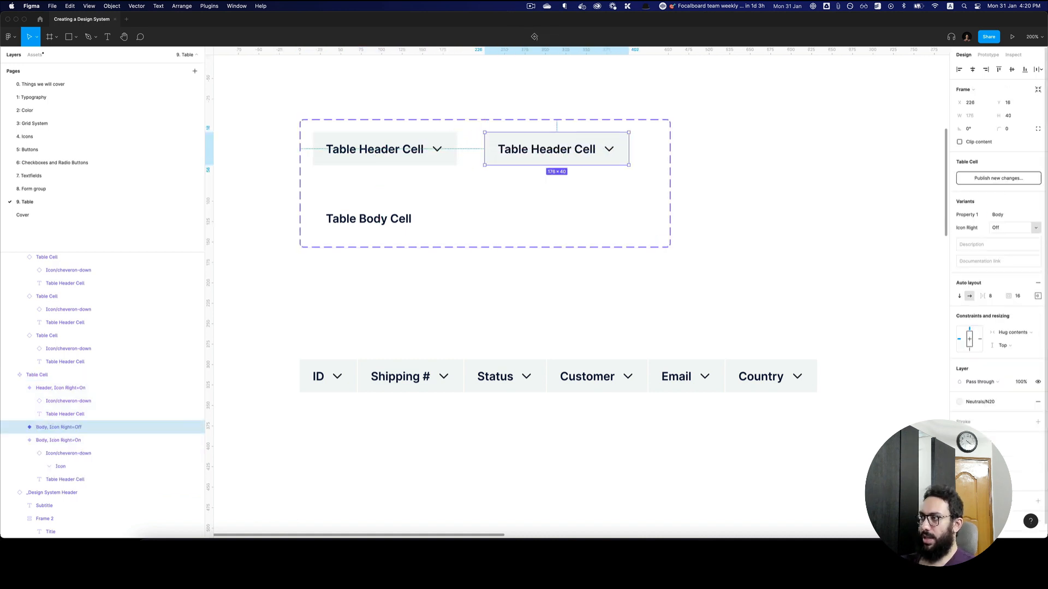
Step: Hide the chevron icon in the header variant that has Icon Right set to Off
double_click(612, 149)
key(Delete)
click(704, 157)
Step: Select all six cells of the header row and turn off their Icon Right property
scroll(721, 157, down, 3)
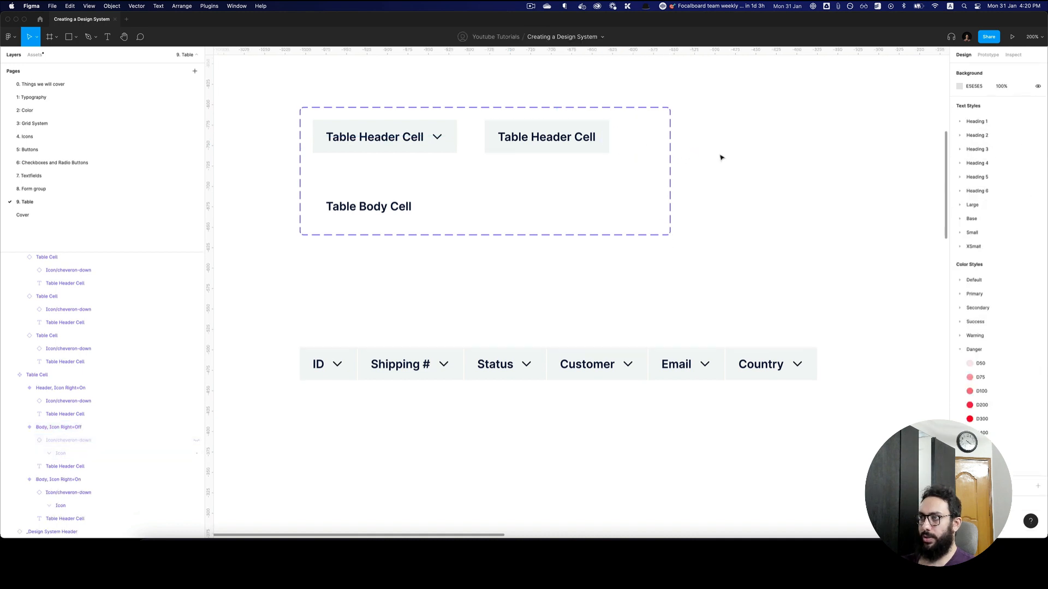
click(371, 330)
key(Return)
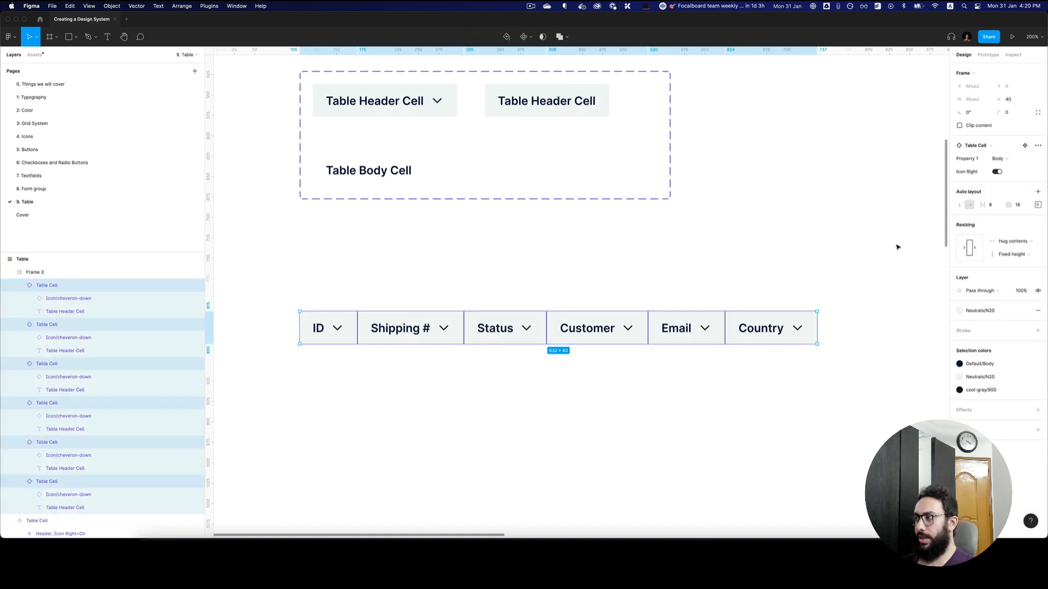
click(996, 172)
click(755, 259)
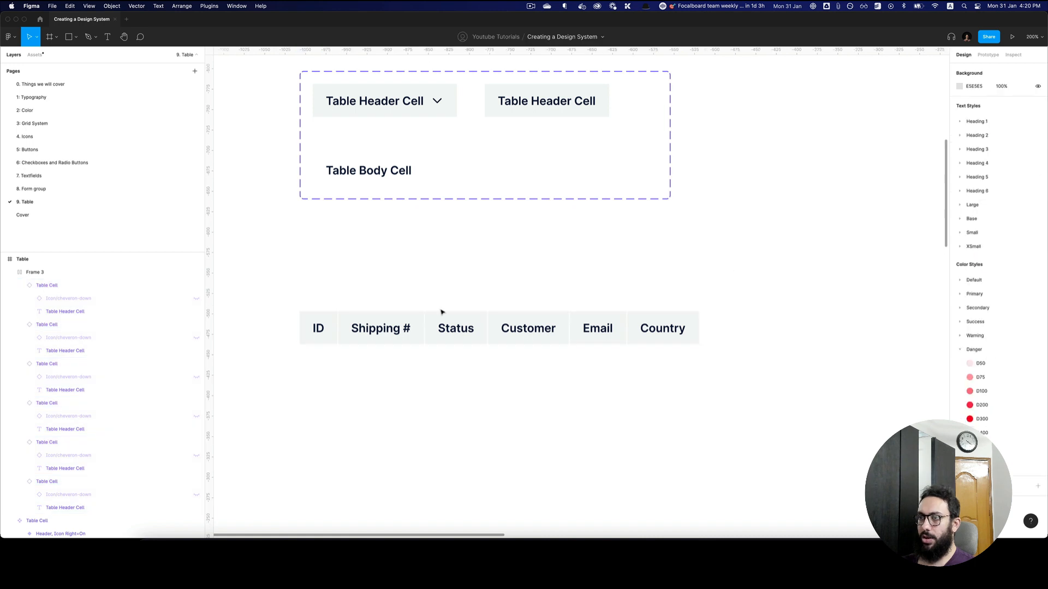
Step: Turn on the Icon Right property for the ID cell of the header row
double_click(329, 329)
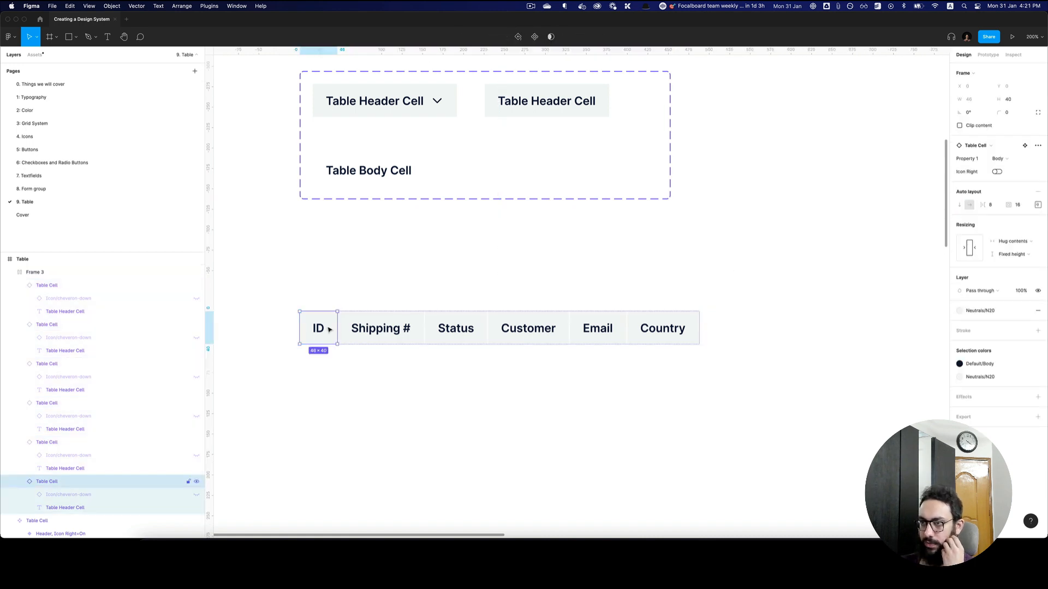
click(997, 172)
click(754, 229)
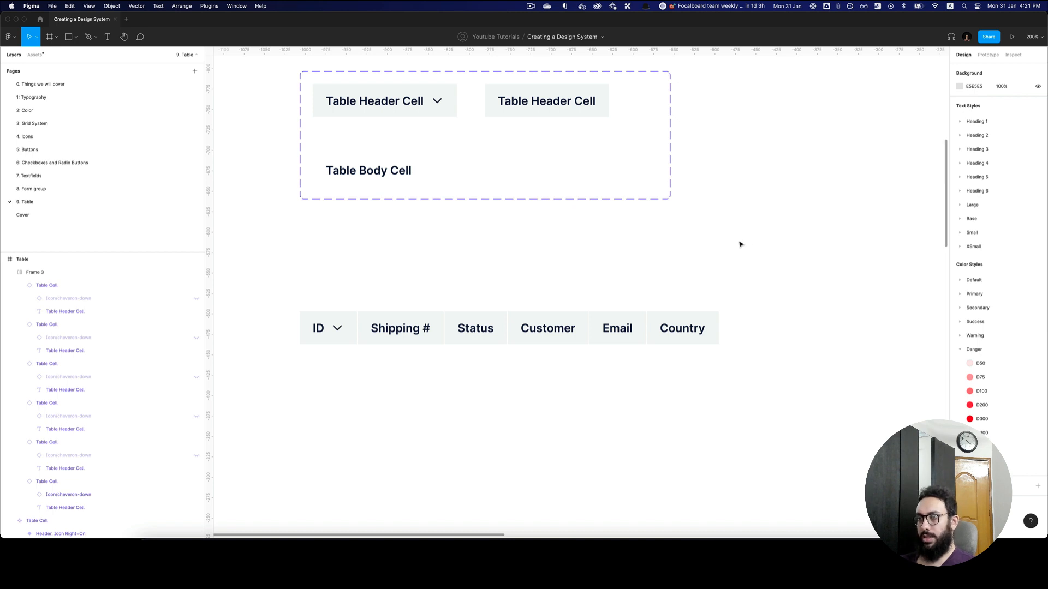
key(shift+0)
drag(736, 242, 632, 183)
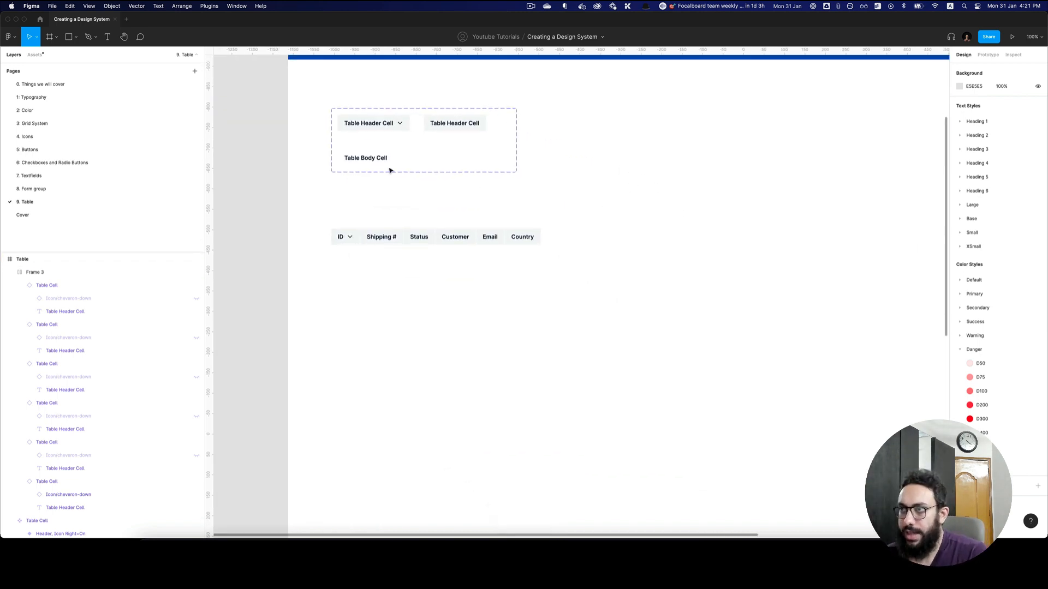
Step: Widen the header row frame to about 622 px and rename it "Table Header"
click(363, 161)
click(365, 160)
click(514, 243)
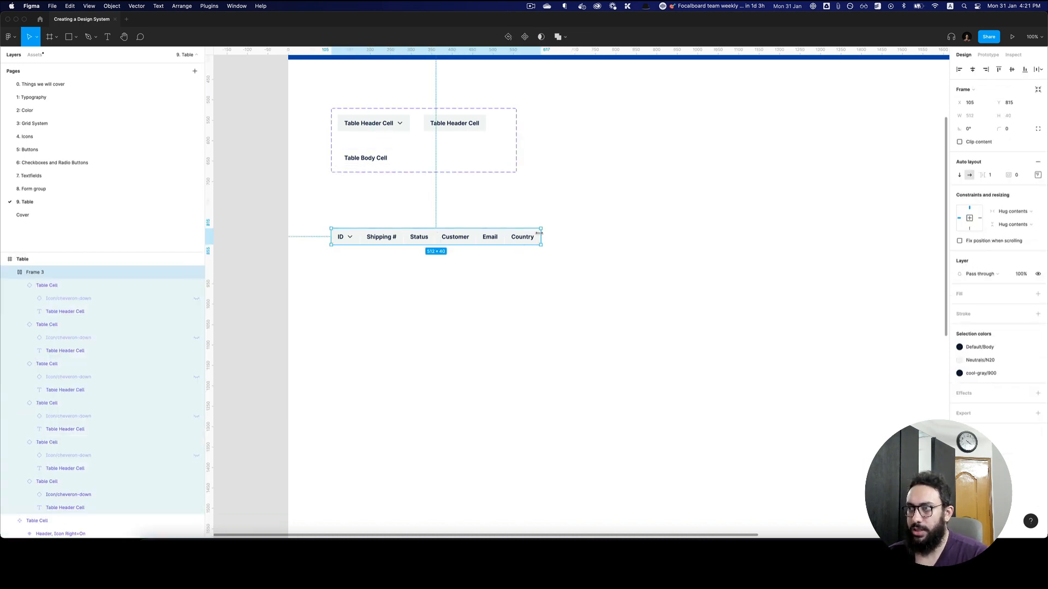
drag(540, 233, 587, 236)
key(super+r)
key(BackSpace)
text(Table Hea)
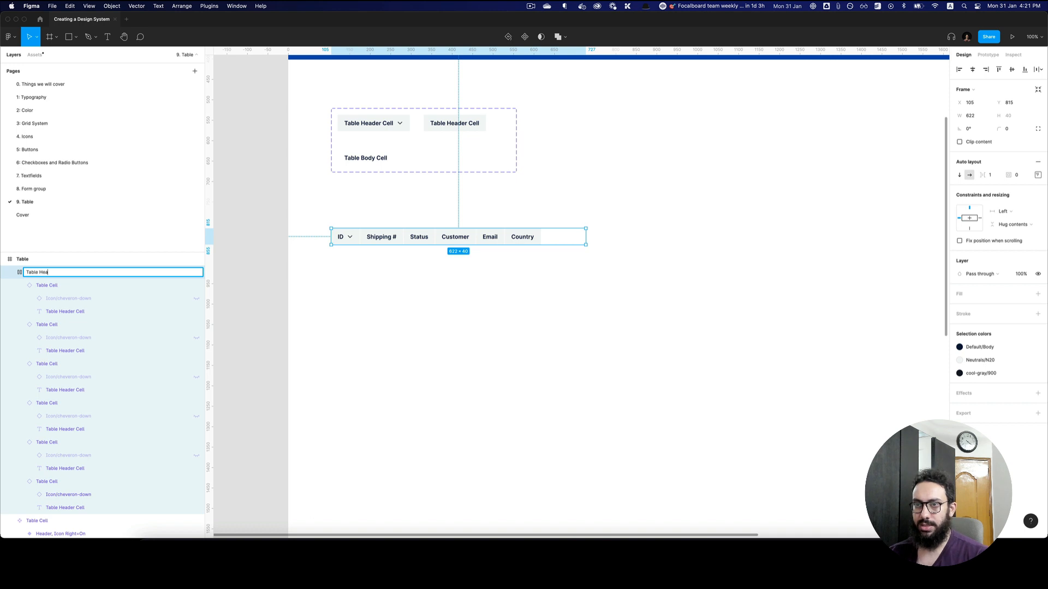
text(der)
key(Return)
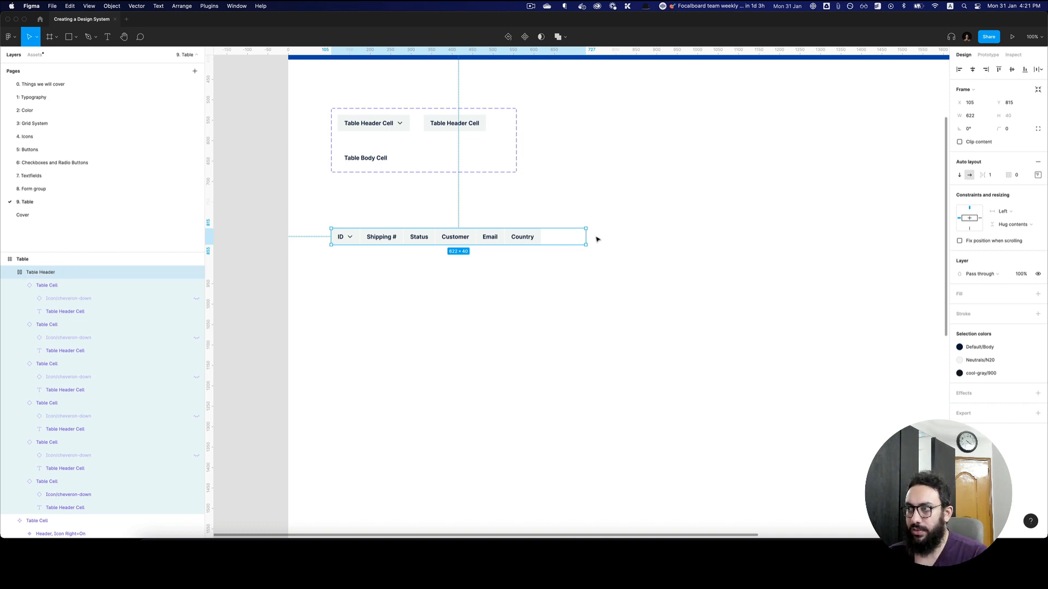
Step: Widen the Table Header row to about 775 px and set the horizontal resizing of its six cells to Fill container
drag(588, 236, 648, 236)
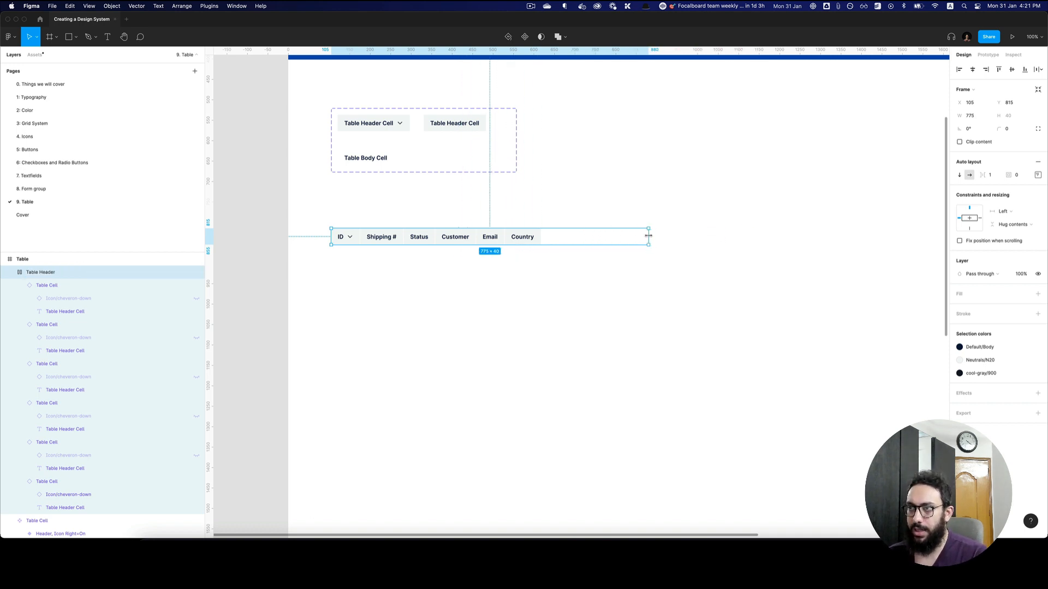
key(Return)
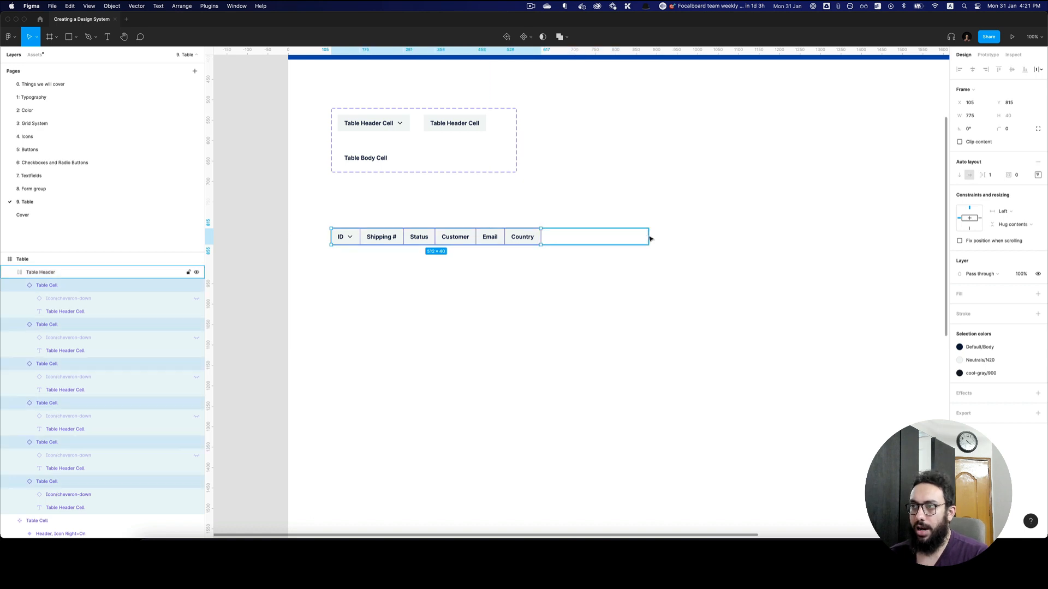
key(alt+l)
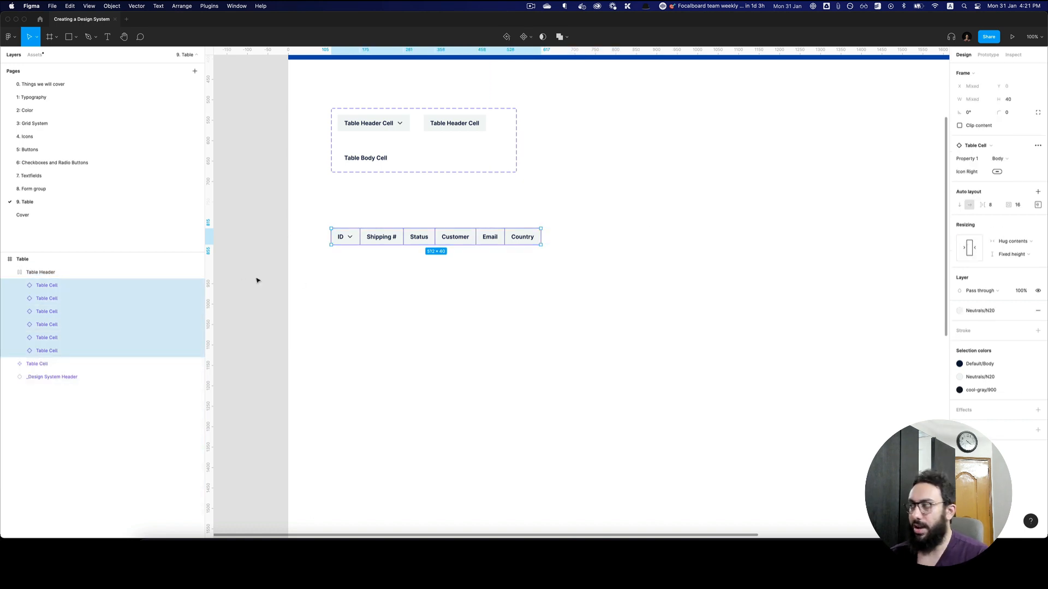
click(1007, 245)
click(1009, 252)
click(742, 255)
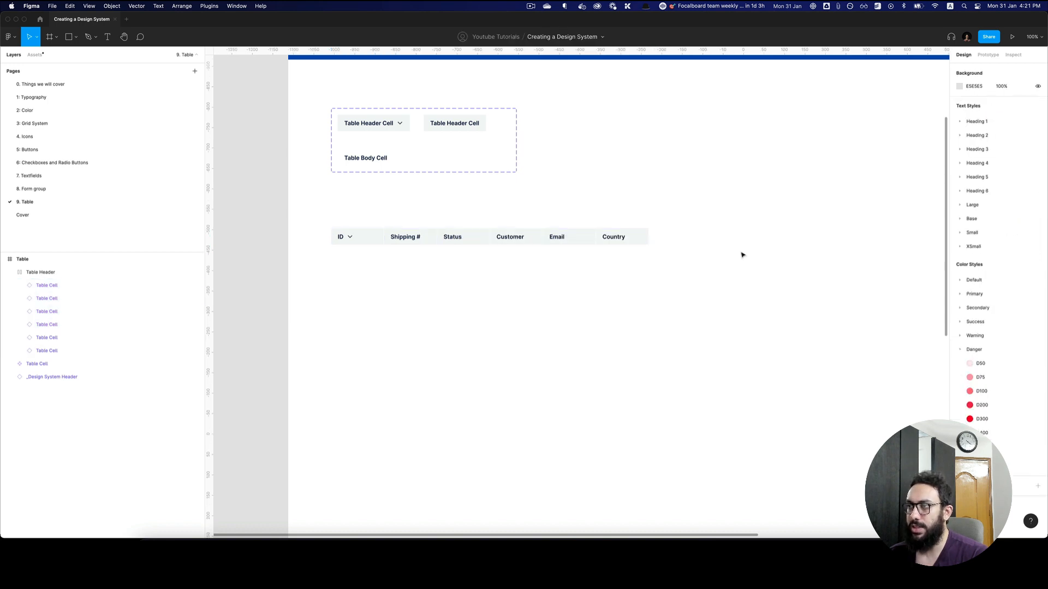
Step: Try stretching and shrinking the Table Header row to test how its cells resize
click(612, 241)
drag(650, 236, 737, 244)
drag(874, 244, 799, 242)
Step: Narrow the ID cell of the header row to about 88 px wide
double_click(370, 239)
key(z)
click(370, 238)
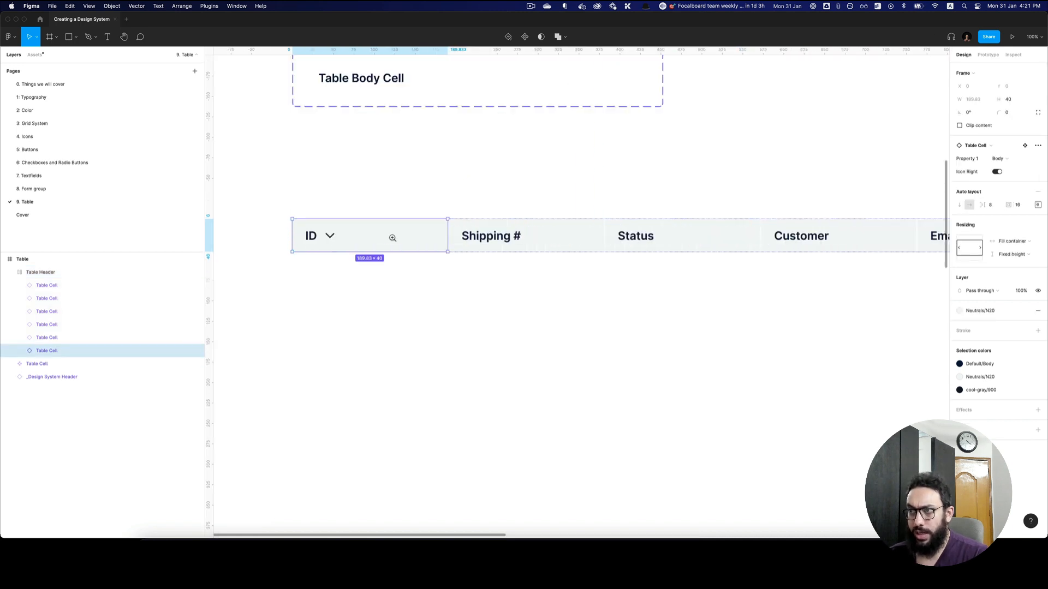
drag(450, 236, 365, 235)
click(435, 278)
key(shift+0)
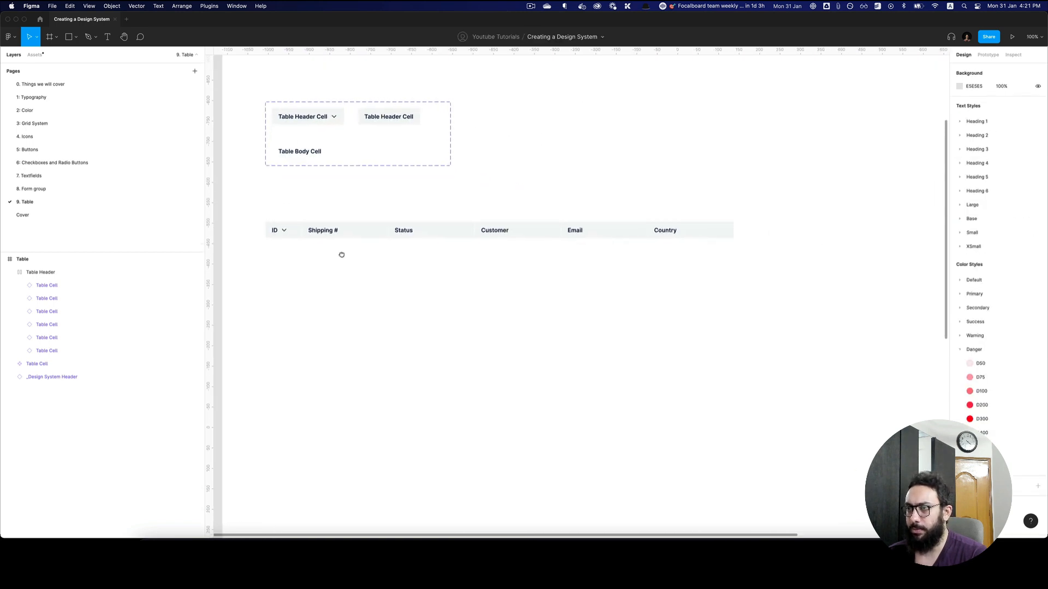
Step: Resize the Table Header row to about 927 px wide
click(413, 234)
drag(722, 224, 634, 229)
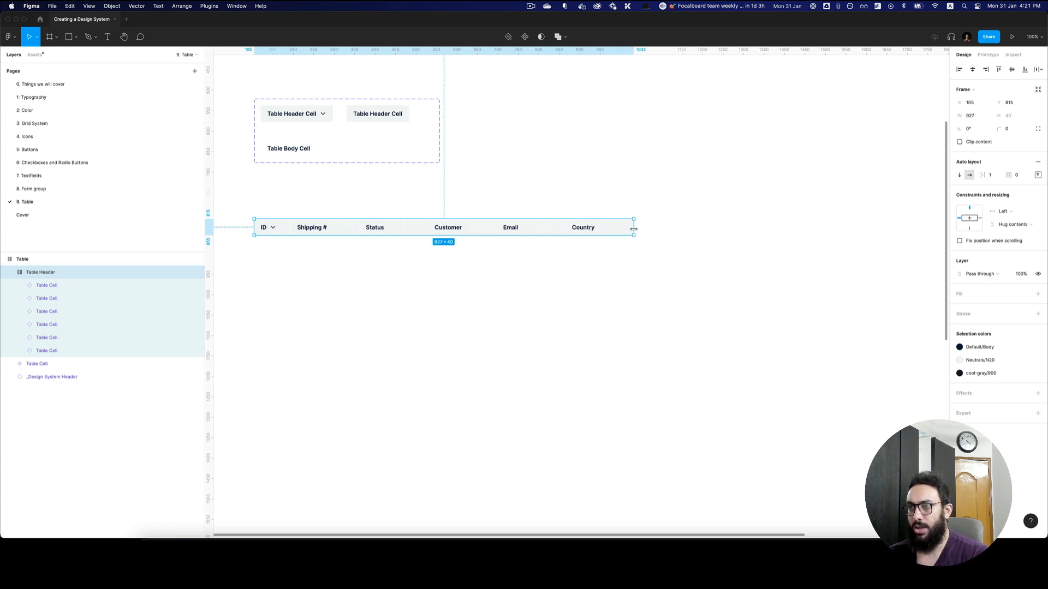
scroll(604, 250, left, 3)
Step: Collapse the layers and duplicate the Table Header row directly below the original
click(495, 234)
click(479, 224)
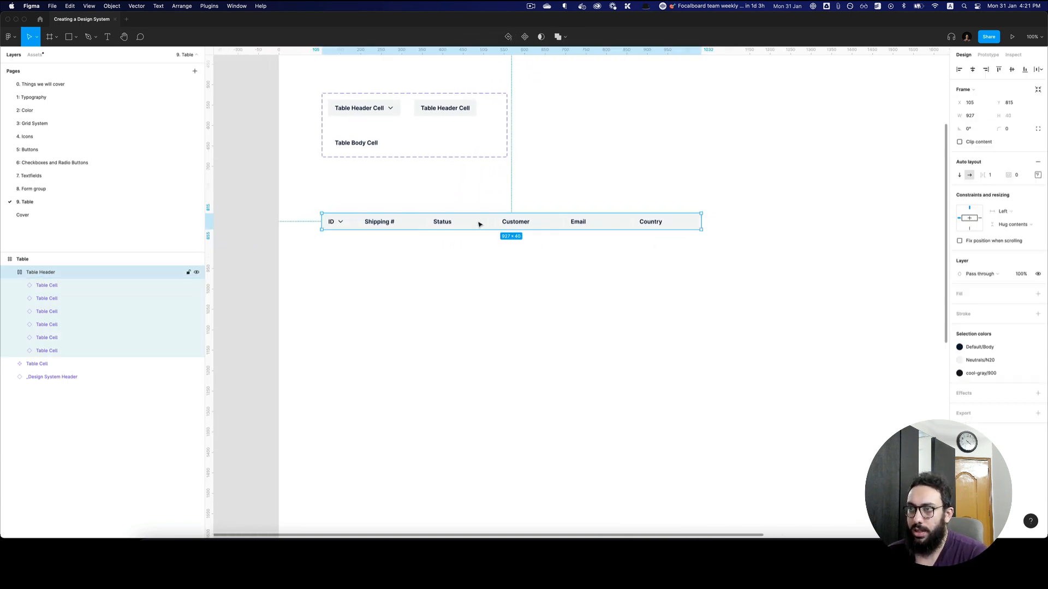
key(alt+l)
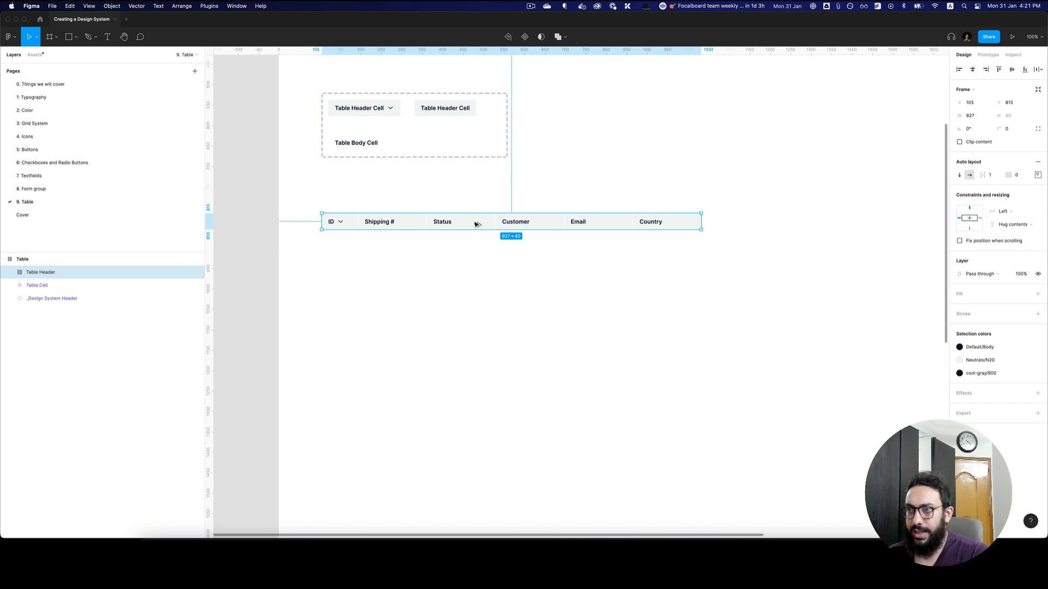
drag(476, 224, 476, 242)
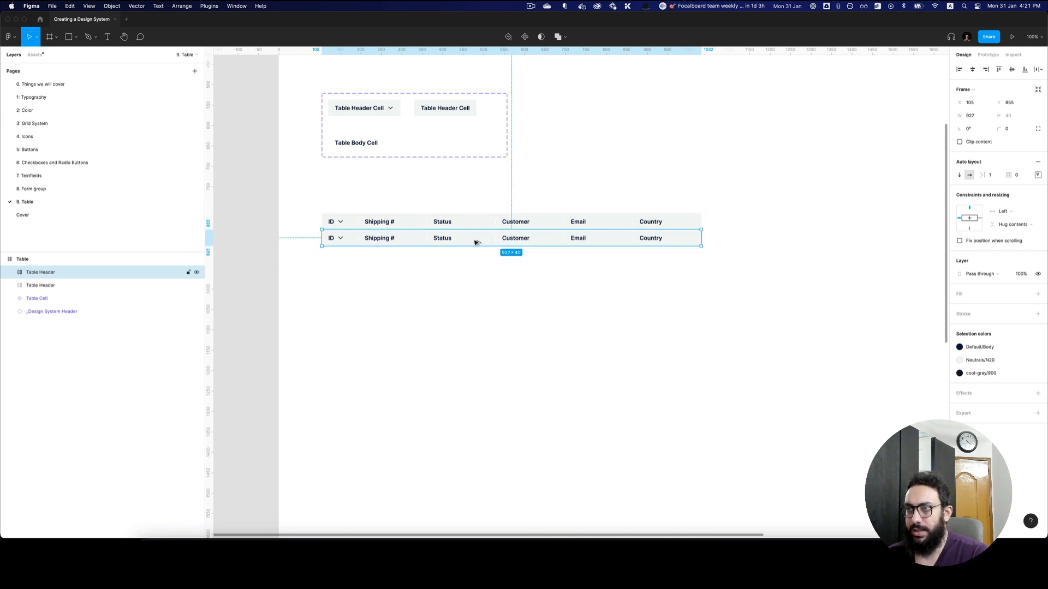
Step: Wrap both rows in an auto layout frame and rename it "Table"
shift+click(464, 226)
key(shift+a)
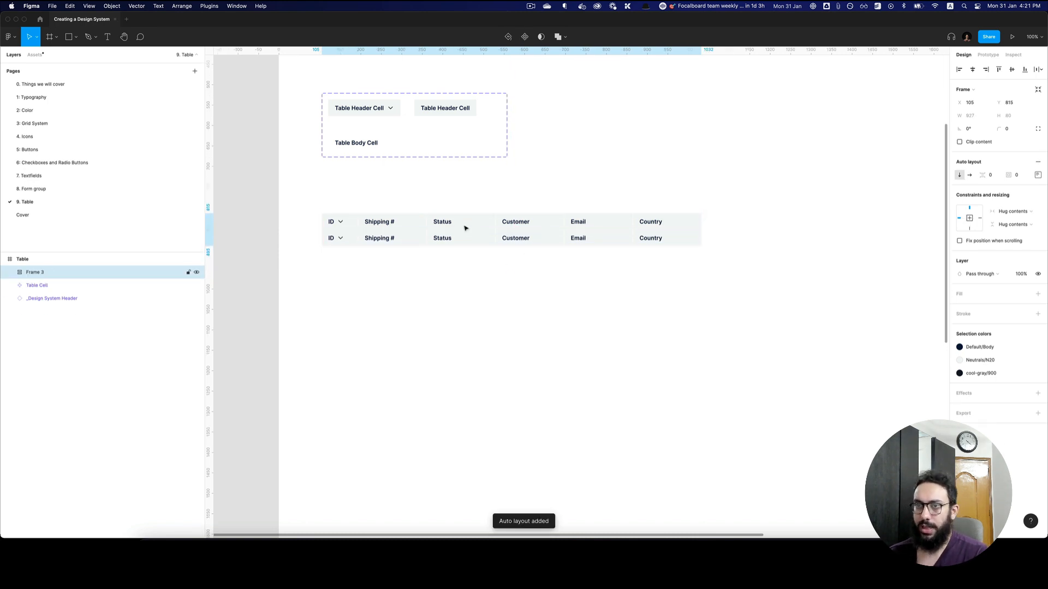
key(super+r)
text(Table)
key(Return)
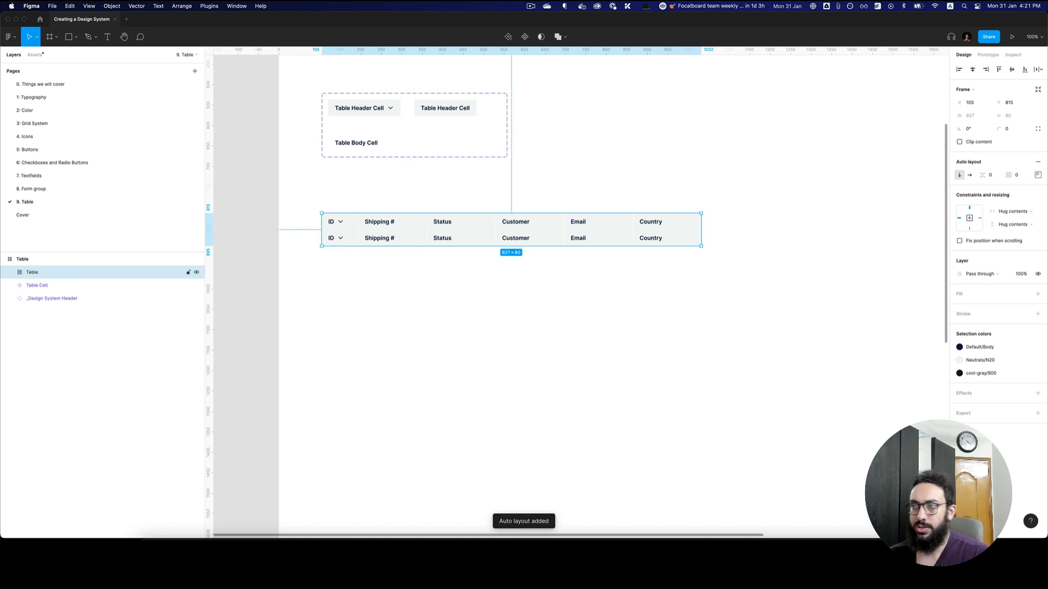
click(459, 241)
key(super+d)
key(super+d)
key(super+d)
key(super+d)
key(super+d)
key(super+d)
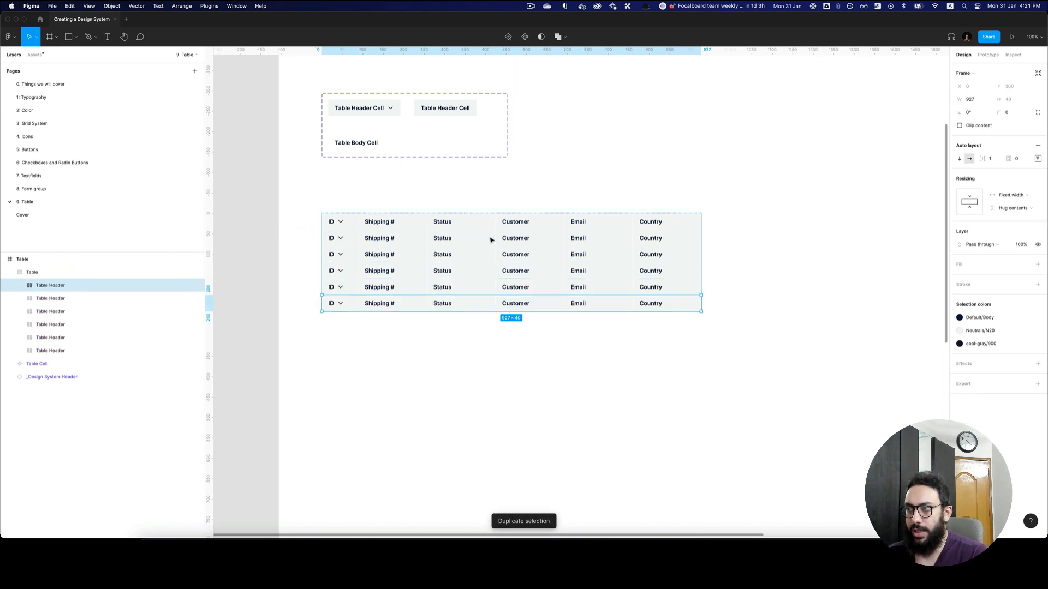
key(super+z)
key(super+z)
key(super+z)
key(super+z)
key(super+z)
key(super+z)
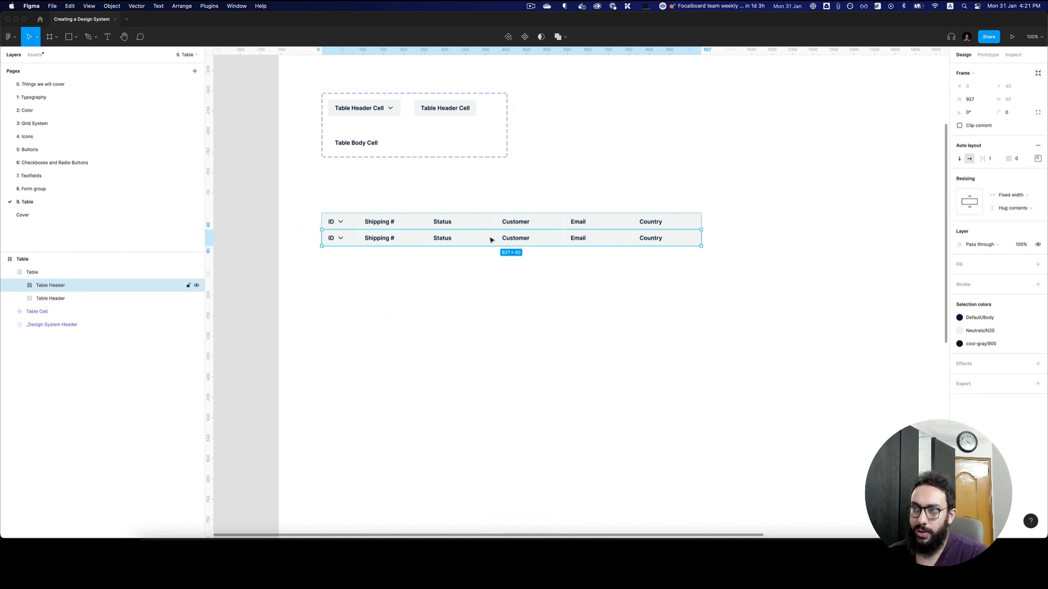
Step: Try to set Property 1 of the six cells in the table's second row to Body
key(Return)
click(1006, 158)
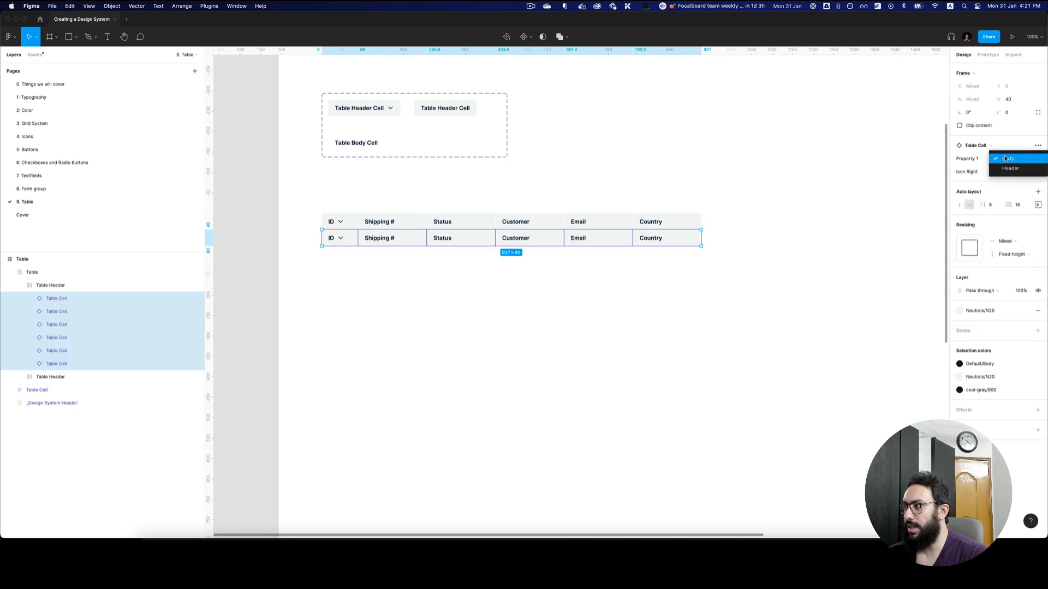
click(1006, 159)
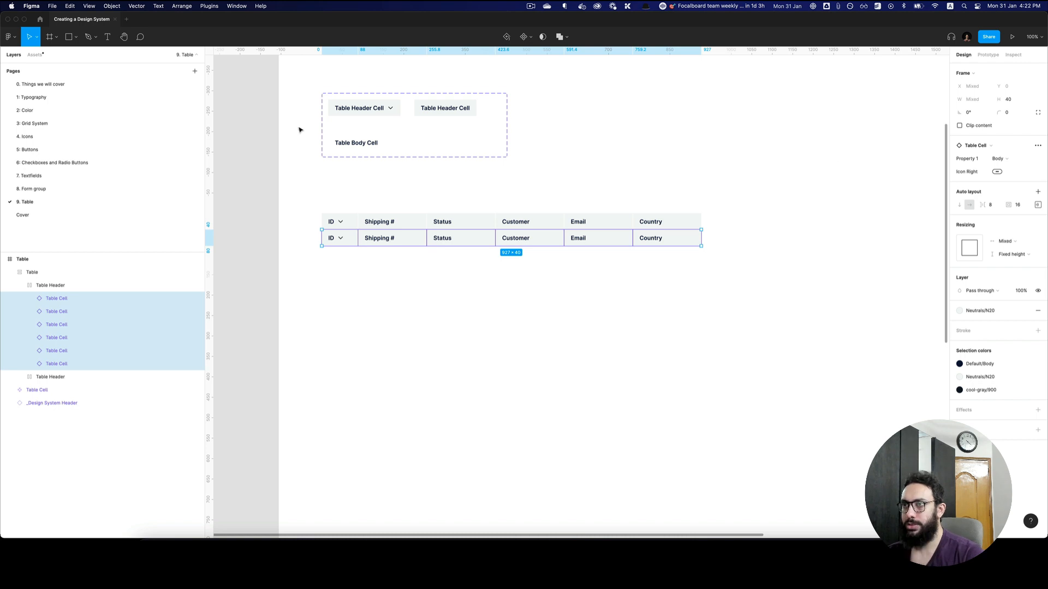
Step: Correct Property 1 in the Table Cell set: "Body" for the white body variant and "Header" for both grey header variants
click(352, 142)
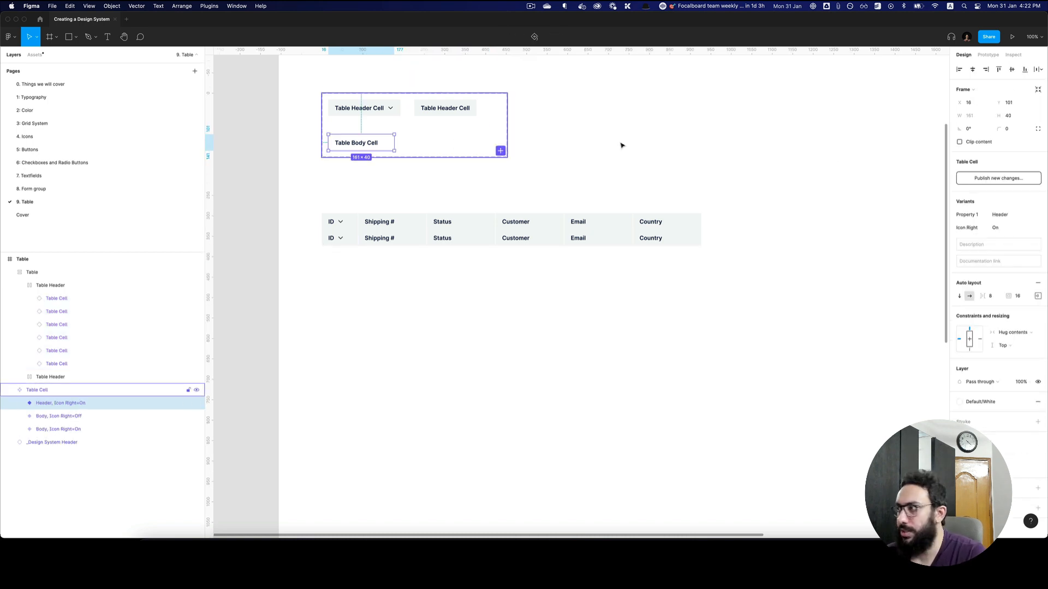
text(Body)
key(Return)
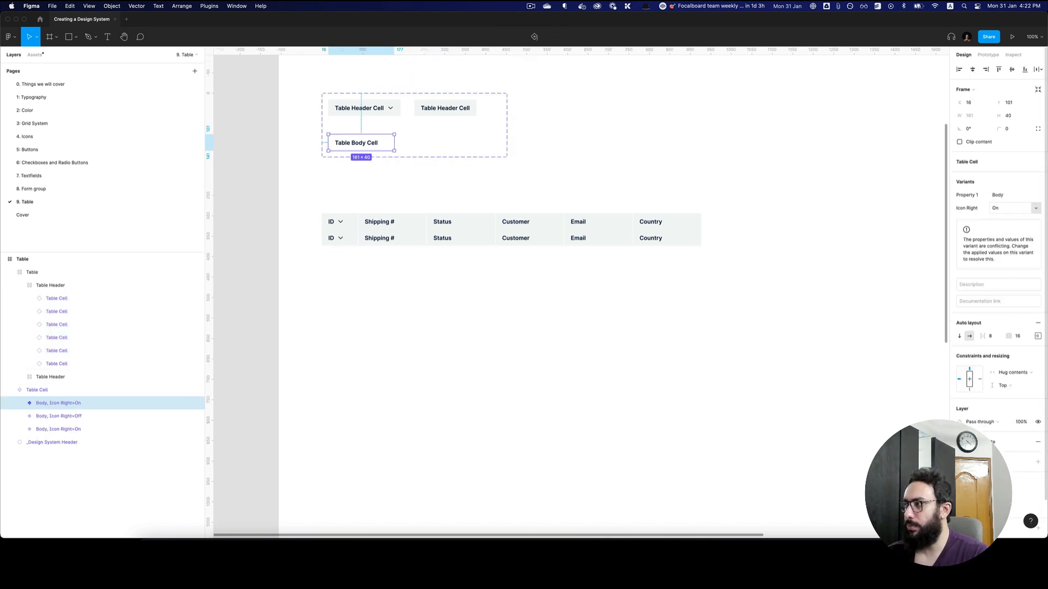
click(363, 107)
shift+click(461, 111)
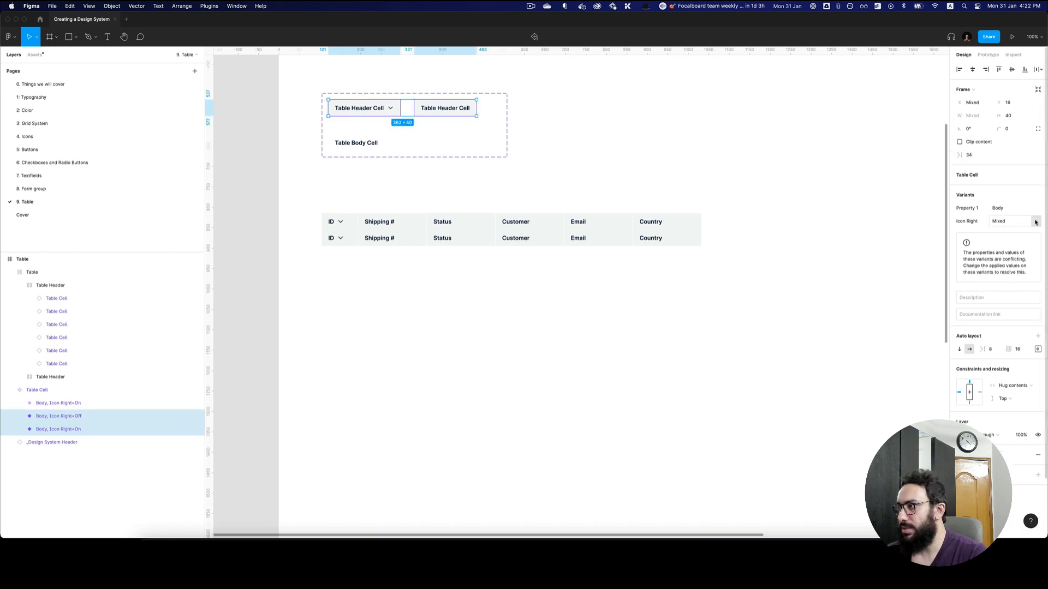
text(Header)
key(Return)
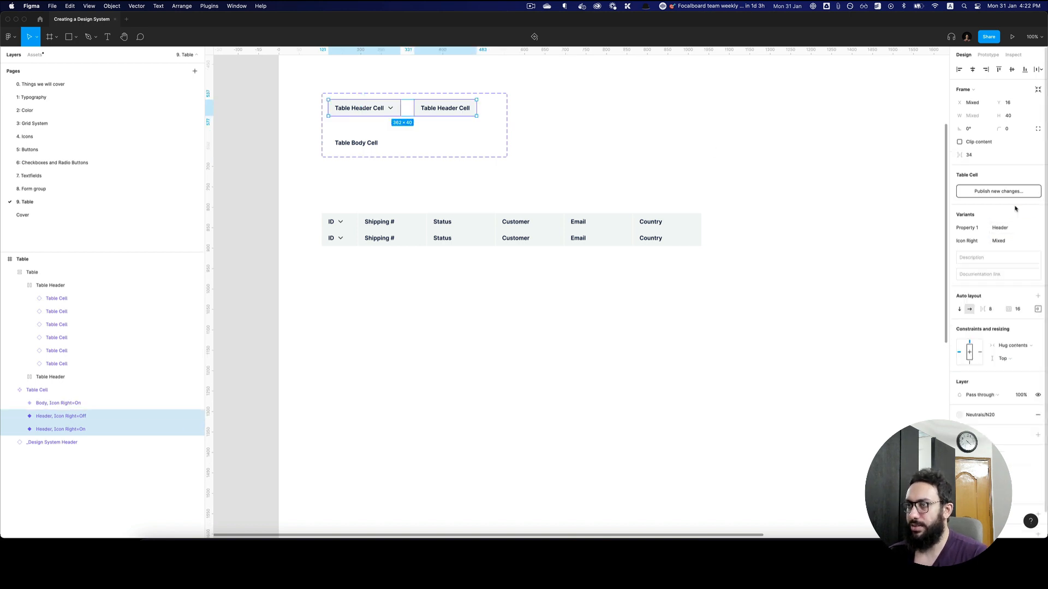
Step: Select all six cells of the table's second row and switch their Property 1 to Body
click(625, 243)
key(Return)
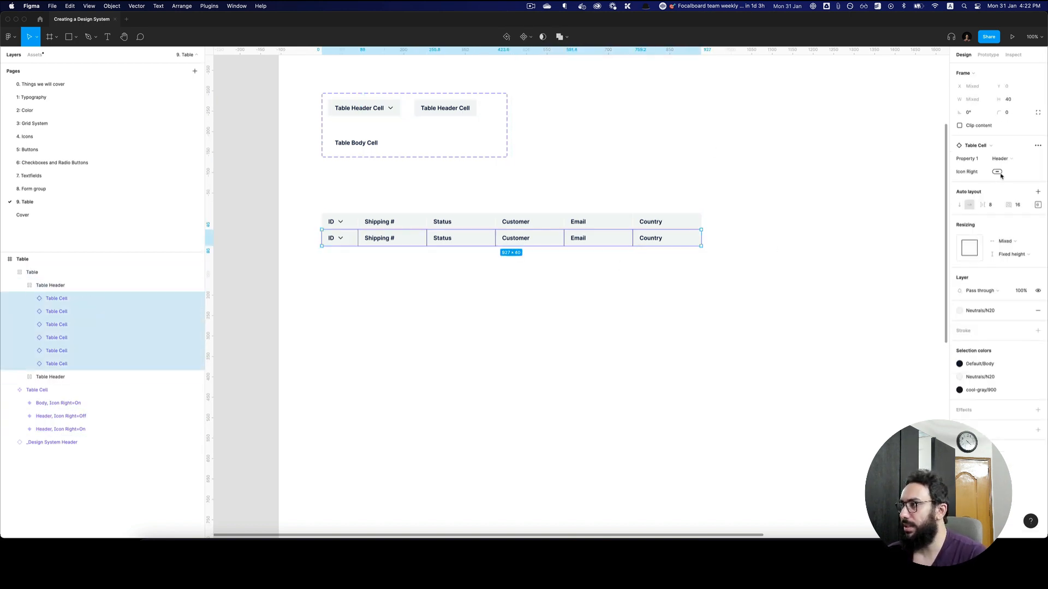
click(1007, 159)
click(1001, 147)
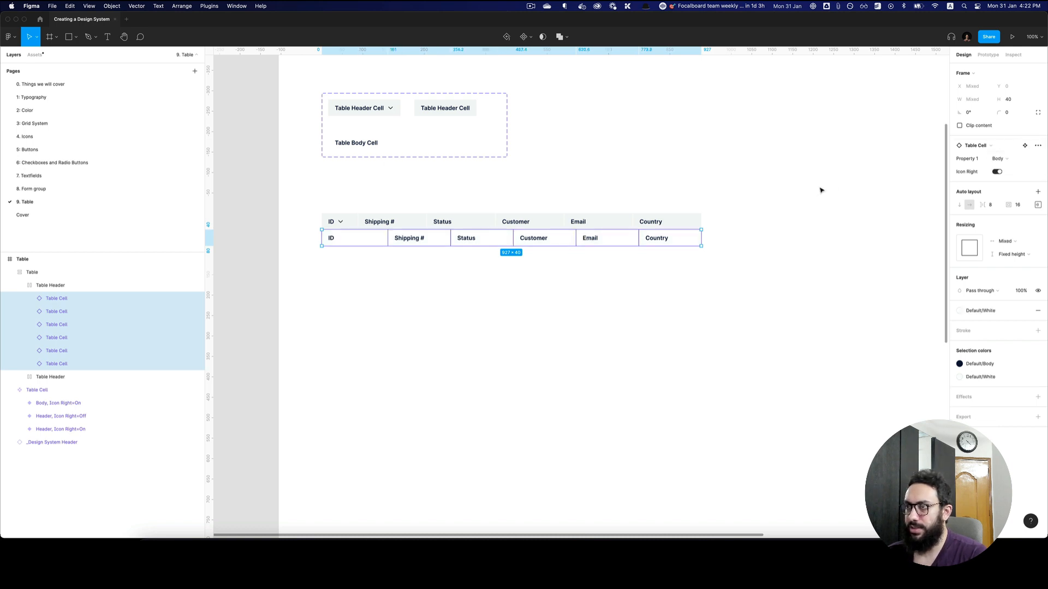
click(746, 203)
Step: Narrow the ID cell of the body row to 88 px so it lines up with the header column
click(379, 232)
scroll(379, 233, up, 5)
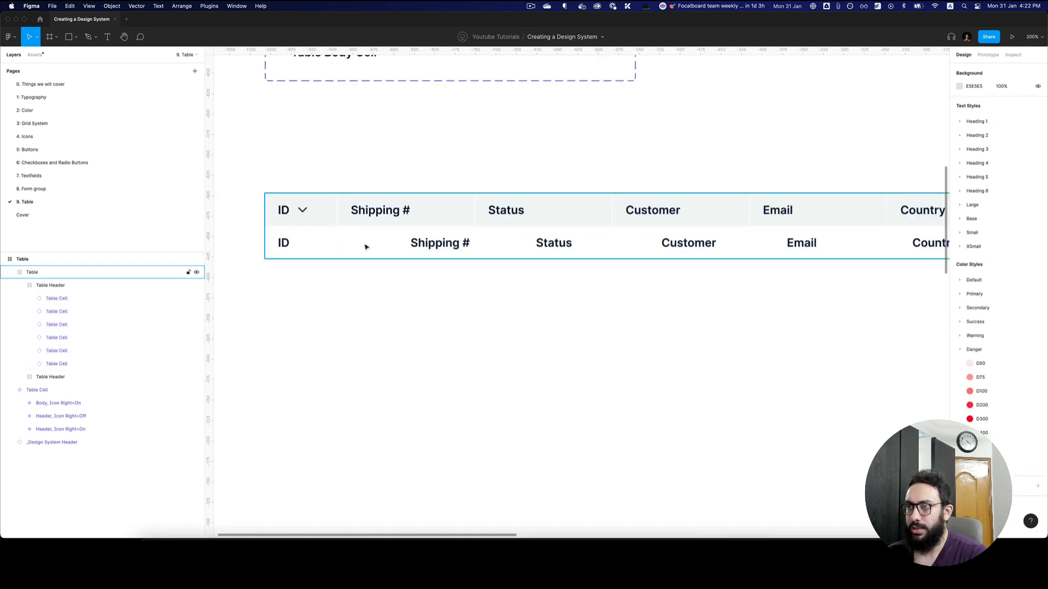
double_click(365, 247)
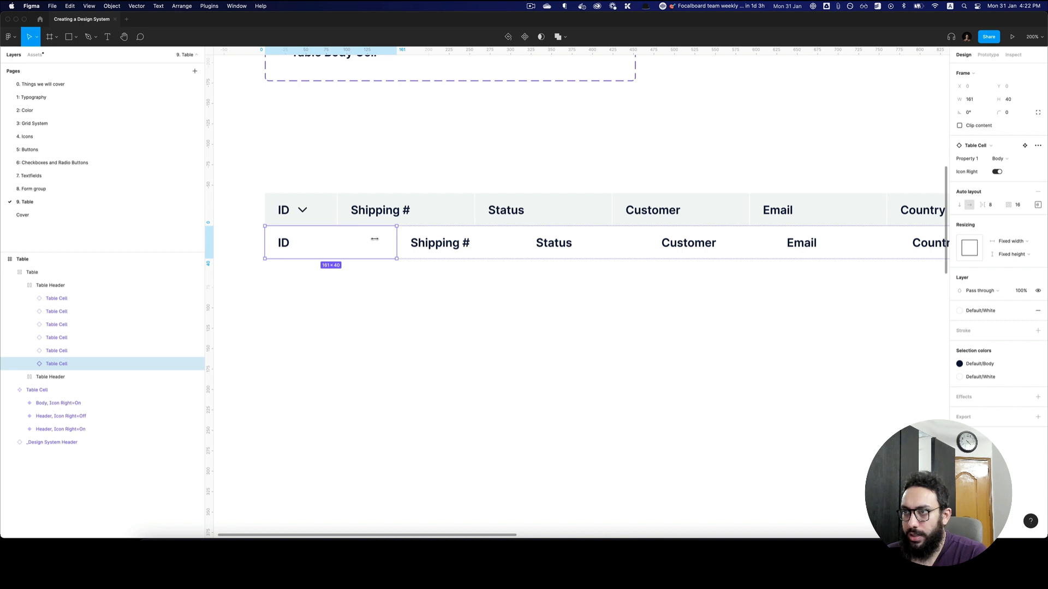
drag(374, 239, 338, 240)
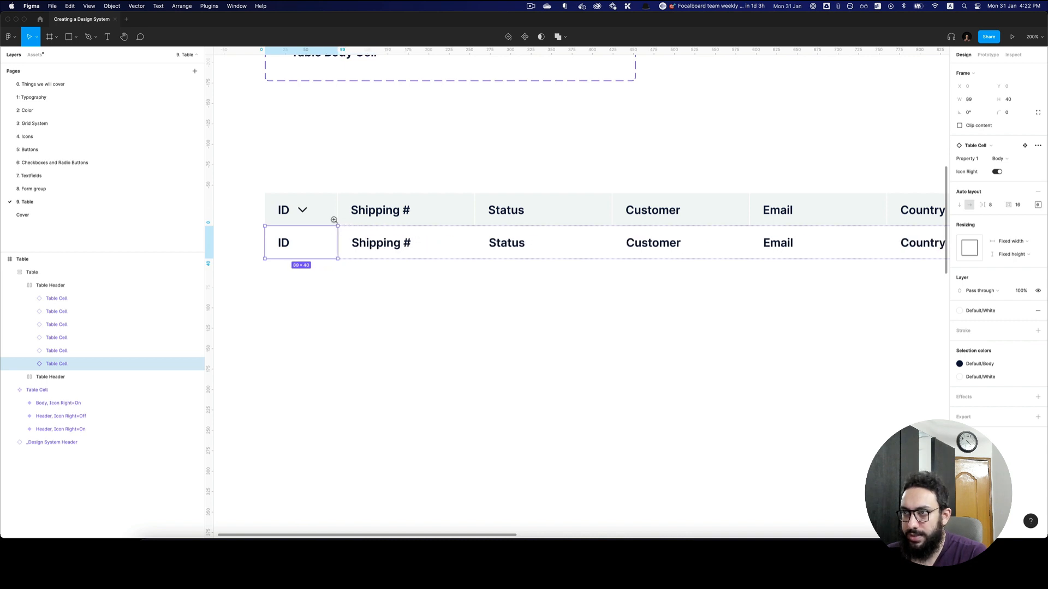
triple_click(334, 220)
drag(363, 284, 361, 285)
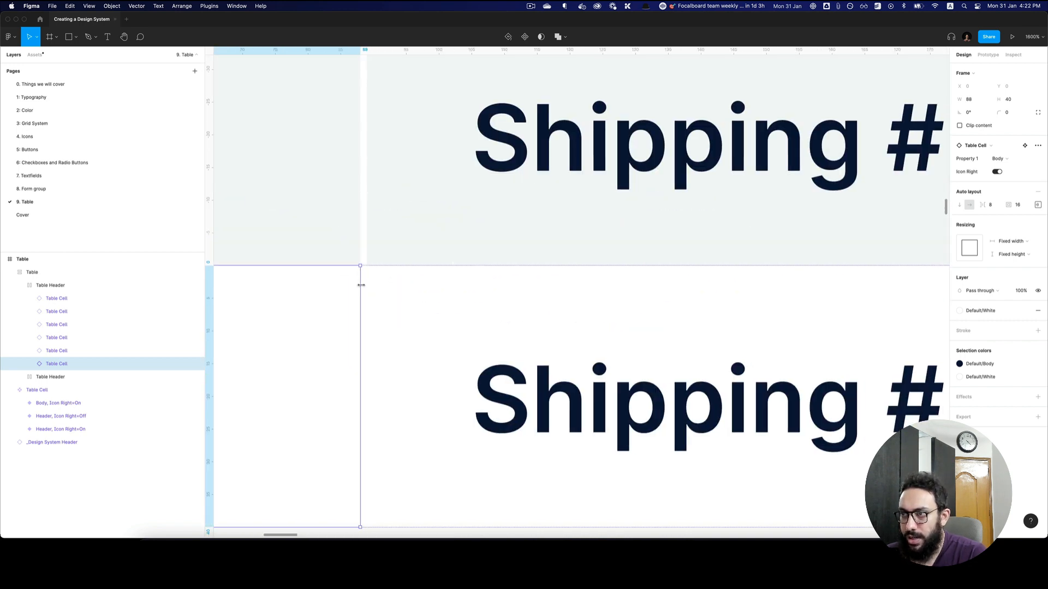
alt+triple_click(371, 284)
key(Escape)
click(382, 289)
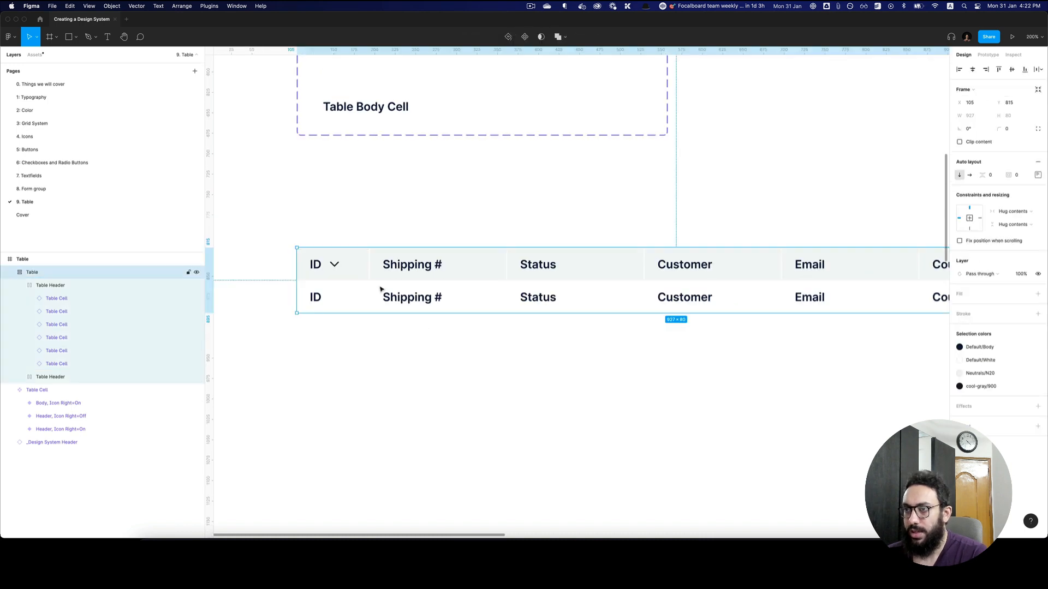
double_click(382, 289)
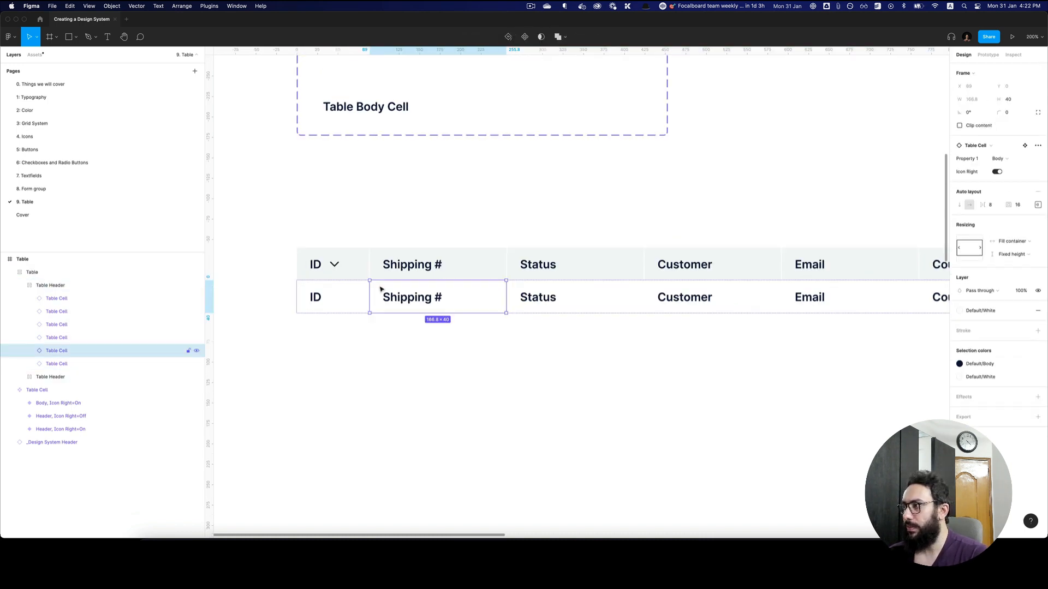
key(Escape)
scroll(518, 350, down, 5)
scroll(536, 351, right, 3)
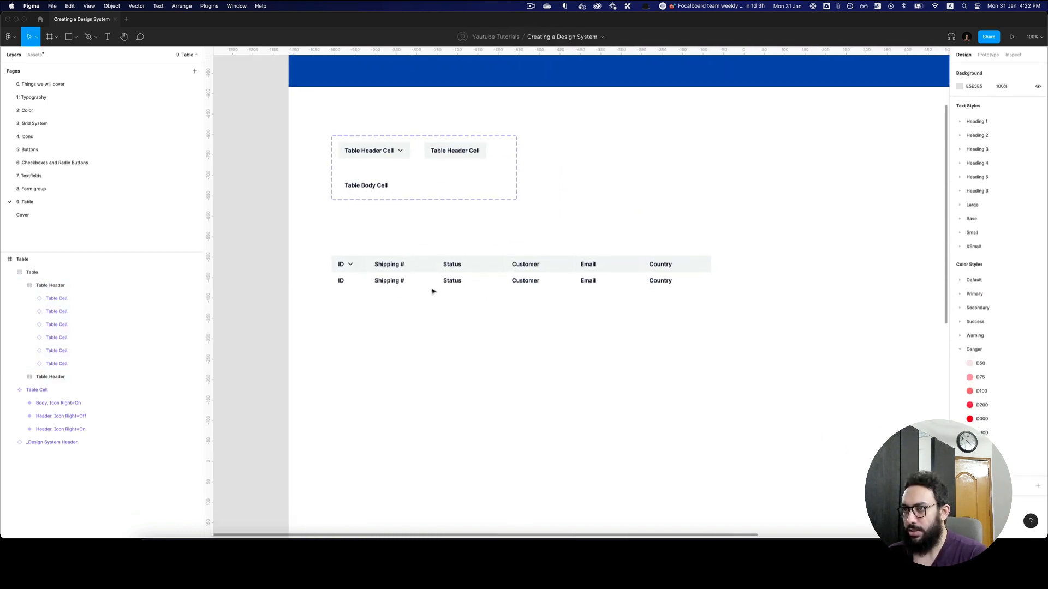
Step: Duplicate the body row repeatedly to build nine body rows below the table's header row
key(ctrl+d)
key(ctrl+d)
key(ctrl+d)
key(ctrl+d)
key(ctrl+d)
key(ctrl+d)
key(ctrl+d)
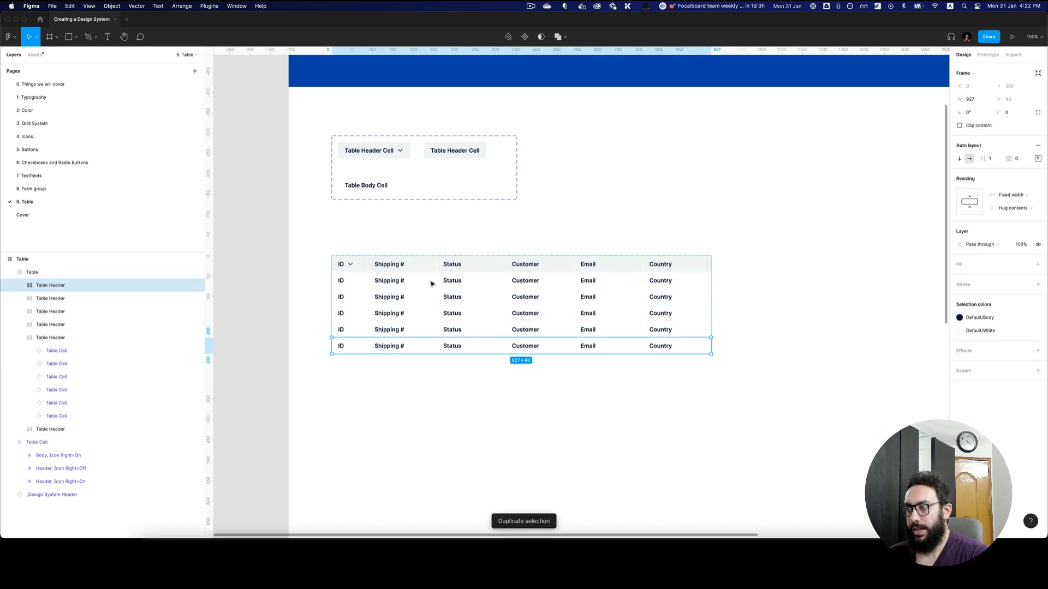
click(740, 297)
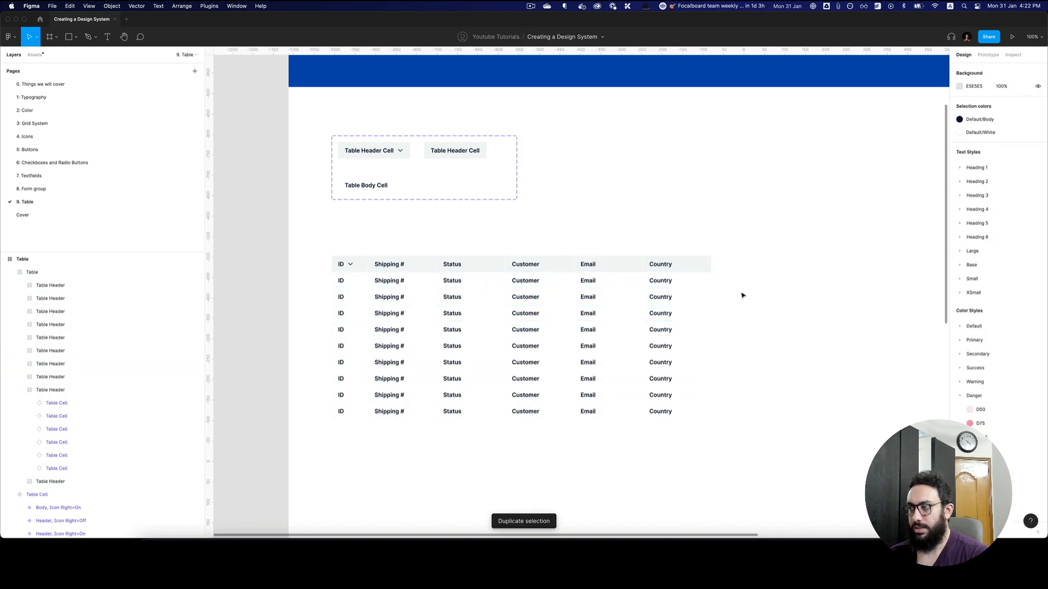
Step: Duplicate the ID cell with the chevron in the table's header row to add an extra leading column
scroll(710, 256, down, 3)
scroll(694, 227, right, 2)
drag(690, 220, 739, 226)
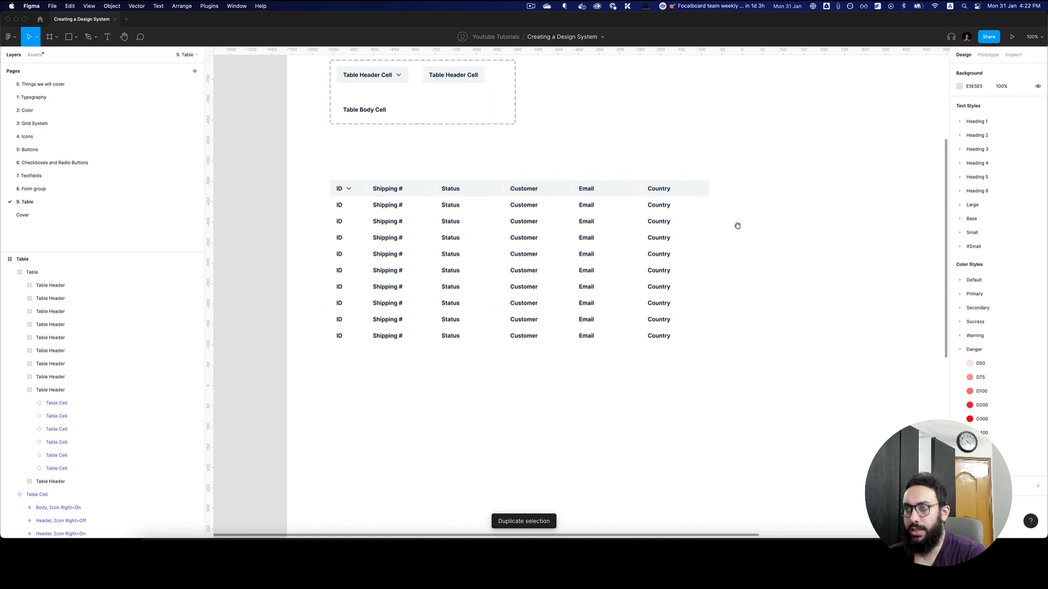
key(z)
click(344, 169)
double_click(336, 216)
click(336, 216)
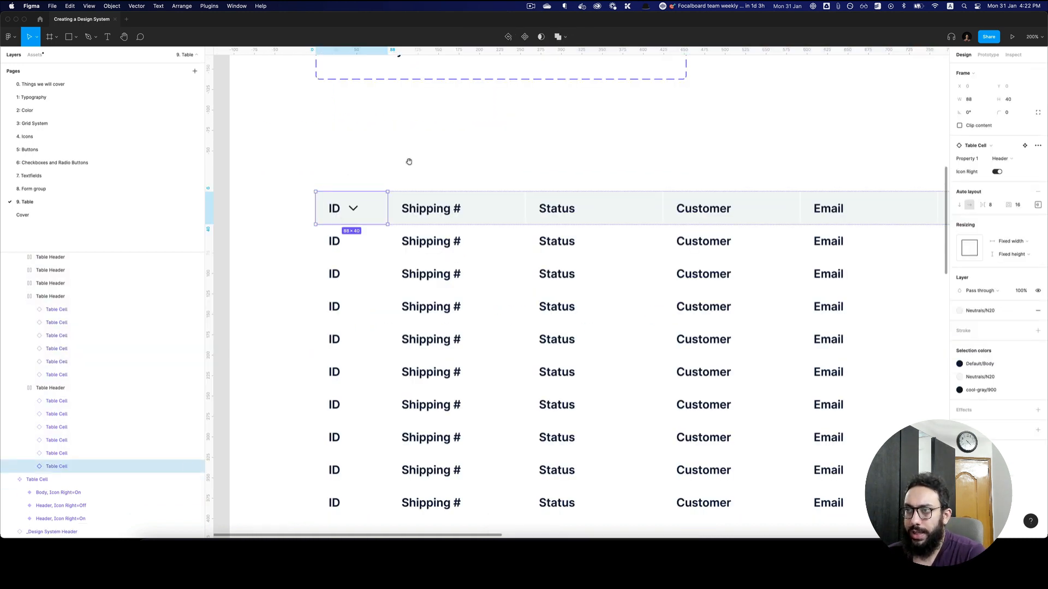
scroll(409, 229, up, 5)
key(ctrl+d)
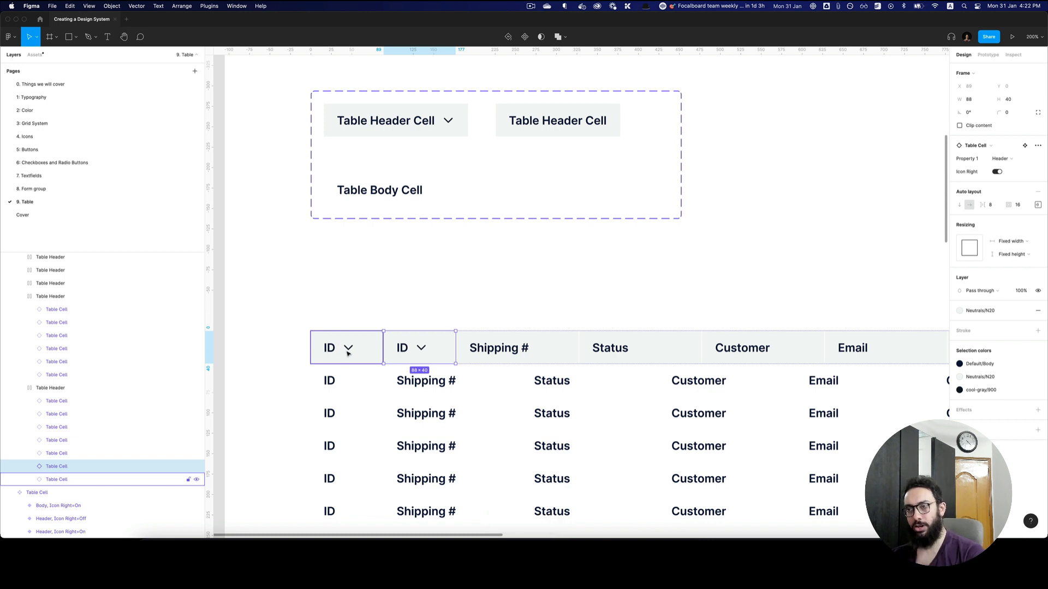
Step: Add a variant property named "Checkbox" to the Table Cell component set
drag(470, 166, 453, 212)
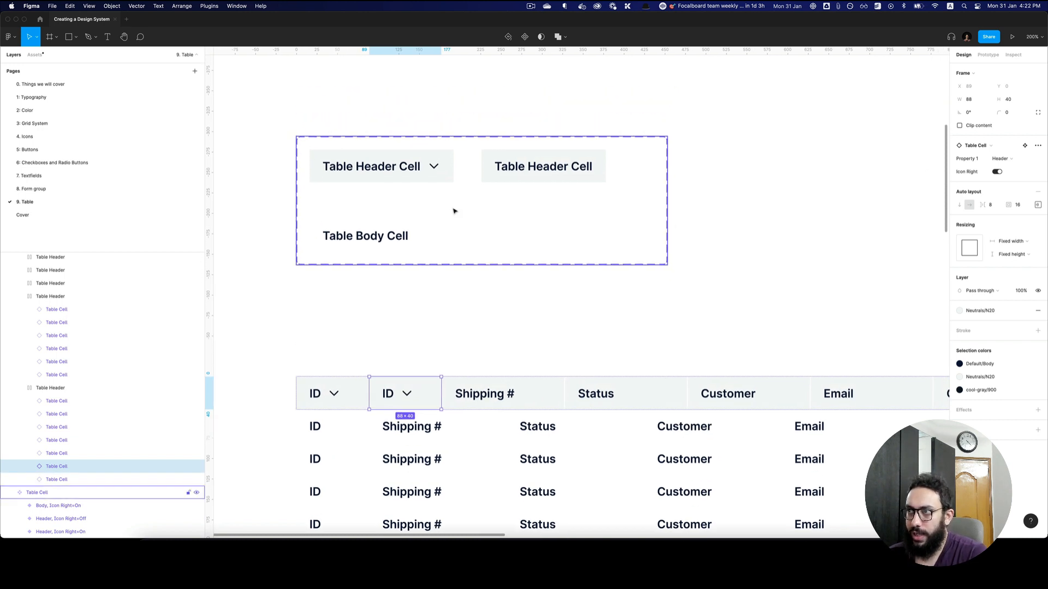
click(485, 239)
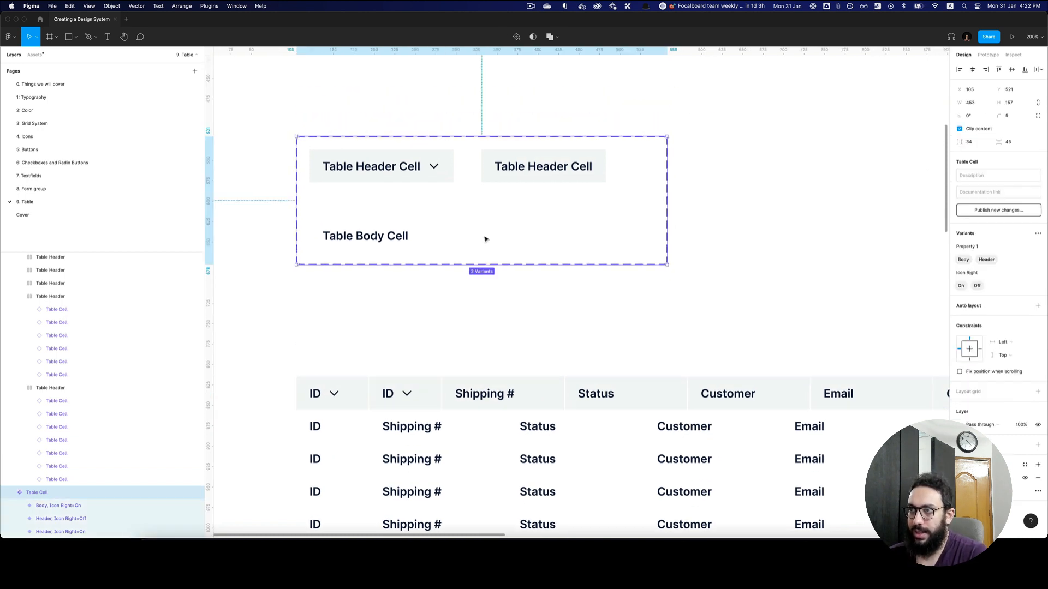
click(1038, 233)
click(1023, 260)
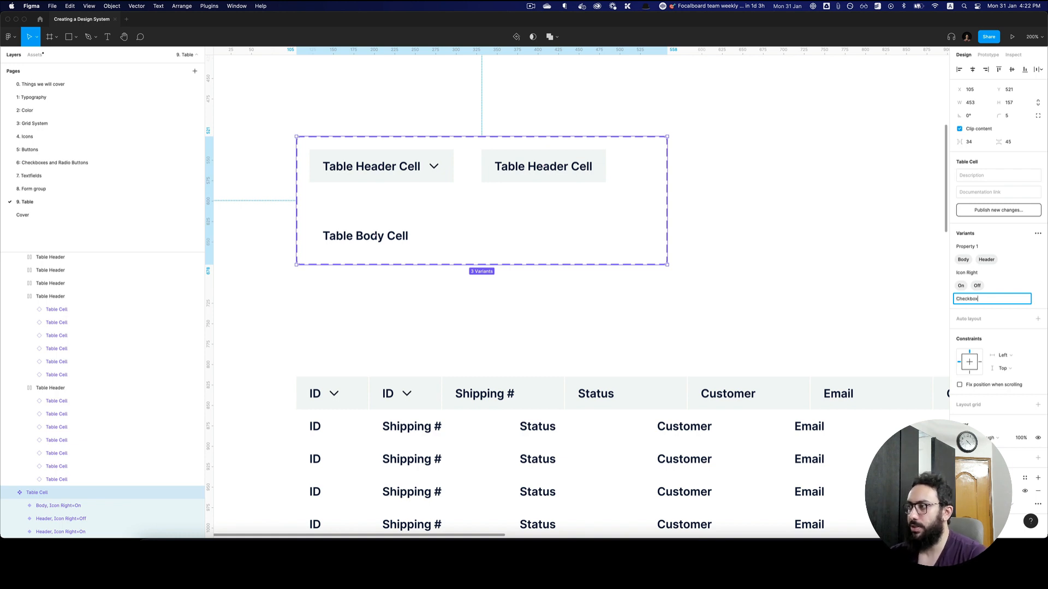
key(Return)
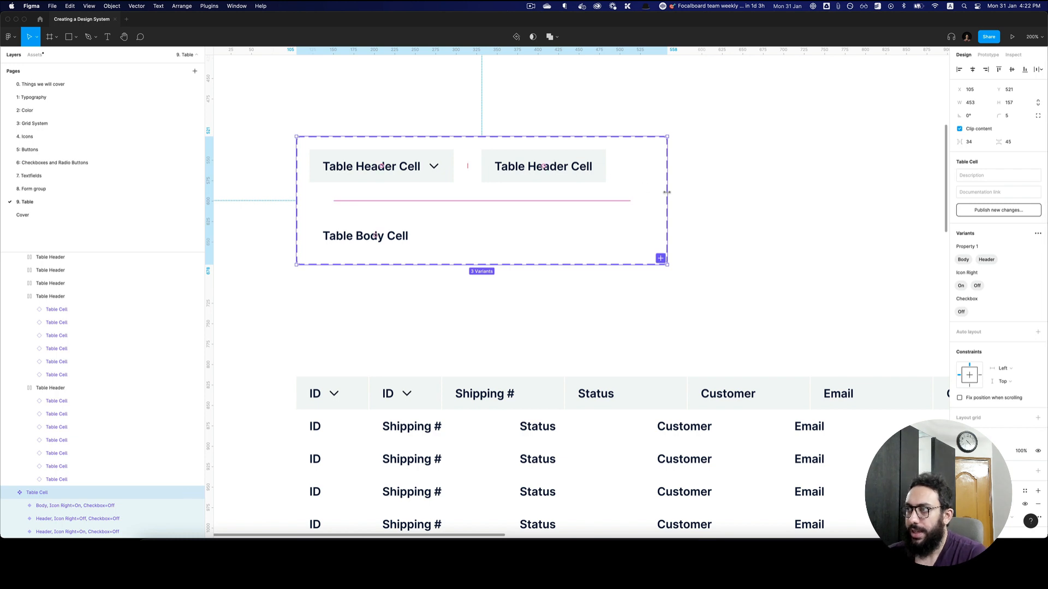
Step: Widen the Table Cell set and duplicate the header variant without icon inside it, setting the copy's Checkbox property to On
drag(667, 192, 811, 192)
click(542, 175)
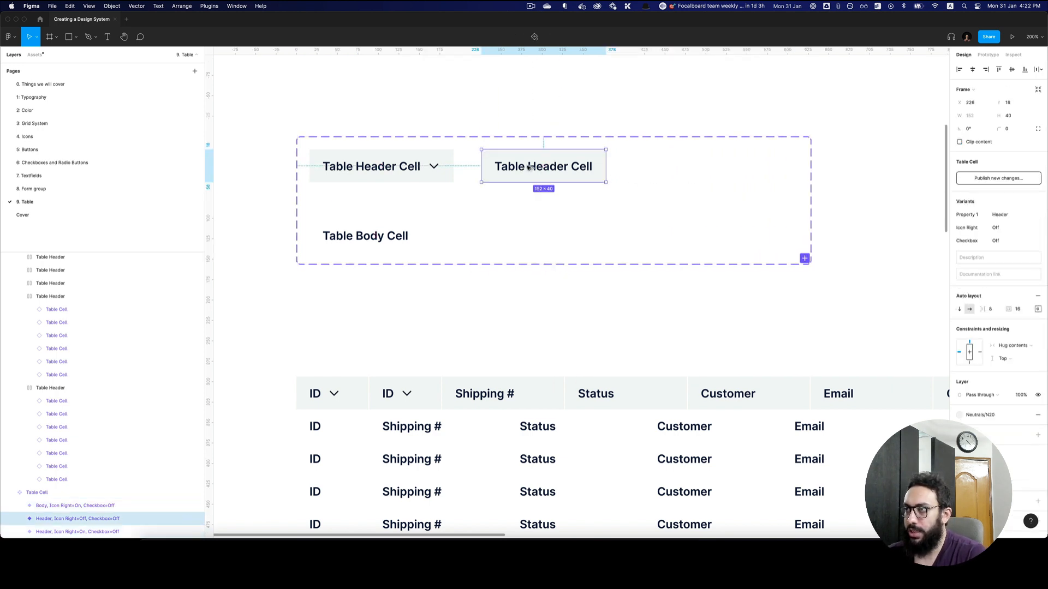
drag(529, 168, 673, 167)
click(1025, 223)
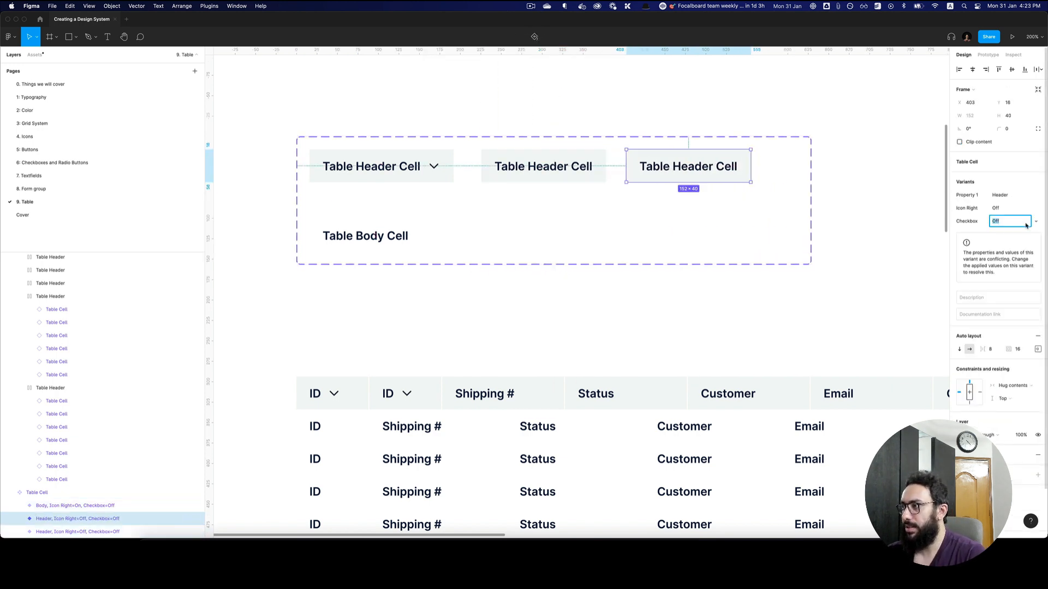
key(Return)
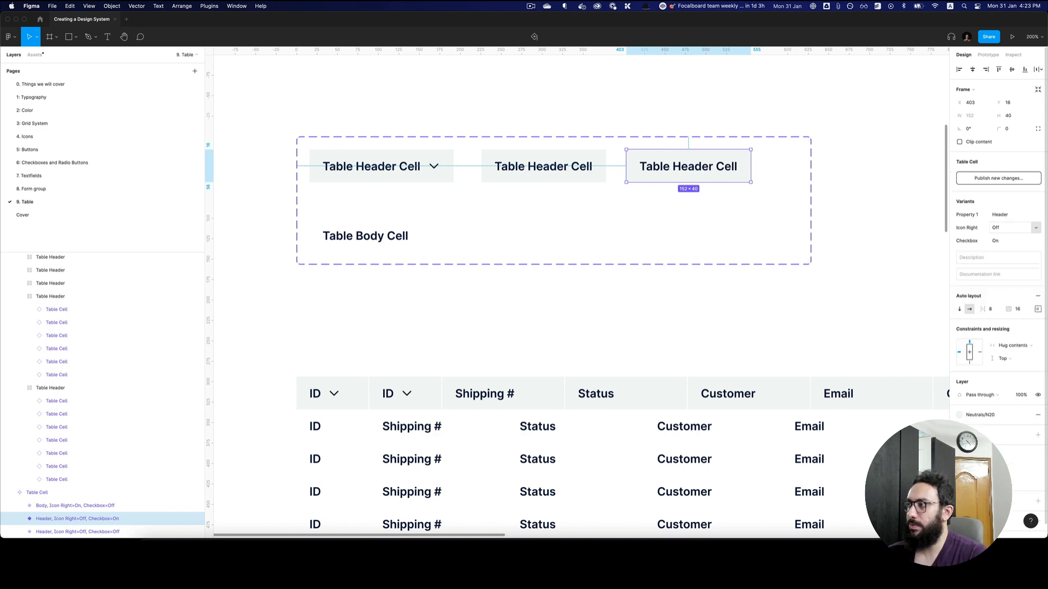
Step: Insert the _checkbox_radio component into the Checkbox=On header variant and delete that variant's "Table Header Cell" text
double_click(696, 167)
scroll(696, 168, up, 3)
key(shift+i)
text(check)
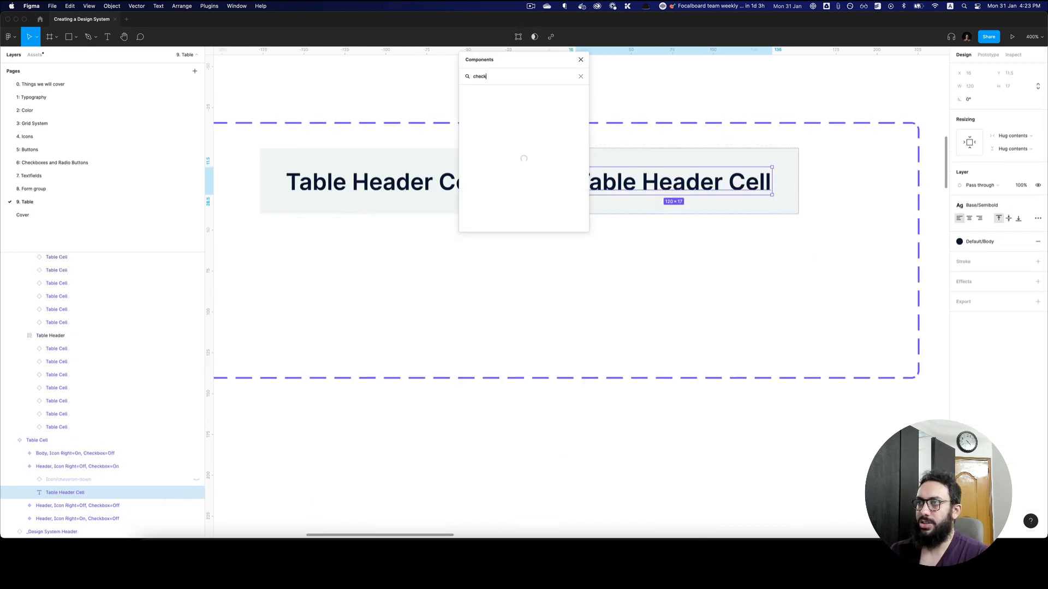
text(box)
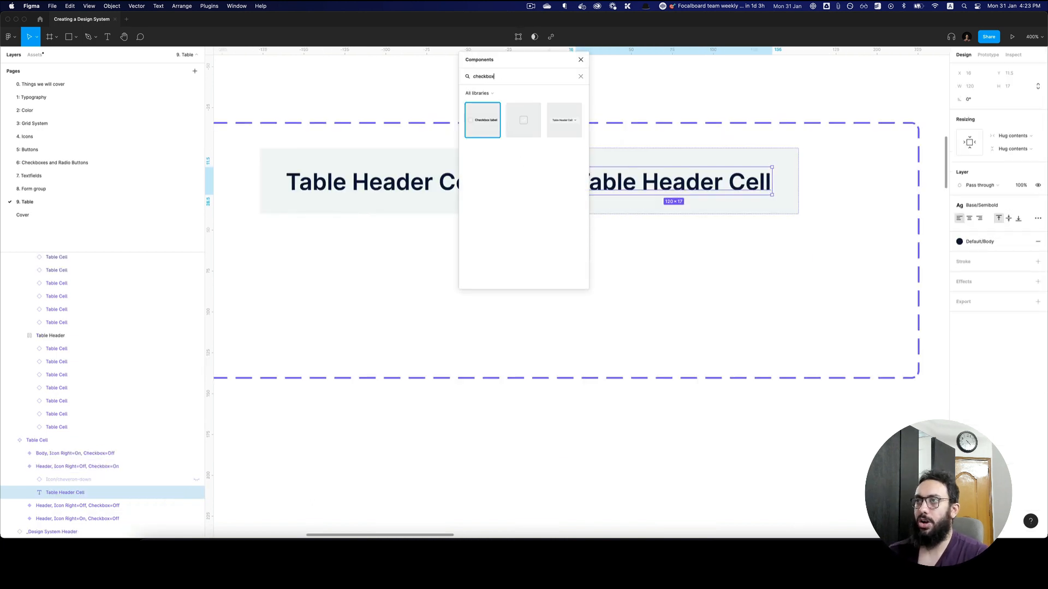
click(517, 128)
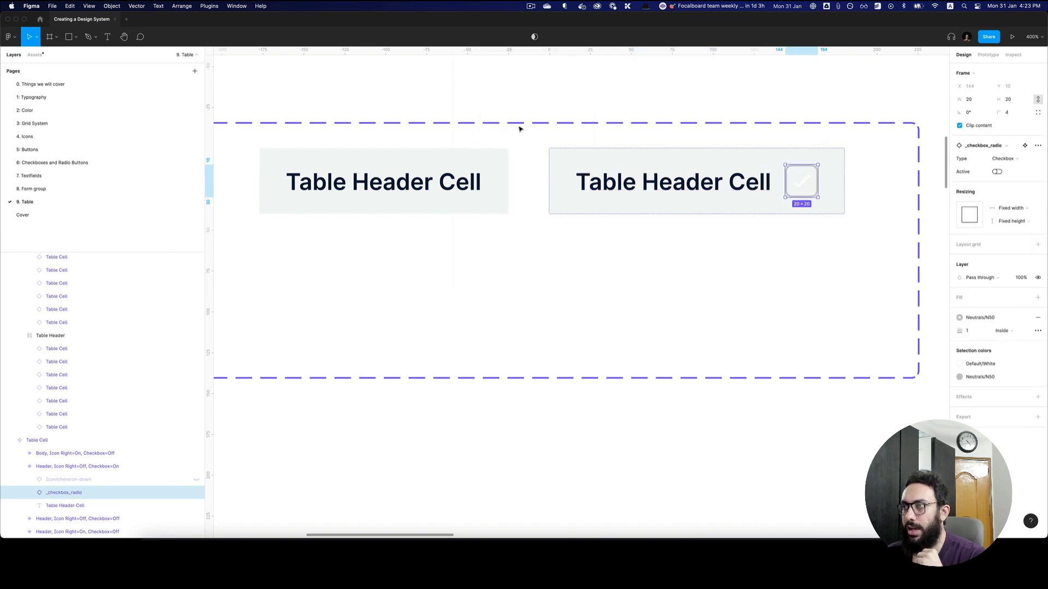
click(679, 180)
key(Delete)
Step: In the _checkbox_radio main component, set the inactive checkbox's check icon and inactive radio button's inner ellipse to 0% opacity, then return to the Table page
click(592, 178)
double_click(599, 183)
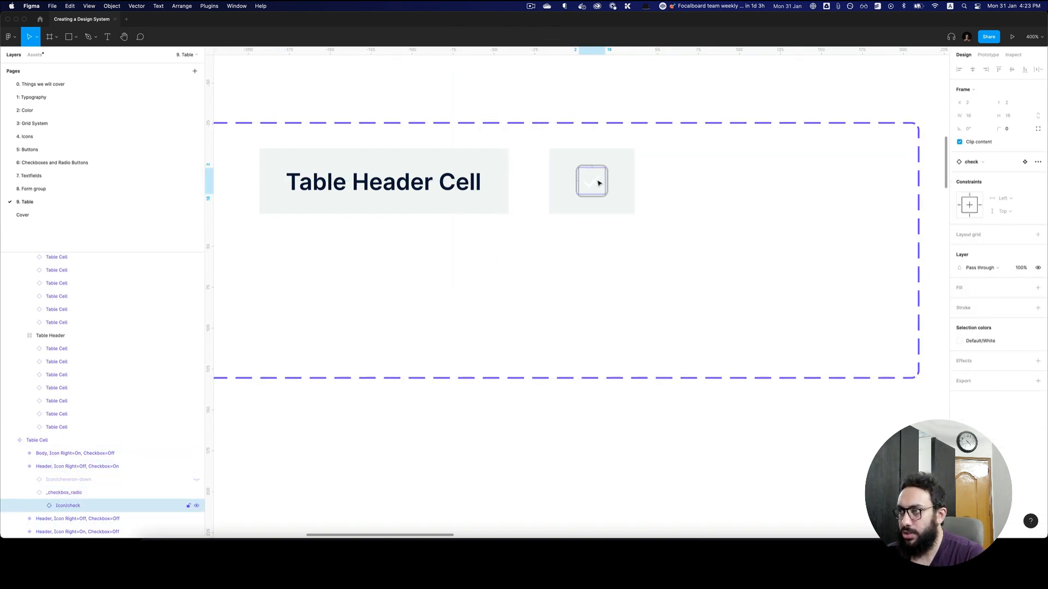
key(Escape)
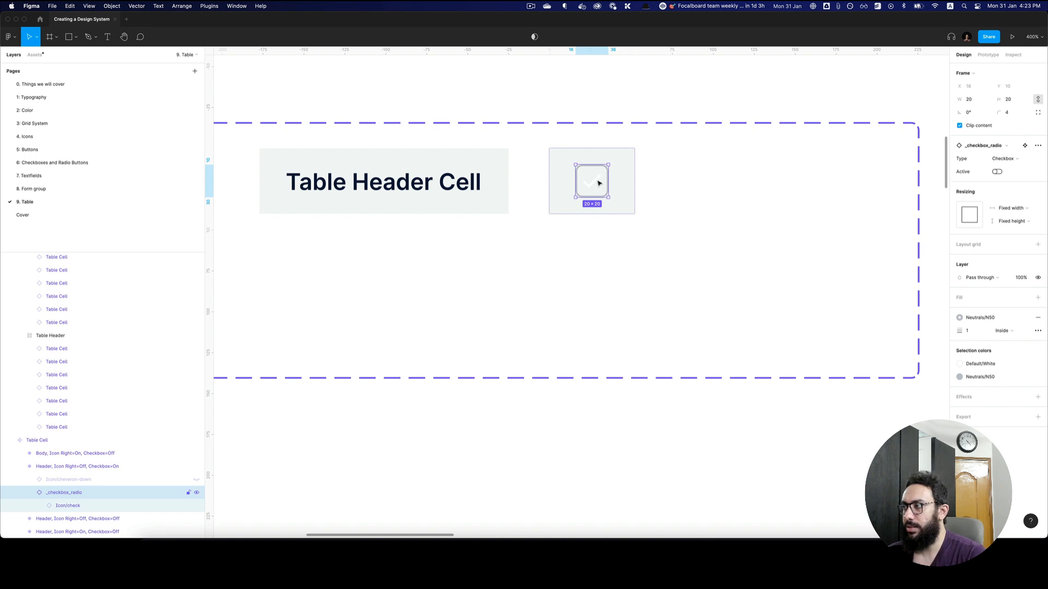
click(1025, 146)
key(z)
click(636, 317)
click(636, 317)
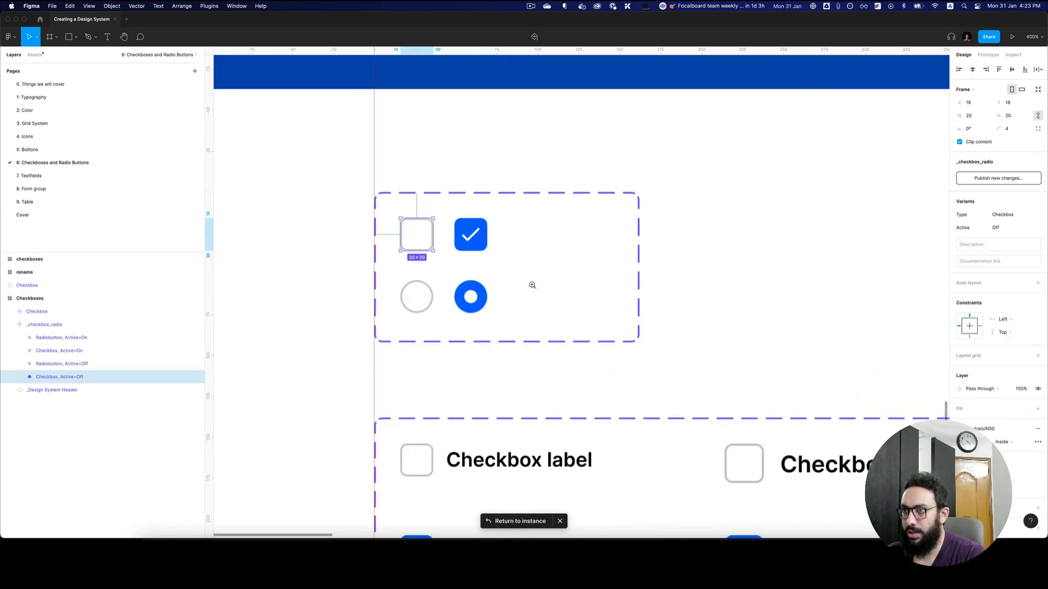
click(446, 266)
super+click(388, 205)
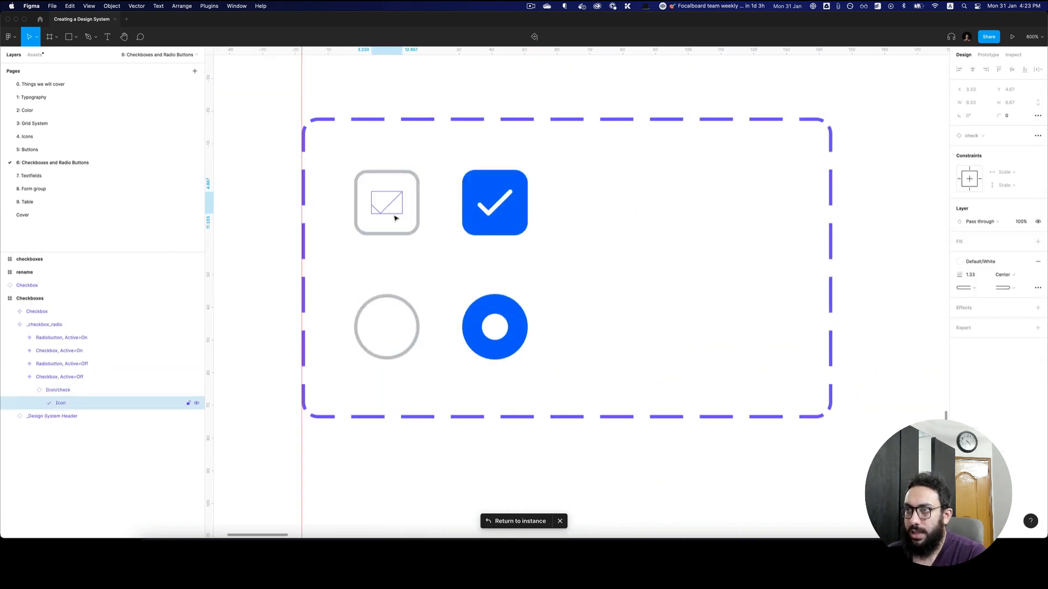
shift+super+click(393, 330)
key(0)
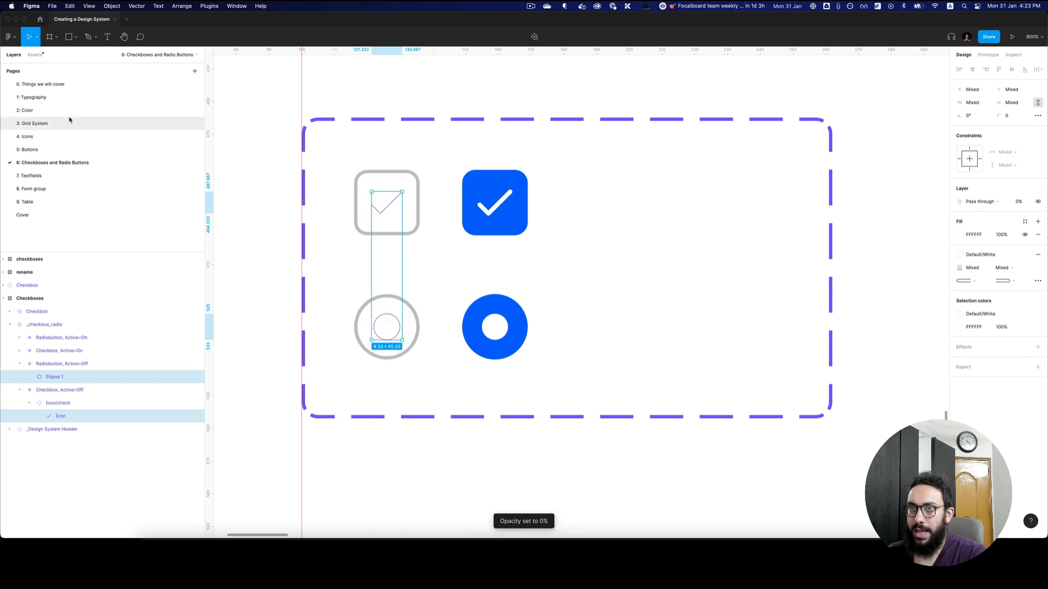
click(47, 201)
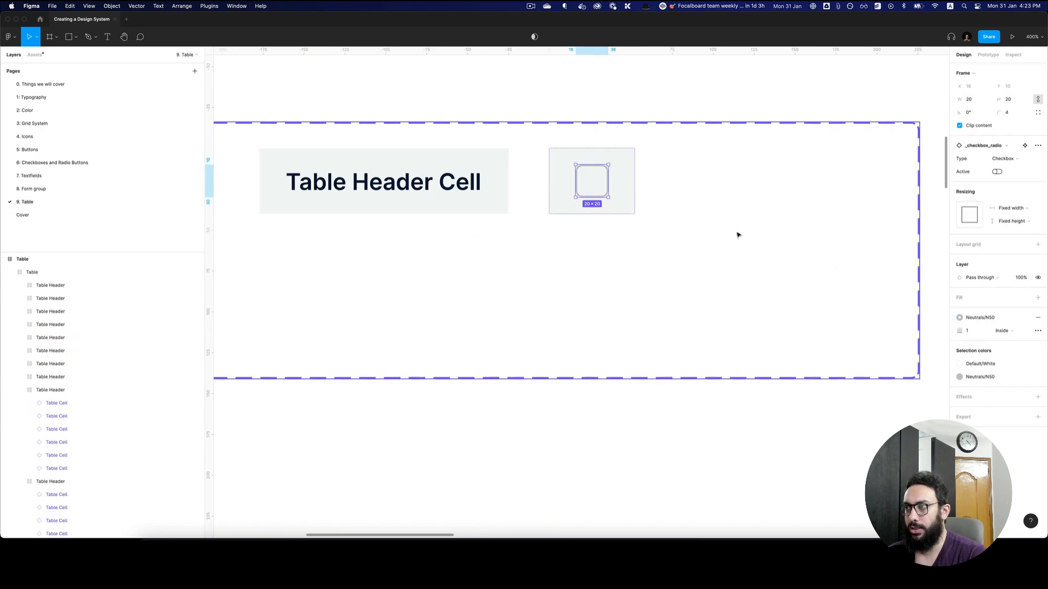
Step: Duplicate the checkbox header variant directly below itself and set the copy's Property 1 to Body
key(z)
alt+click(613, 211)
alt+click(613, 210)
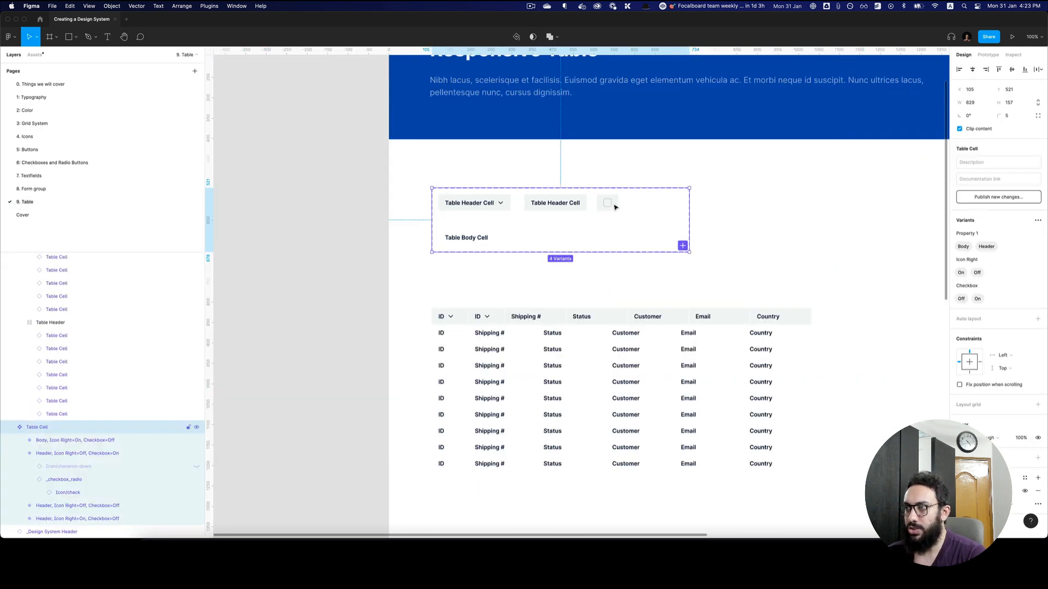
double_click(614, 207)
click(614, 219)
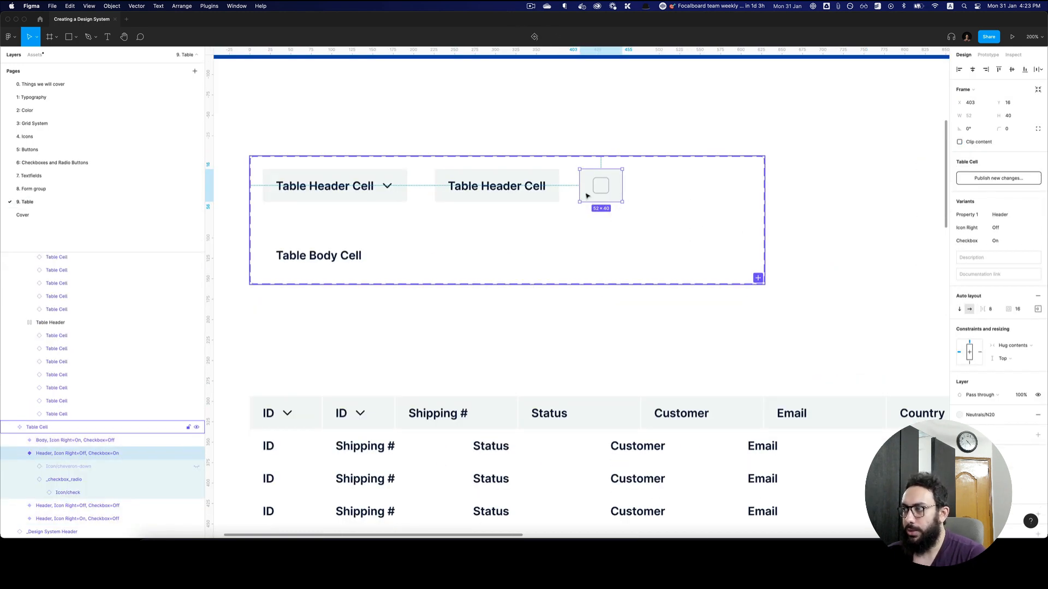
drag(601, 186, 600, 247)
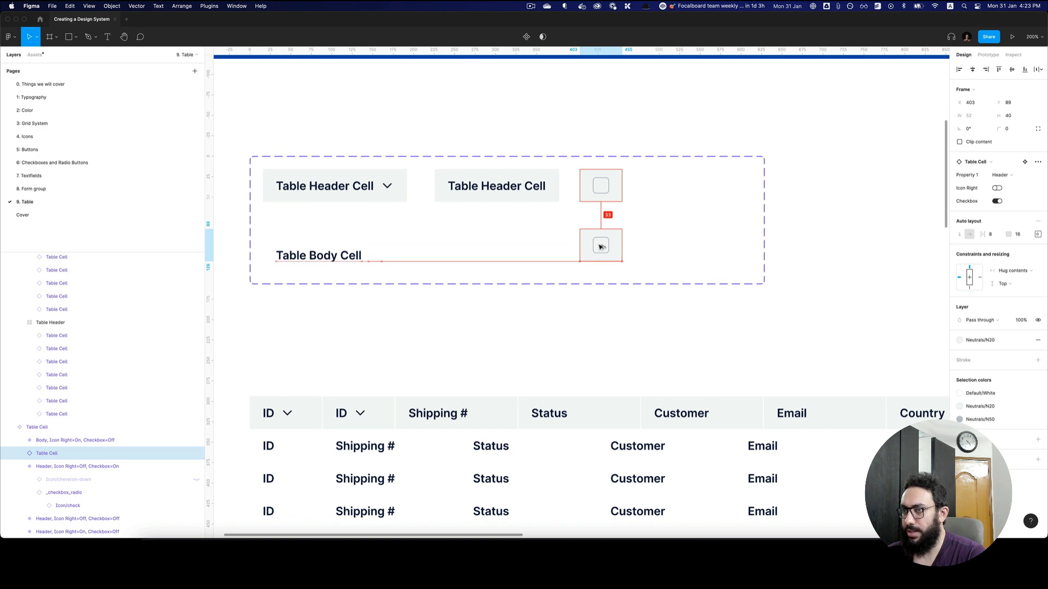
click(997, 221)
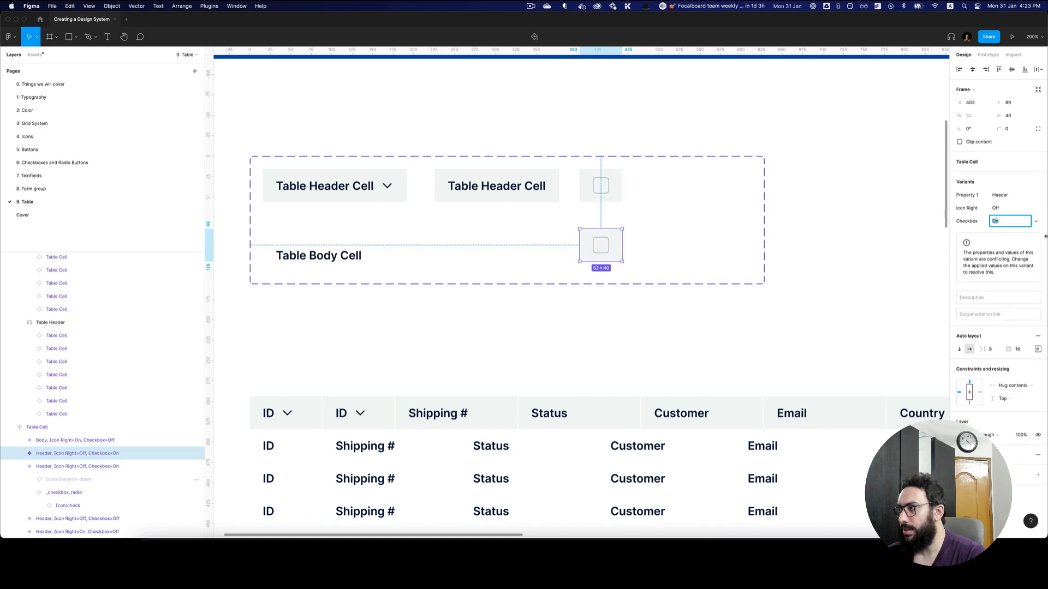
click(1036, 196)
click(1010, 188)
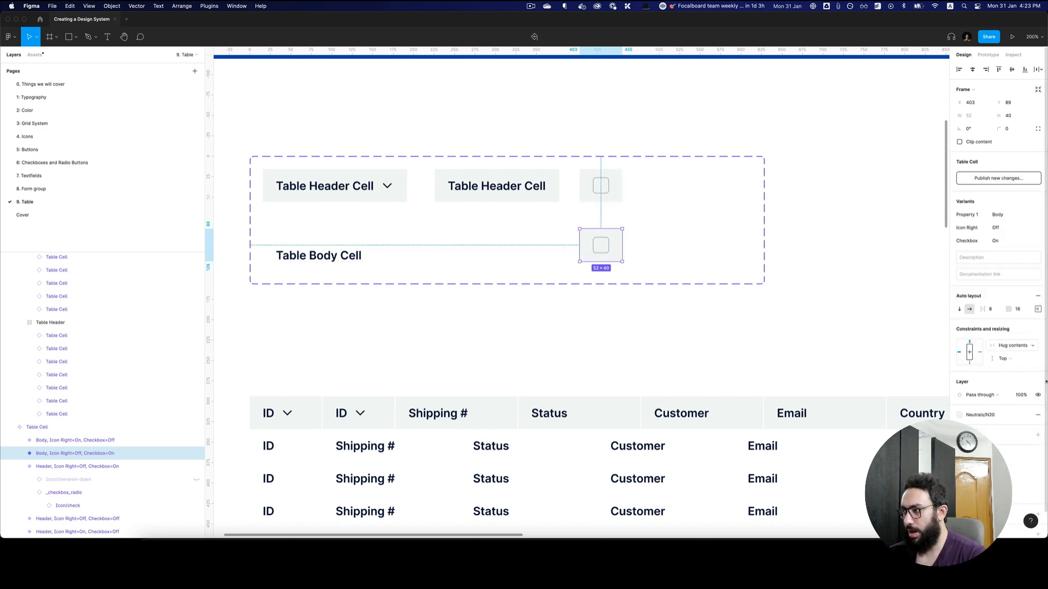
Step: Change the body checkbox variant's fill to the Default/White color style
click(1001, 416)
click(1001, 420)
click(803, 335)
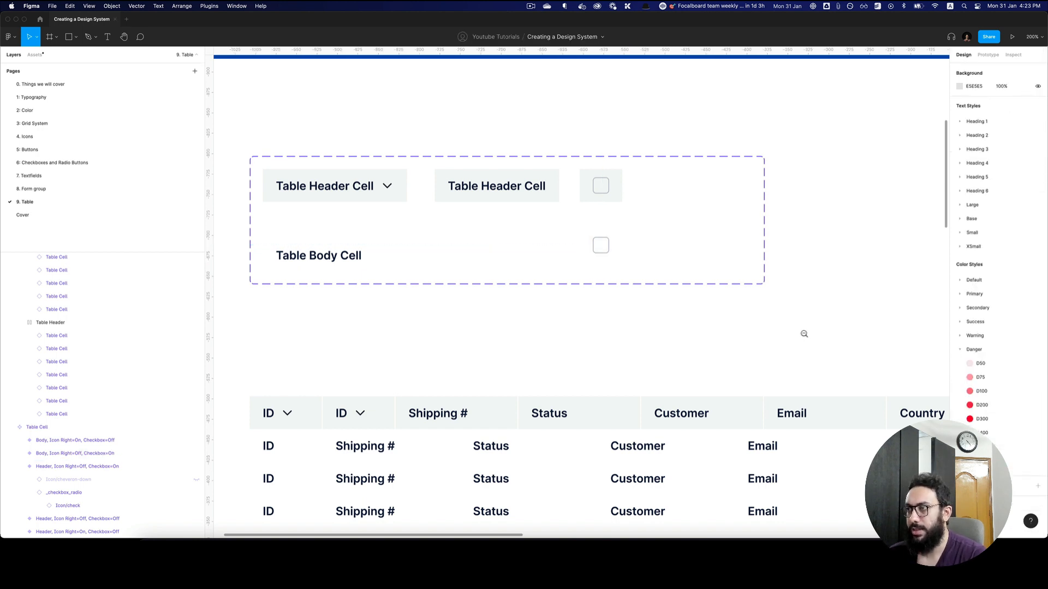
Step: Switch the first ID cell of the table's header row to the variant with Checkbox on
scroll(723, 208, down, 5)
scroll(451, 245, up, 5)
click(451, 245)
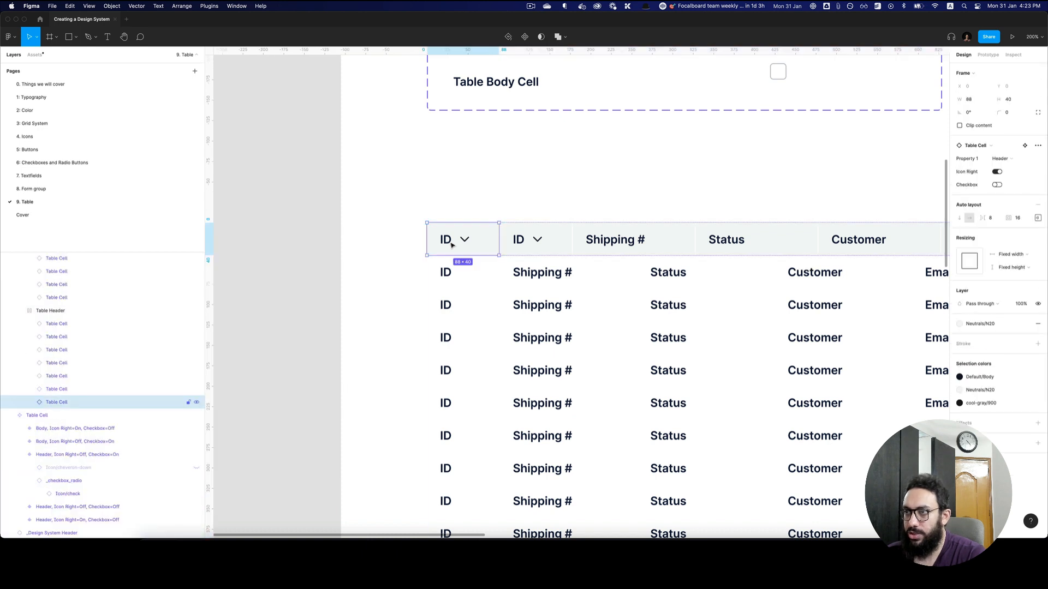
click(998, 185)
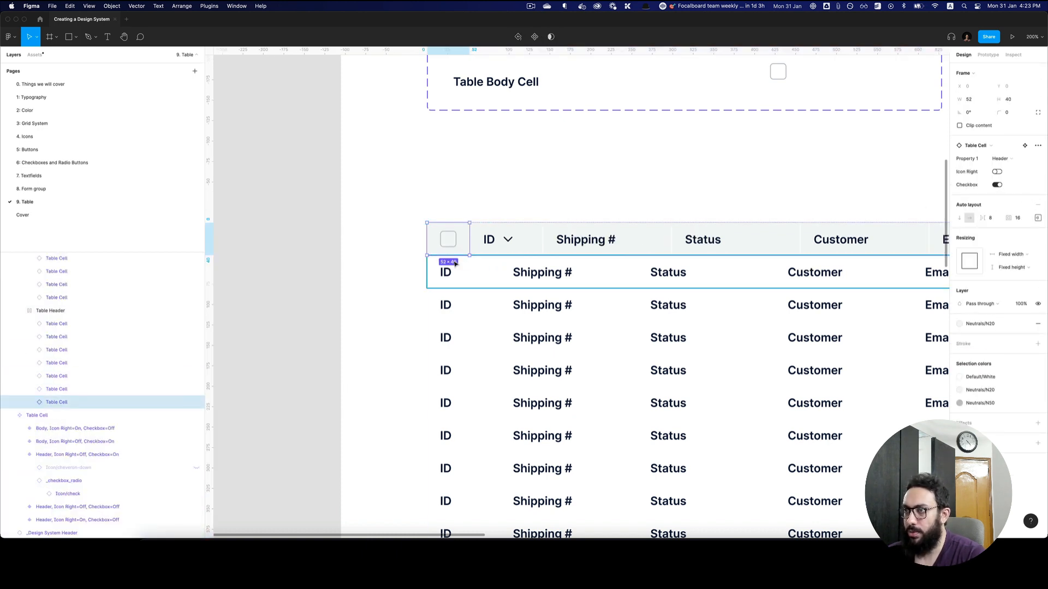
Step: Duplicate the ID cell of the first body row and turn Checkbox on for the leading cell
click(446, 277)
key(ctrl+d)
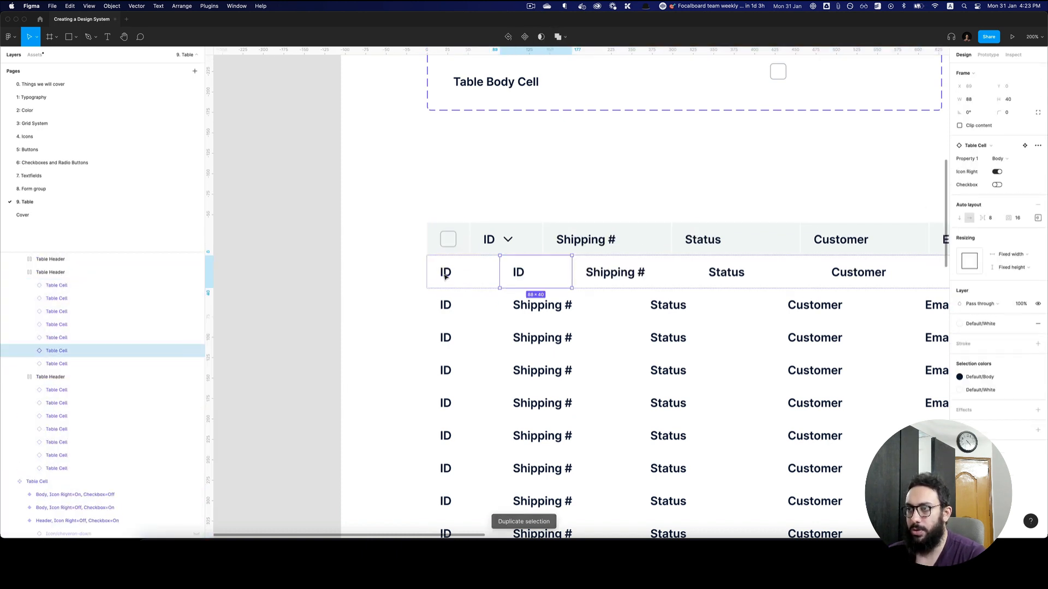
click(446, 277)
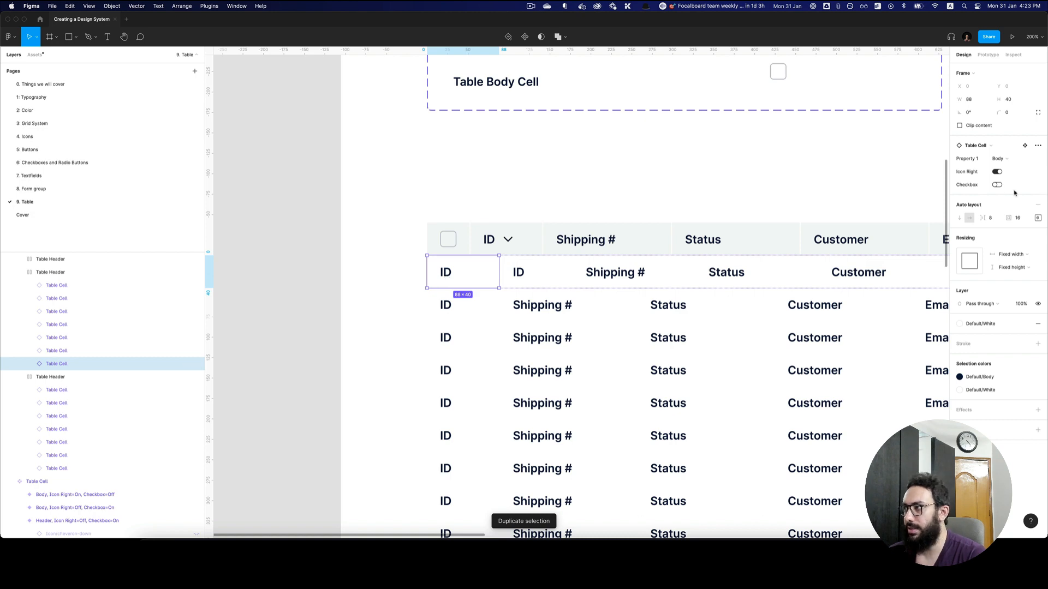
click(997, 185)
key(Escape)
Step: Scale the checkbox inside the header checkbox variant of Table Cell to a width of 16
alt+super+click(721, 186)
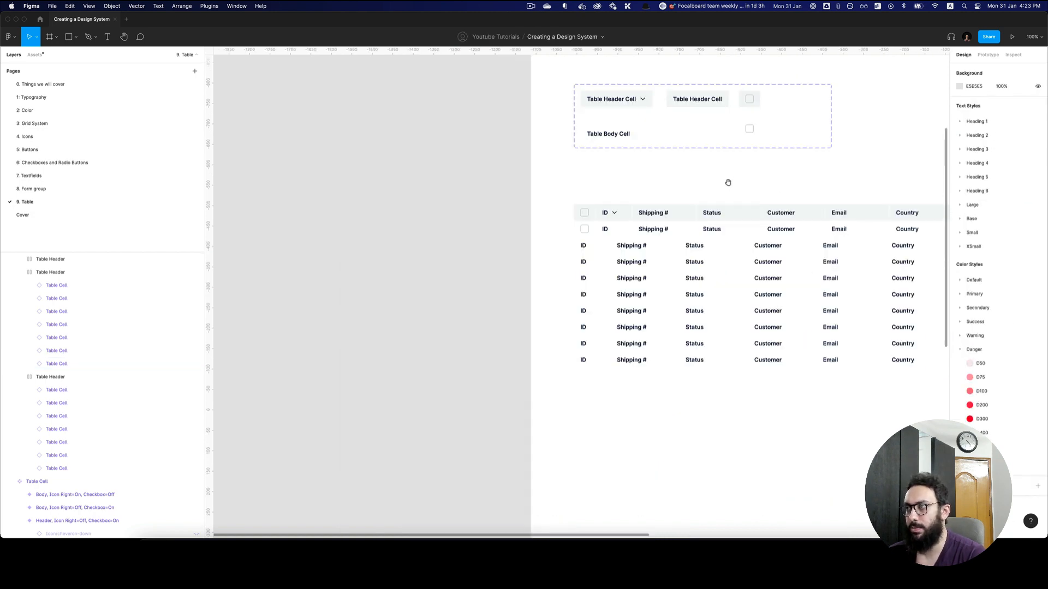
drag(765, 129, 686, 215)
super+click(686, 212)
click(657, 164)
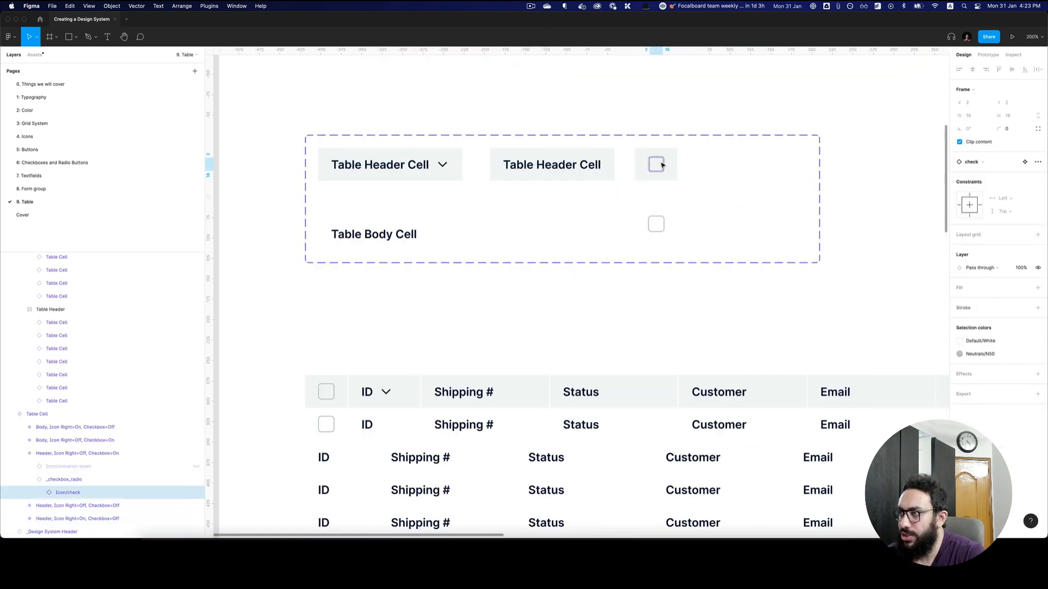
click(657, 164)
click(1007, 159)
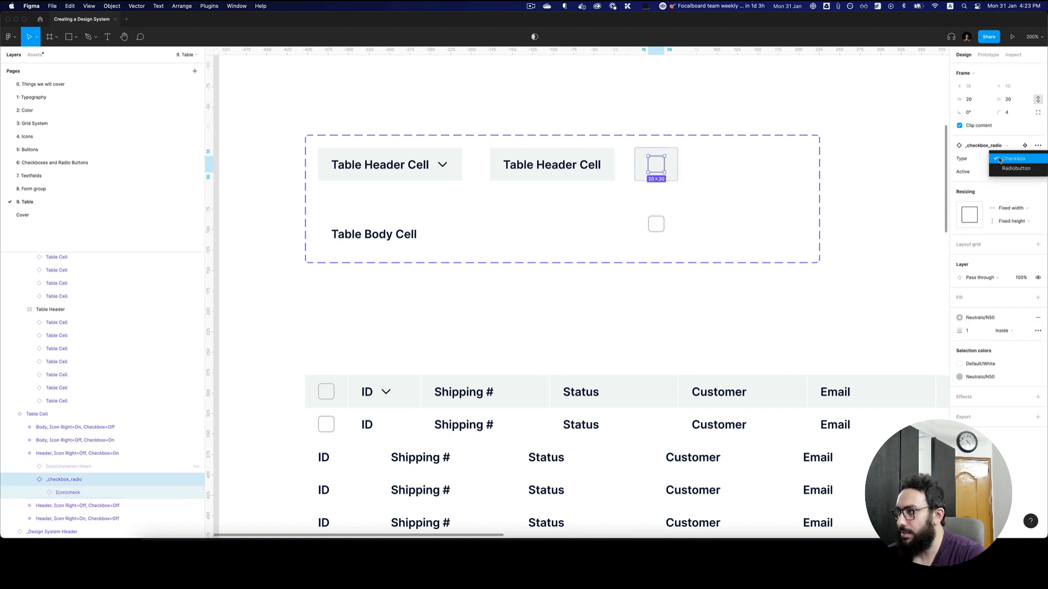
click(1012, 158)
click(733, 162)
click(654, 167)
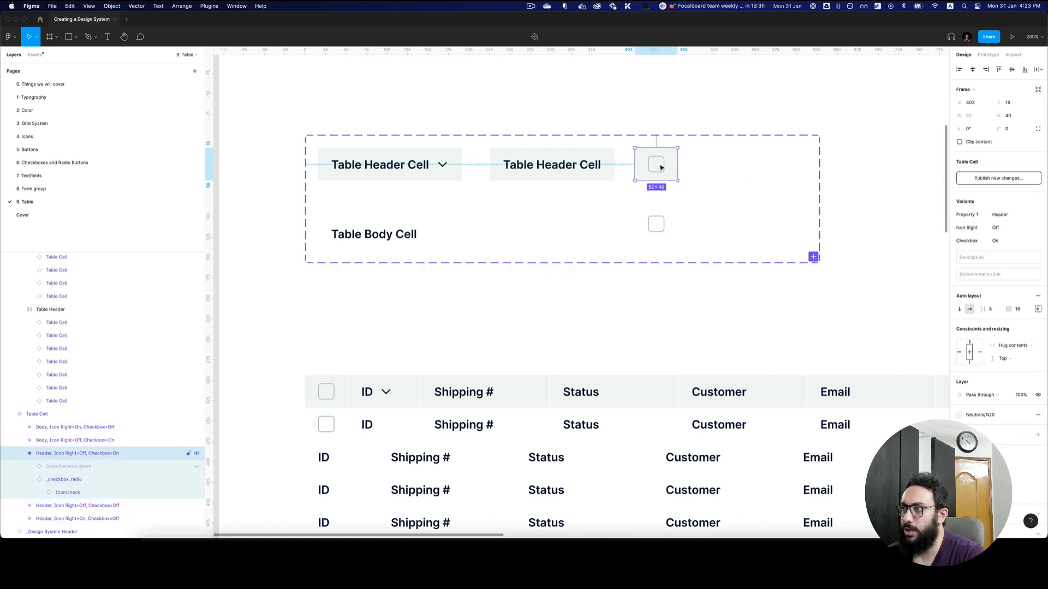
click(656, 166)
key(super+alt+p)
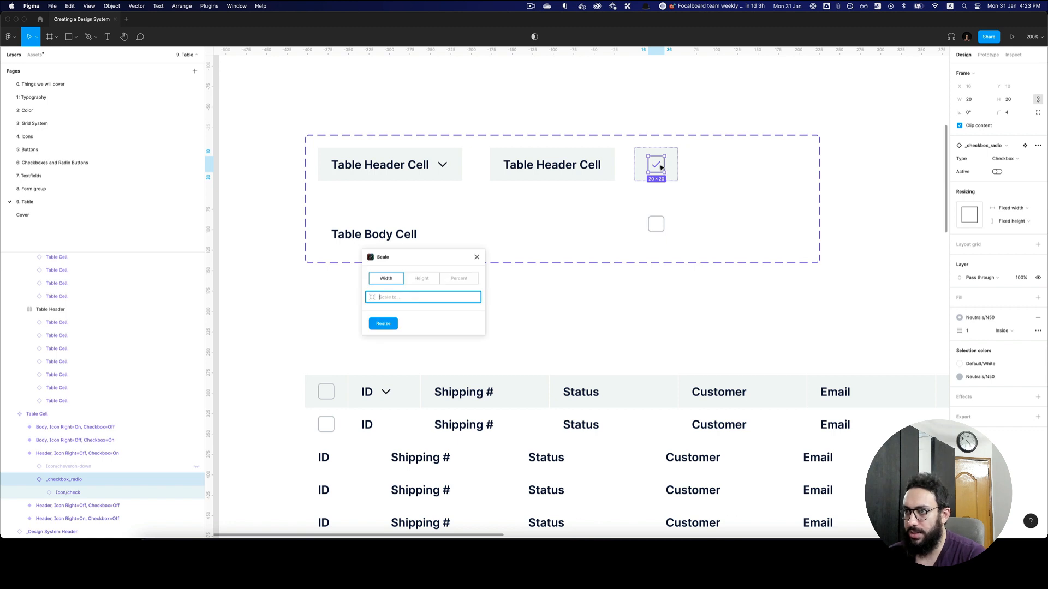
key(Return)
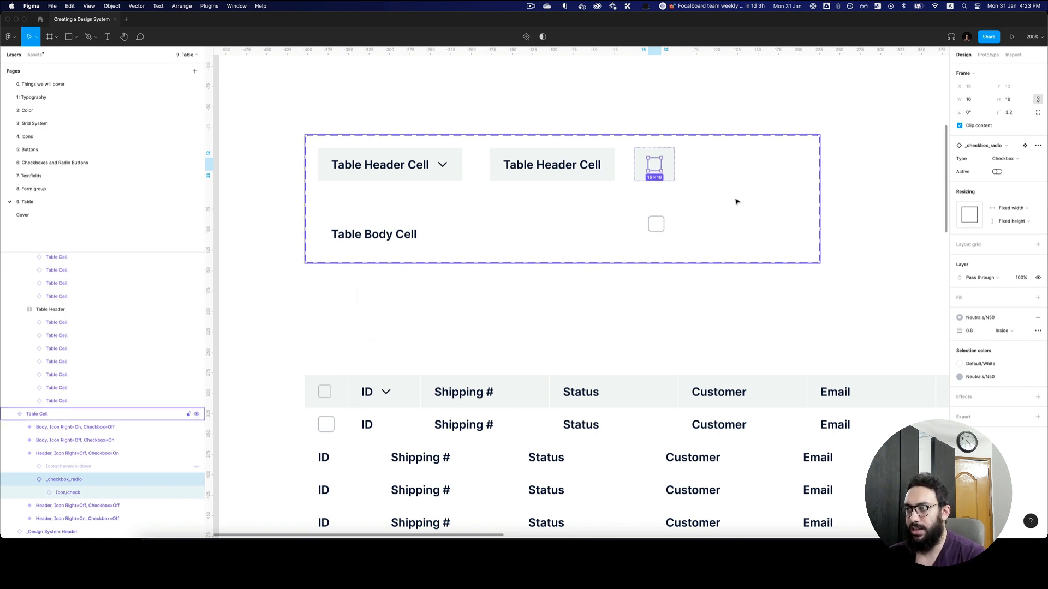
Step: Scale the checkbox inside the body checkbox variant to a width of 16
click(660, 222)
key(super+alt+p)
key(Return)
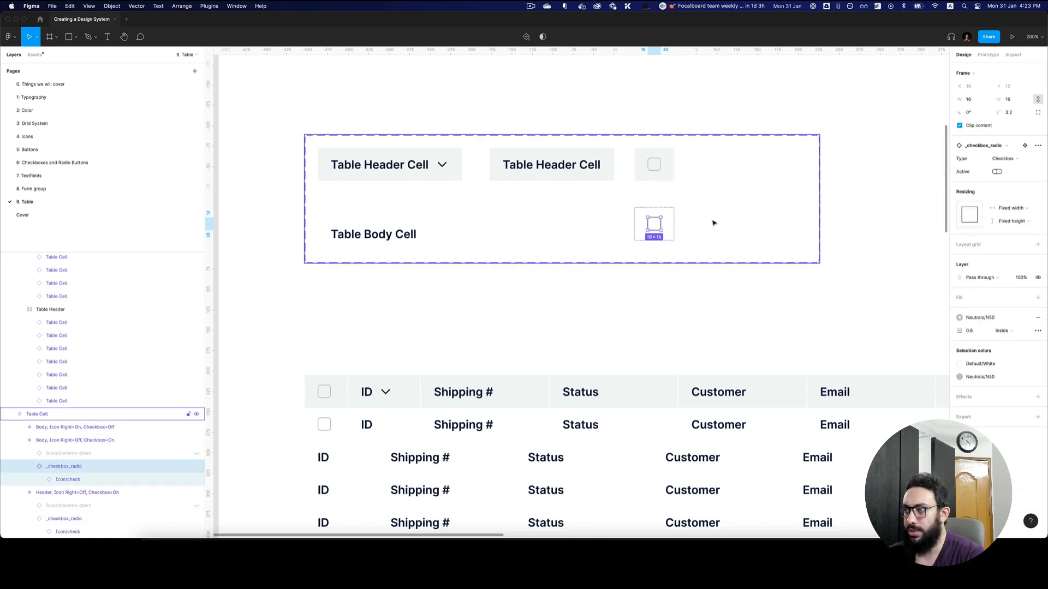
click(1000, 174)
click(1000, 174)
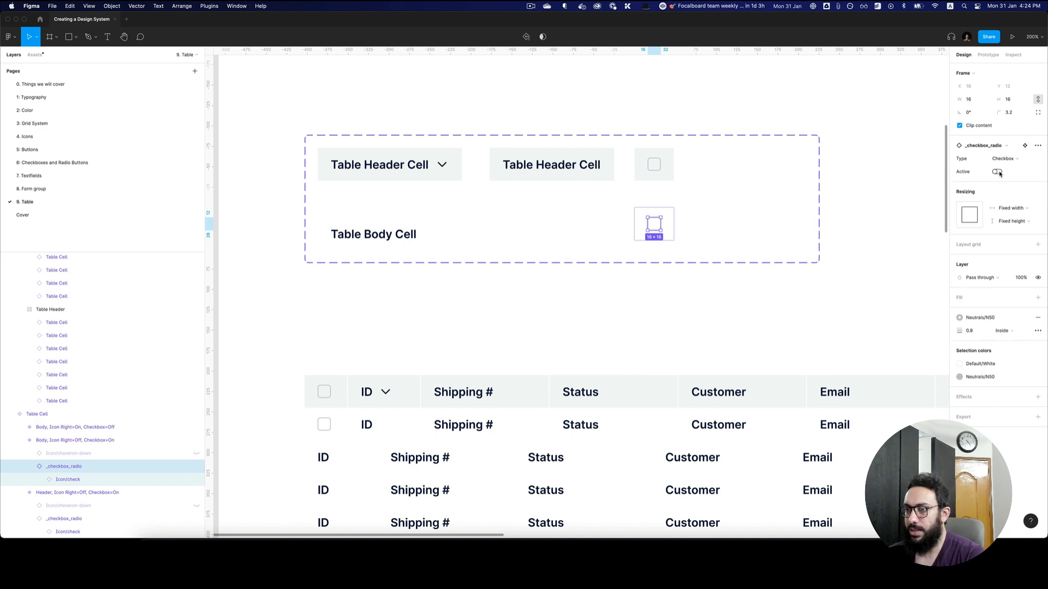
click(999, 174)
click(999, 174)
click(814, 257)
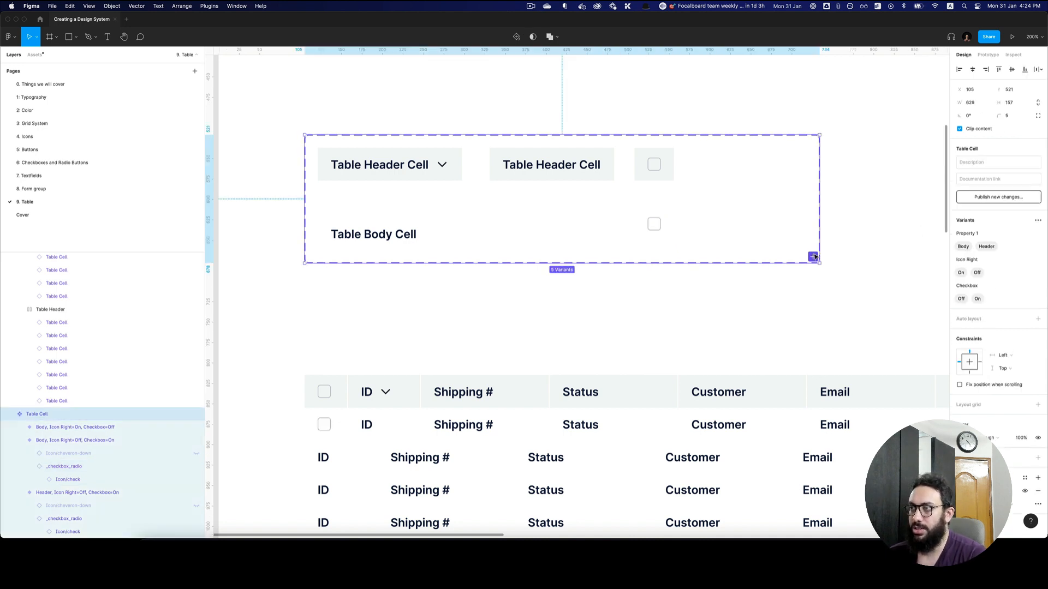
alt+click(814, 256)
drag(822, 285, 711, 197)
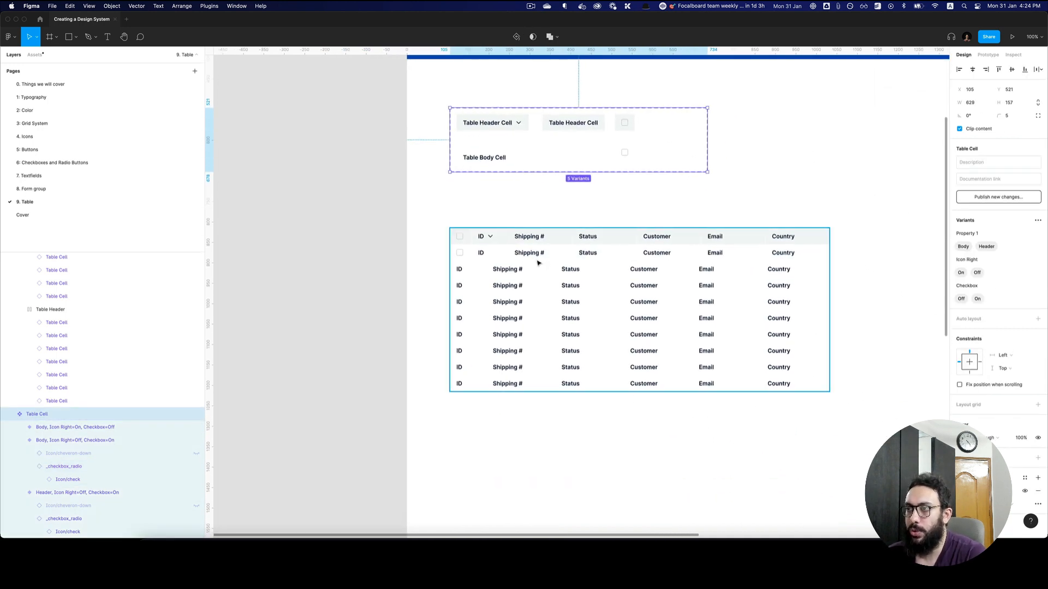
click(511, 258)
scroll(542, 227, up, 5)
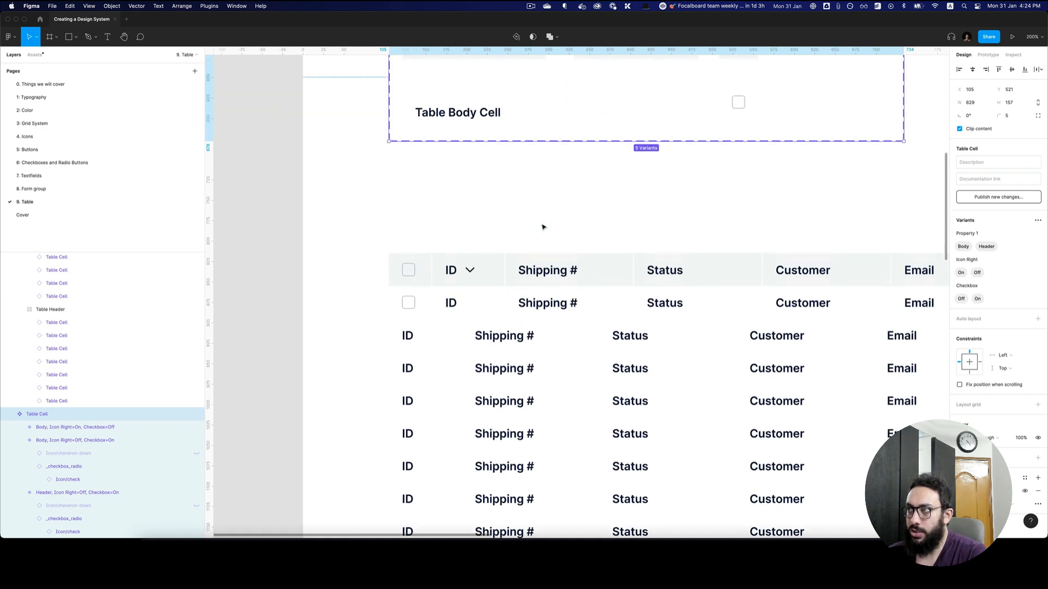
Step: Examine the small, medium and large checkbox variants on the Checkboxes and Radio Buttons page, and return to the Table page
click(51, 162)
alt+click(577, 209)
click(577, 210)
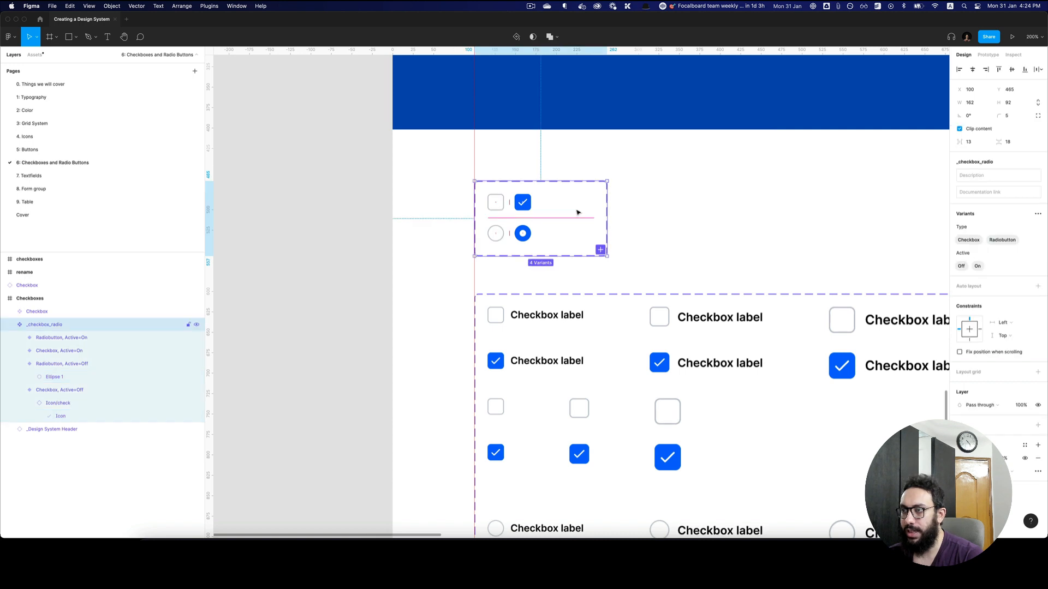
scroll(531, 237, down, 3)
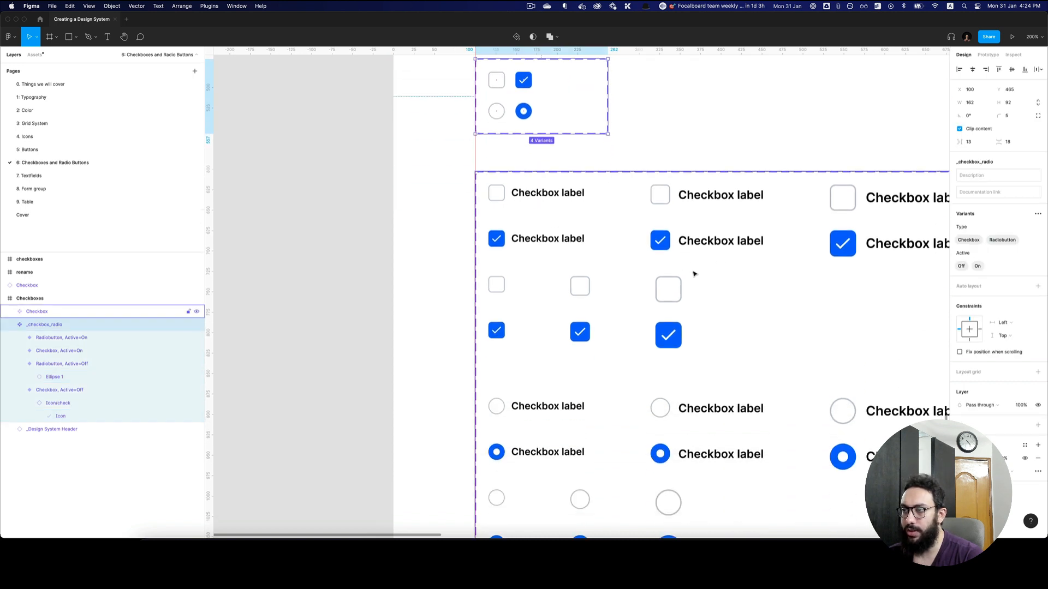
click(504, 334)
double_click(502, 332)
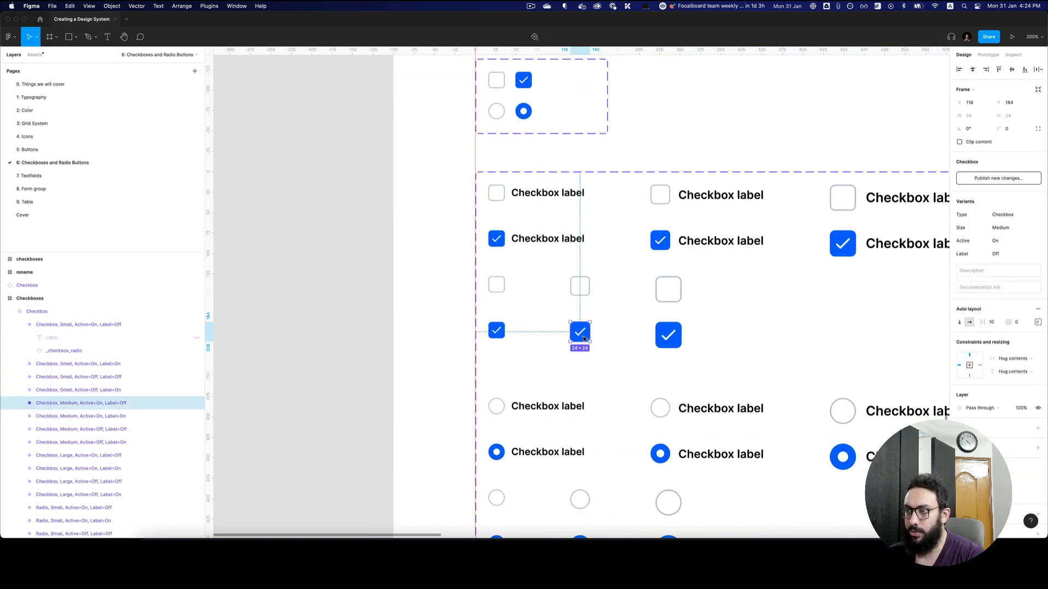
key(Escape)
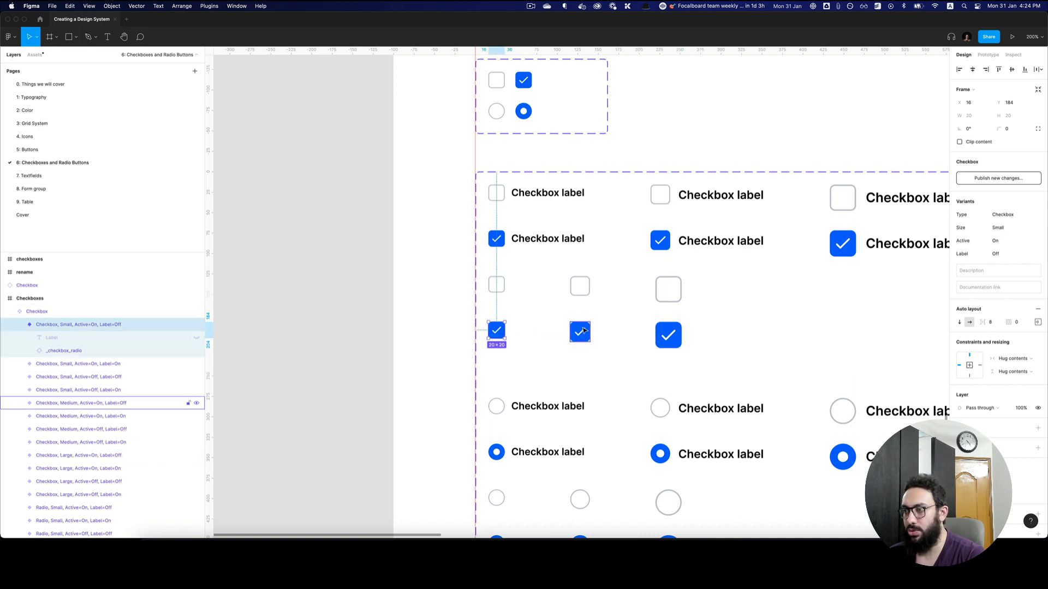
click(667, 335)
click(581, 332)
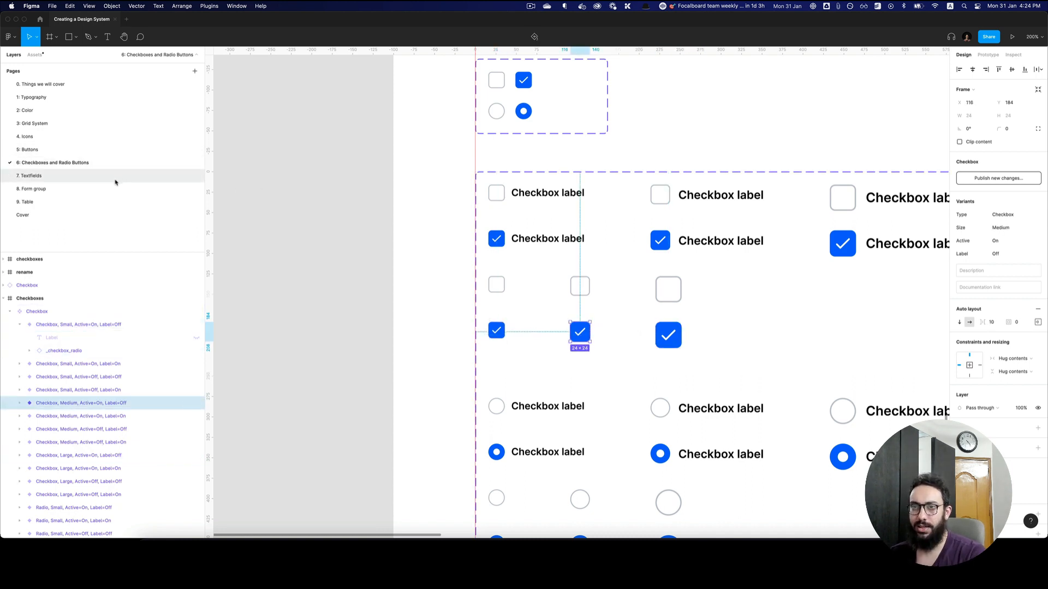
click(101, 201)
Step: Delete all body rows below the first body row that has the checkbox cell
scroll(752, 181, down, 5)
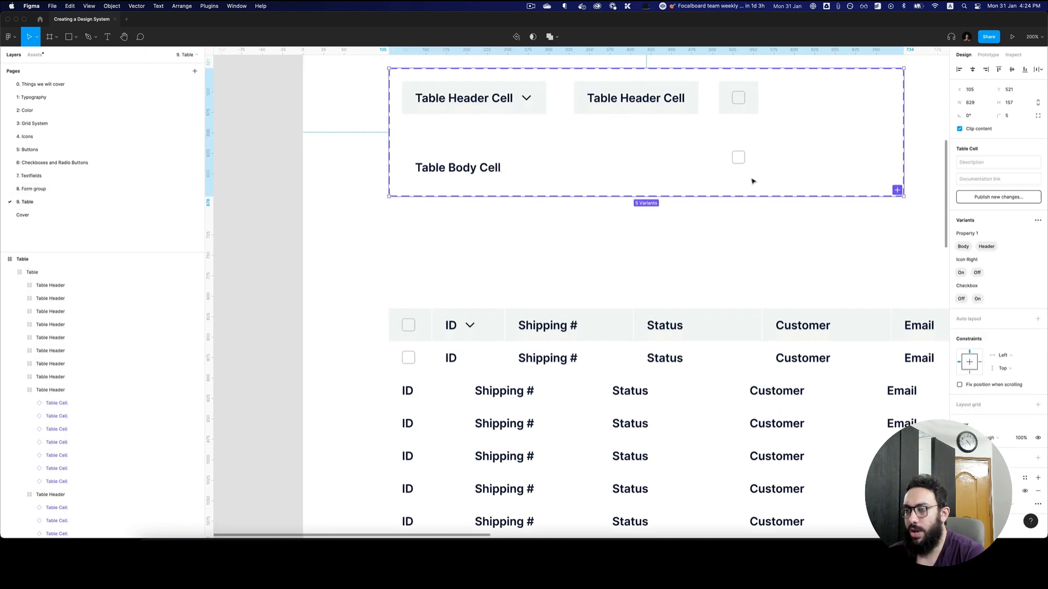
click(412, 227)
double_click(414, 229)
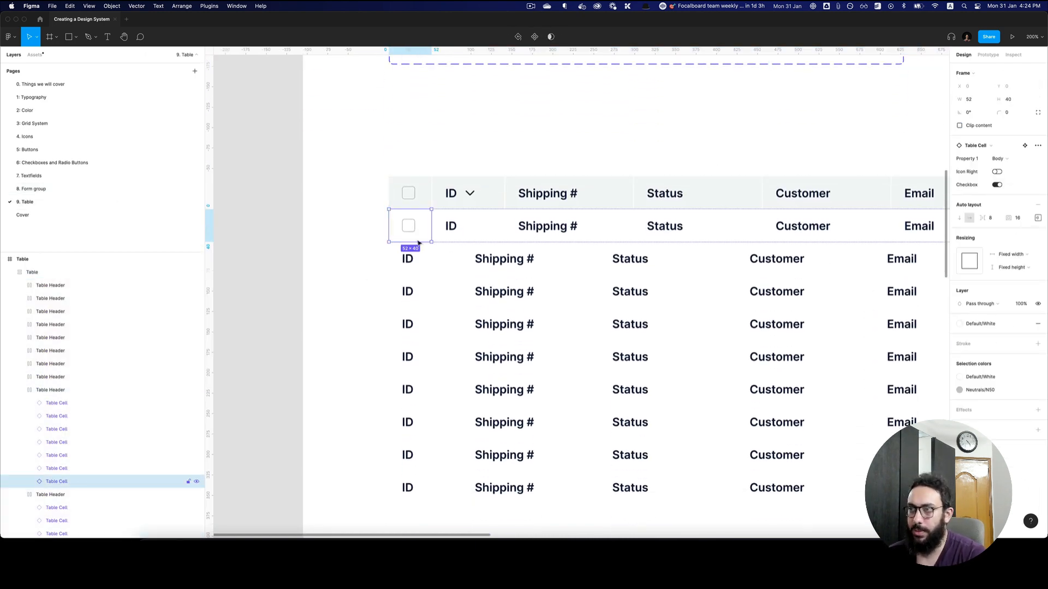
click(433, 265)
key(super+minus)
shift+click(485, 281)
shift+click(484, 307)
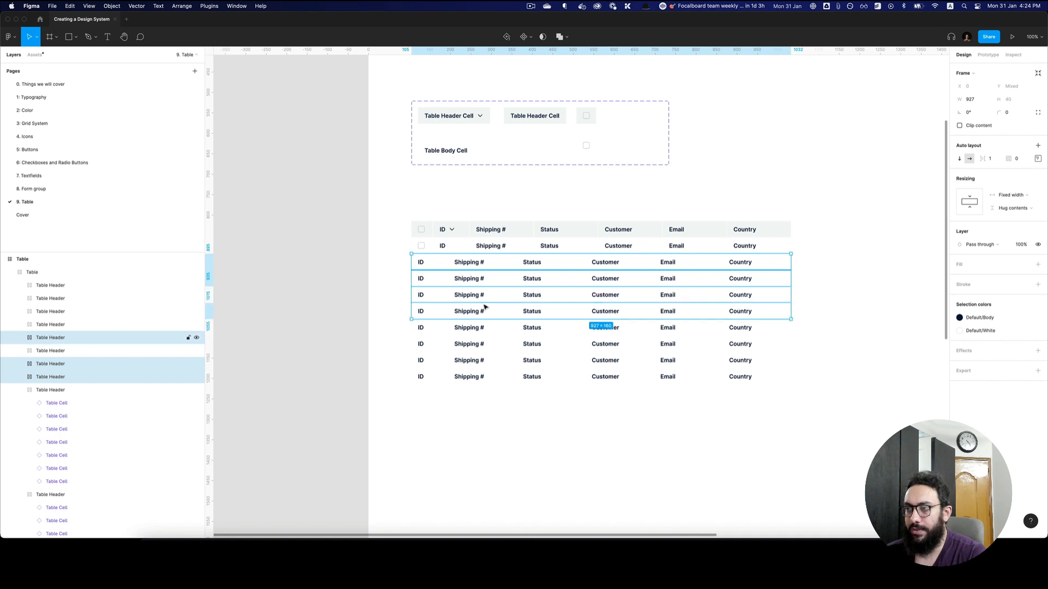
shift+click(484, 296)
shift+click(483, 333)
shift+click(482, 345)
shift+click(479, 361)
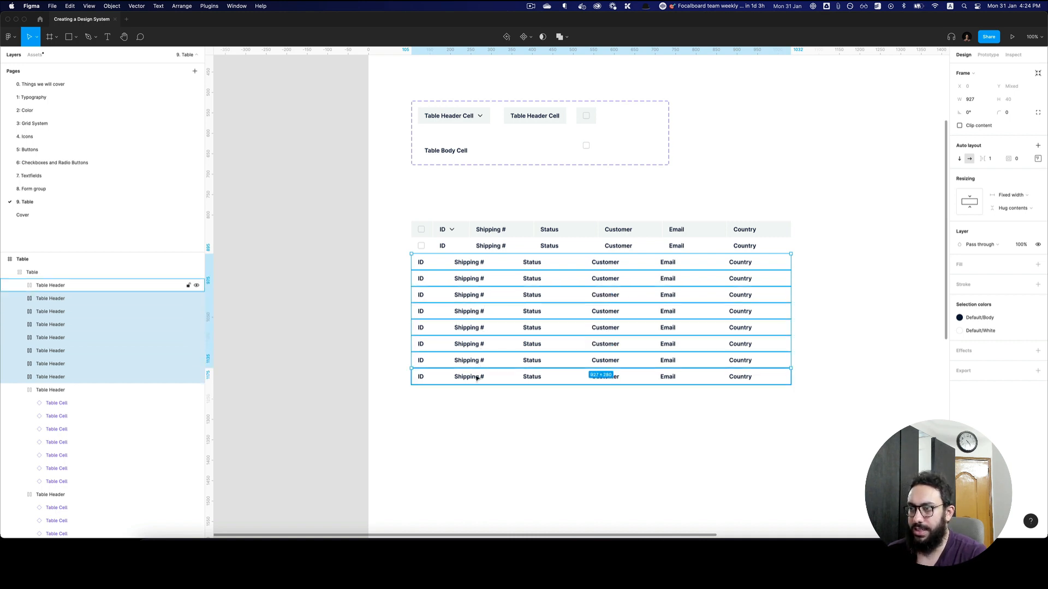
key(Delete)
Step: Set the header row and the body row to Fill container horizontally and resize the table to about 994 wide
click(773, 239)
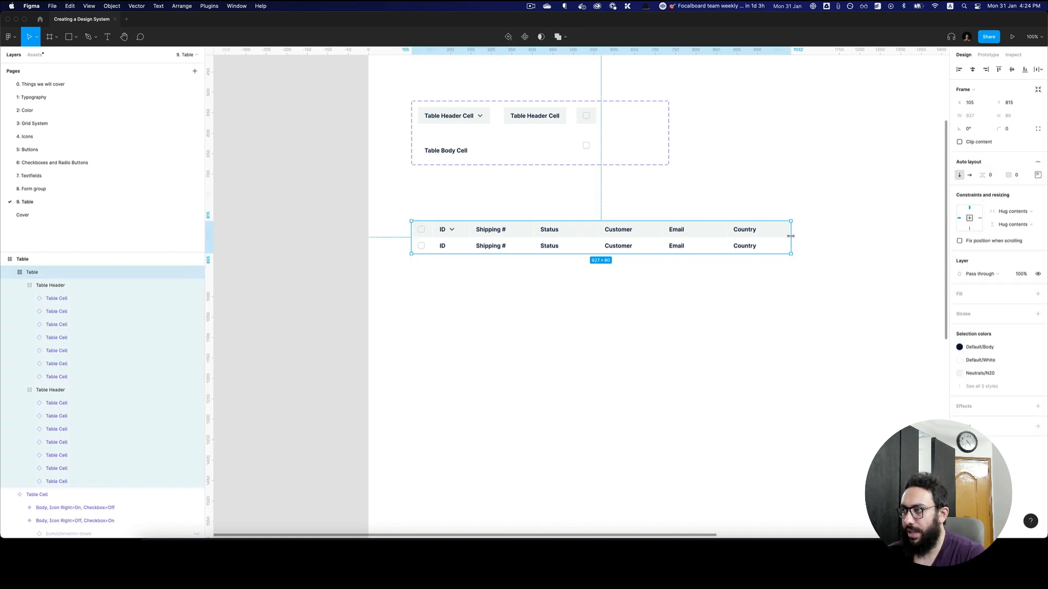
drag(790, 235, 929, 236)
double_click(757, 233)
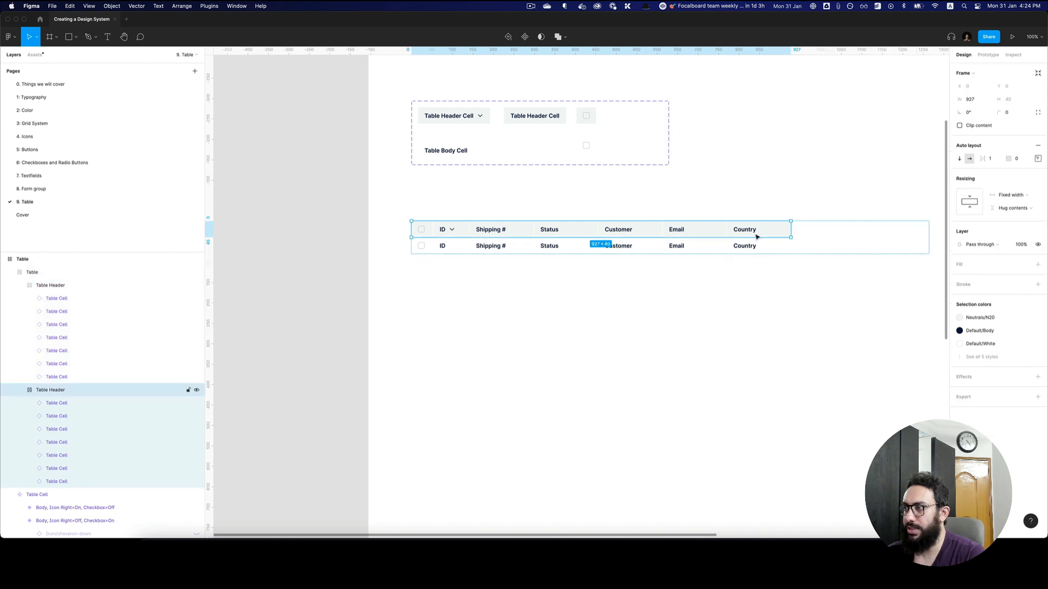
shift+click(760, 244)
click(979, 204)
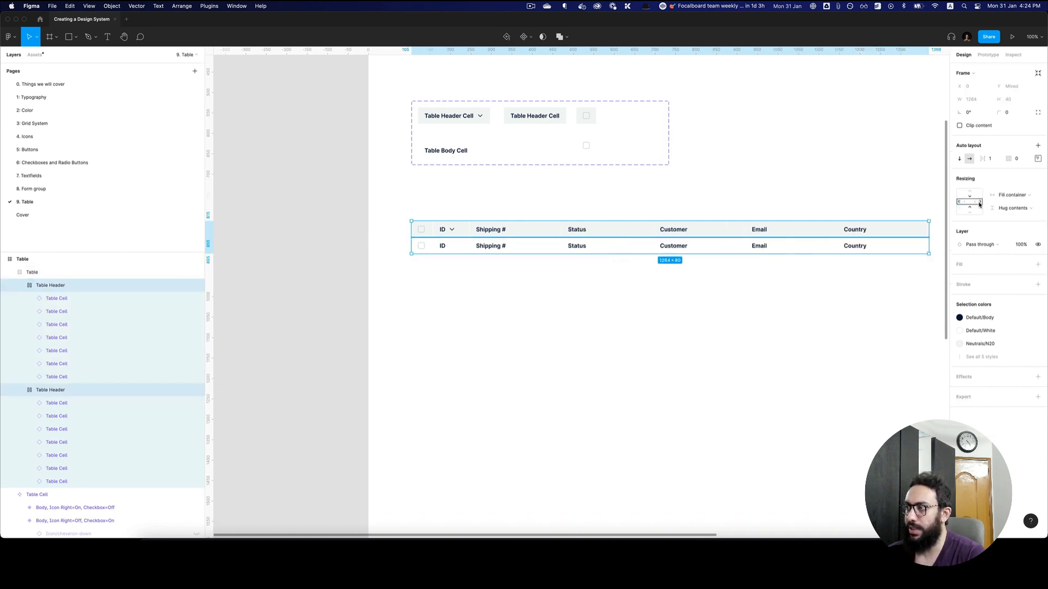
key(Escape)
drag(929, 238, 738, 251)
Step: Duplicate the checkbox body row four times so the table has five body rows
click(515, 262)
click(512, 246)
click(514, 244)
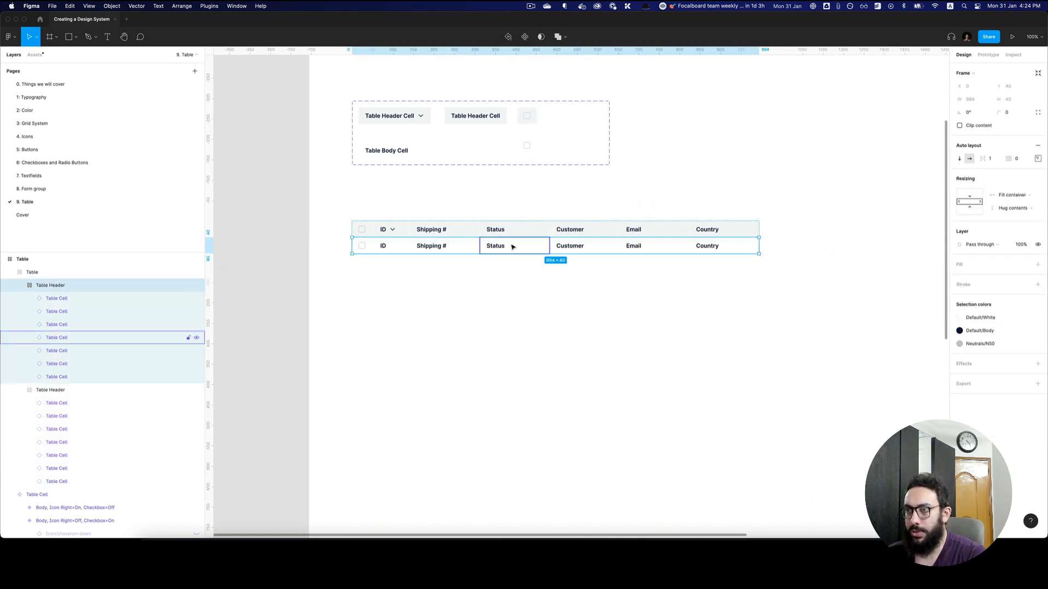
key(super+d)
key(super+d)
key(super+d)
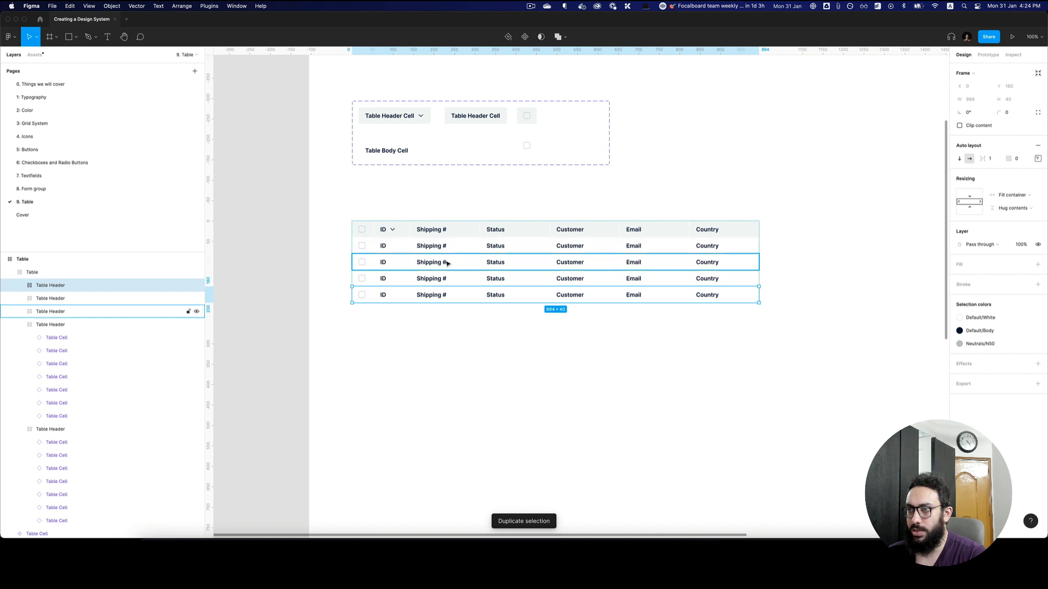
key(super+d)
click(727, 382)
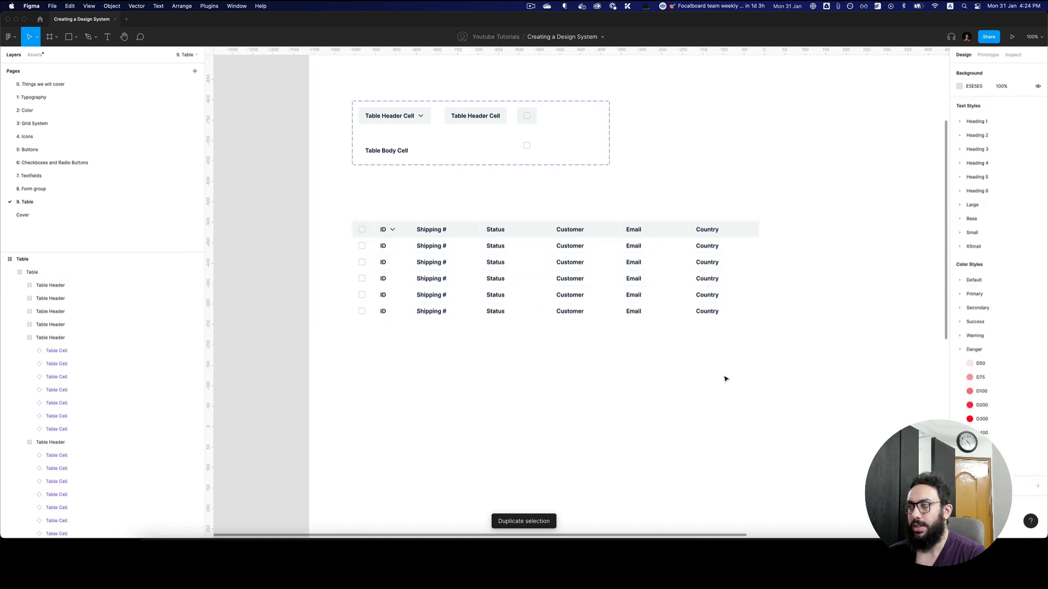
Step: Turn the whole table into a component and collapse the expanded layers
click(652, 300)
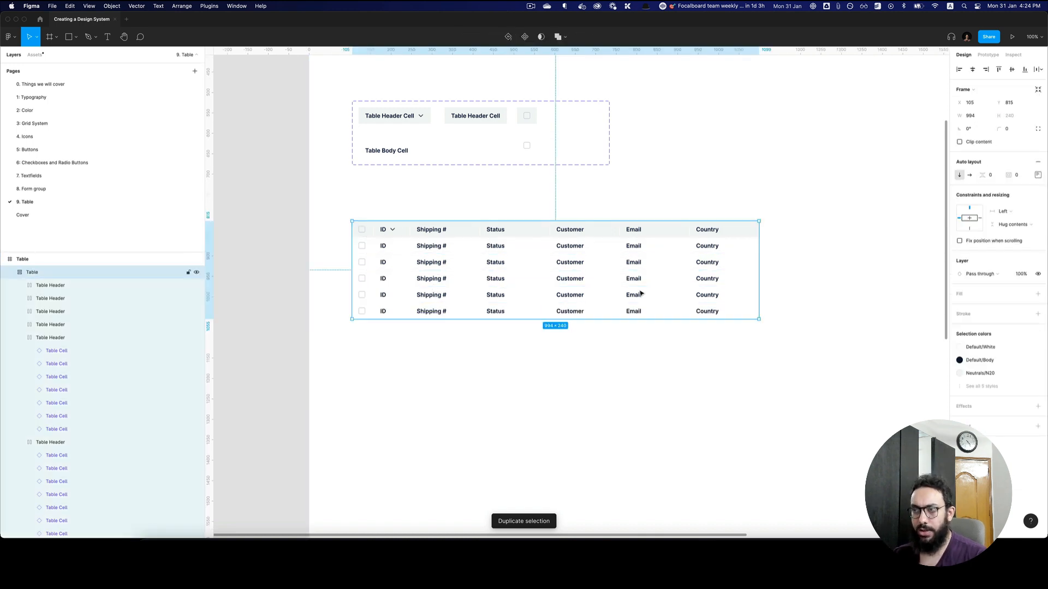
key(super+alt+k)
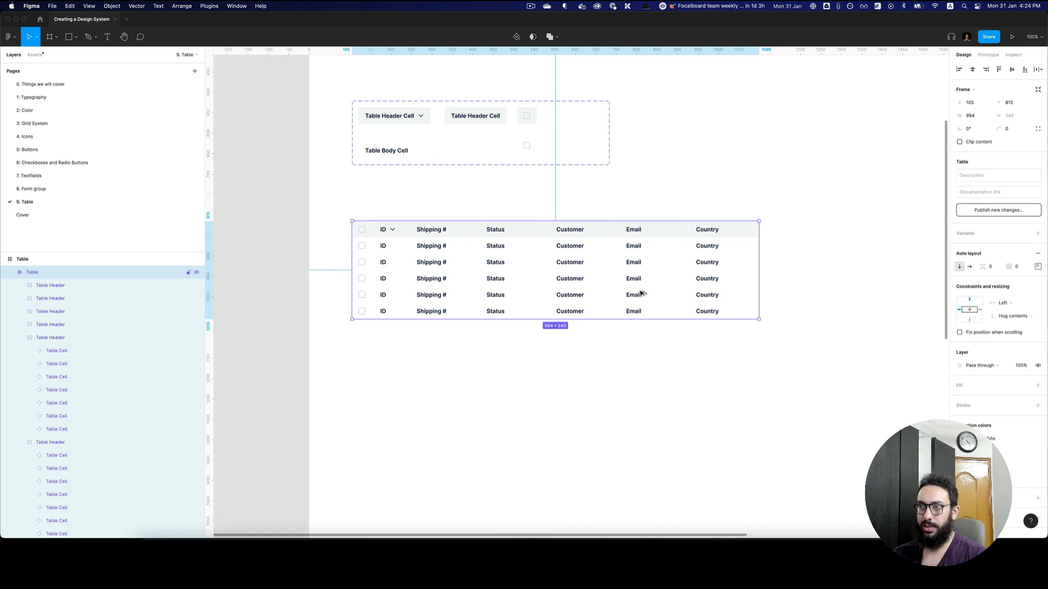
key(alt+l)
Step: Run the Content Reel plugin on the first body row's ID text and search its text content for "id"
super+click(383, 245)
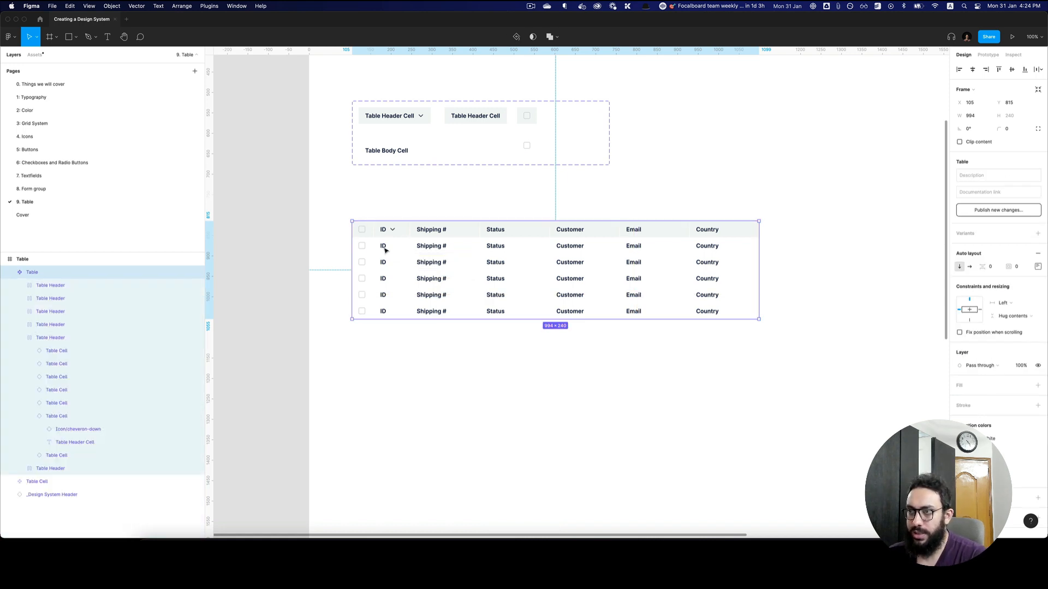
scroll(385, 248, up, 3)
key(super+slash)
text(content)
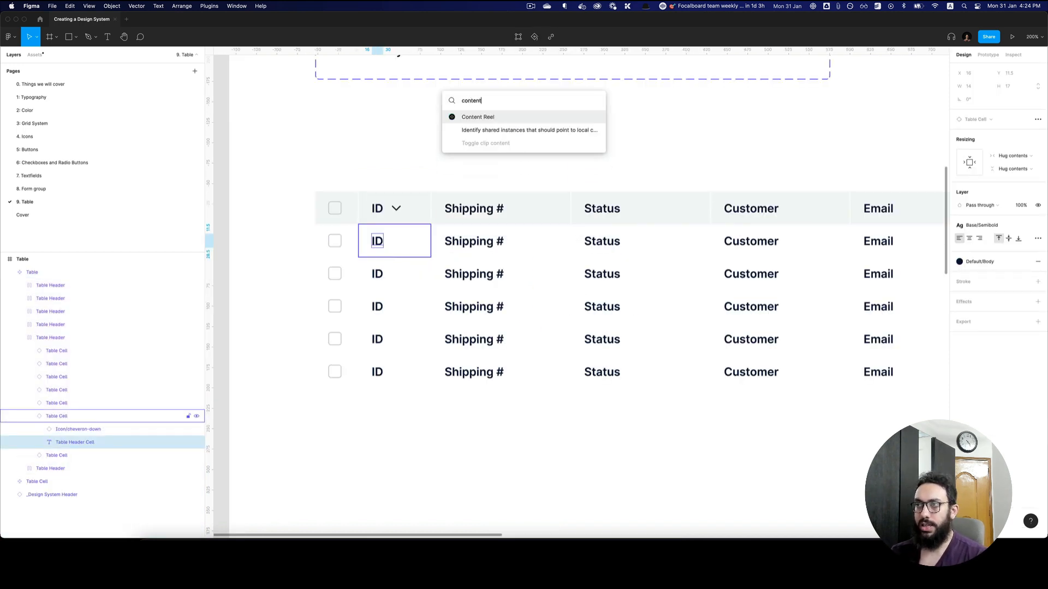
key(Return)
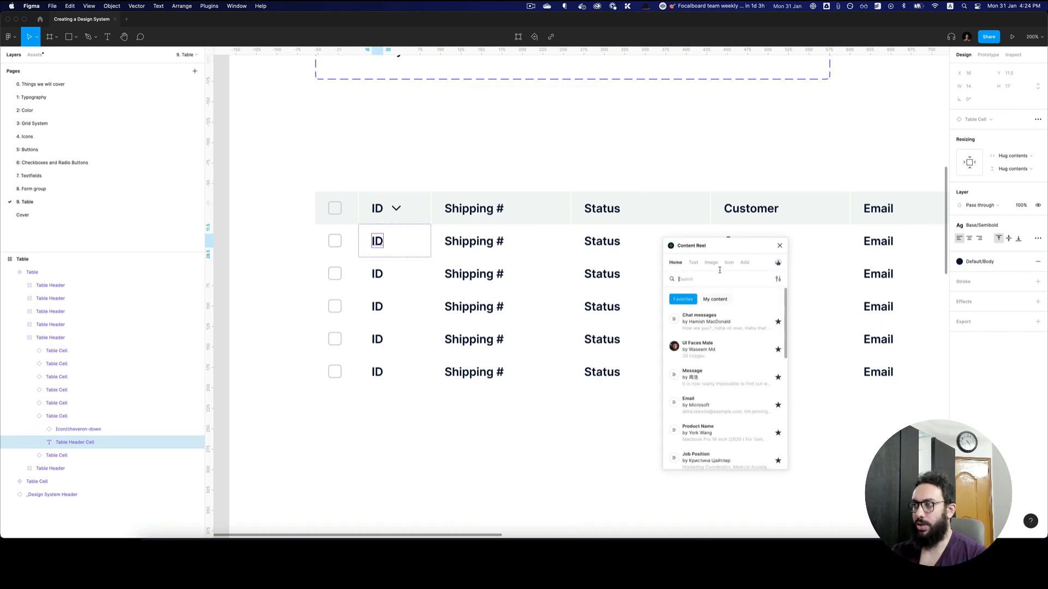
click(694, 263)
click(696, 279)
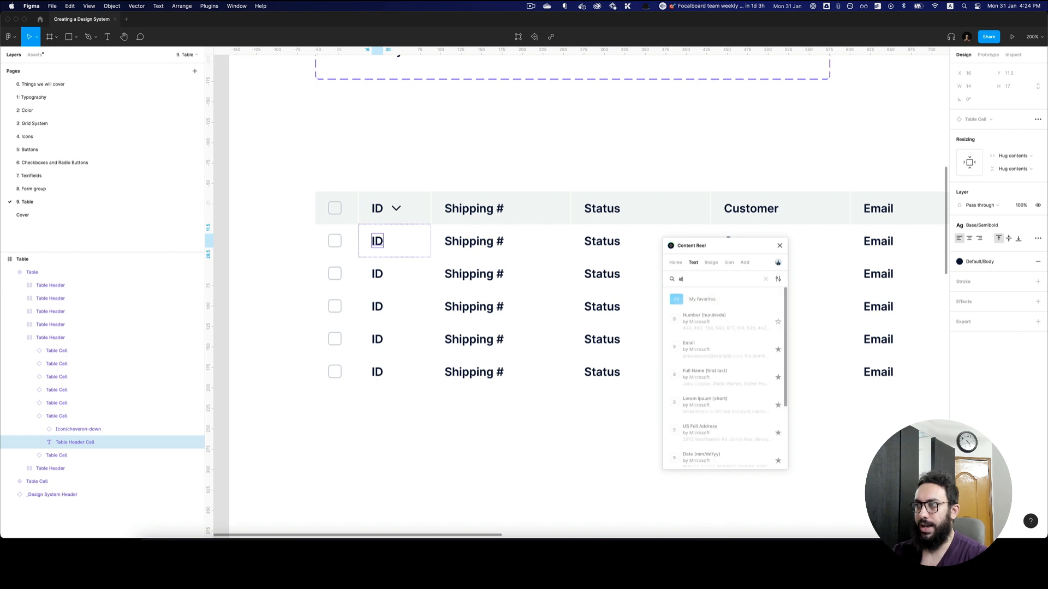
text(id)
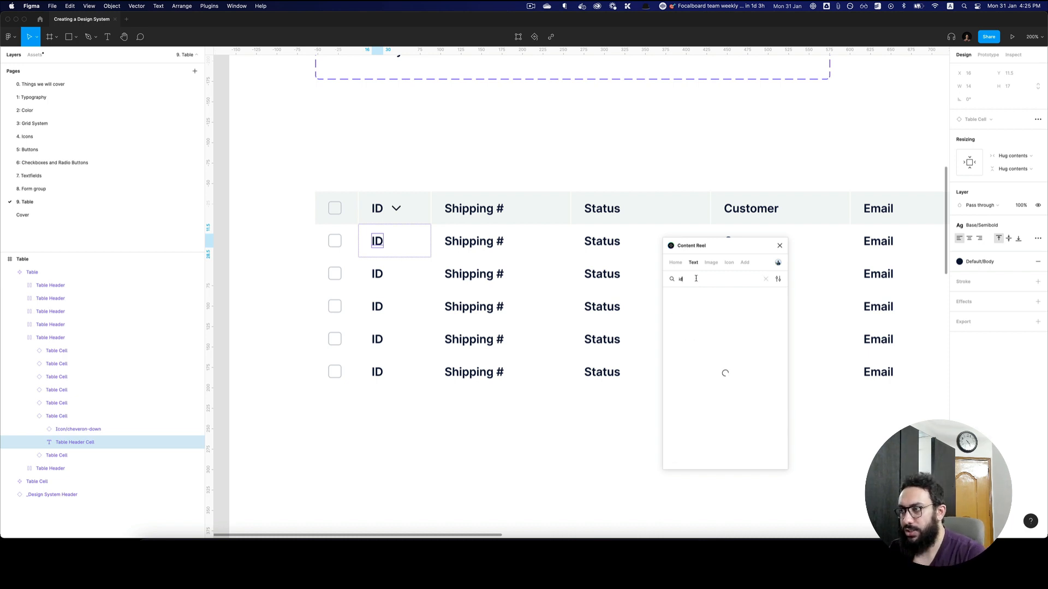
Step: Add the ID texts of the other four body rows to the selection and fill all five with the "ID Numbers + ID:" content
shift+click(377, 274)
shift+click(377, 307)
shift+click(377, 340)
shift+click(377, 371)
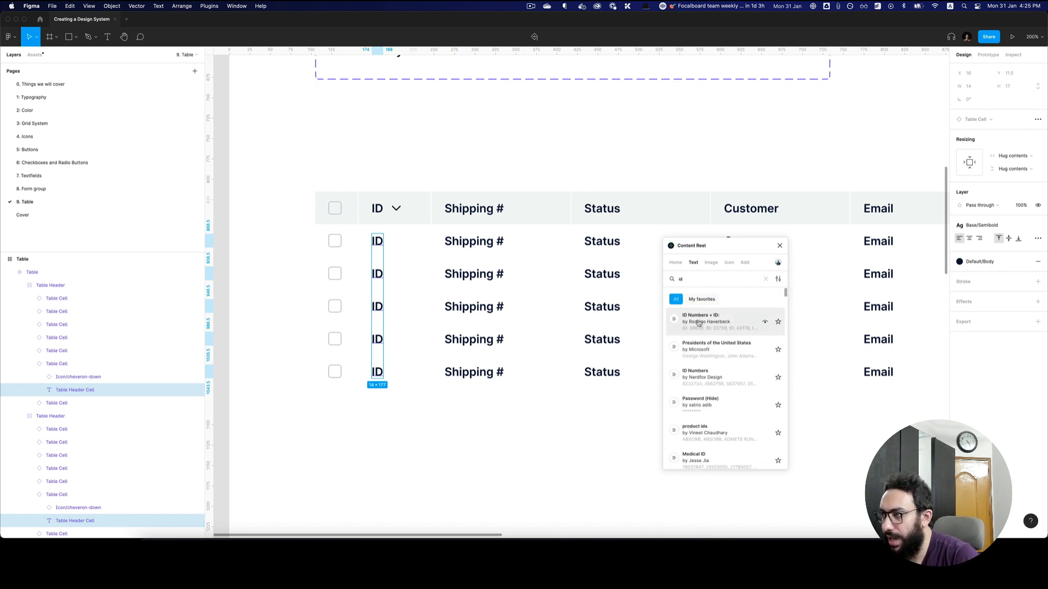
click(699, 323)
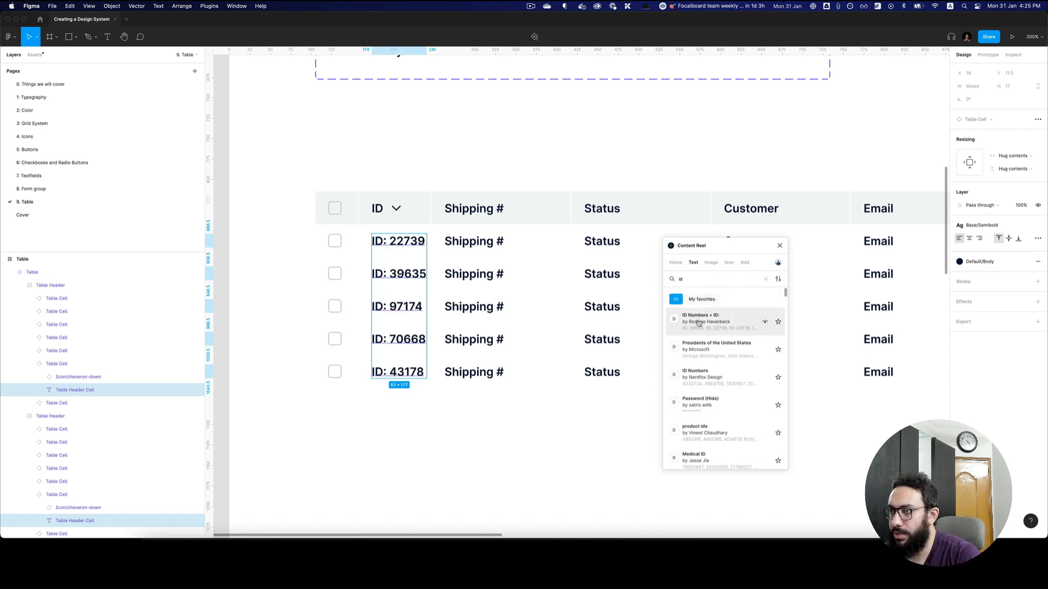
Step: Select the Shipping # texts of all five body rows and fill them with the "ID Numbers" content from Content Reel
super+click(493, 246)
shift+click(492, 279)
super+click(492, 277)
shift+super+click(493, 245)
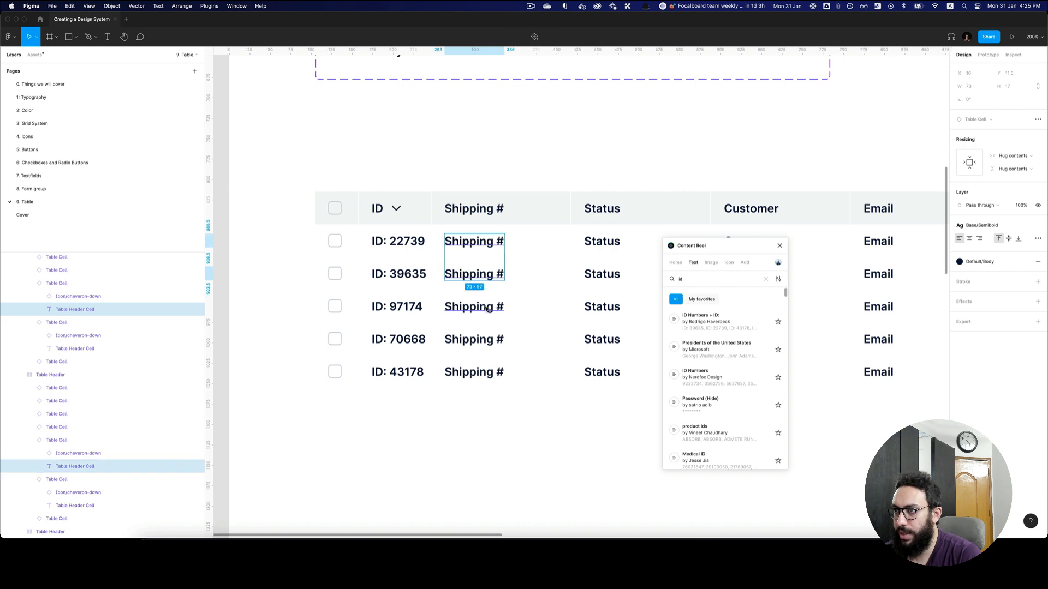
shift+super+click(488, 309)
shift+super+click(486, 340)
shift+super+click(486, 372)
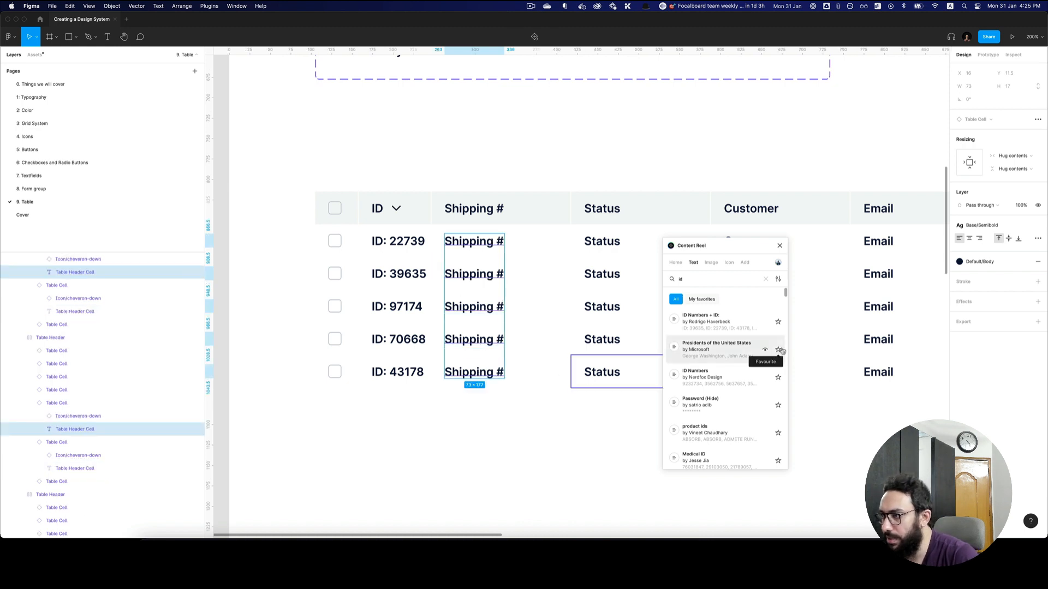
click(706, 376)
Step: Select the ID texts of all five body rows, search the text content for "number" and fill them with "Number (hundreds)"
scroll(591, 308, right, 2)
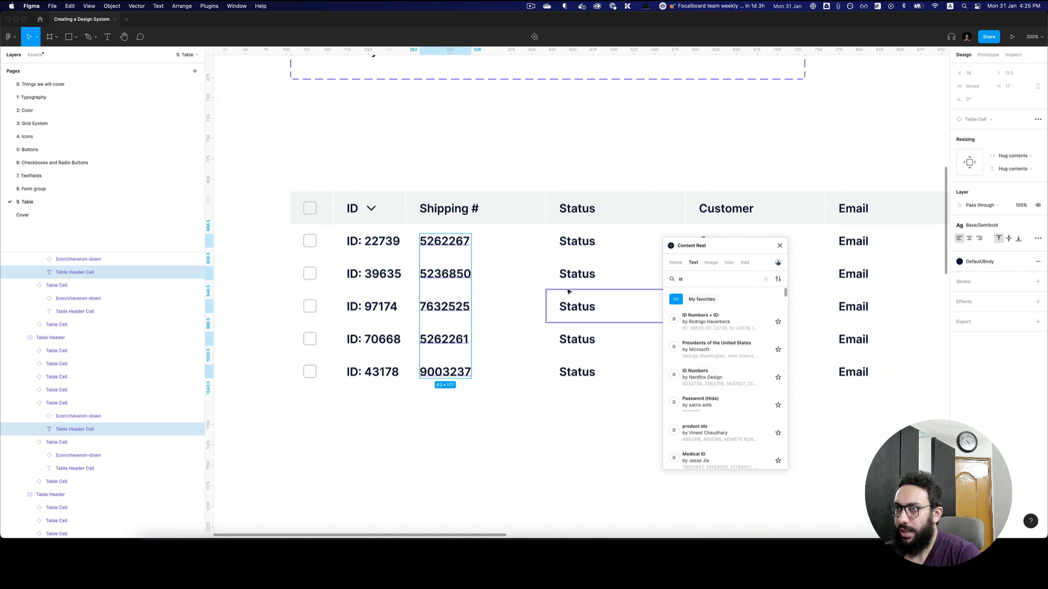
super+click(383, 246)
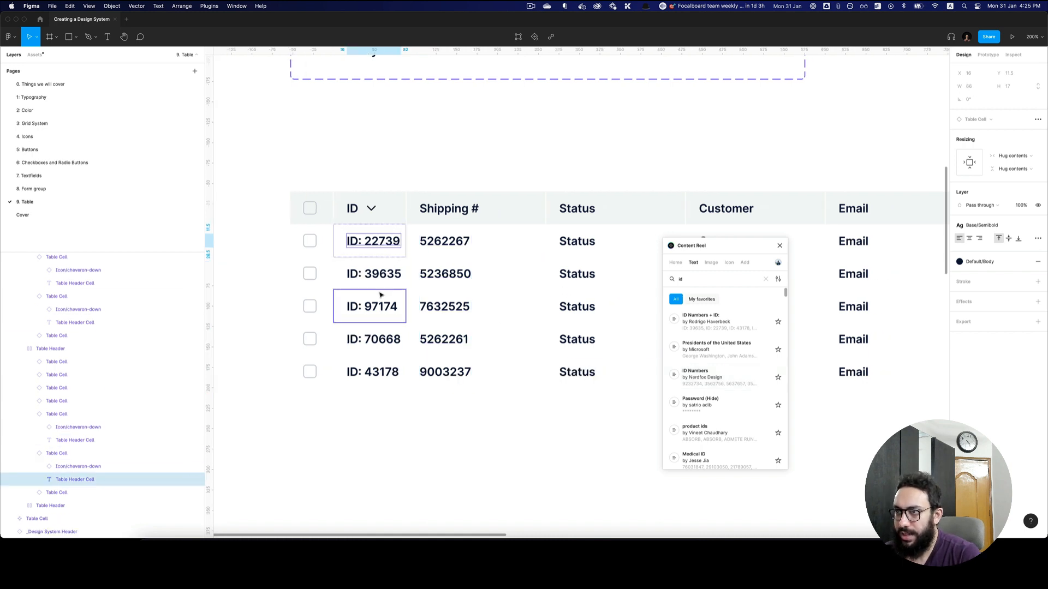
shift+super+click(381, 277)
shift+super+click(381, 309)
shift+super+click(380, 342)
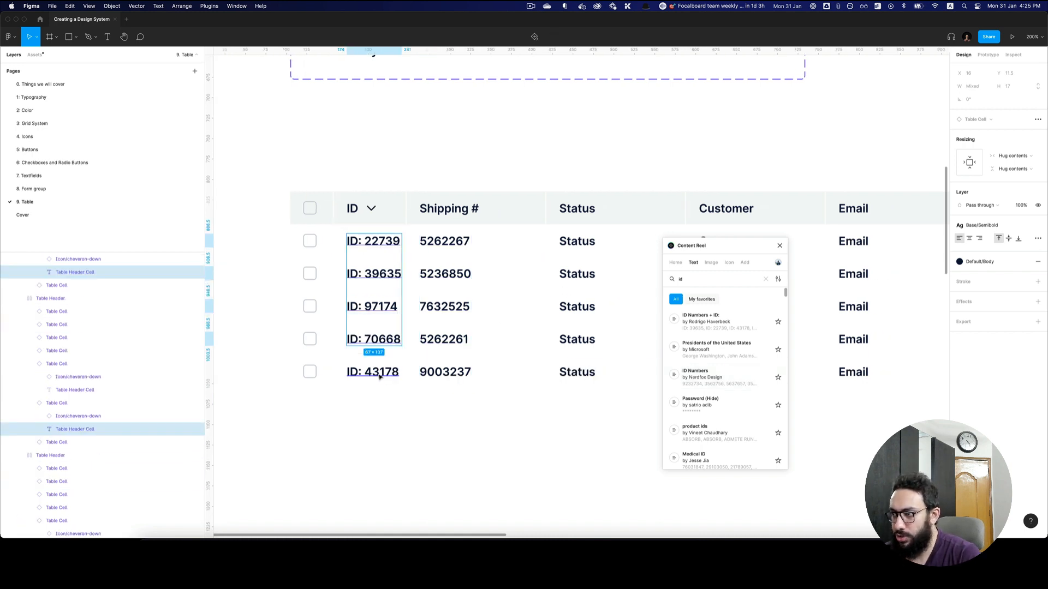
shift+super+click(380, 374)
scroll(717, 373, down, 5)
scroll(717, 373, down, 5)
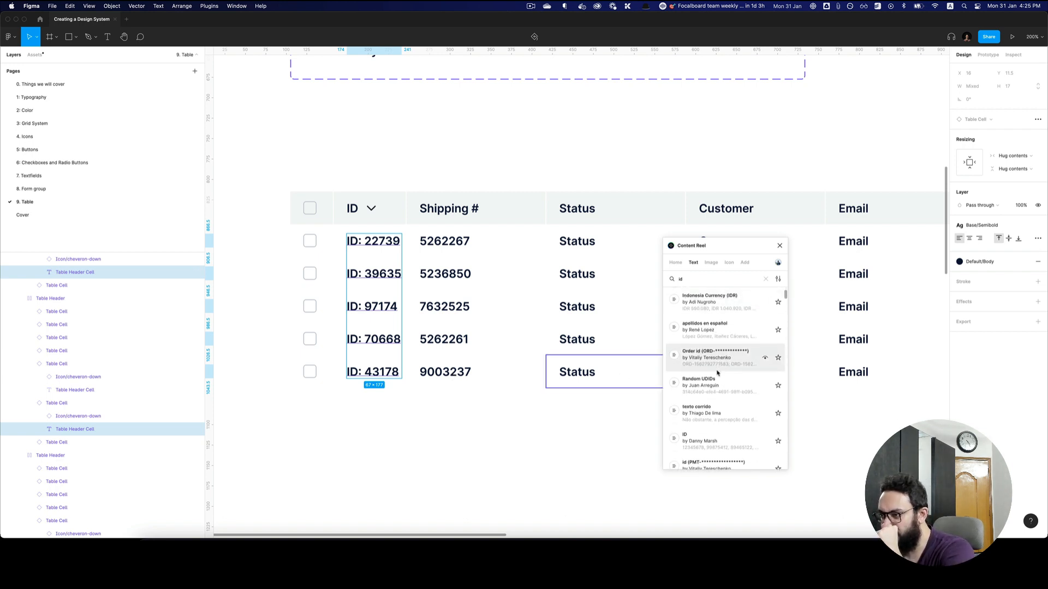
scroll(717, 374, down, 5)
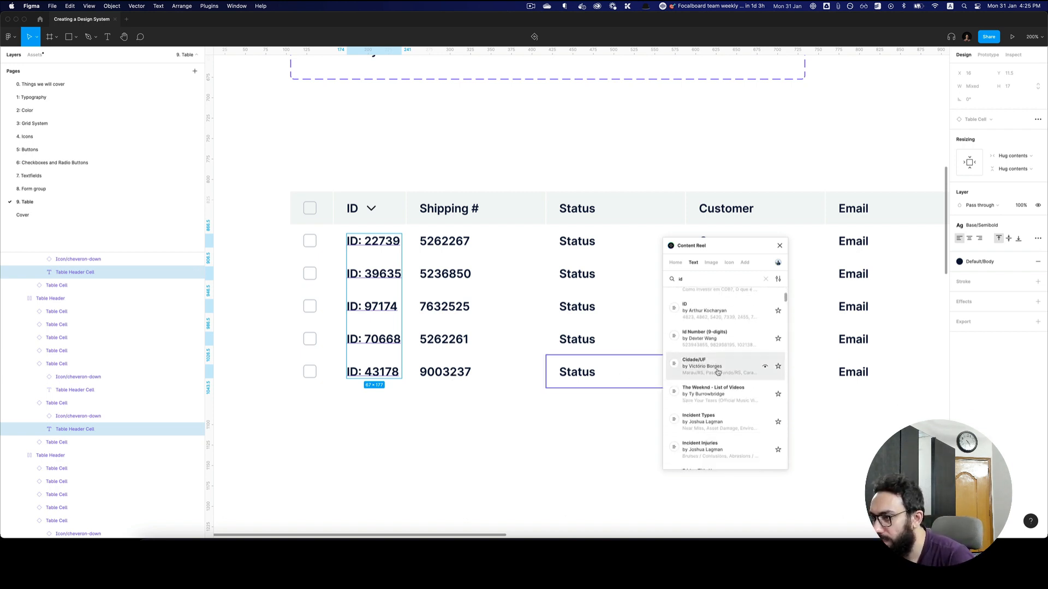
scroll(717, 373, down, 3)
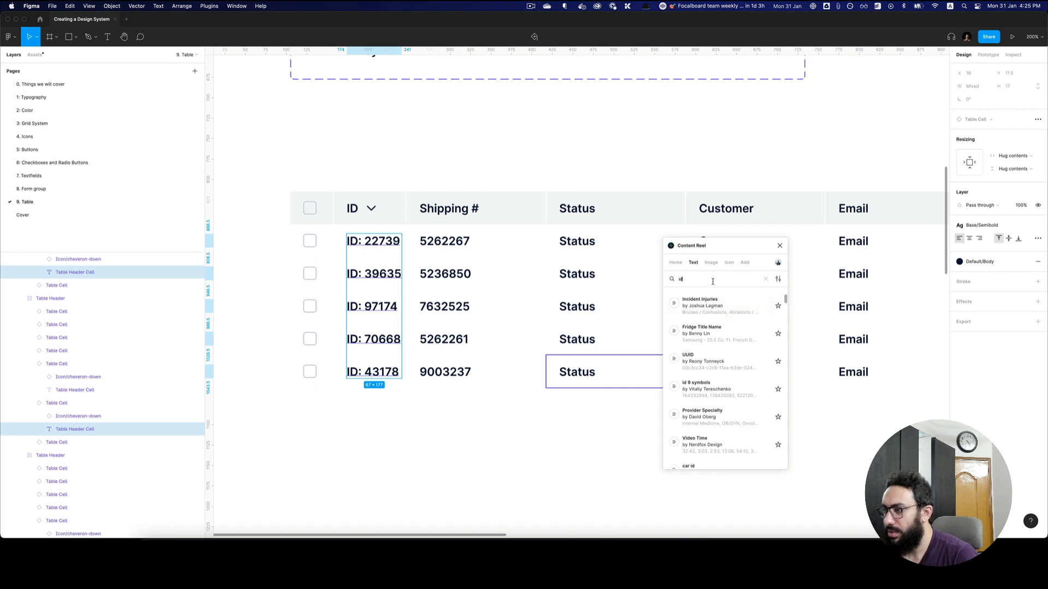
key(Return)
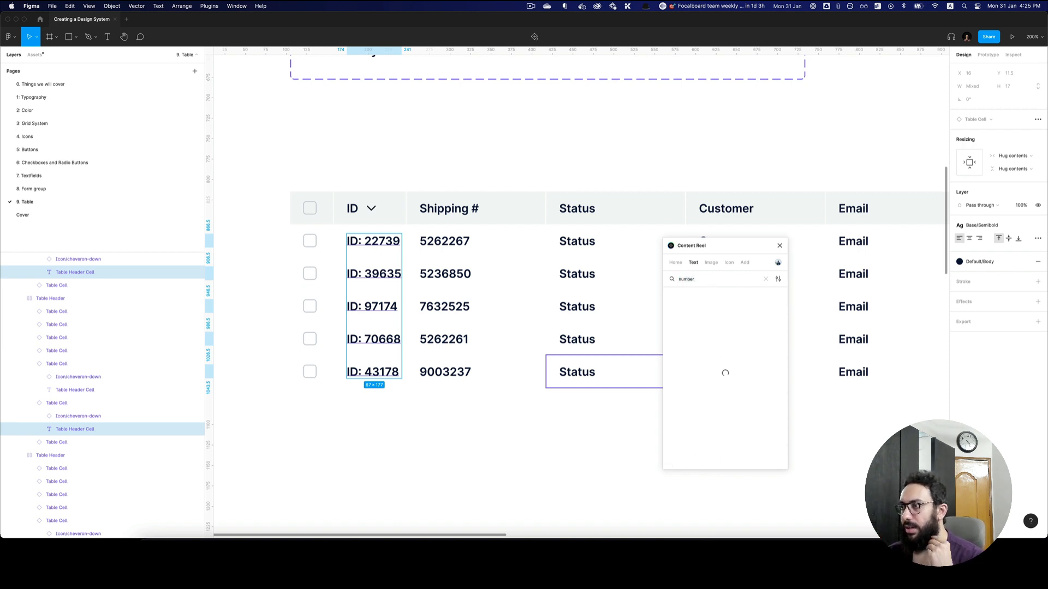
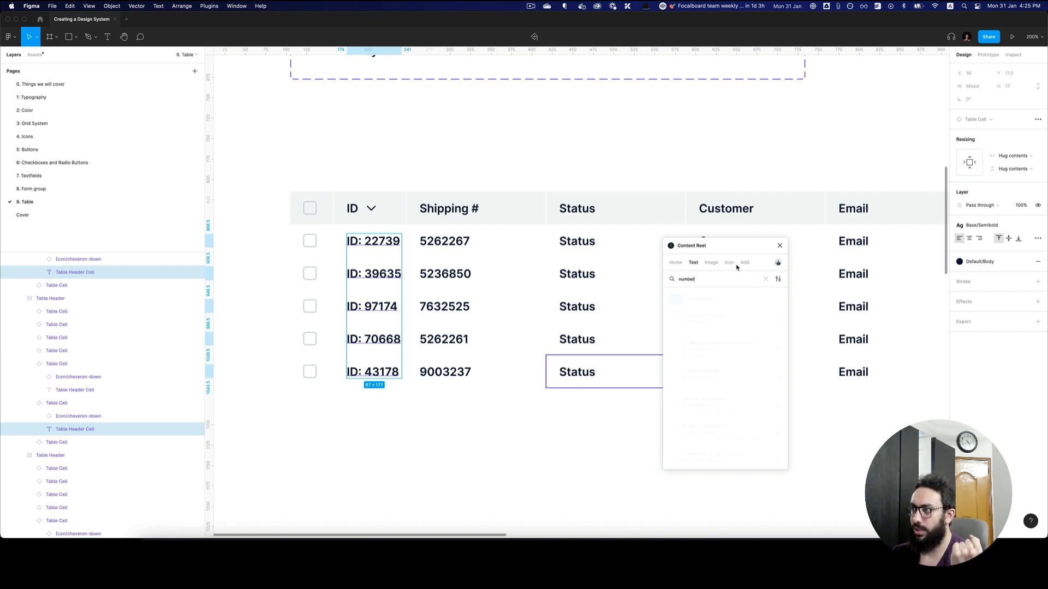
click(718, 327)
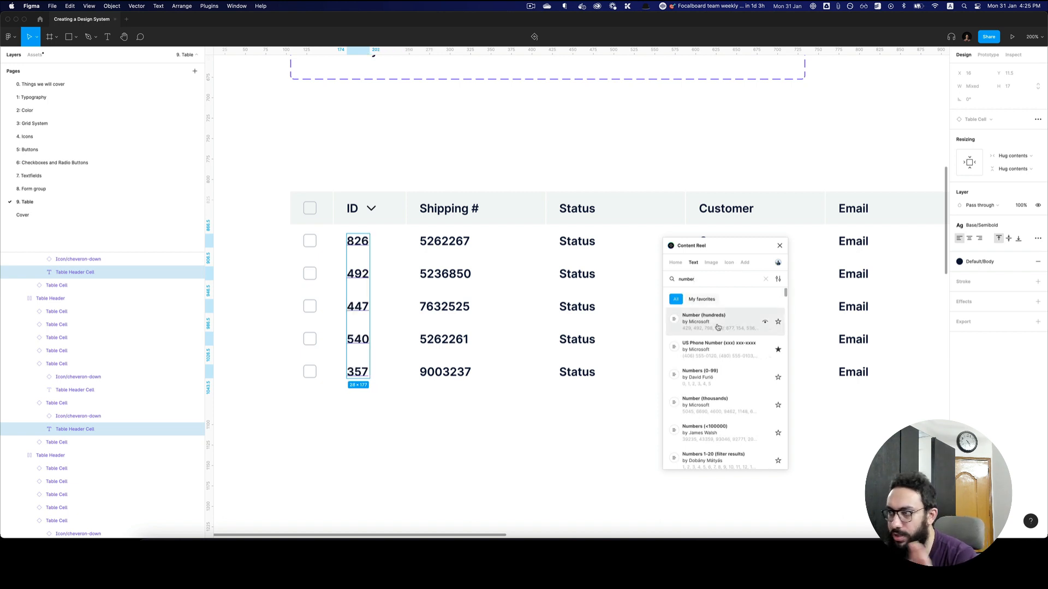
Step: Select the Status texts of all five body rows, search the text content for "status" and fill them with the Active/Inactive "Status" content
scroll(491, 251, right, 3)
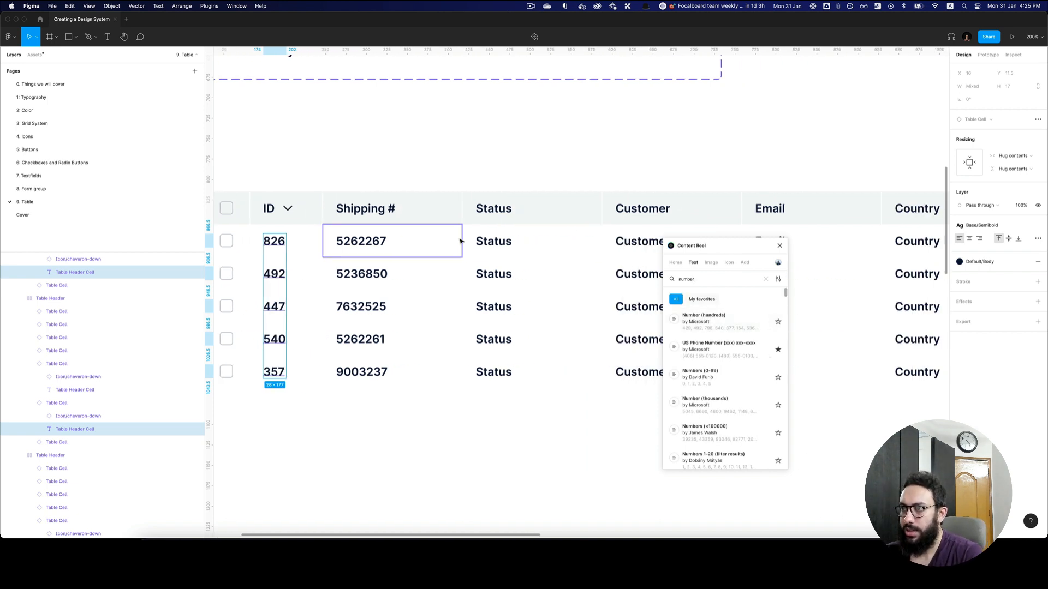
click(495, 244)
shift+click(499, 274)
shift+click(499, 307)
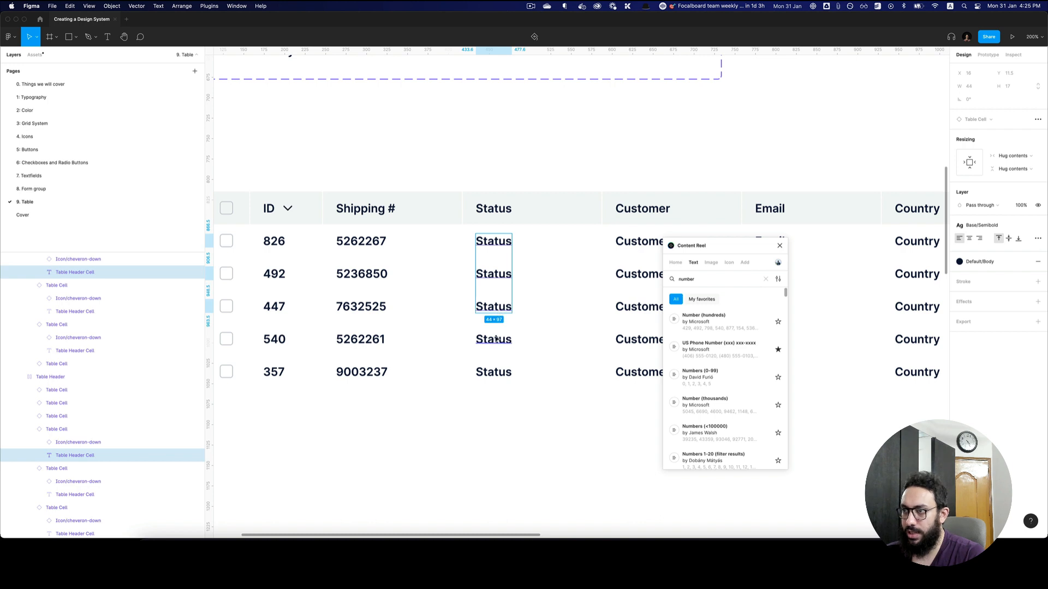
shift+click(499, 340)
shift+click(500, 379)
double_click(692, 280)
text(stat)
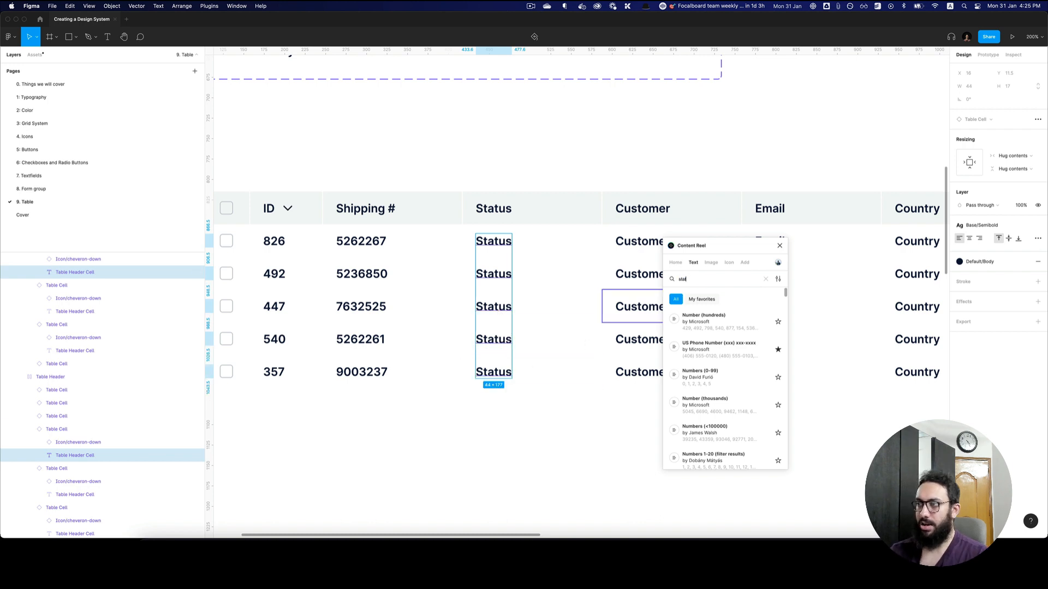
text(us)
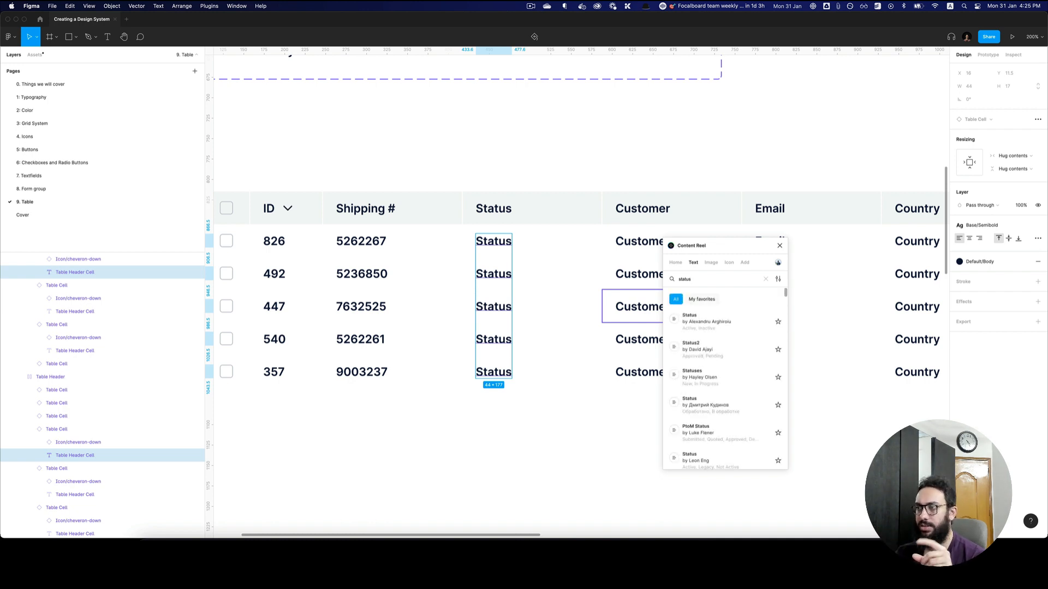
click(708, 325)
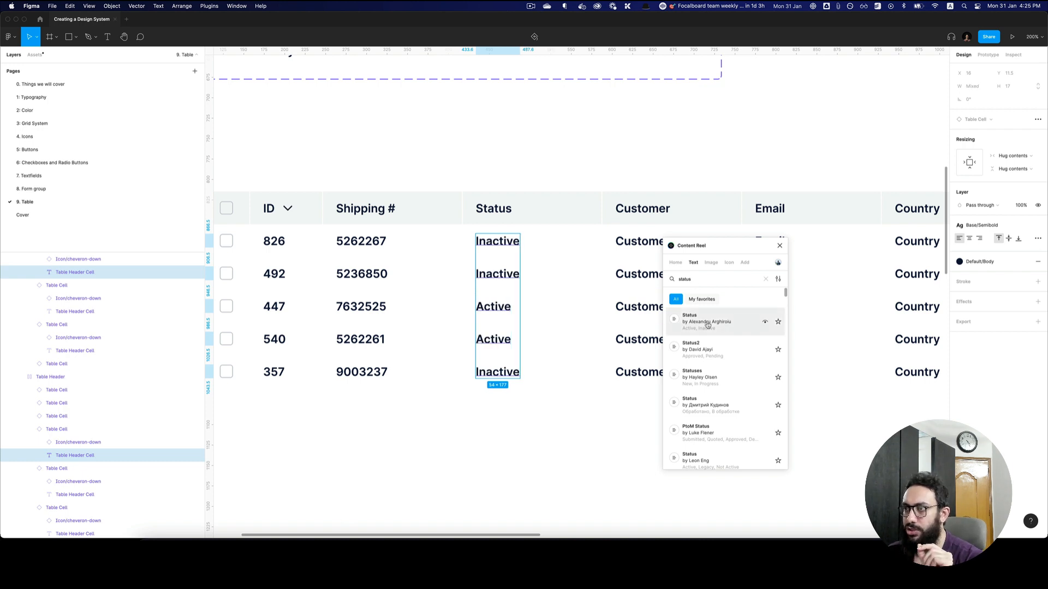
Step: Fill the text of the five Customer body cells with Content Reel's M-Customer list, searching for "customer"
scroll(601, 304, right, 3)
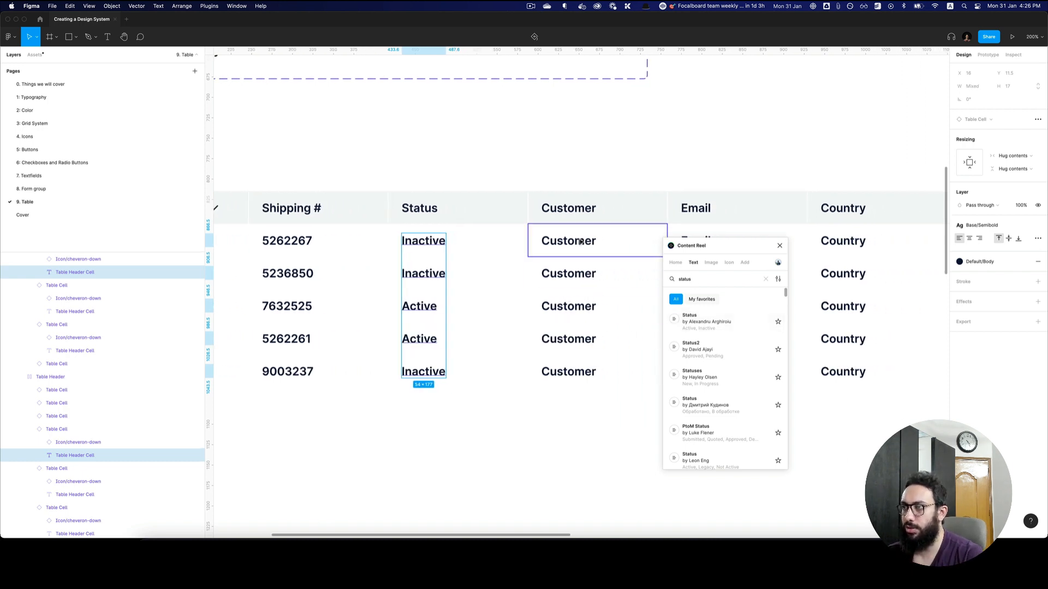
click(581, 242)
shift+click(573, 276)
shift+click(573, 308)
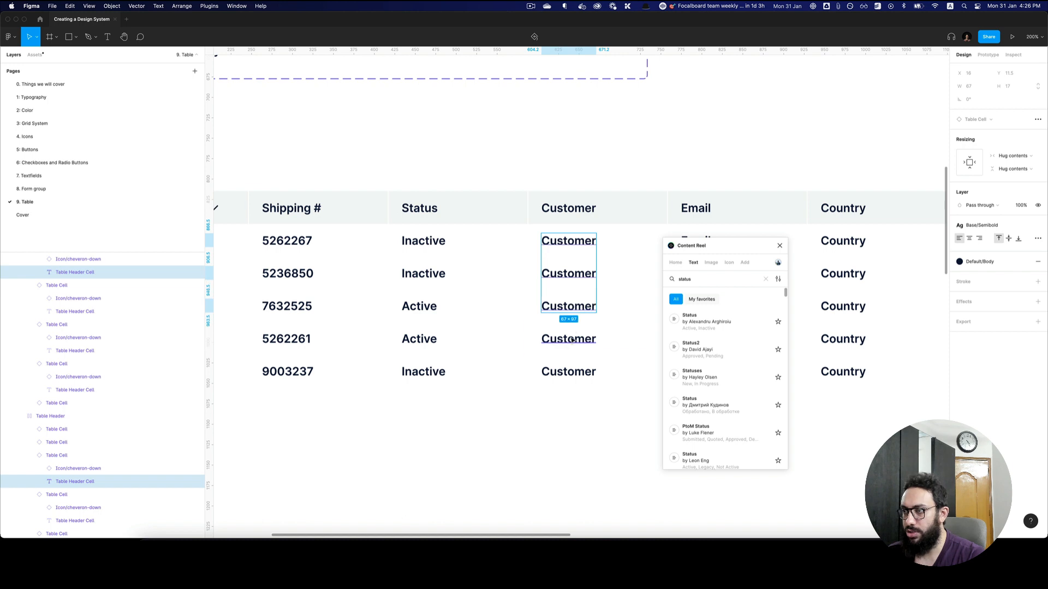
shift+click(573, 340)
shift+click(573, 373)
key(super+a)
text(c)
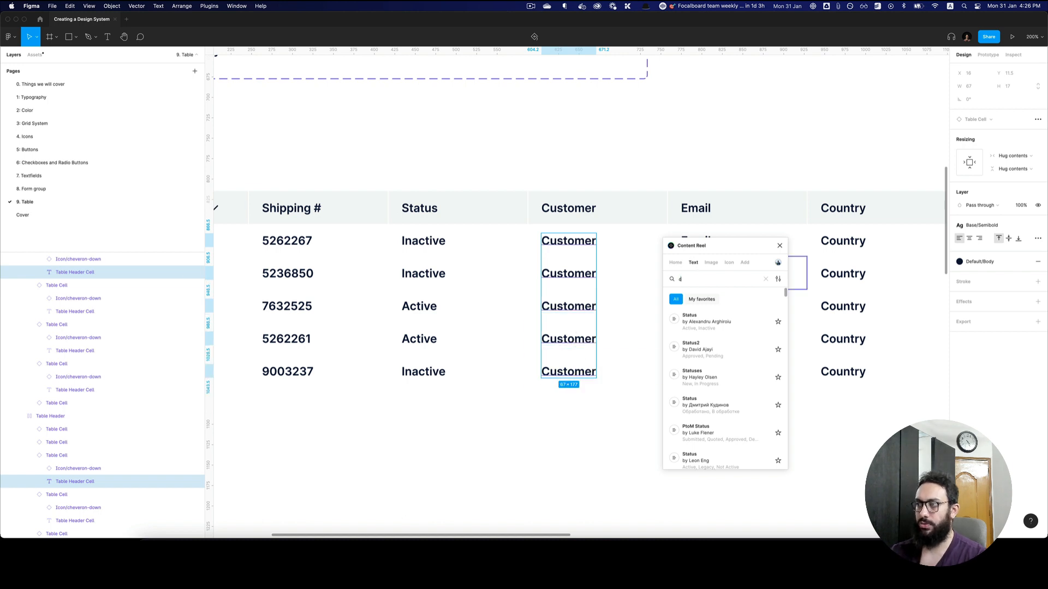
text(ustomer)
scroll(571, 212, right, 5)
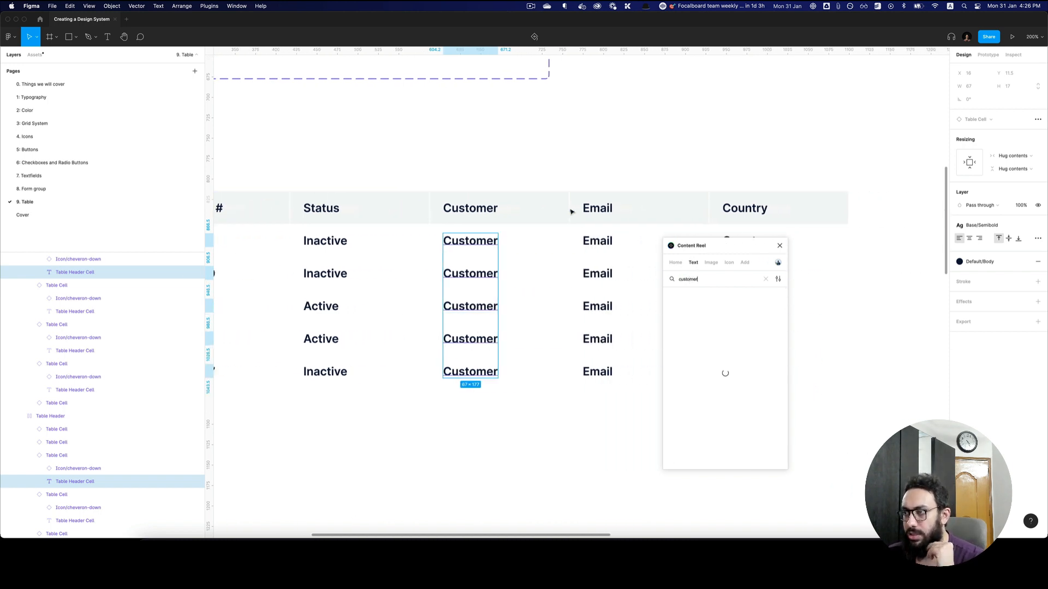
scroll(571, 212, right, 4)
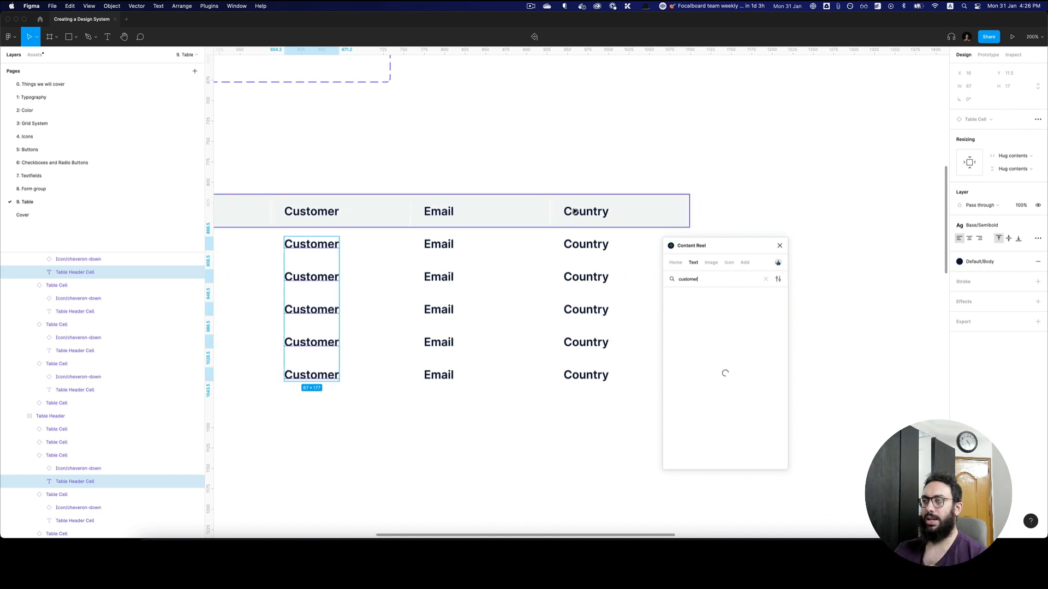
scroll(574, 212, left, 7)
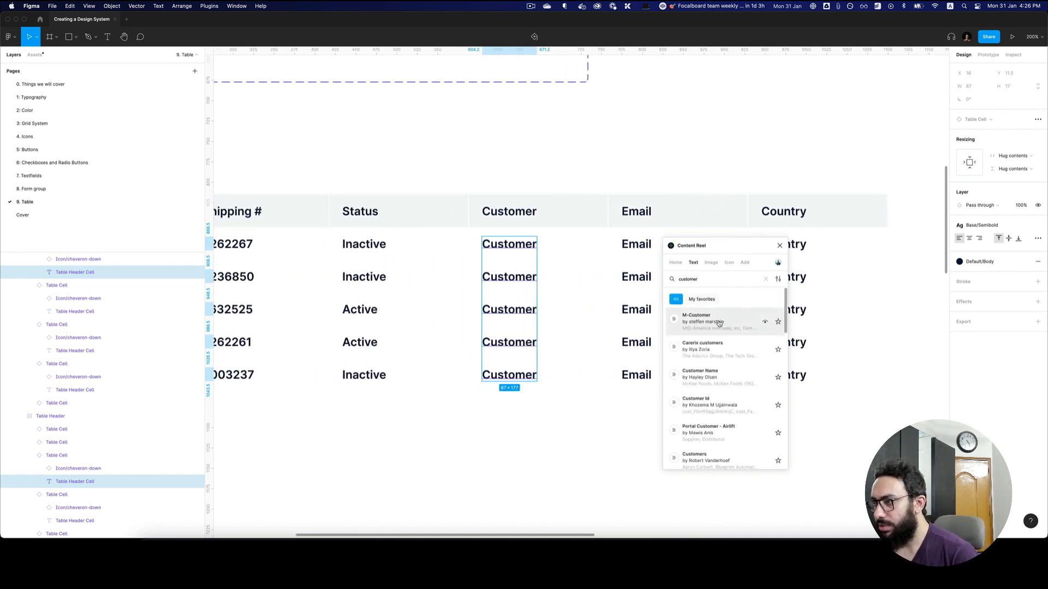
click(719, 324)
Step: Fill the text of the five Email body cells with Microsoft's Email list, searching Content Reel for "email"
scroll(510, 218, right, 4)
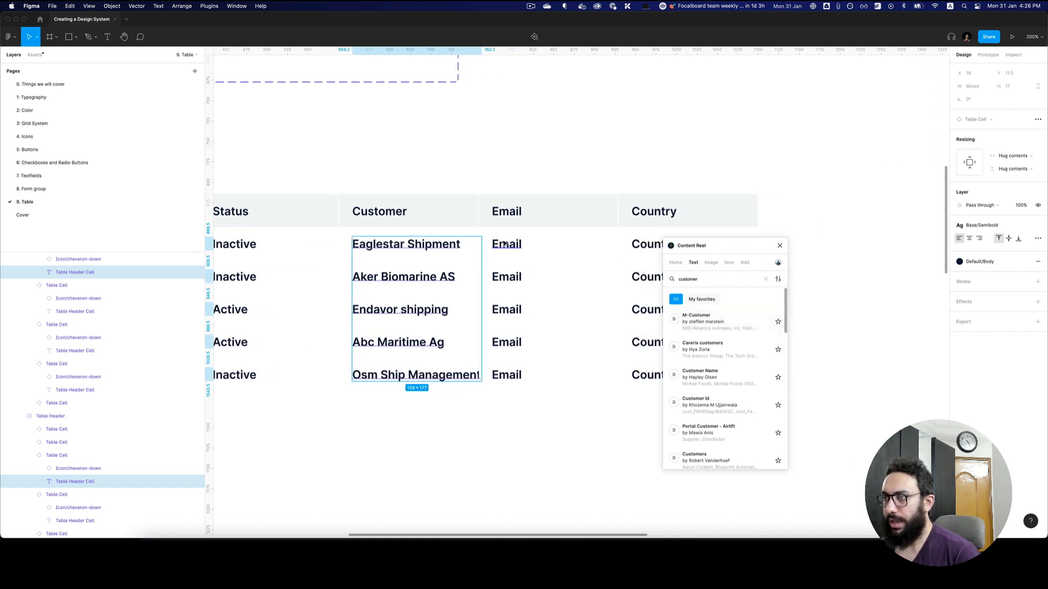
click(505, 244)
shift+click(505, 276)
shift+click(506, 309)
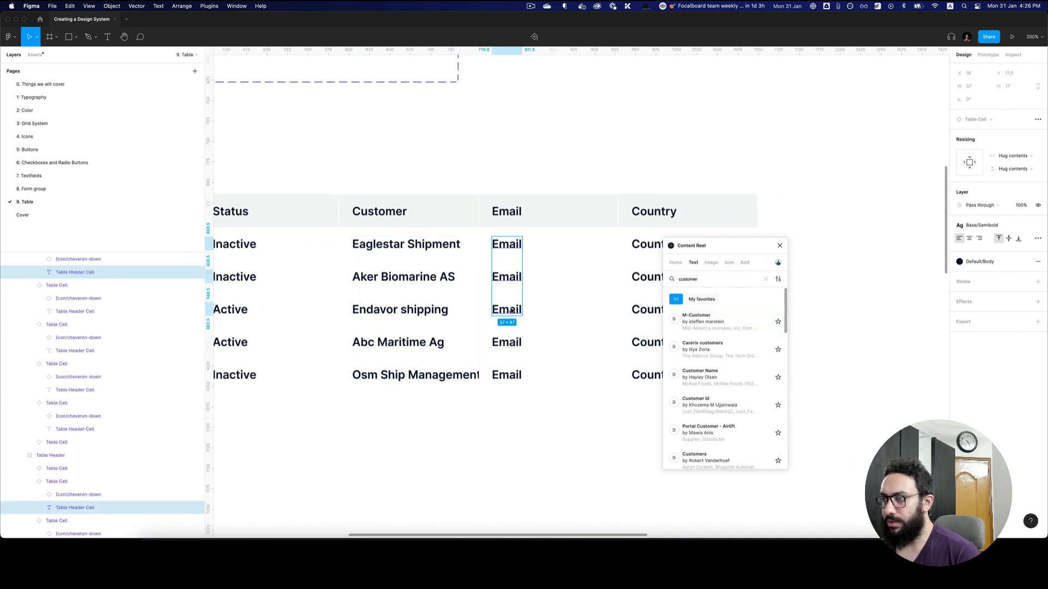
shift+click(515, 342)
shift+click(508, 375)
double_click(743, 275)
text(email)
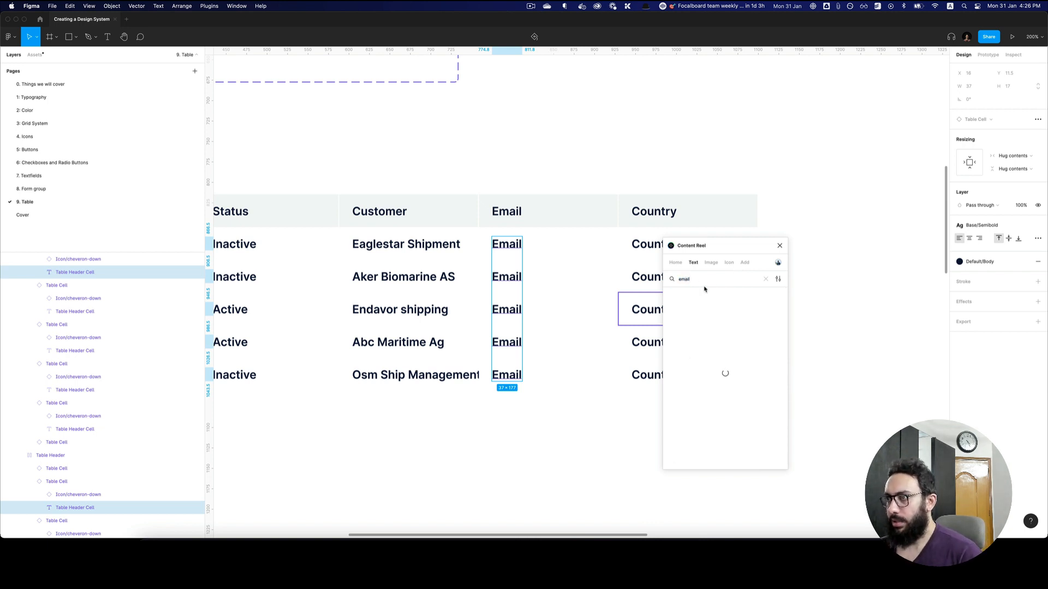
scroll(596, 244, right, 4)
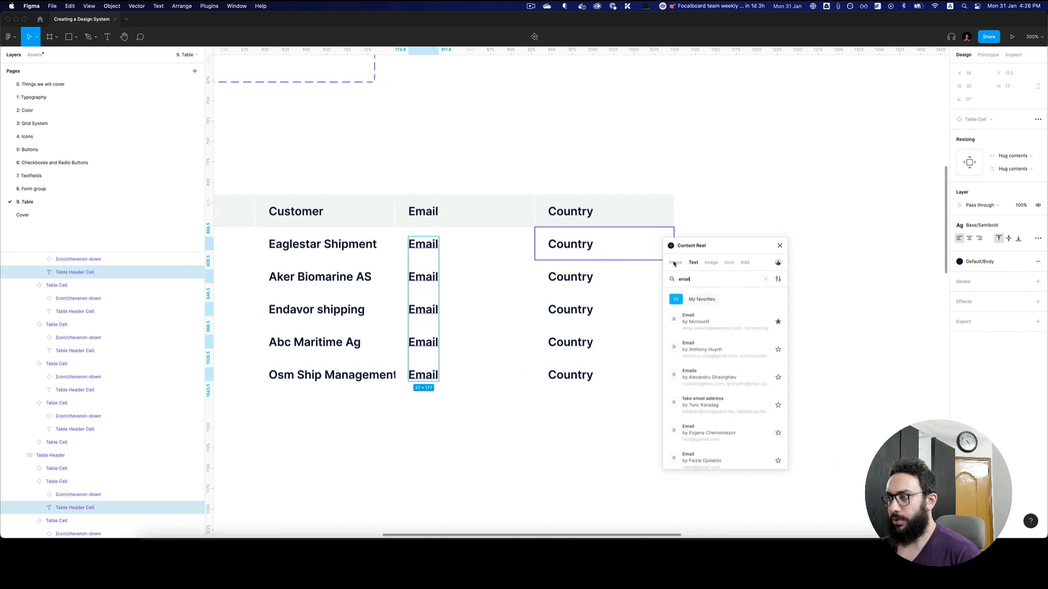
click(696, 322)
Step: Fill the text of the five Country body cells with the second Country list found by searching "country", and close Content Reel
super+click(583, 247)
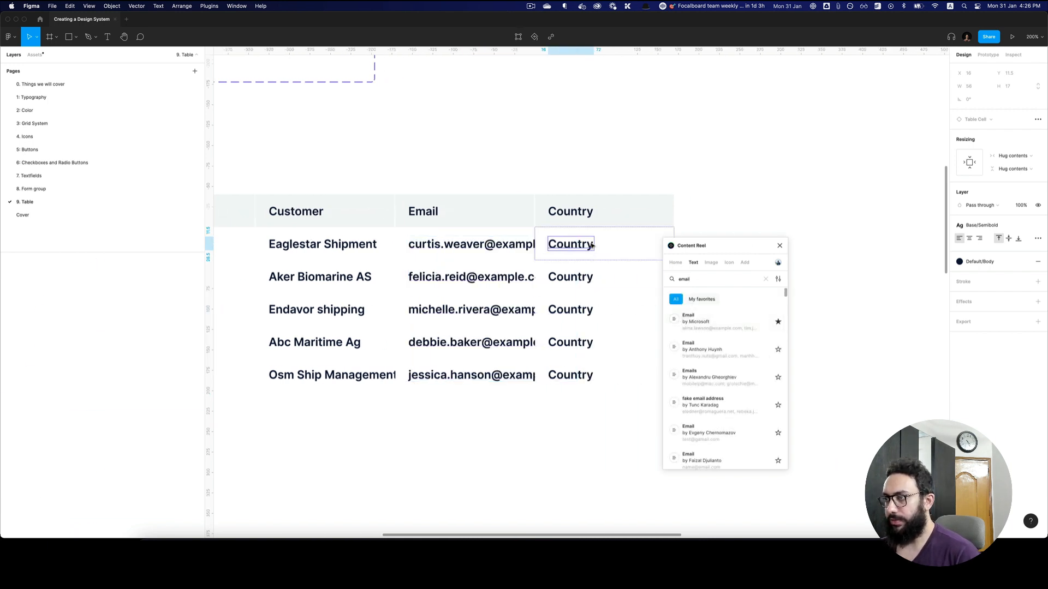
shift+super+click(586, 279)
shift+super+click(577, 312)
shift+super+click(573, 347)
shift+super+click(571, 377)
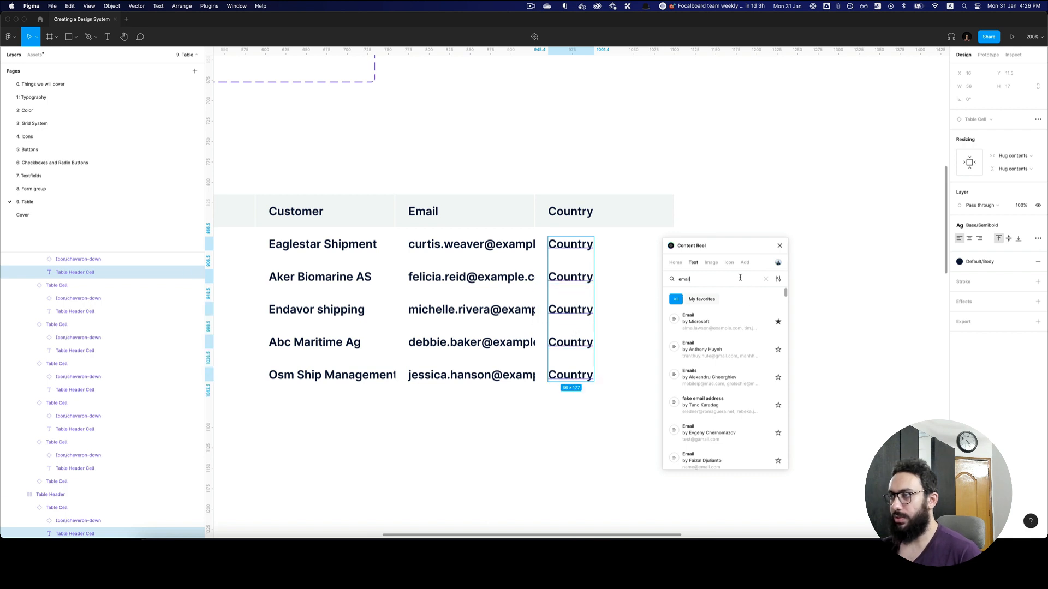
text(country)
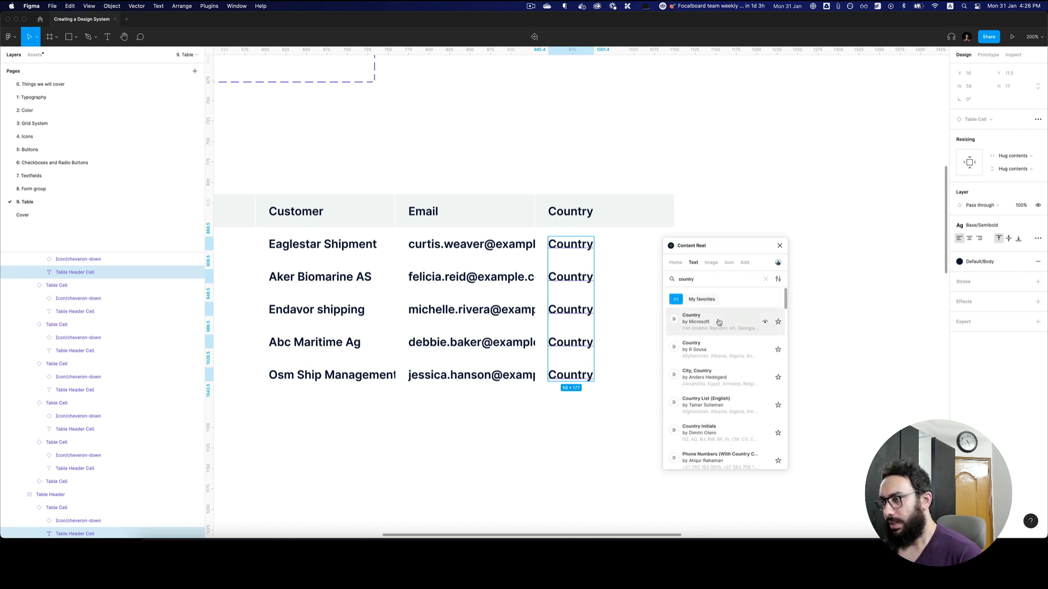
click(718, 323)
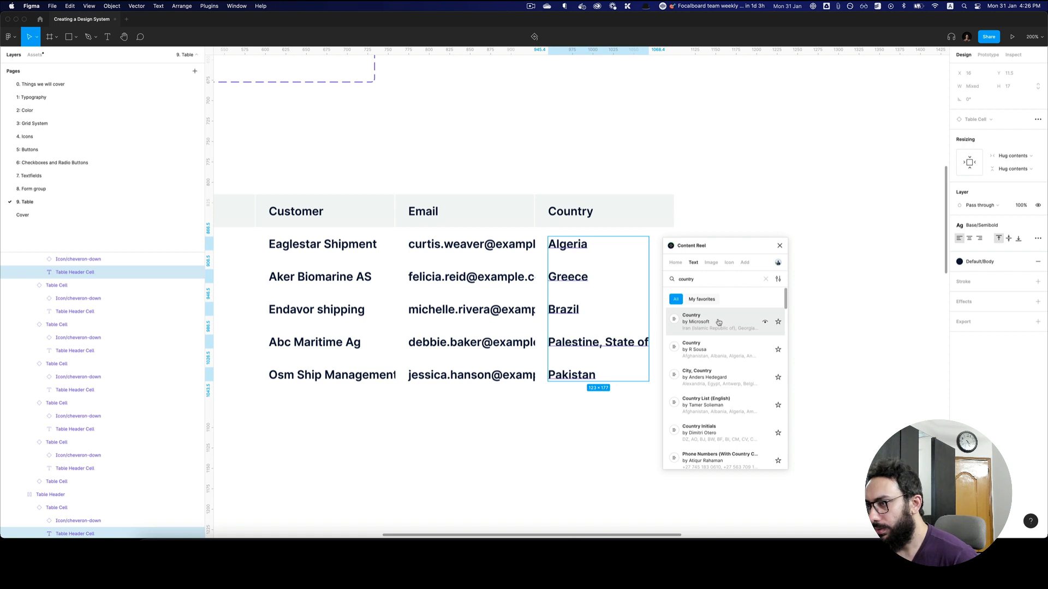
click(719, 355)
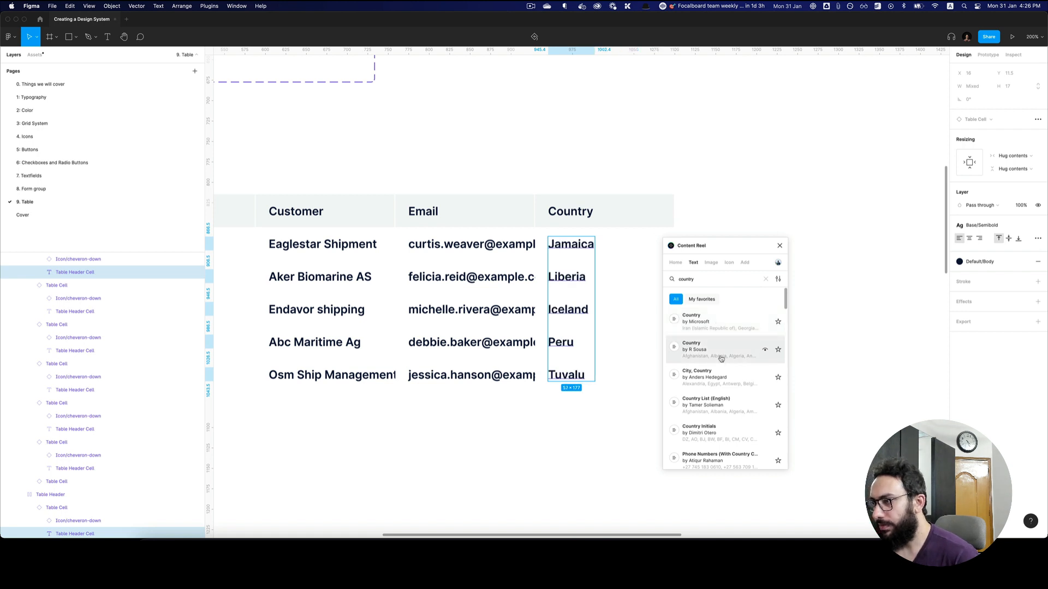
click(782, 246)
Step: Try widening the whole table component to about 1119, and undo the resize
key(shift+0)
click(776, 232)
click(699, 241)
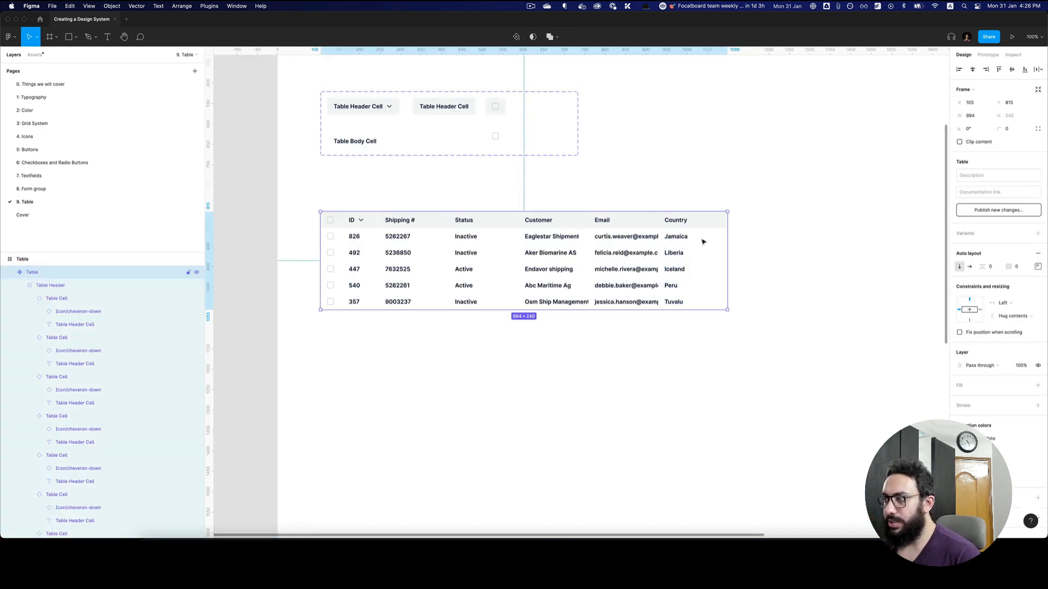
drag(726, 236, 778, 238)
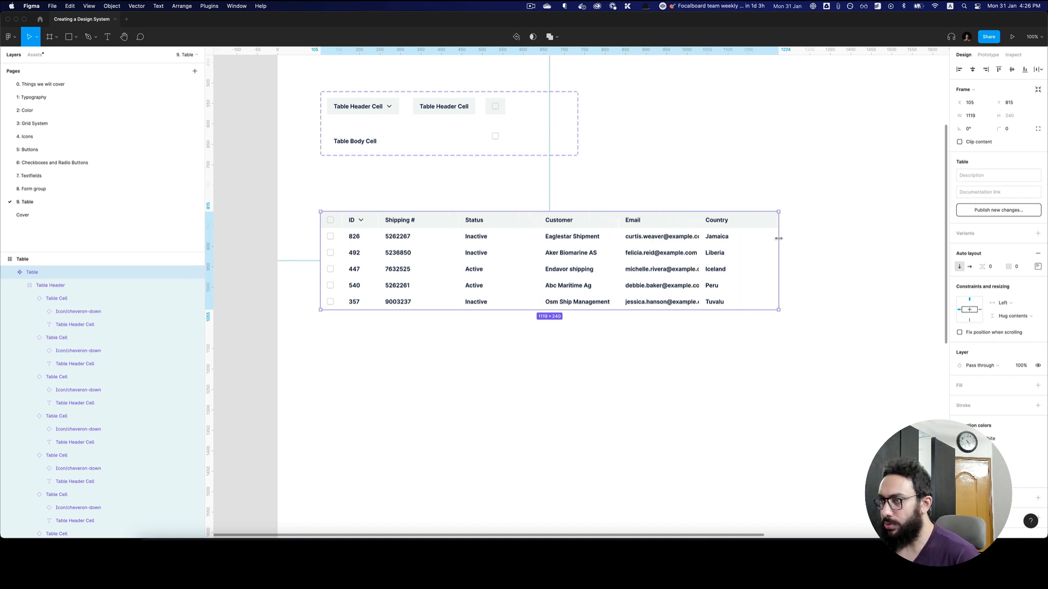
key(ctrl+z)
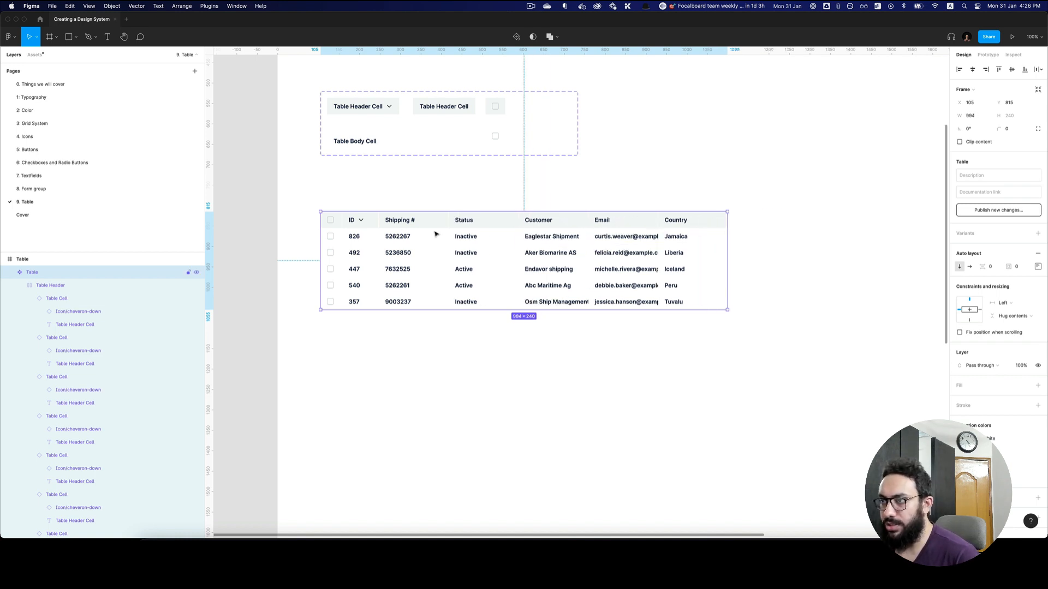
Step: Narrow the Shipping # header cell to a width of 112
double_click(486, 225)
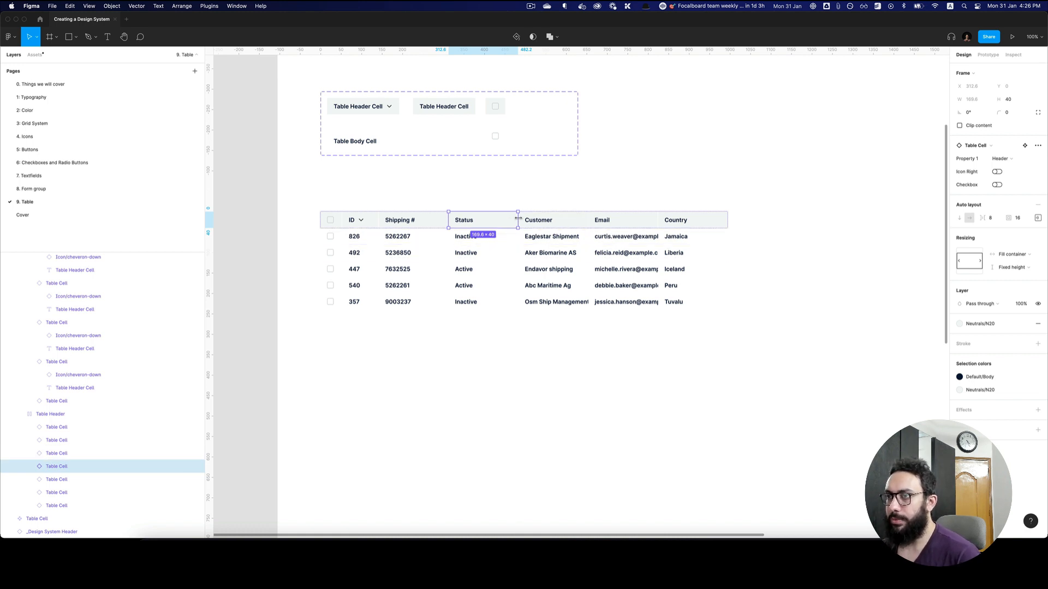
click(432, 218)
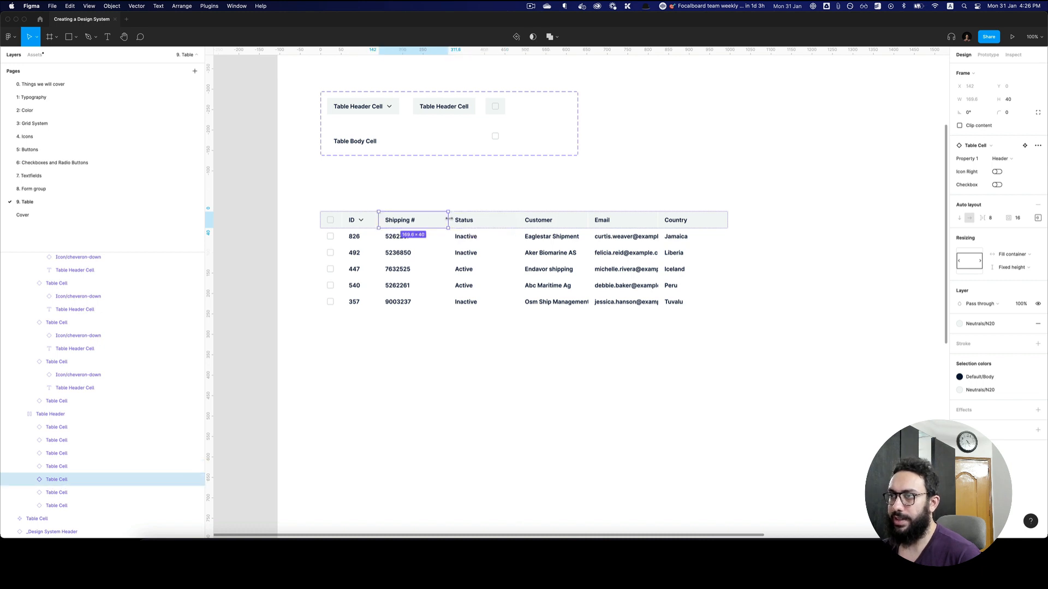
drag(448, 219, 424, 220)
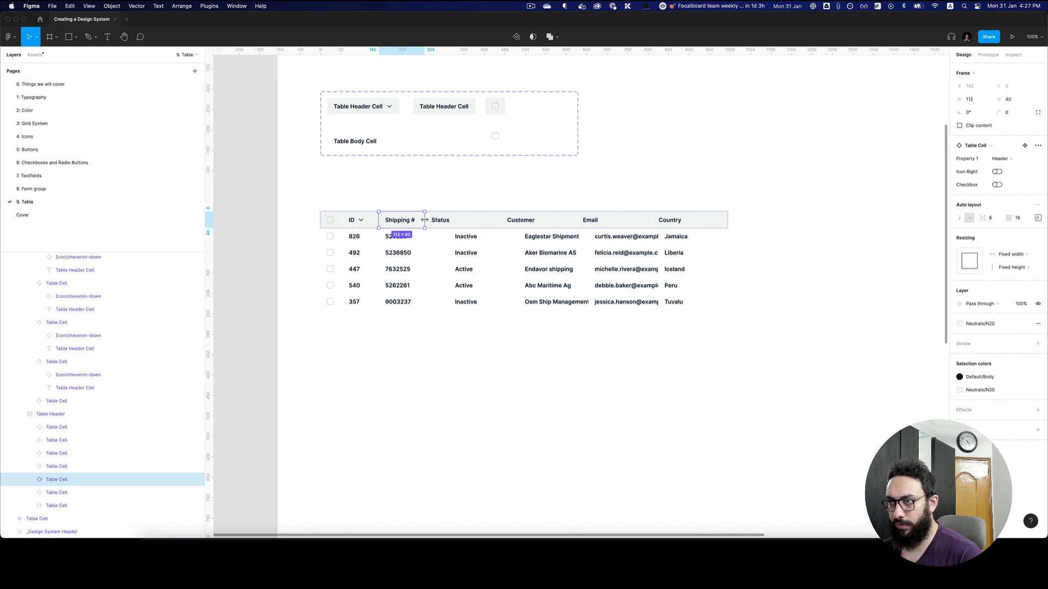
key(super+plus)
click(401, 239)
double_click(401, 239)
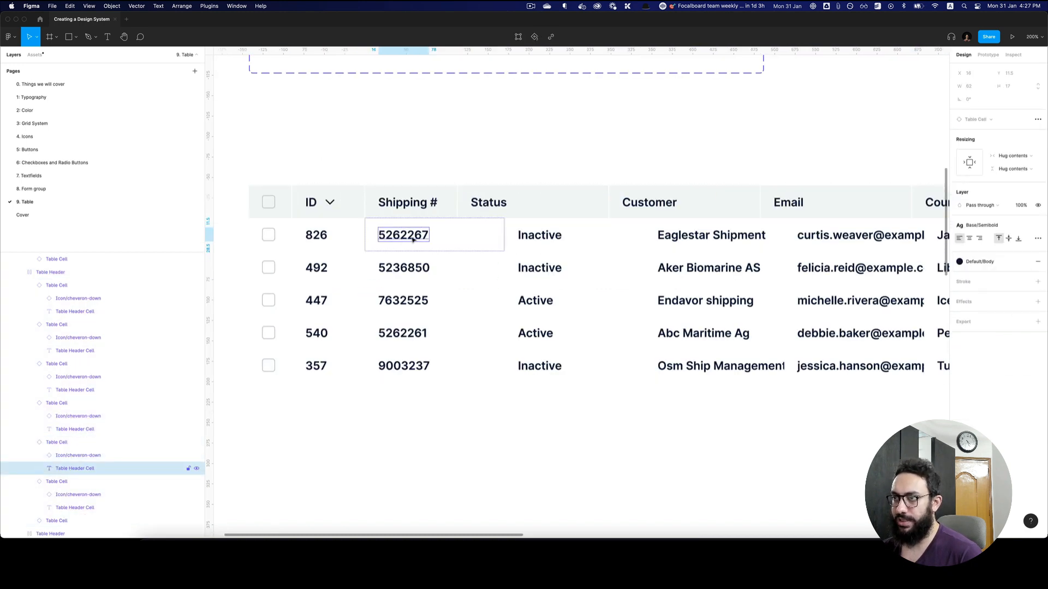
key(Escape)
shift+click(455, 264)
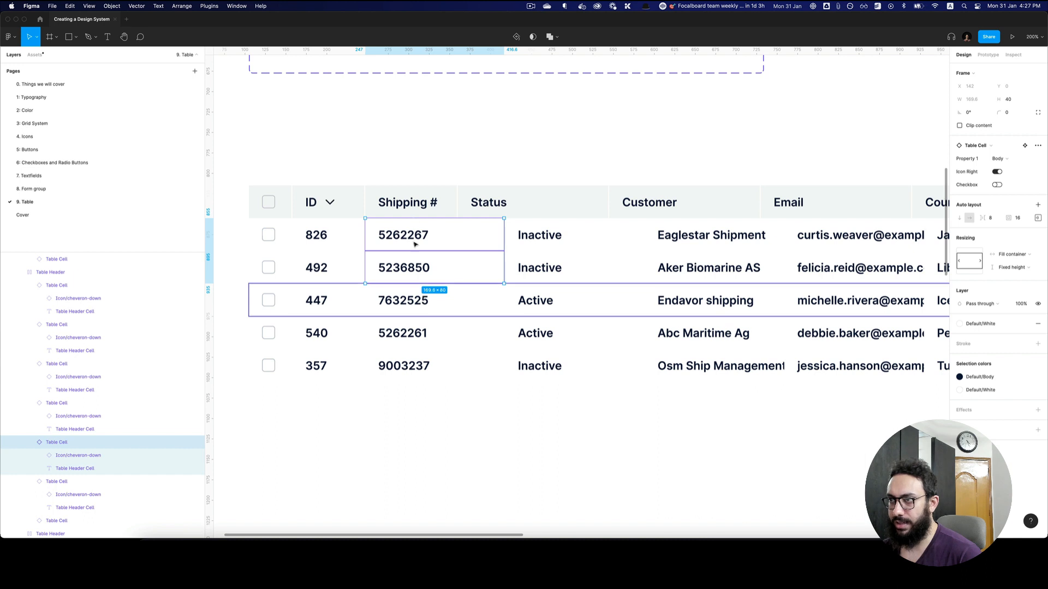
double_click(418, 210)
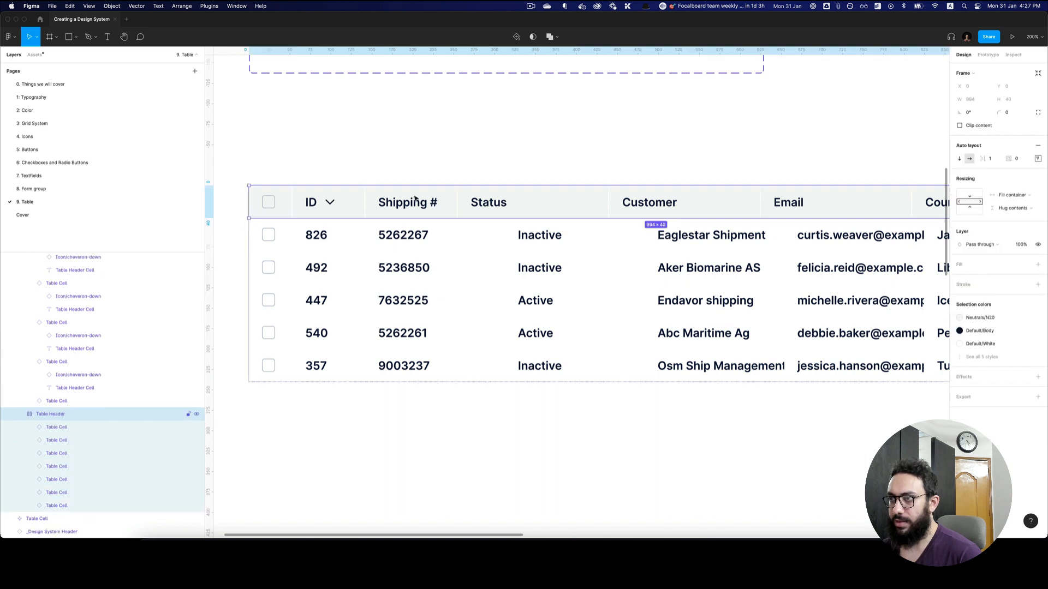
click(973, 101)
key(Escape)
Step: Switch the five Shipping # body cells to fixed width and set their width to 112
double_click(438, 236)
shift+click(426, 269)
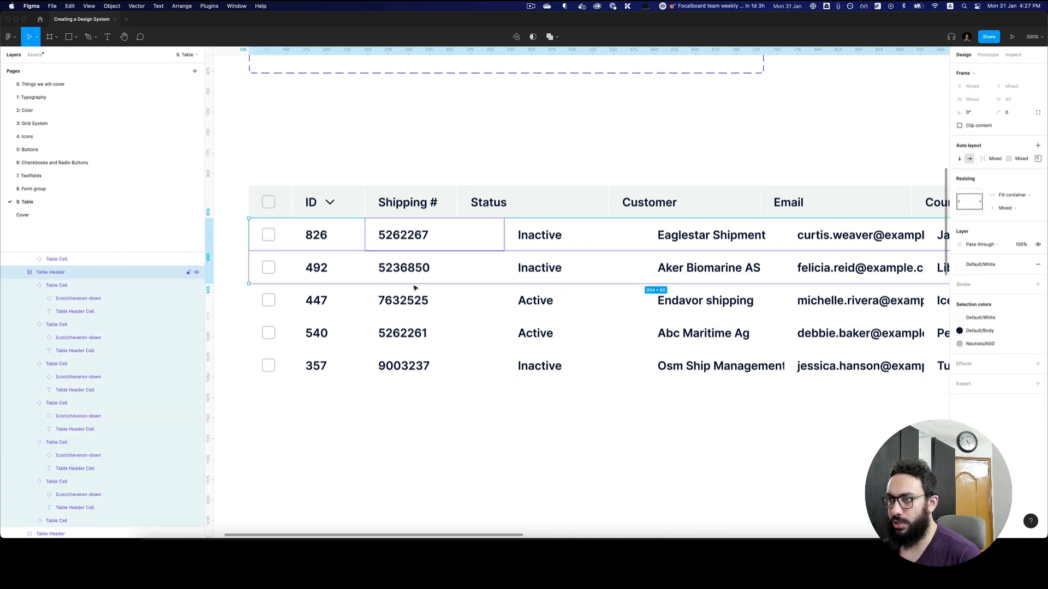
shift+click(418, 301)
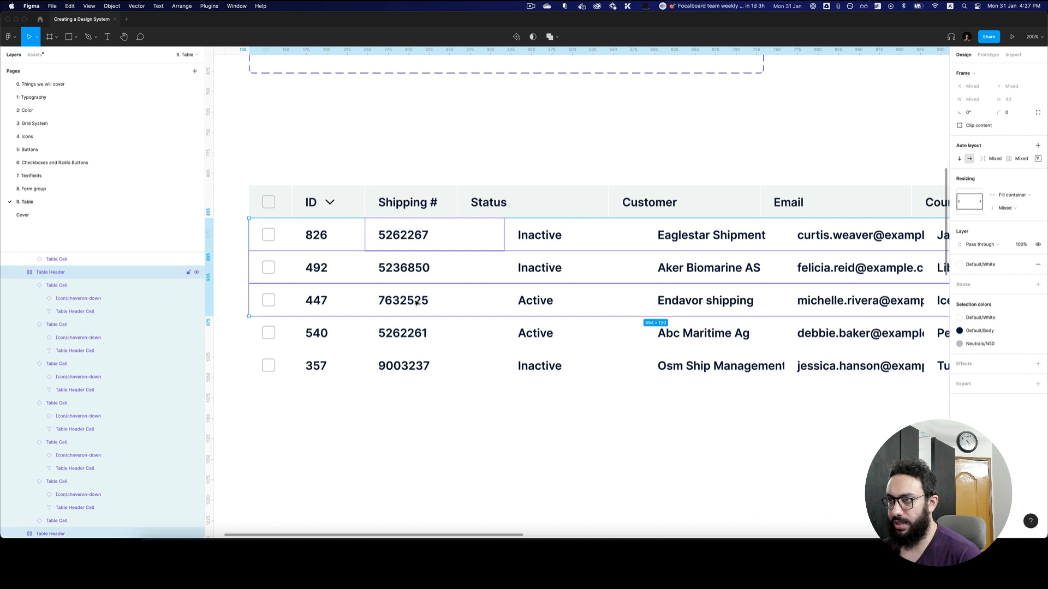
shift+click(421, 265)
shift+double_click(417, 333)
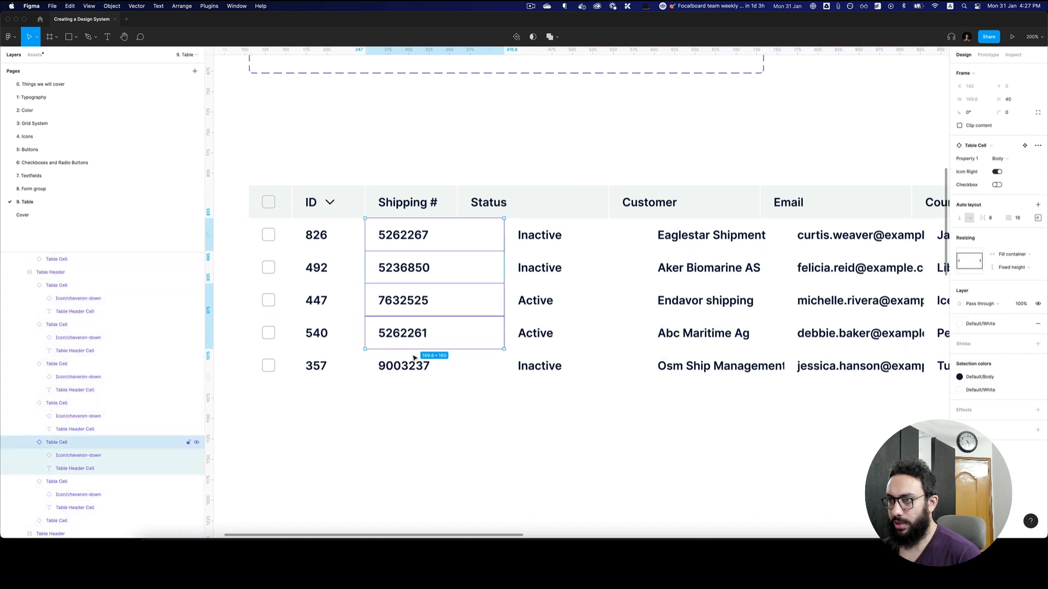
shift+double_click(415, 365)
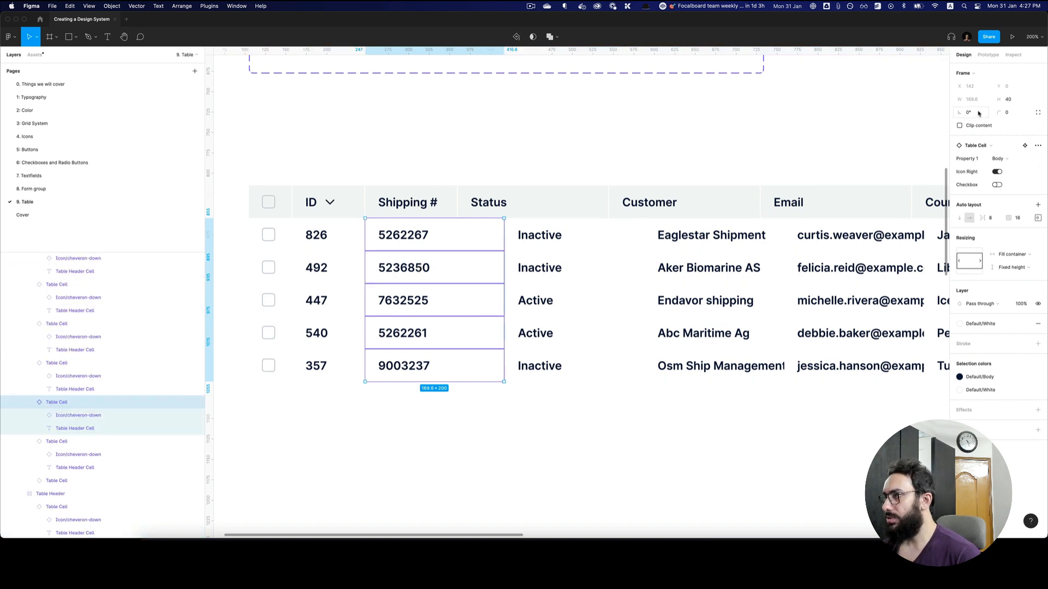
click(1010, 255)
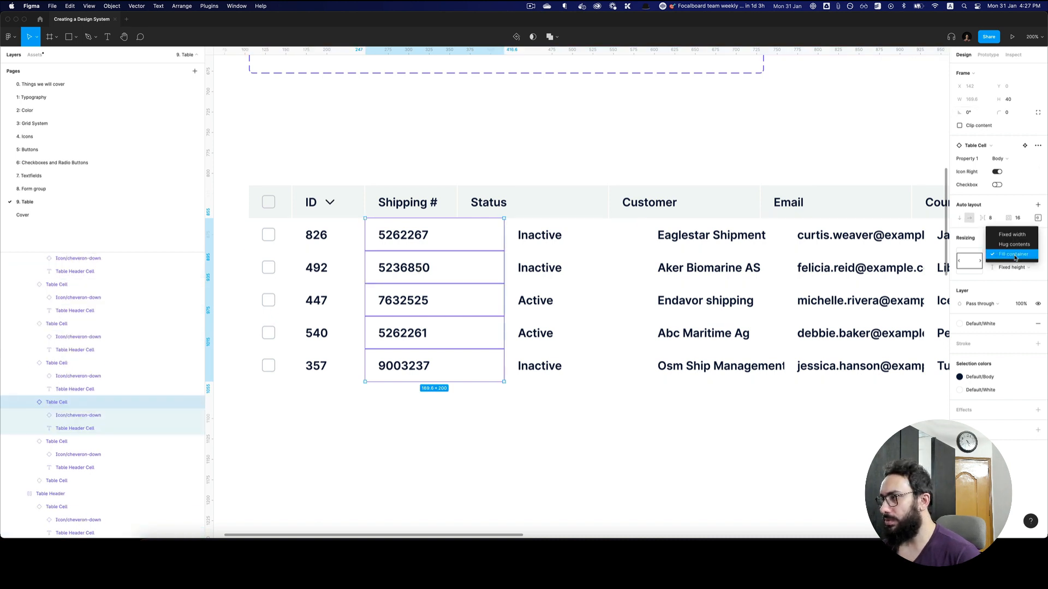
click(1010, 229)
click(970, 101)
text(112)
key(Return)
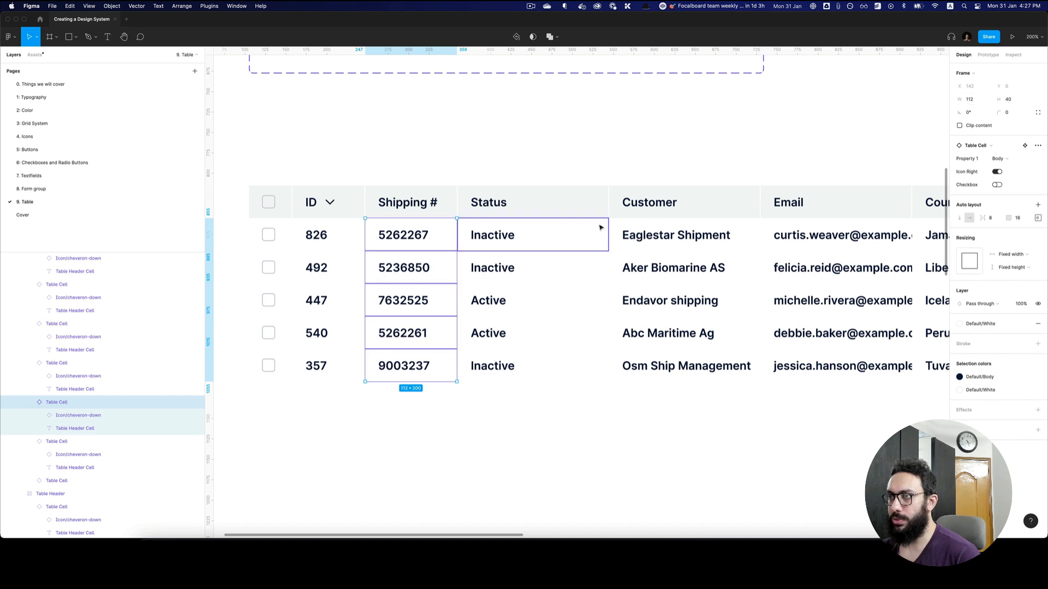
Step: Narrow the Status header cell to a width of 112
double_click(584, 204)
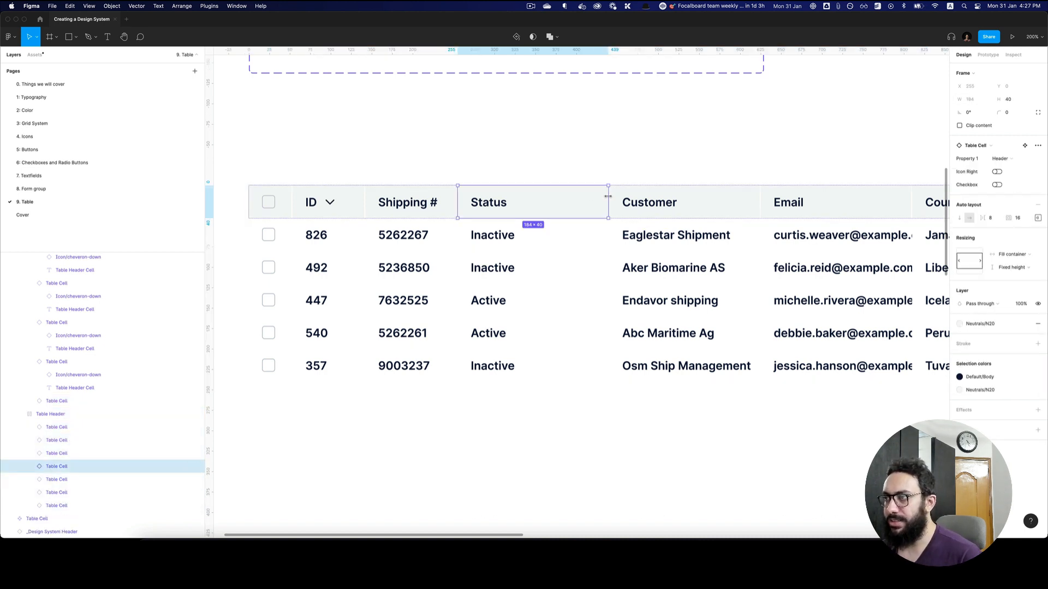
drag(609, 198, 543, 200)
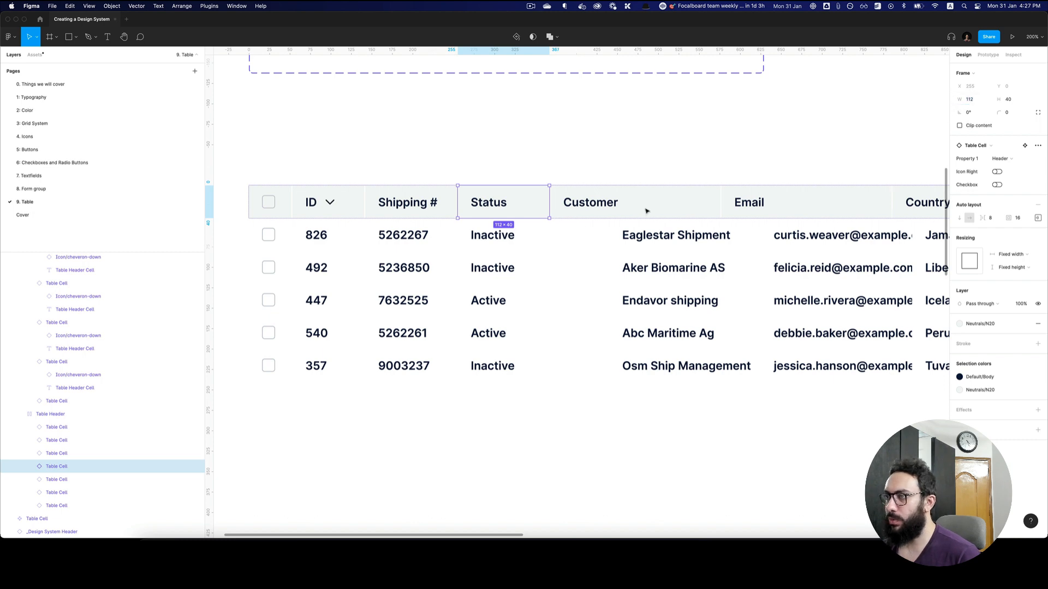
Step: Set the five Status body cells to a fixed width of 112
double_click(511, 236)
shift+click(509, 269)
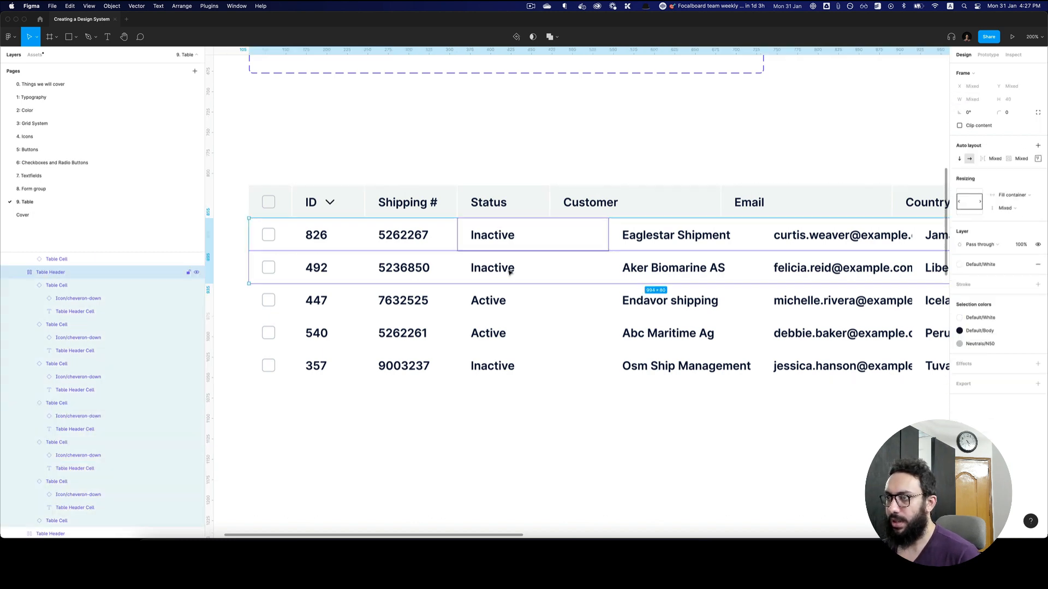
shift+click(504, 304)
shift+click(502, 335)
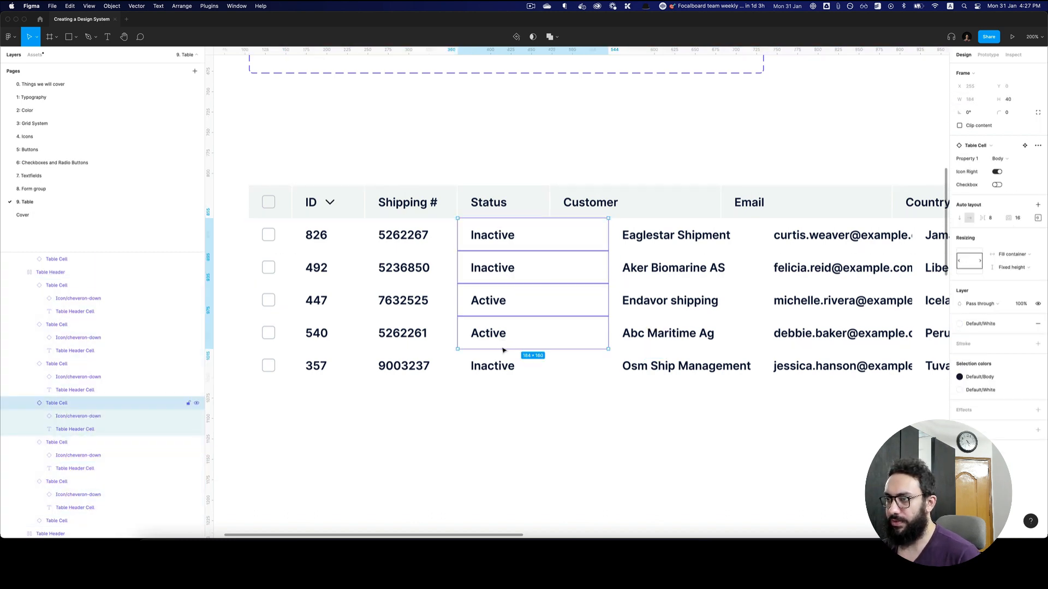
shift+click(503, 367)
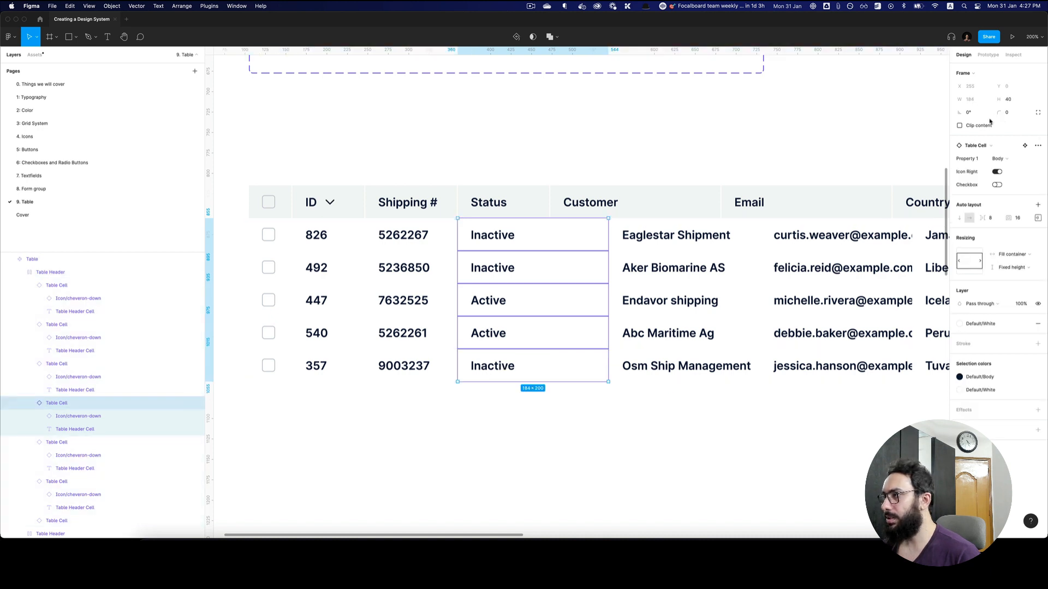
click(970, 100)
text(112)
key(Return)
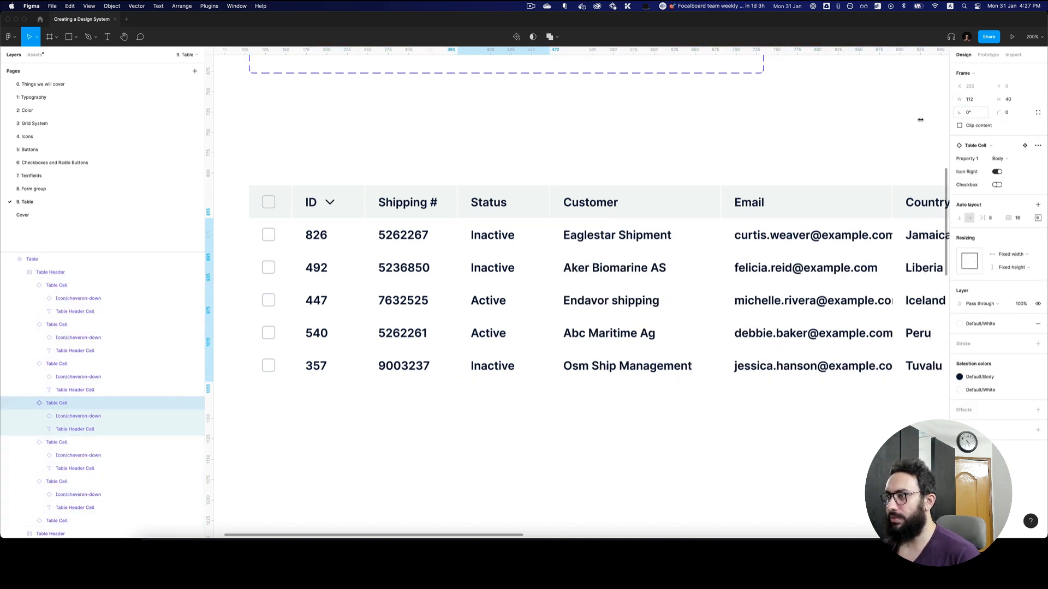
Step: Narrow the Country header cell to a fixed width of 112
click(748, 136)
key(super+minus)
drag(728, 137, 609, 152)
click(663, 192)
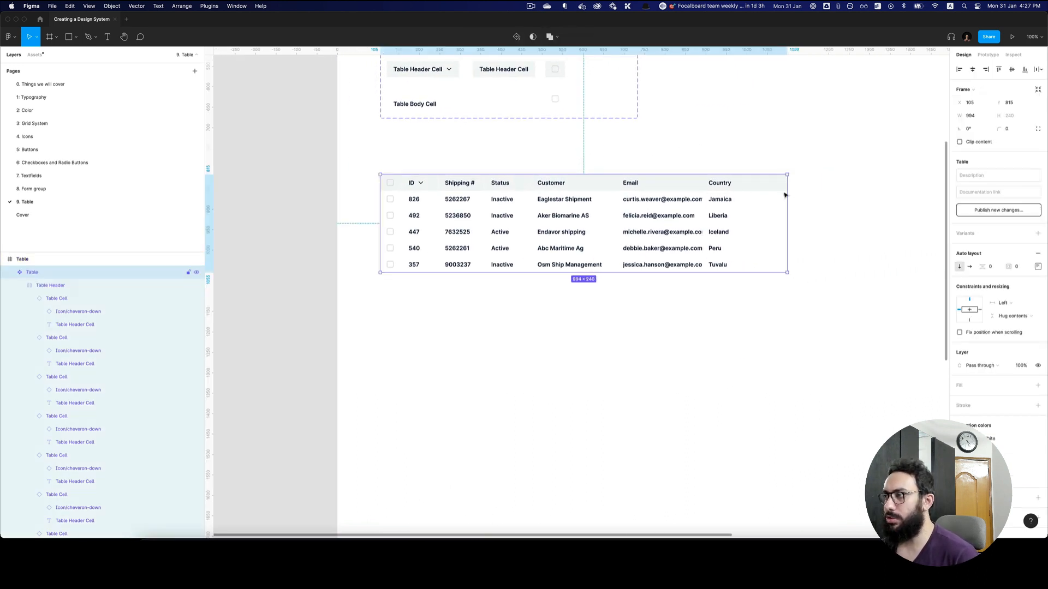
double_click(734, 186)
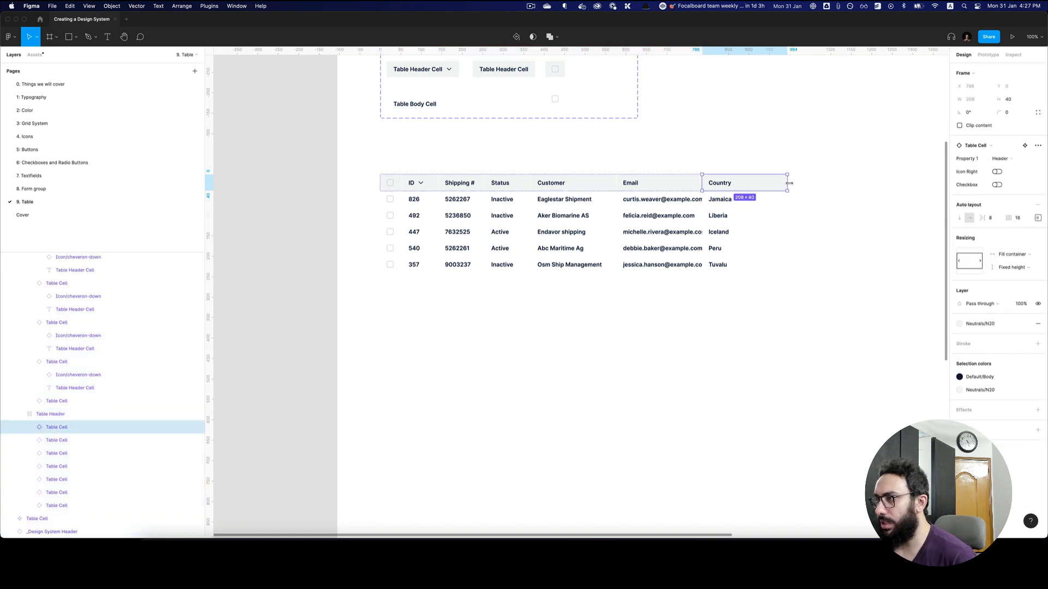
key(shift+super+Left)
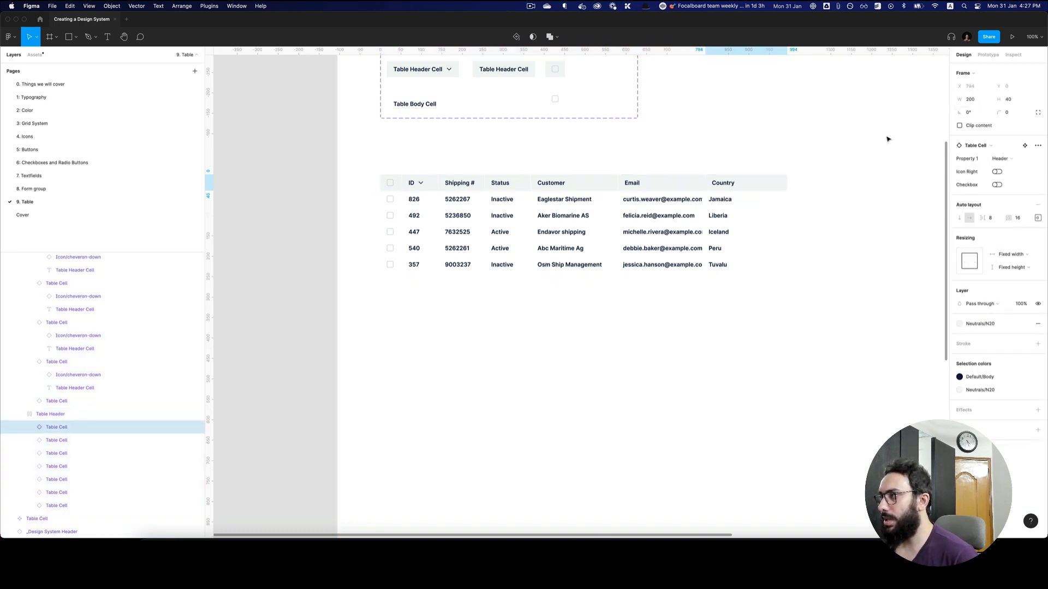
click(976, 99)
text(112)
key(Return)
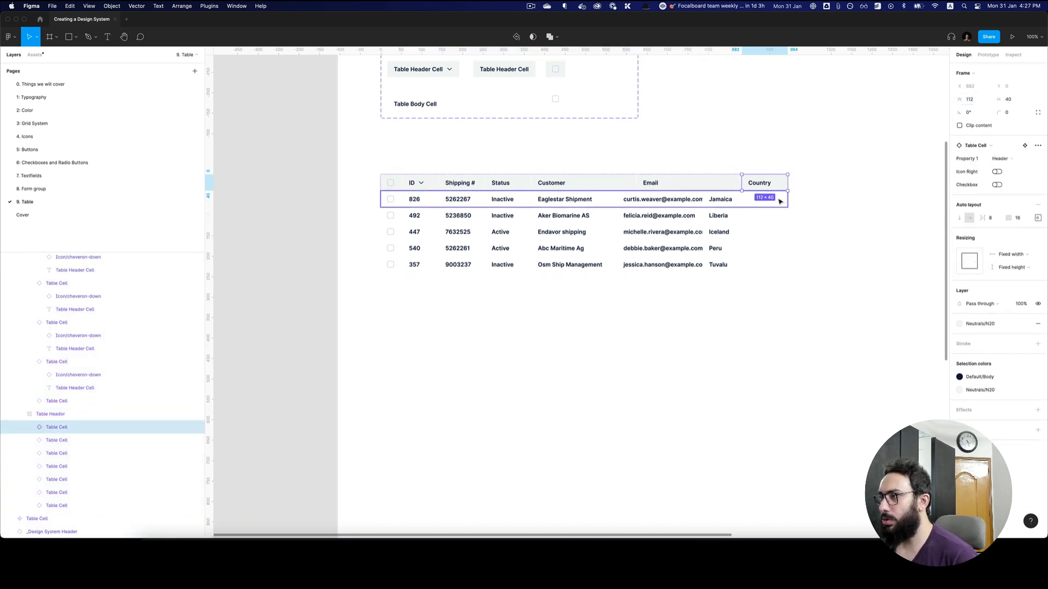
Step: Select the five Country body cells and set them to a fixed width of 112
key(super+equal)
double_click(719, 203)
scroll(709, 218, up, 1)
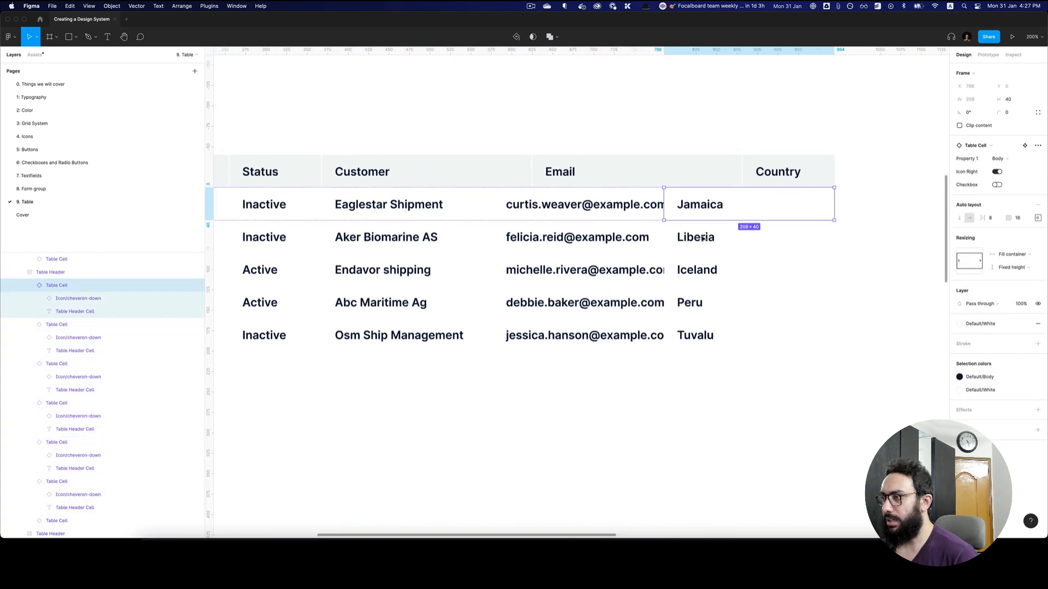
shift+click(704, 236)
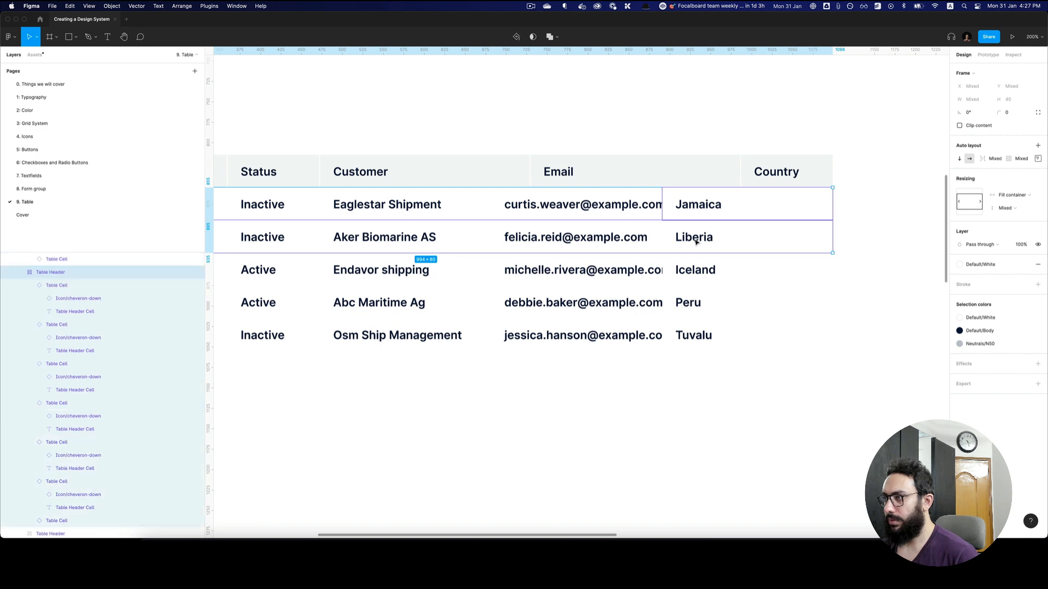
click(696, 241)
shift+click(710, 206)
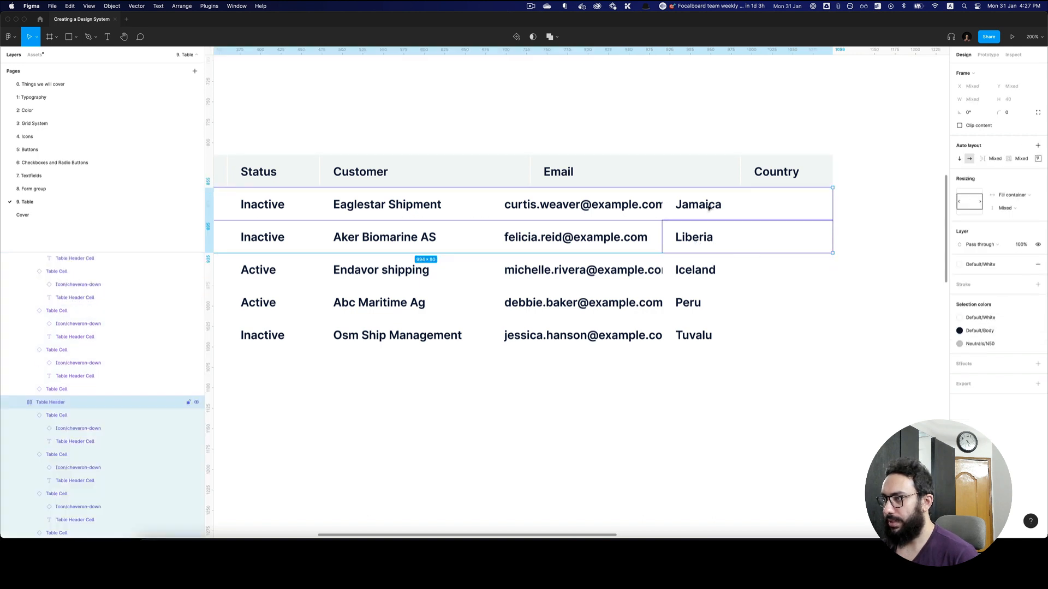
shift+click(692, 273)
shift+click(689, 304)
shift+click(696, 334)
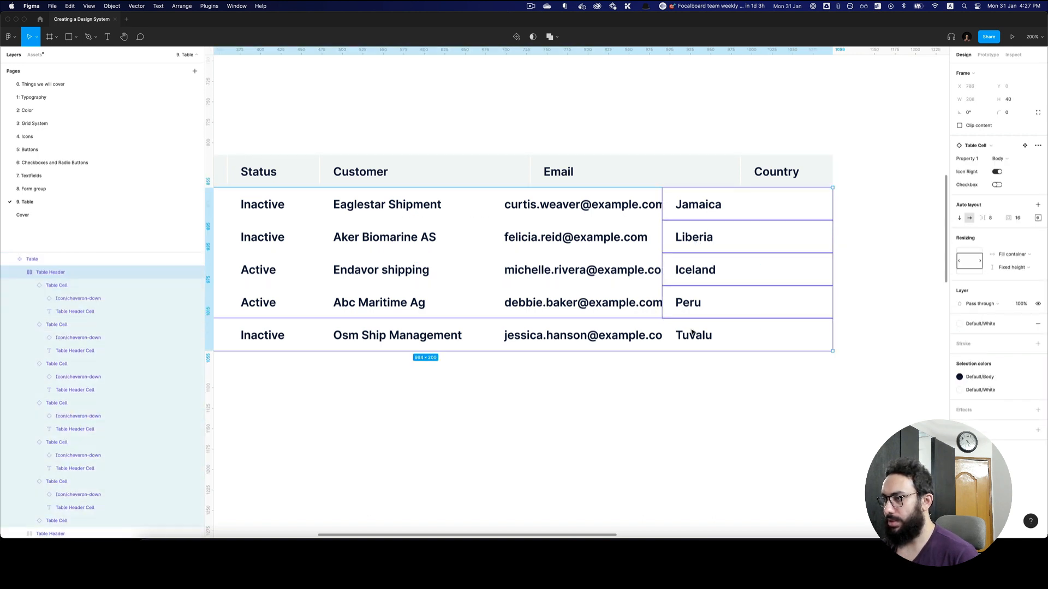
key(shift+super+Left)
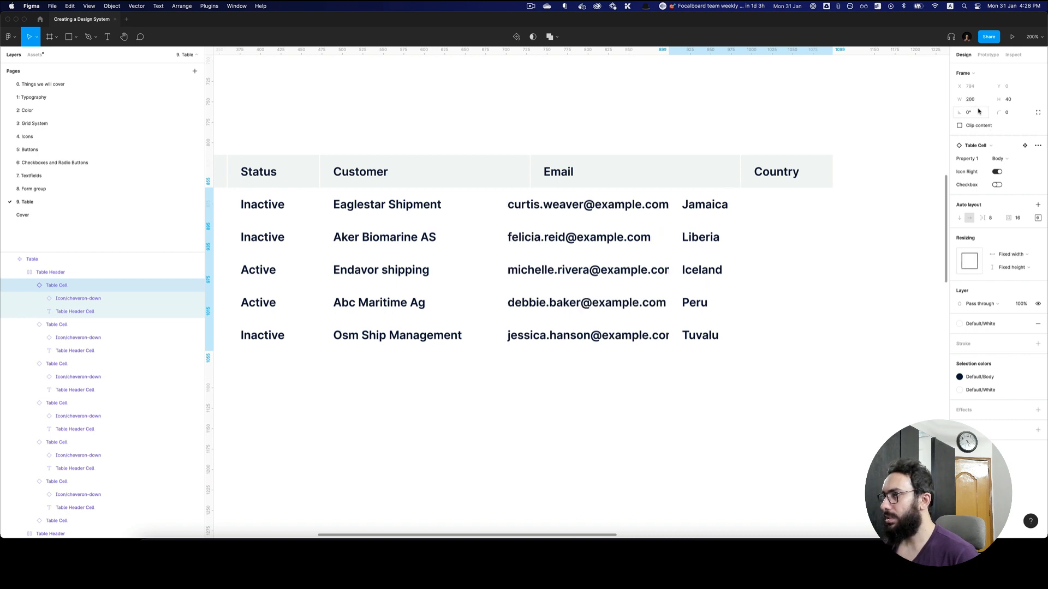
click(975, 100)
key(super+a)
text(112)
key(Return)
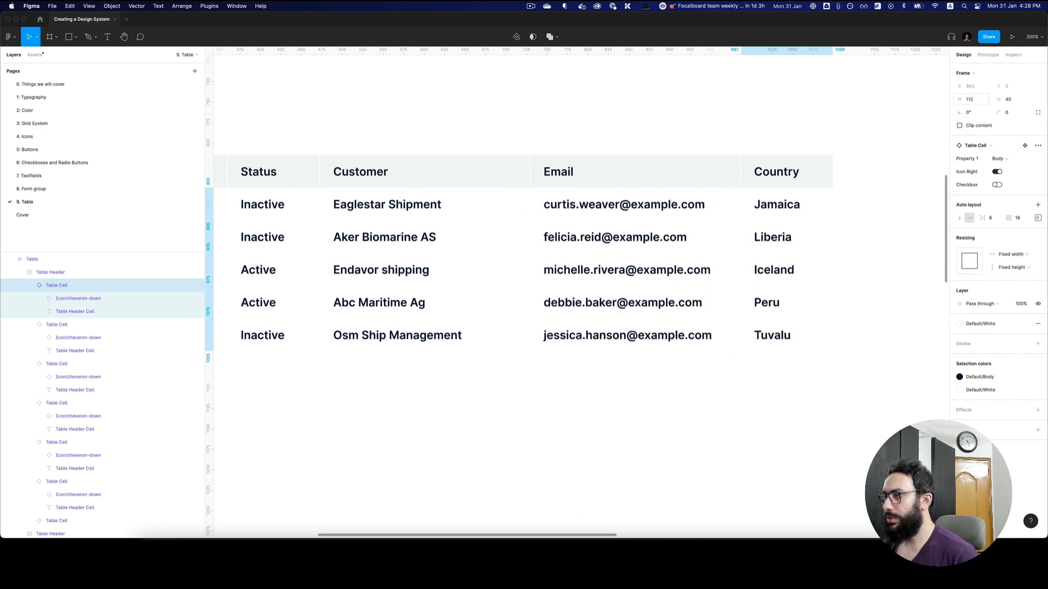
Step: Restore the Country body cell selection, add the Country header cell, and set the whole column's width to 160
click(890, 164)
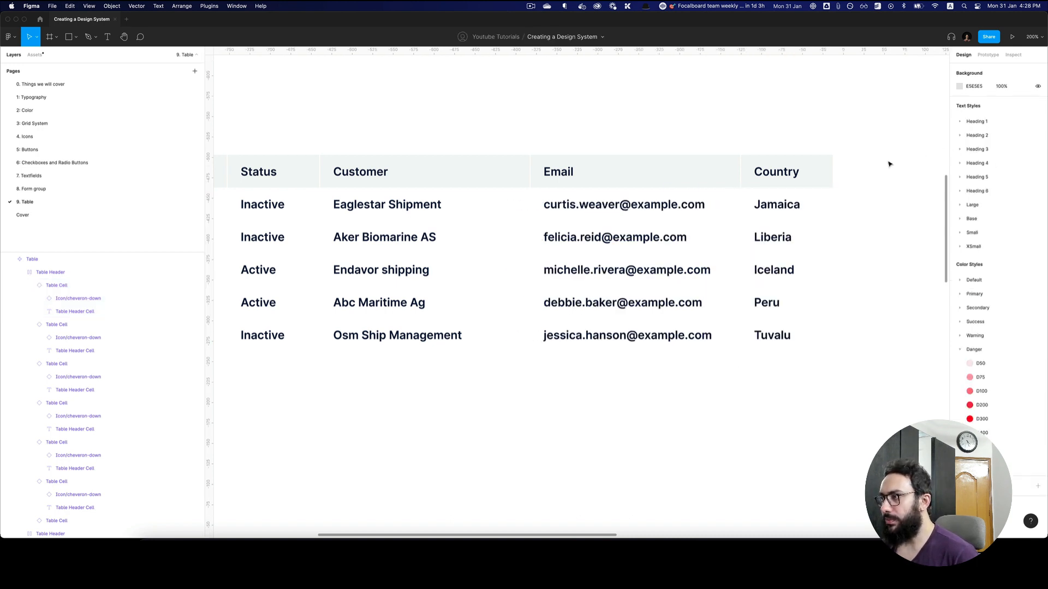
key(super+z)
shift+double_click(804, 171)
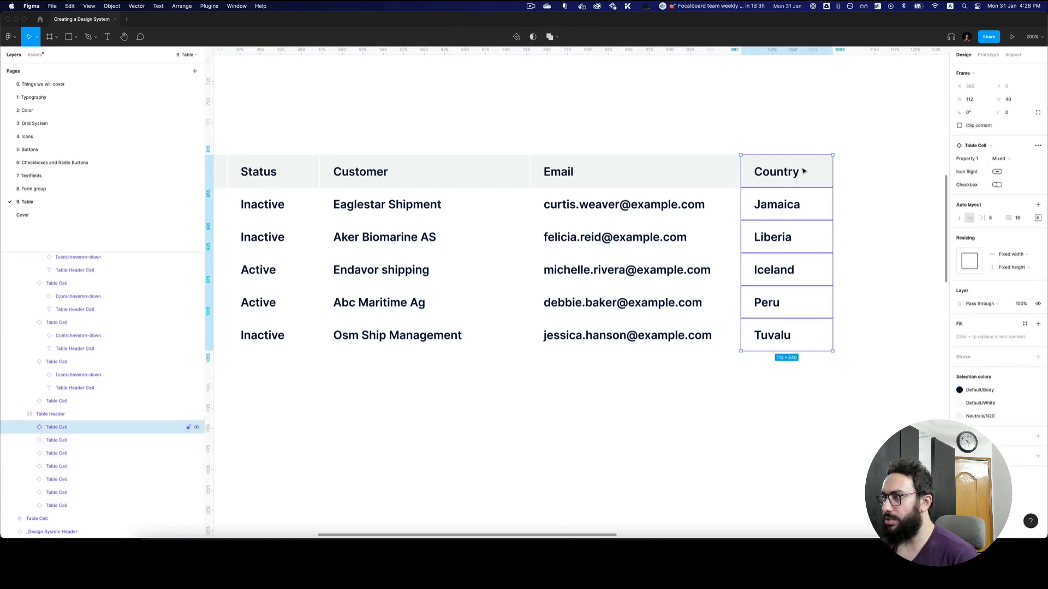
click(986, 101)
text(160)
key(Return)
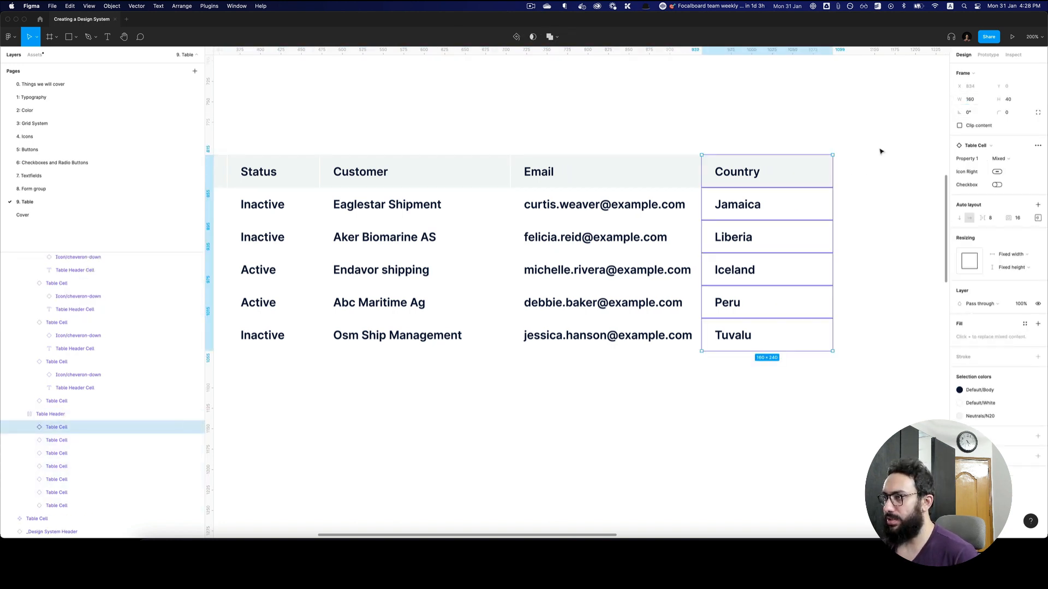
Step: Widen the whole table component to 1129
click(882, 150)
alt+click(882, 150)
drag(799, 217, 820, 239)
click(736, 246)
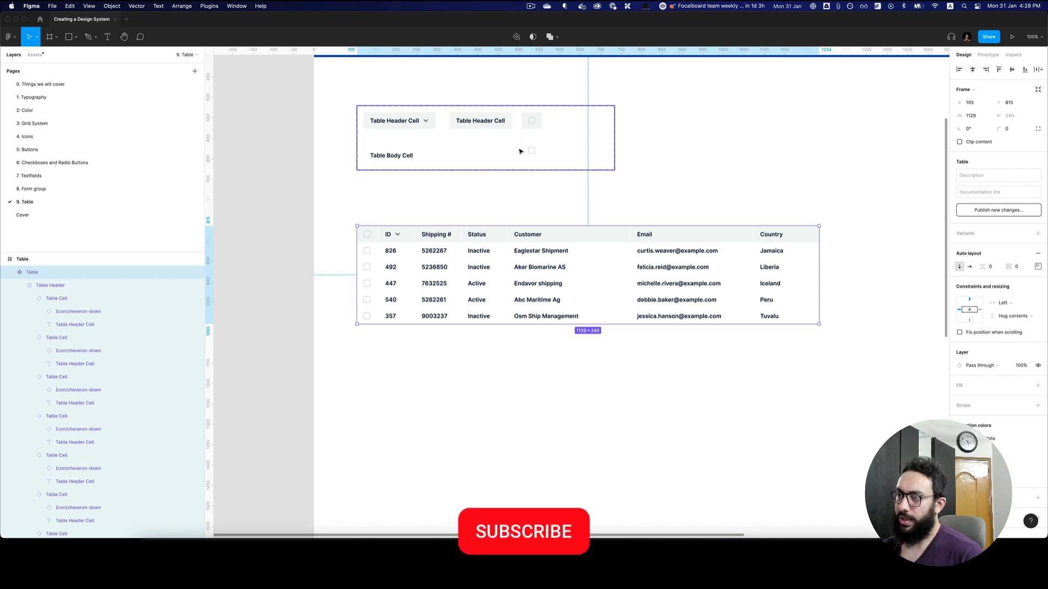
Step: Change the text style of the Table Body Cell label in the Body variant to Base/Regular
double_click(392, 156)
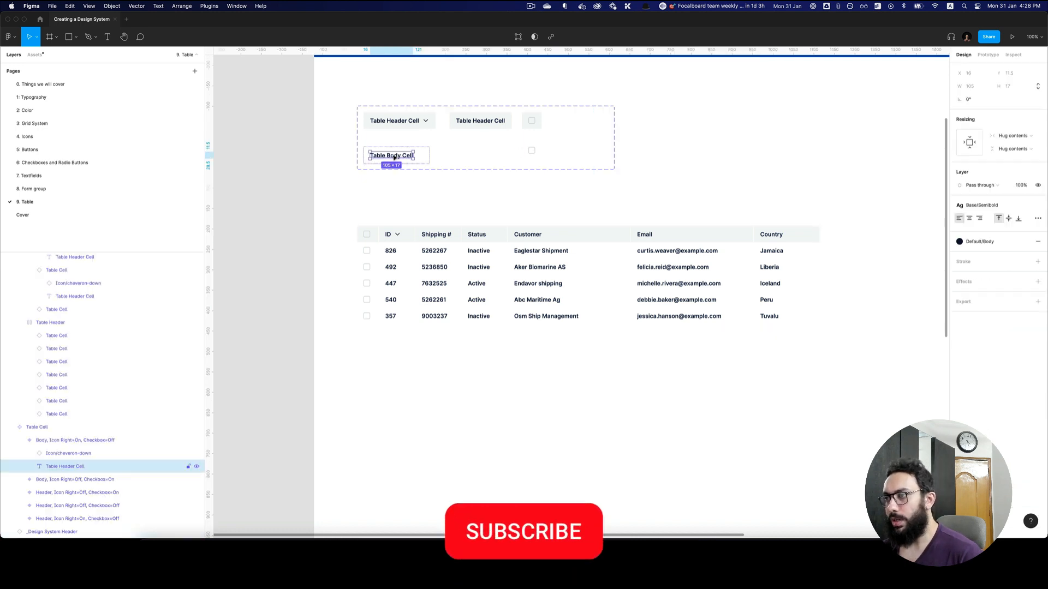
click(997, 207)
click(995, 283)
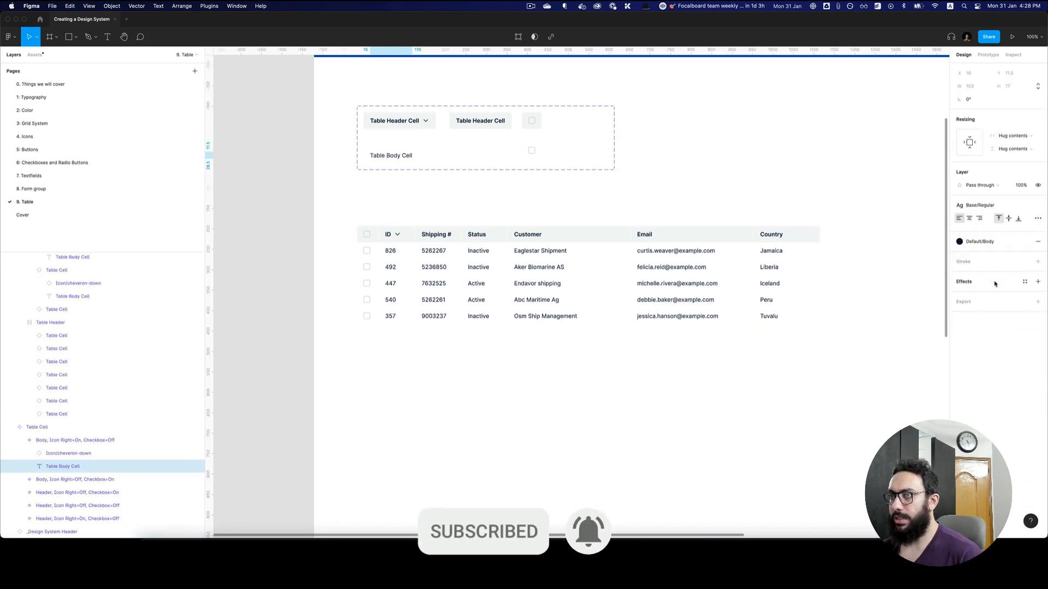
click(811, 136)
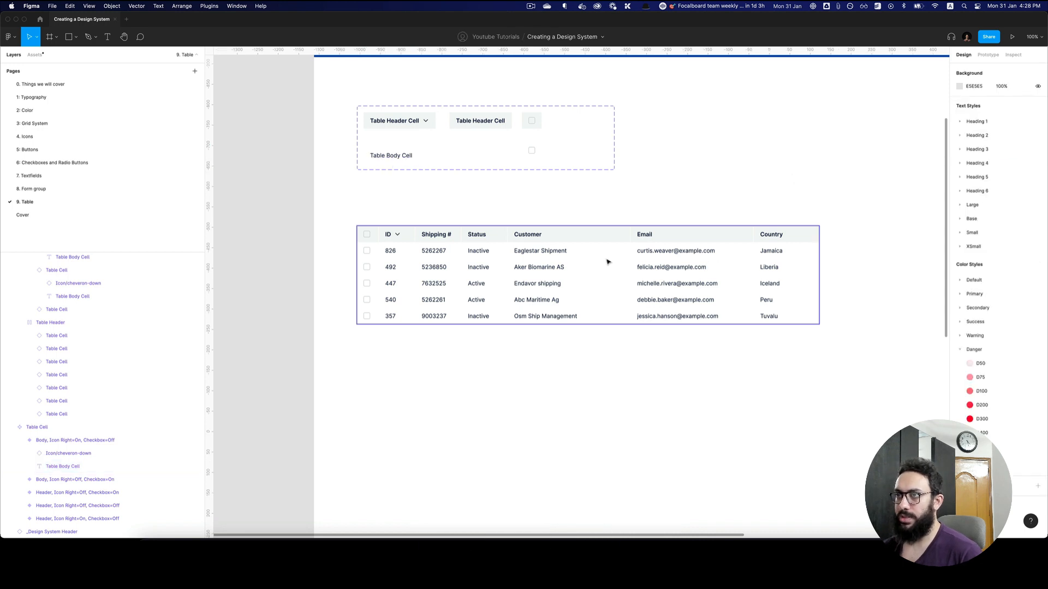
click(420, 207)
drag(447, 186, 394, 214)
alt+click(394, 208)
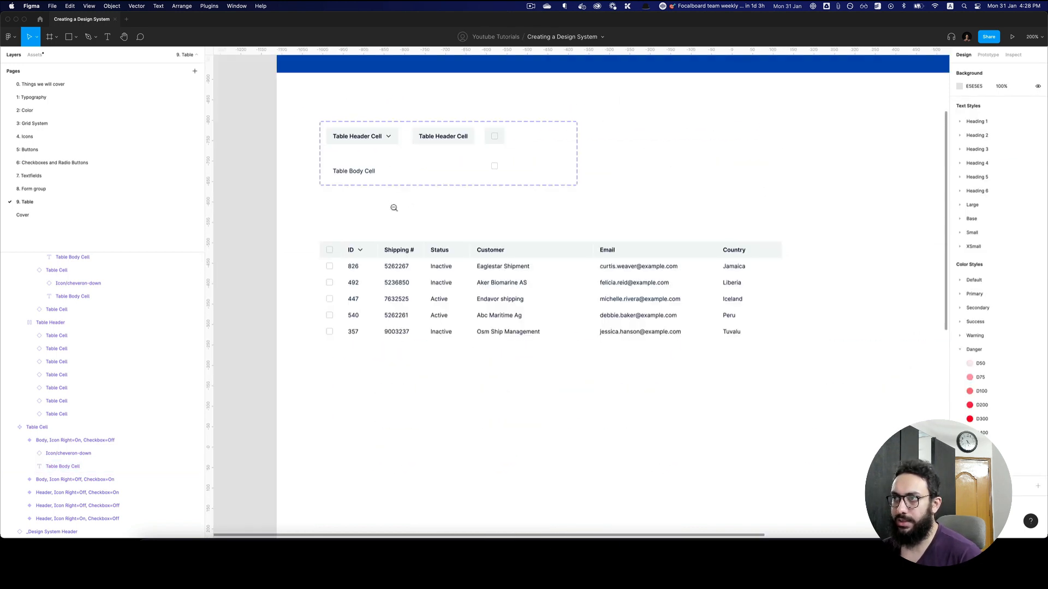
click(368, 174)
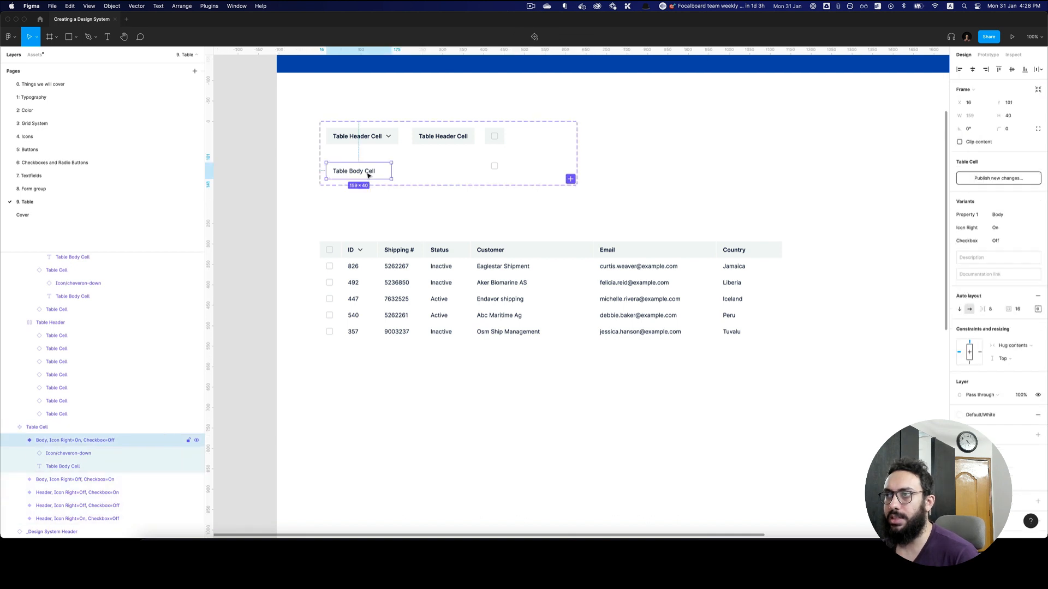
click(448, 170)
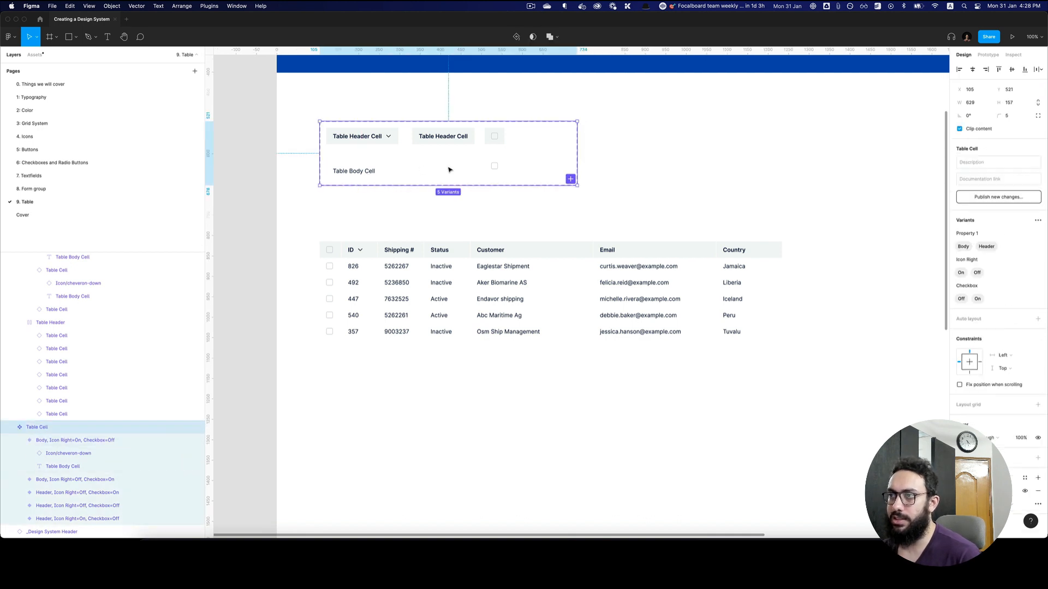
click(574, 278)
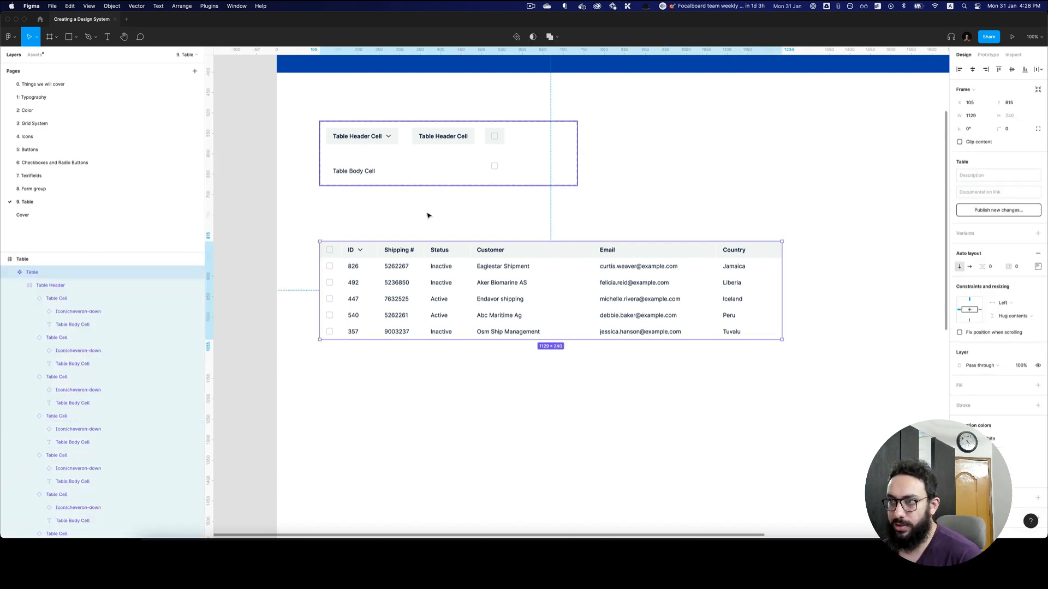
Step: Try narrowing the Customer header cell to a width of 216, and undo the resize
double_click(612, 306)
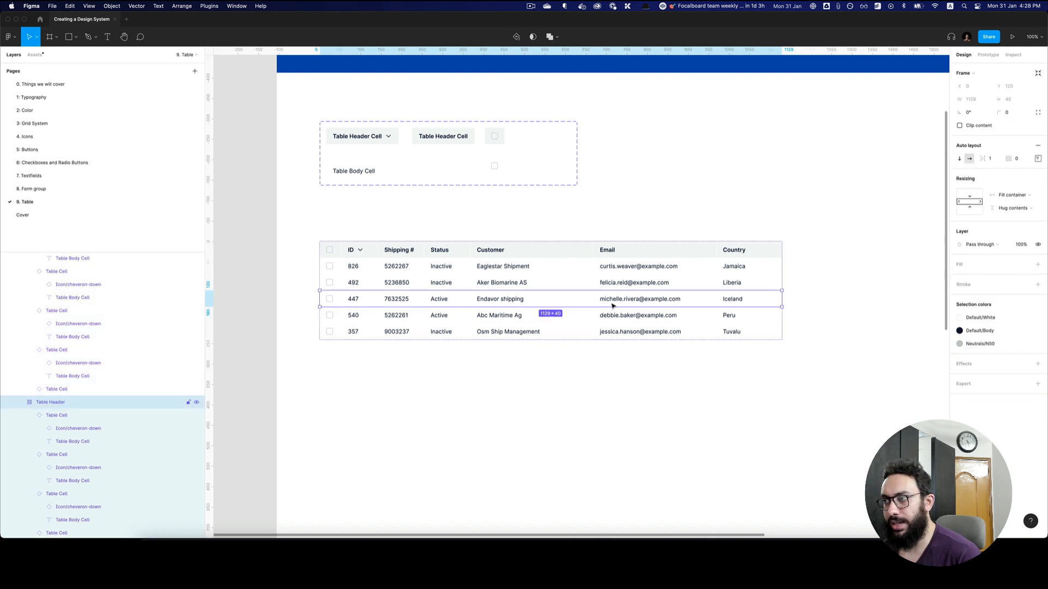
double_click(581, 252)
drag(594, 250, 558, 250)
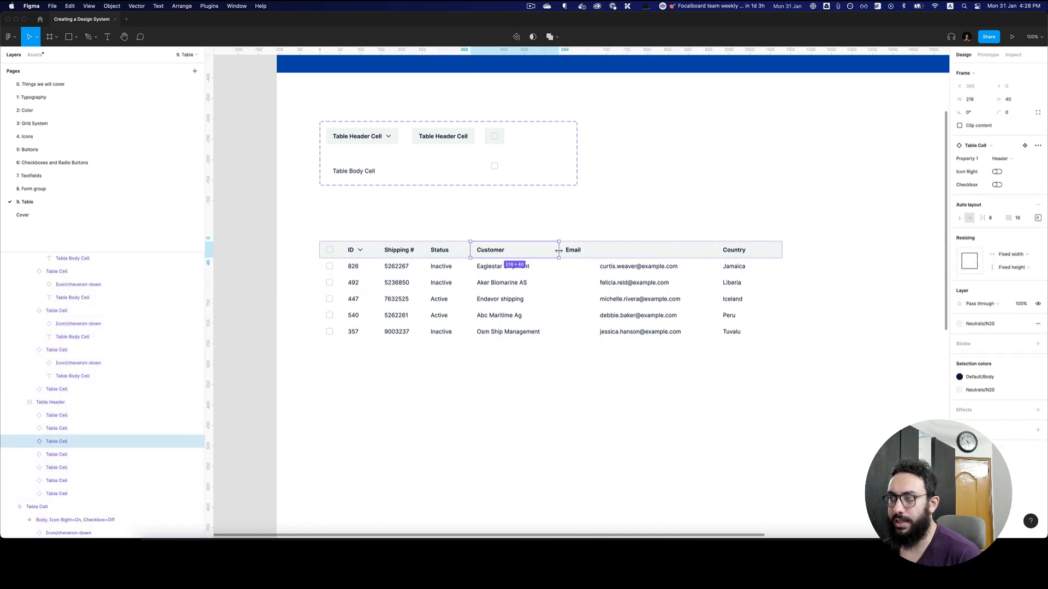
key(super+z)
Step: Try narrowing the whole Customer column, header and body cells together, to a width of about 249, and undo the resize
shift+click(534, 268)
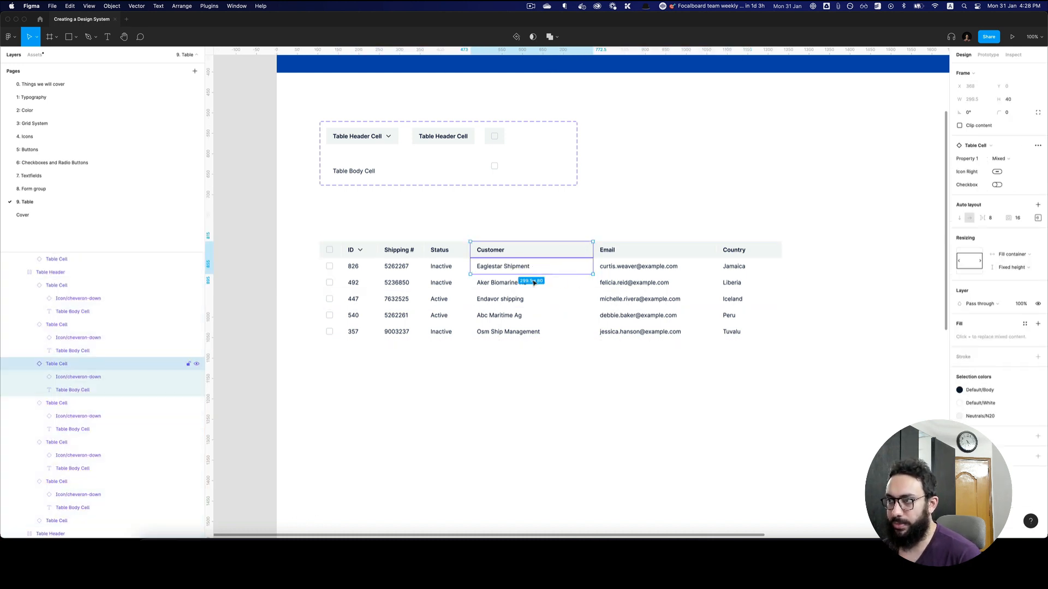
shift+click(530, 283)
shift+click(526, 300)
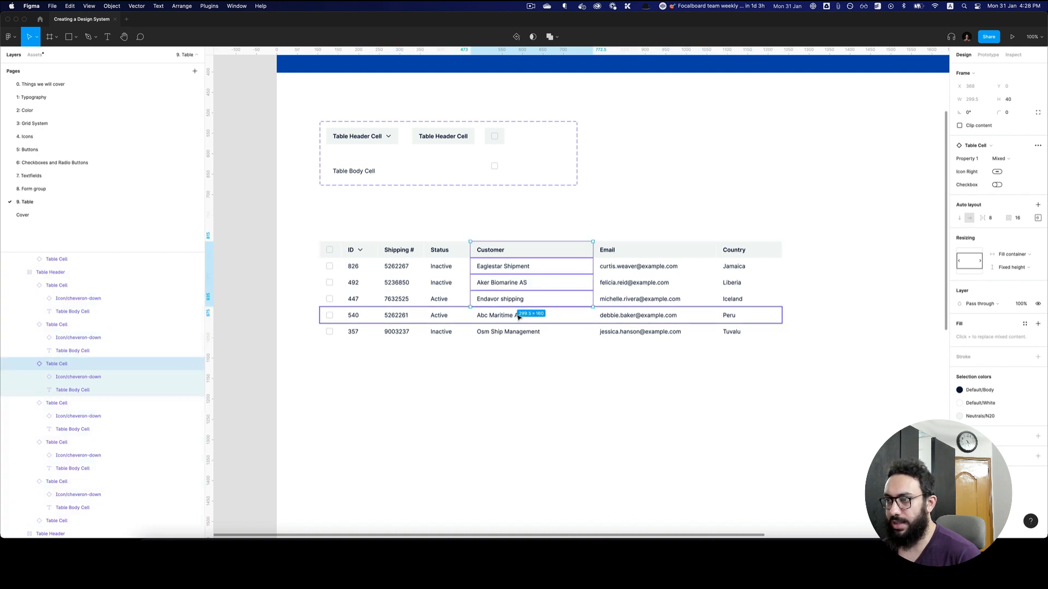
shift+click(519, 317)
shift+click(526, 332)
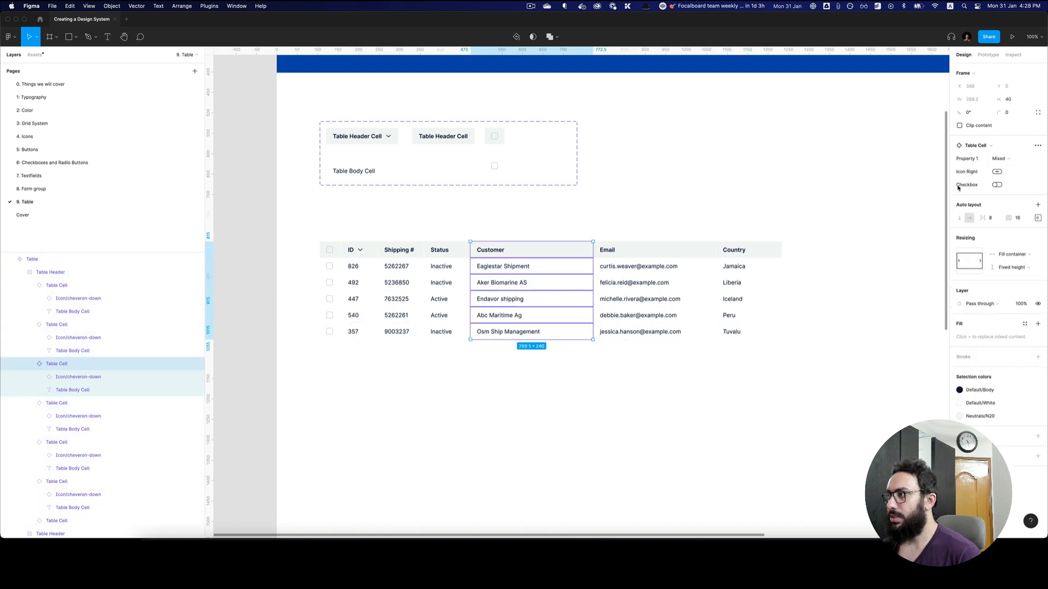
drag(593, 266, 572, 262)
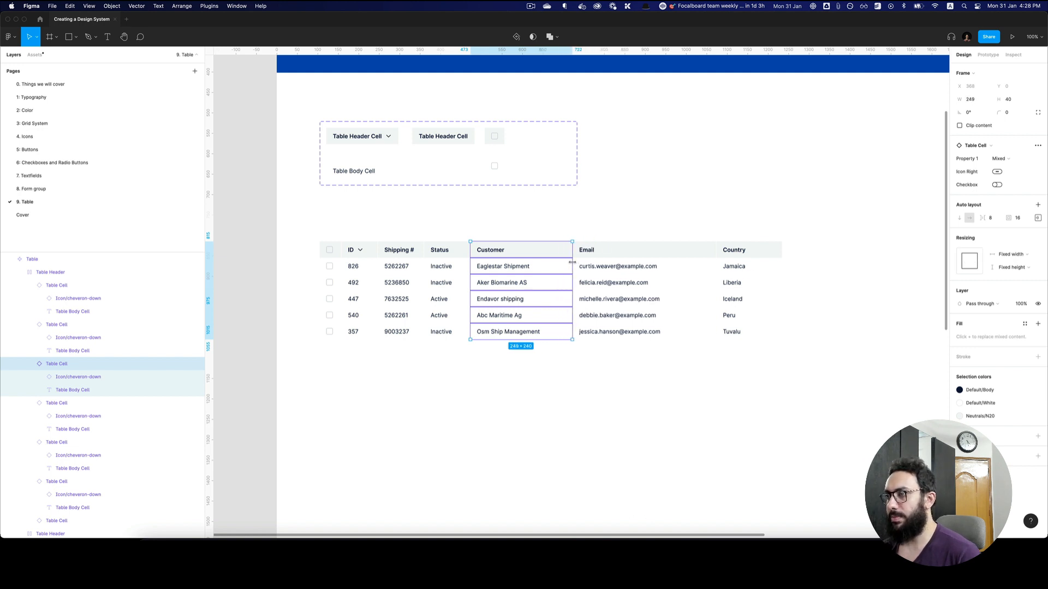
key(super+z)
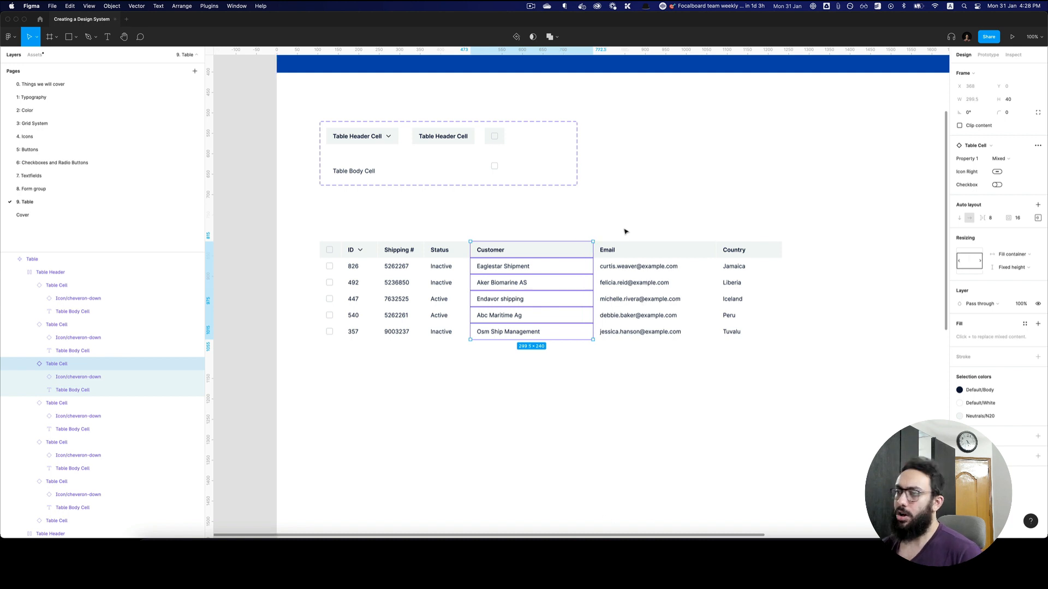
Step: Narrow the whole table component to a width of 1029
key(Escape)
drag(776, 264, 717, 275)
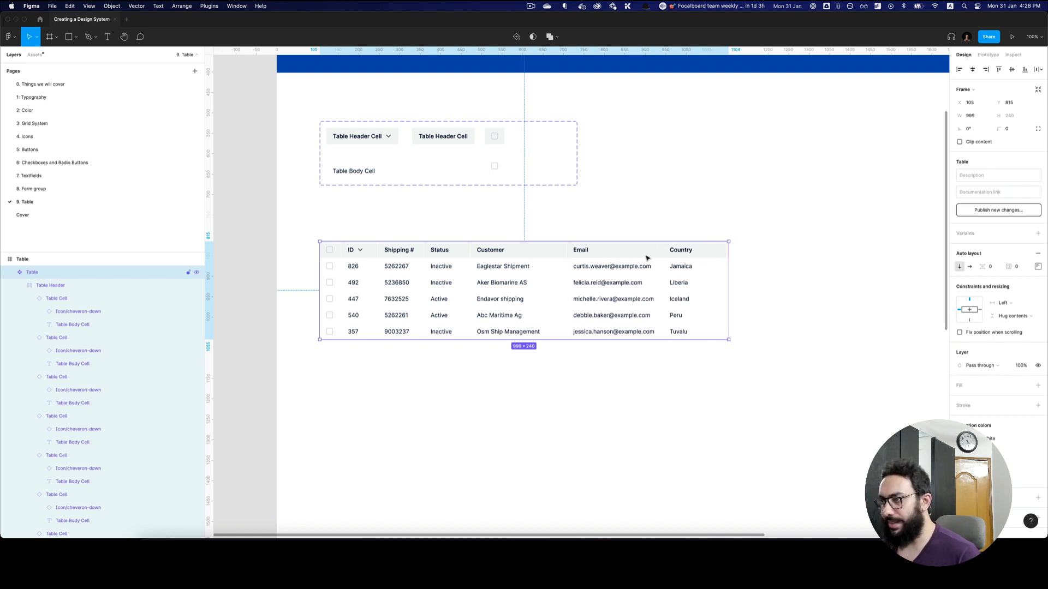
drag(726, 260, 741, 260)
click(677, 218)
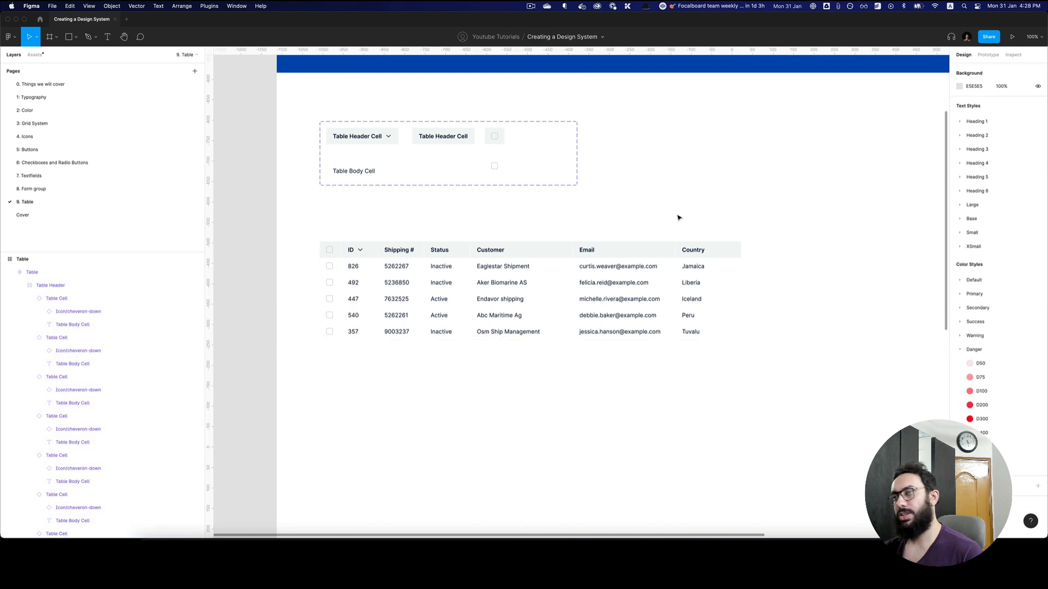
click(631, 263)
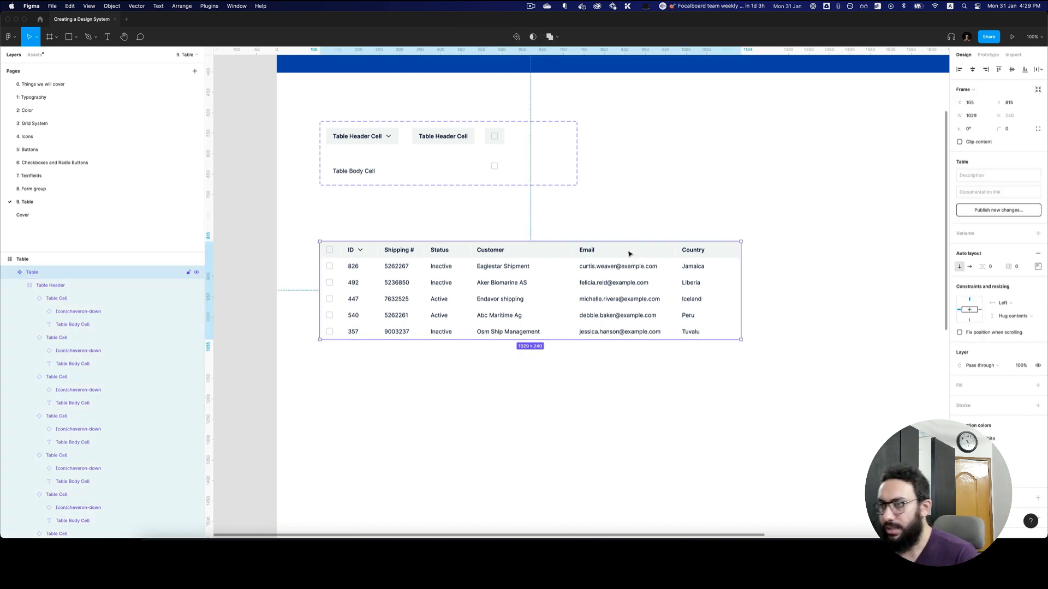
Step: Move the table component up to Y 788 and add a second variant to it with the property value 10
key(alt+l)
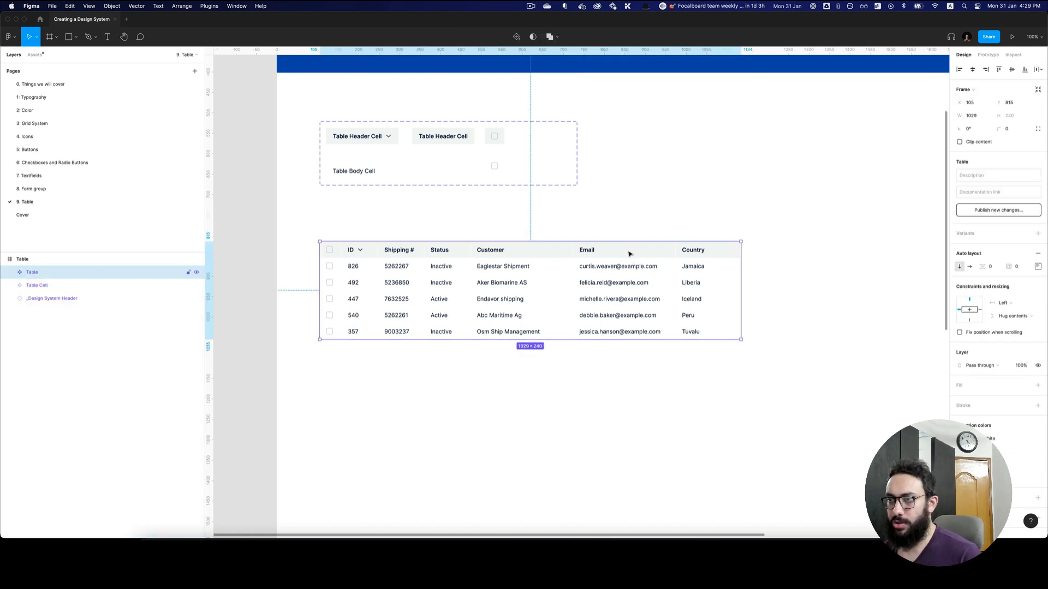
drag(624, 259, 618, 249)
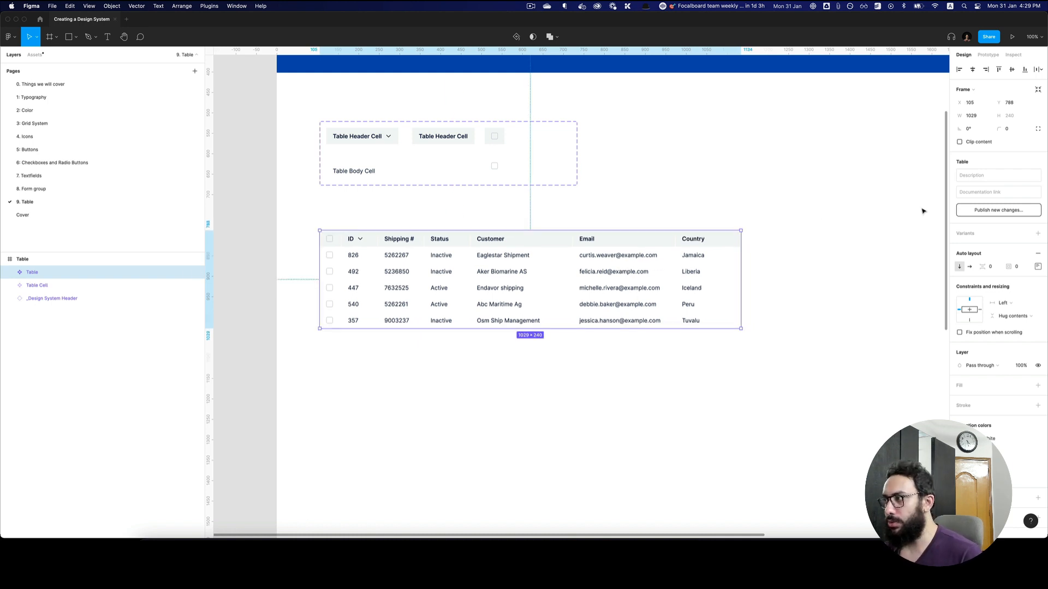
click(1037, 233)
scroll(816, 311, down, 3)
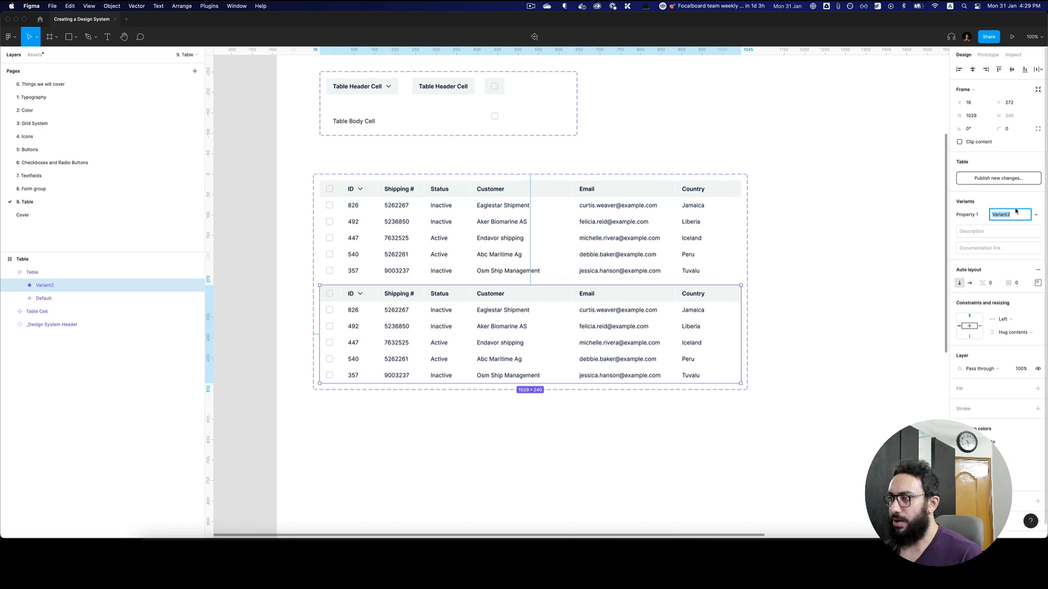
text(10)
key(Return)
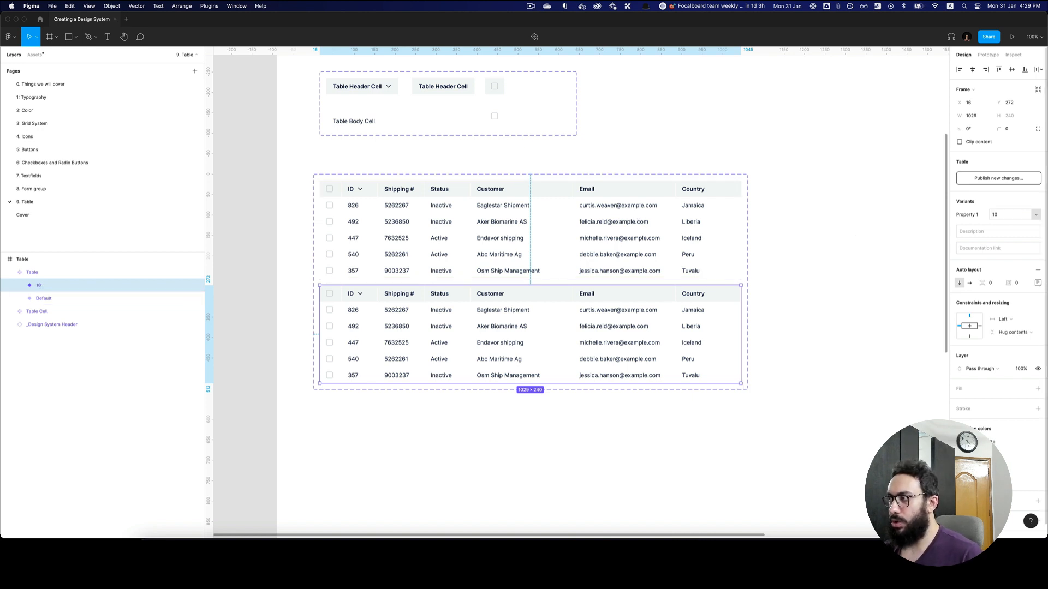
Step: Set the property value of the table's original Default variant to 5
click(657, 238)
click(1005, 215)
text(5)
key(Return)
Step: Duplicate the variant valued 10 and set the copy's property value to 15
click(645, 311)
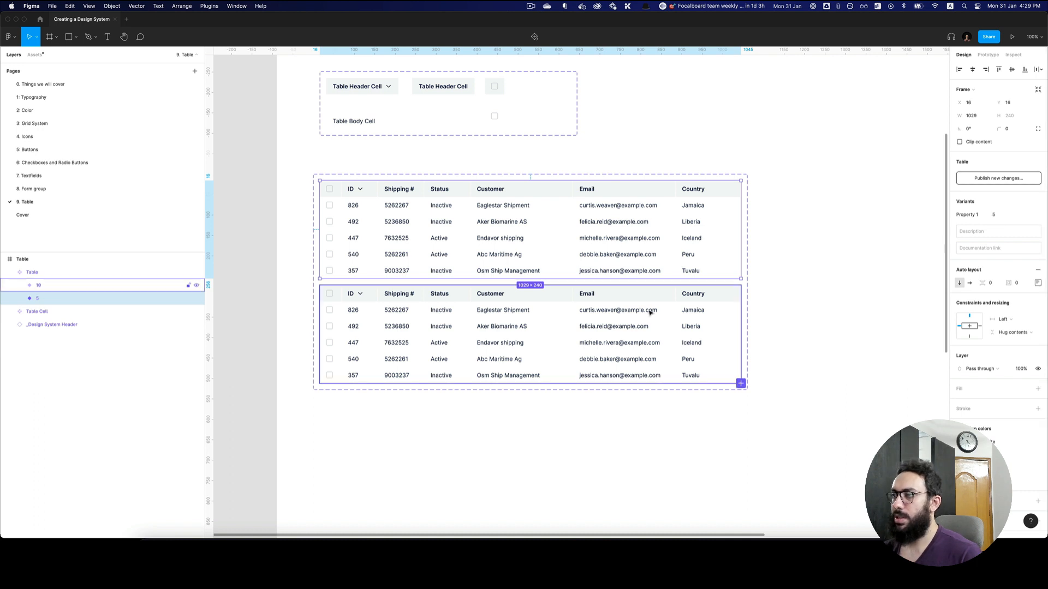
key(super+d)
text(15)
key(Return)
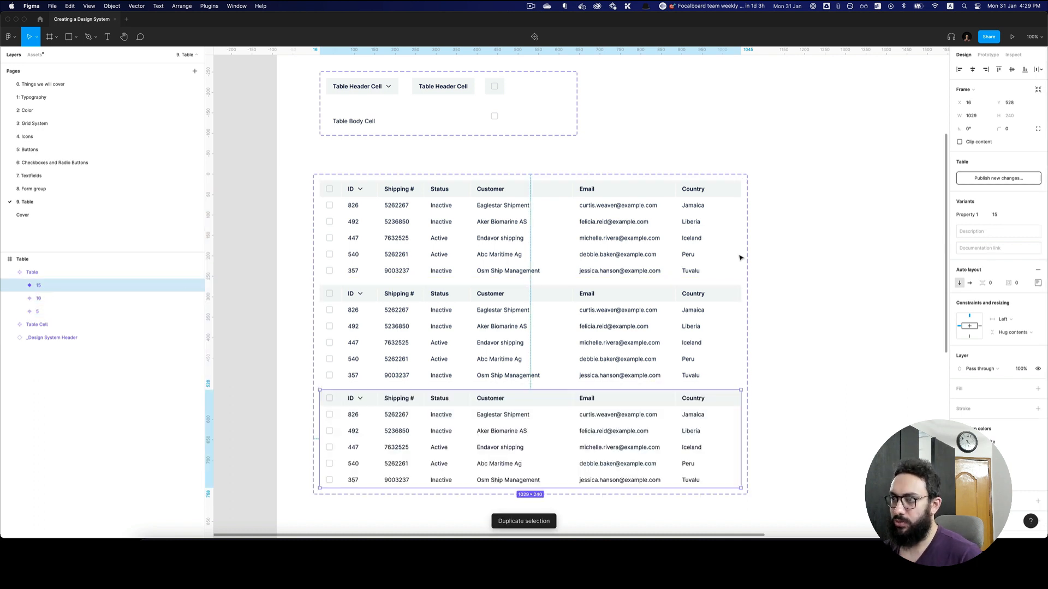
Step: Delete the 10 and 15 variants from the table component set, leaving only the 5 variant
scroll(662, 251, down, 2)
double_click(534, 256)
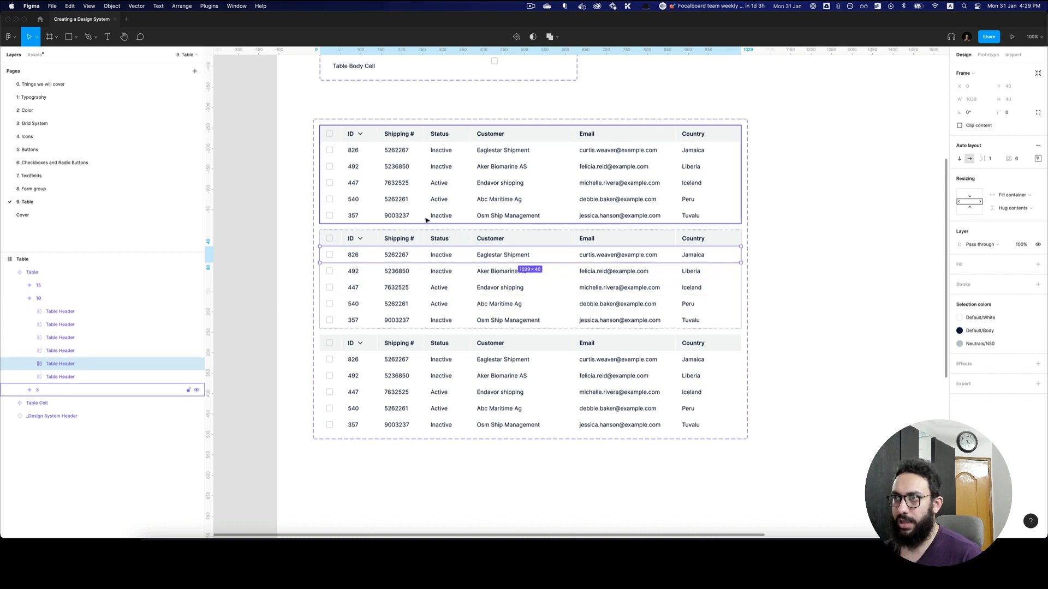
click(535, 403)
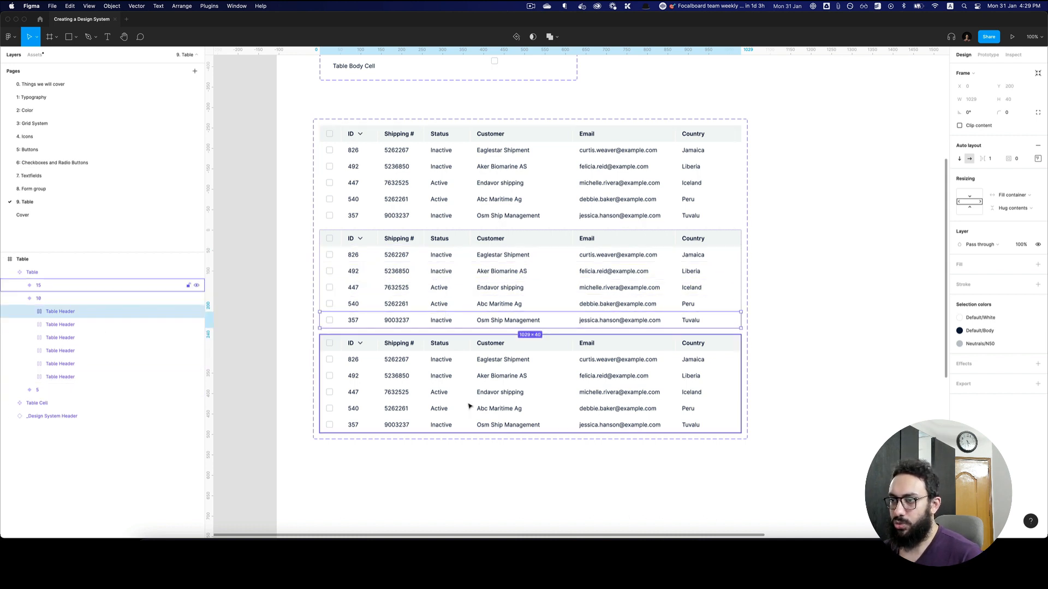
shift+click(427, 255)
key(Delete)
Step: Rename the layer of the first body row in the 5 variant to Row
click(394, 155)
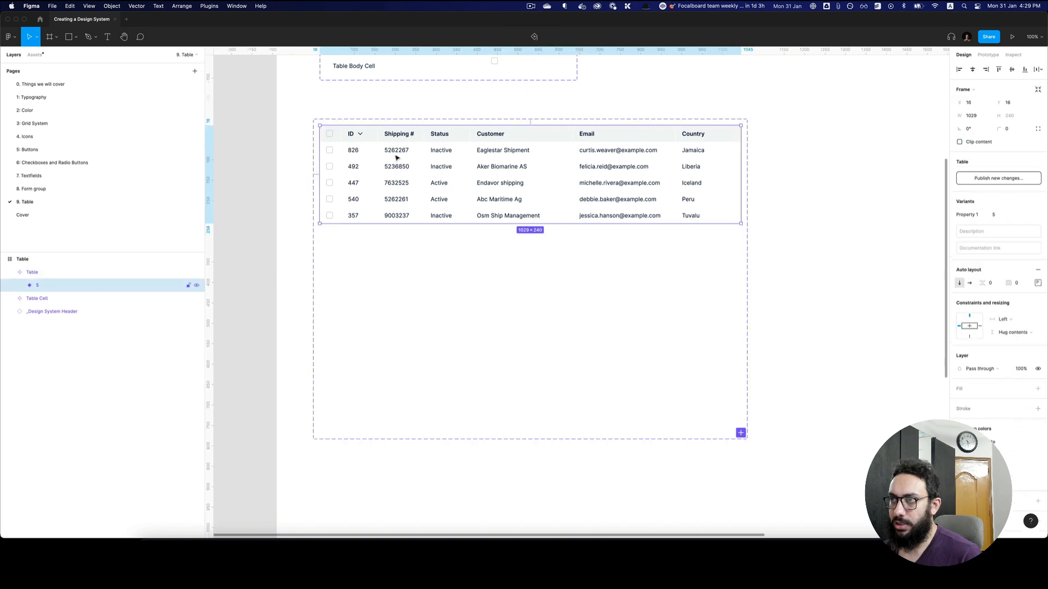
click(394, 155)
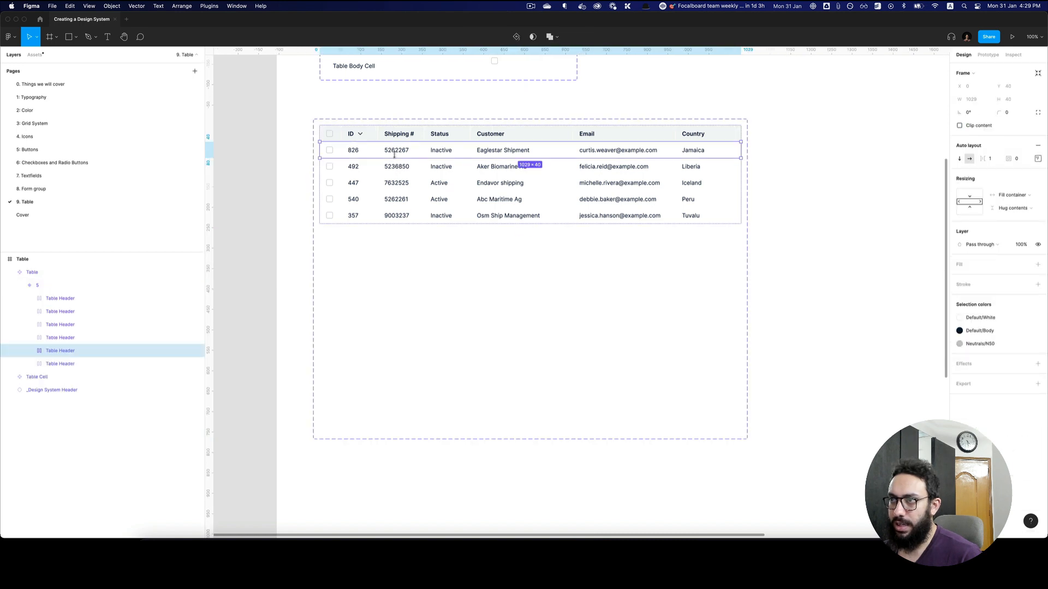
click(30, 351)
click(30, 351)
double_click(60, 351)
text(R)
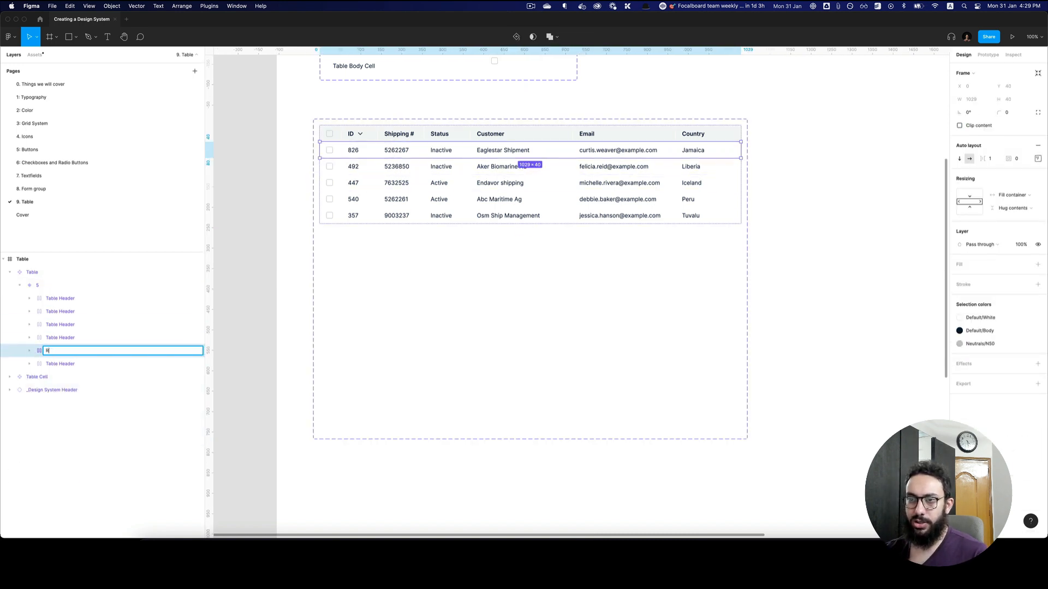
text(ow)
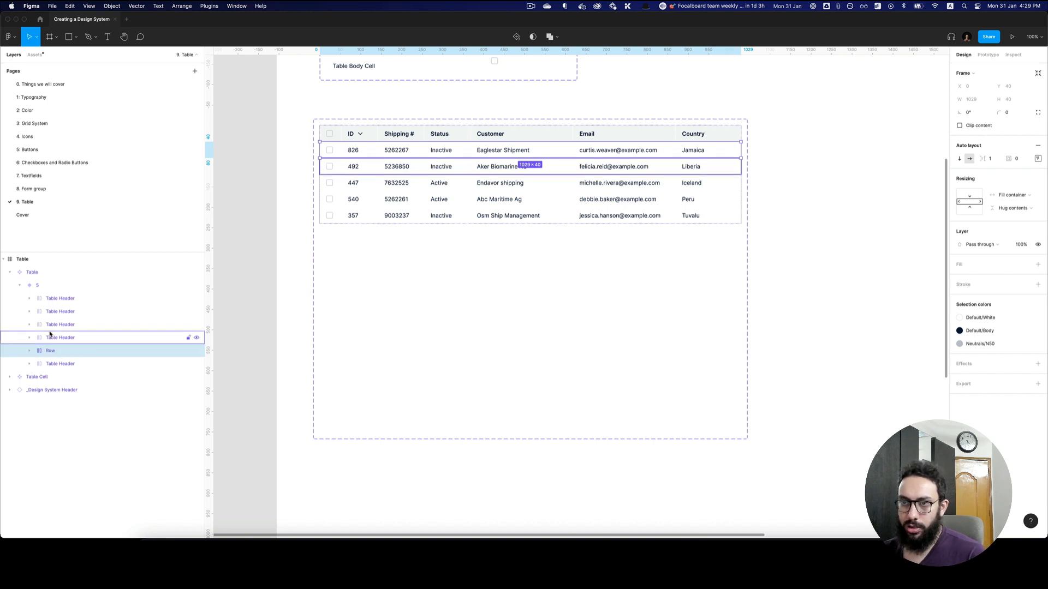
key(Return)
Step: Rename the layers of the other four body rows in the 5 variant to Row
click(55, 285)
click(67, 299)
shift+click(63, 338)
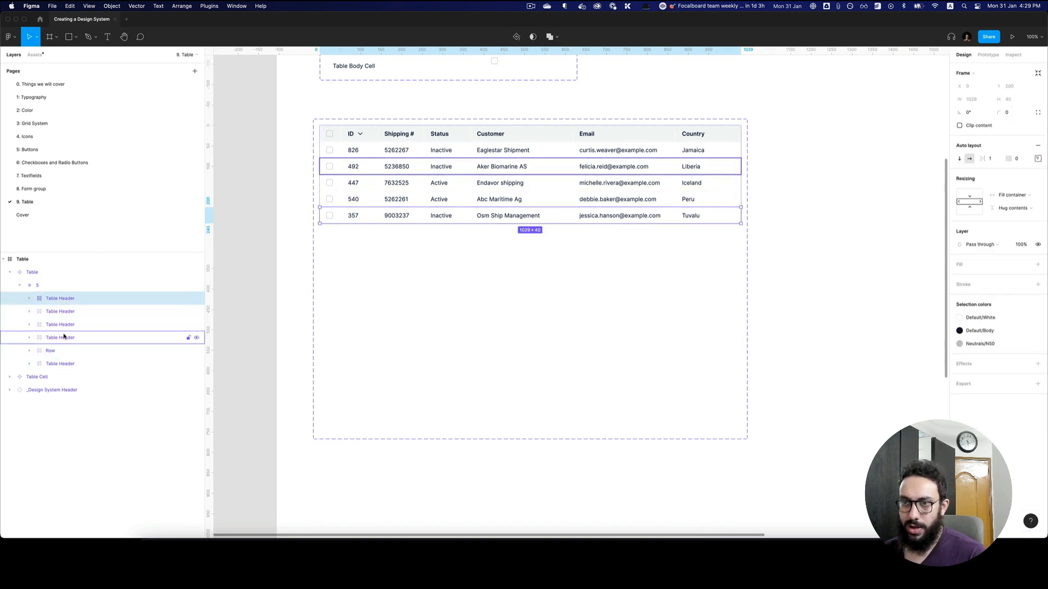
key(super+r)
text(Row)
key(Return)
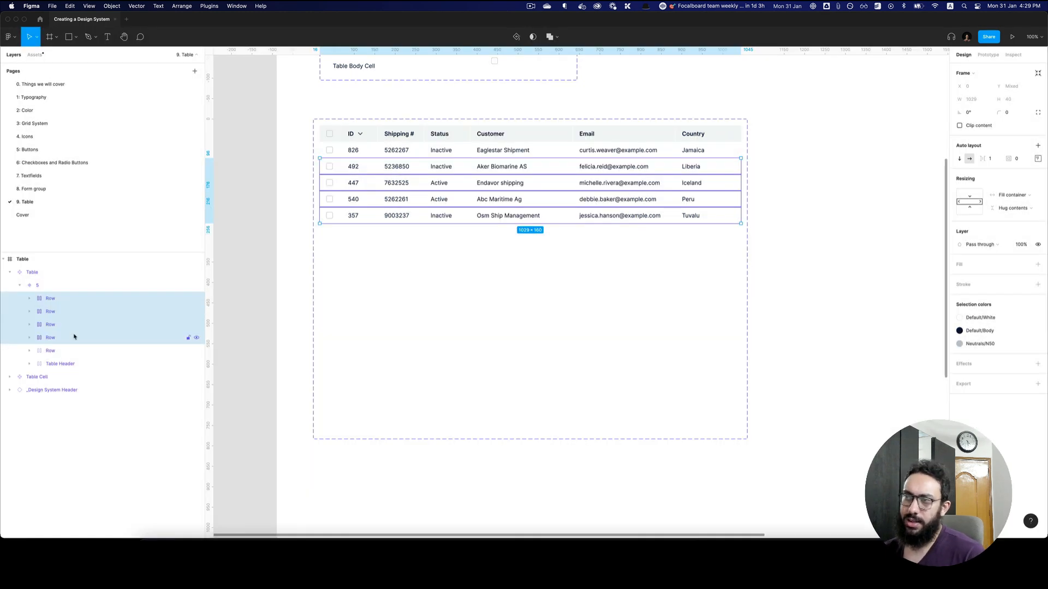
click(779, 236)
Step: Rename the table's variant property to Number of Rows and apply auto layout to the table component set
click(698, 190)
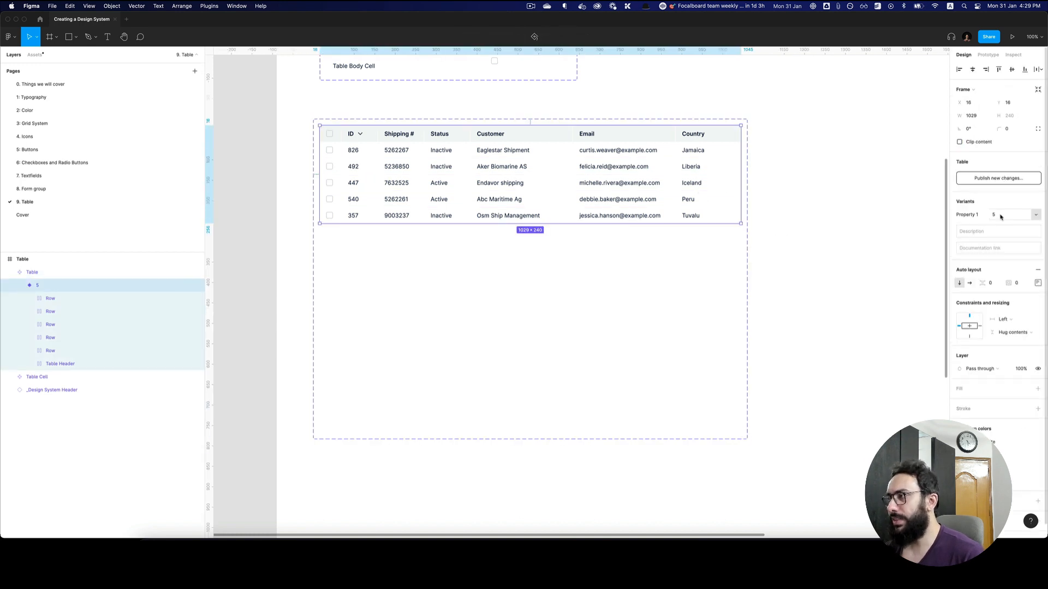
key(shift+Return)
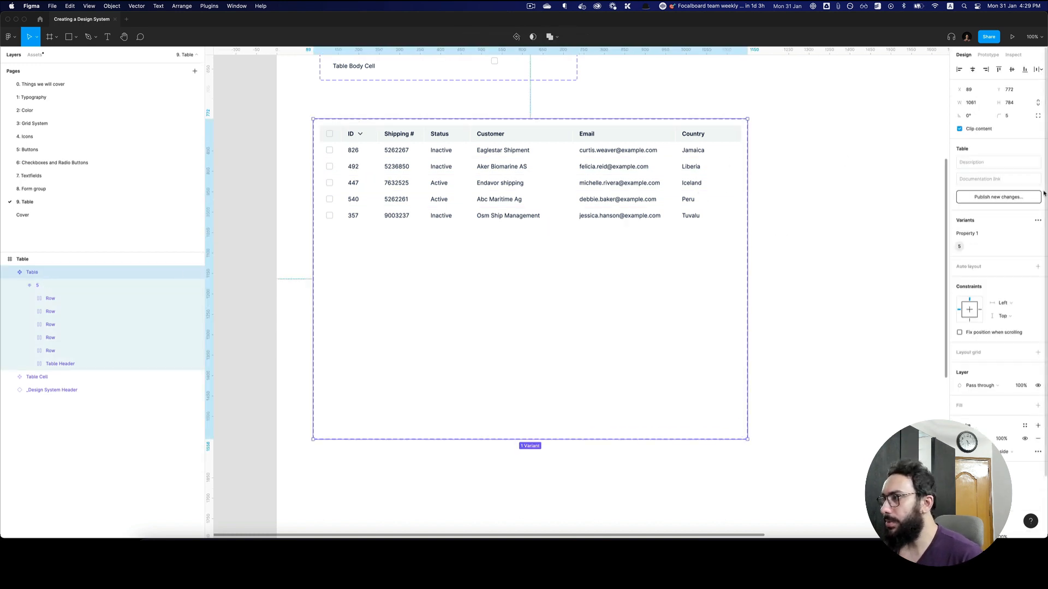
double_click(983, 232)
text(Number of)
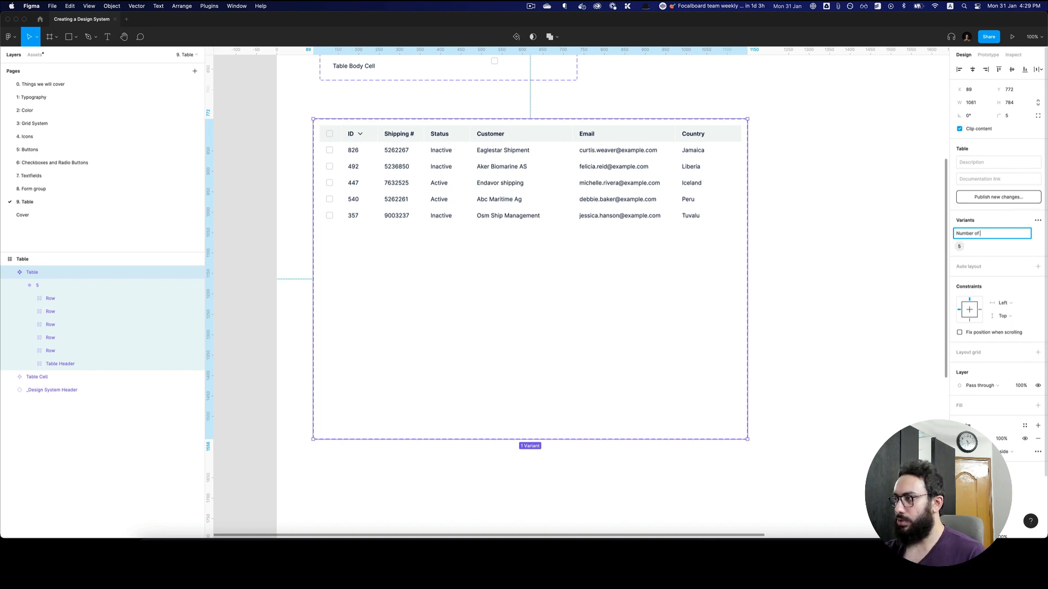
text( Rows)
key(Return)
click(791, 226)
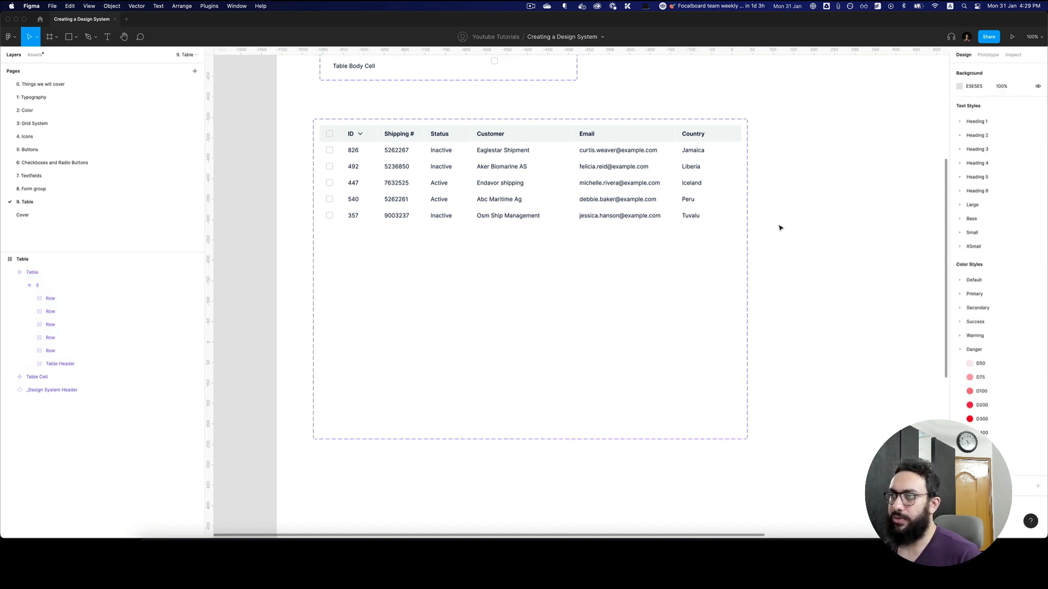
click(629, 209)
key(shift+a)
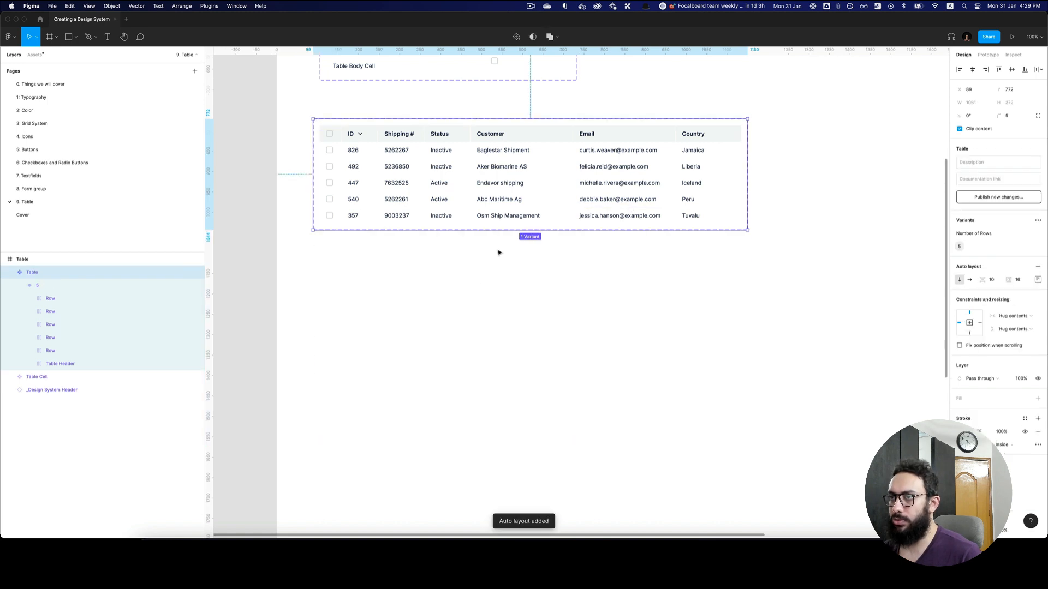
Step: Duplicate the 5 variant and set the copy's Number of Rows value to 10
click(519, 192)
key(super+d)
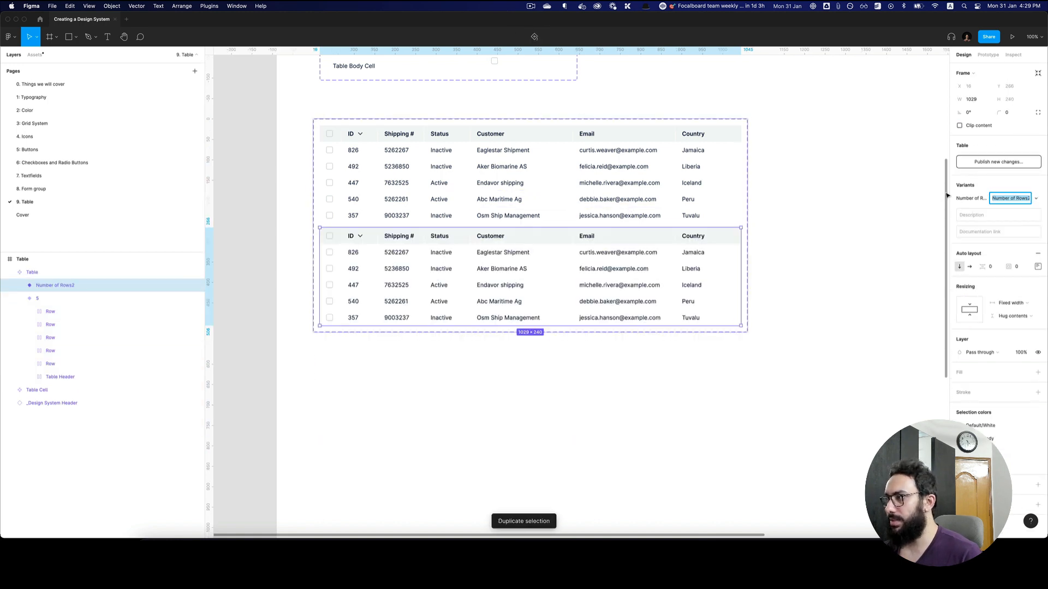
text(10)
key(Return)
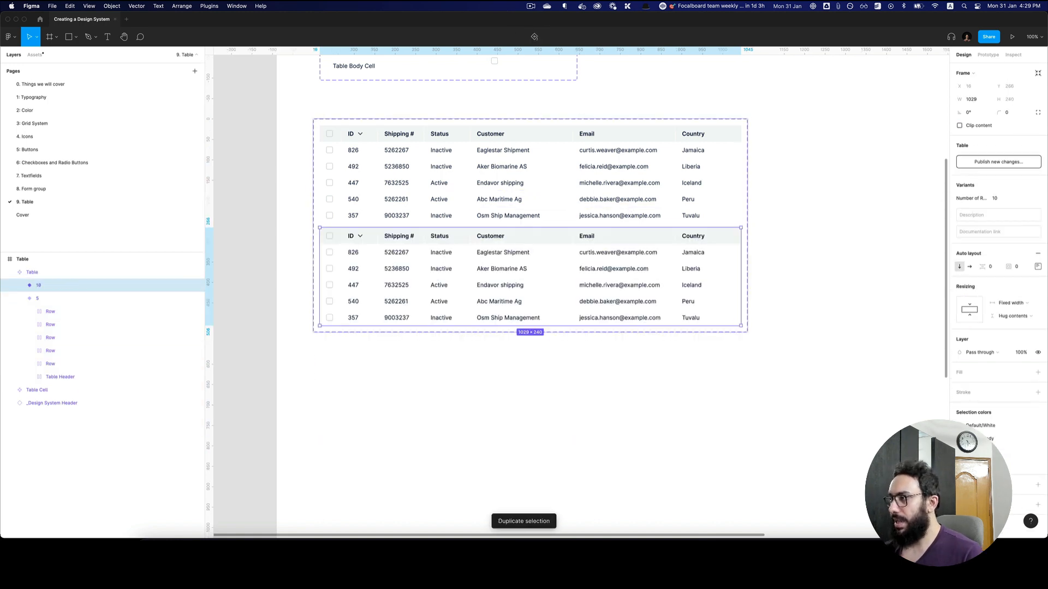
Step: Duplicate all five body rows inside the 10 variant
double_click(625, 318)
shift+click(158, 351)
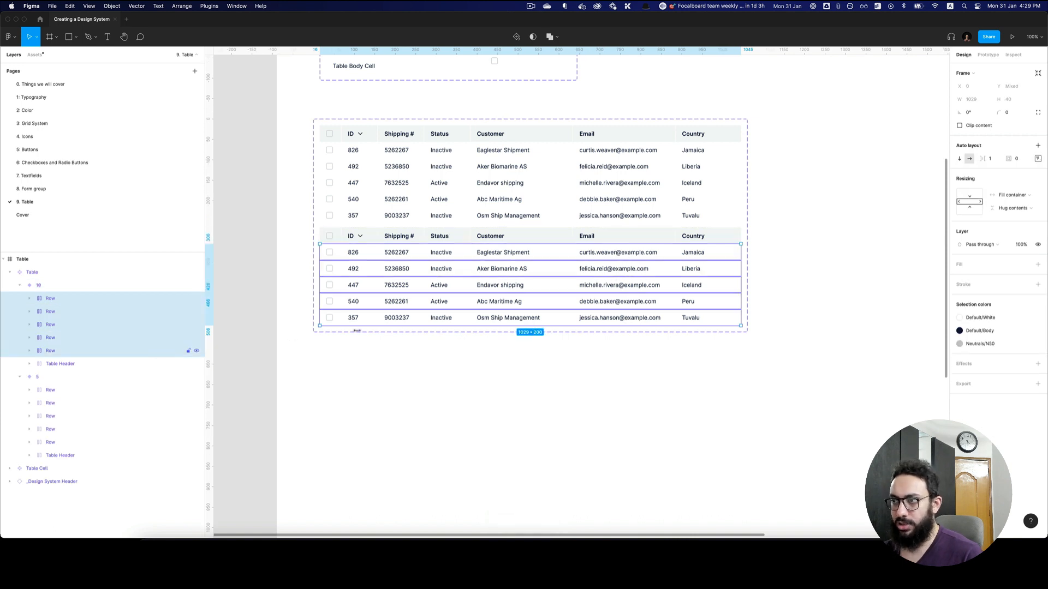
key(super+d)
key(Up)
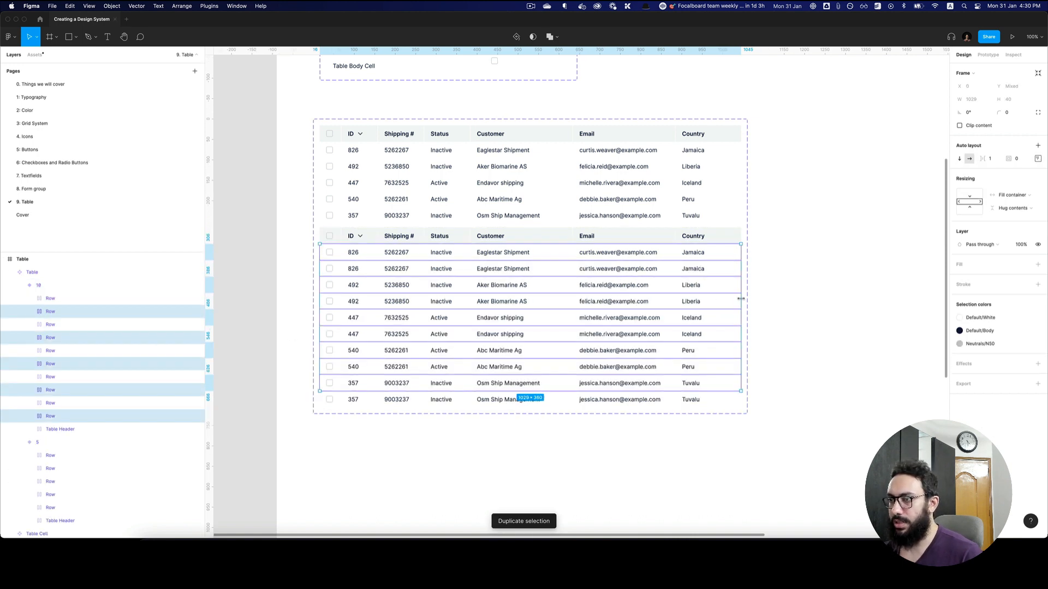
key(Escape)
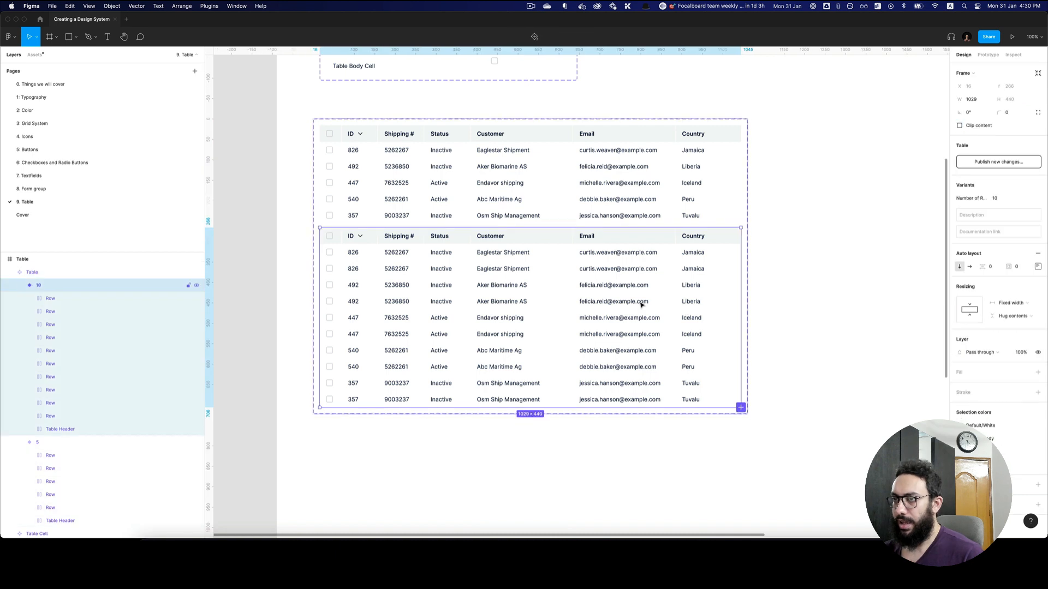
Step: Duplicate the 10 variant and set the copy's Number of Rows value first to 15 and finally to 3
key(super+d)
scroll(641, 304, down, 2)
text(15)
key(Return)
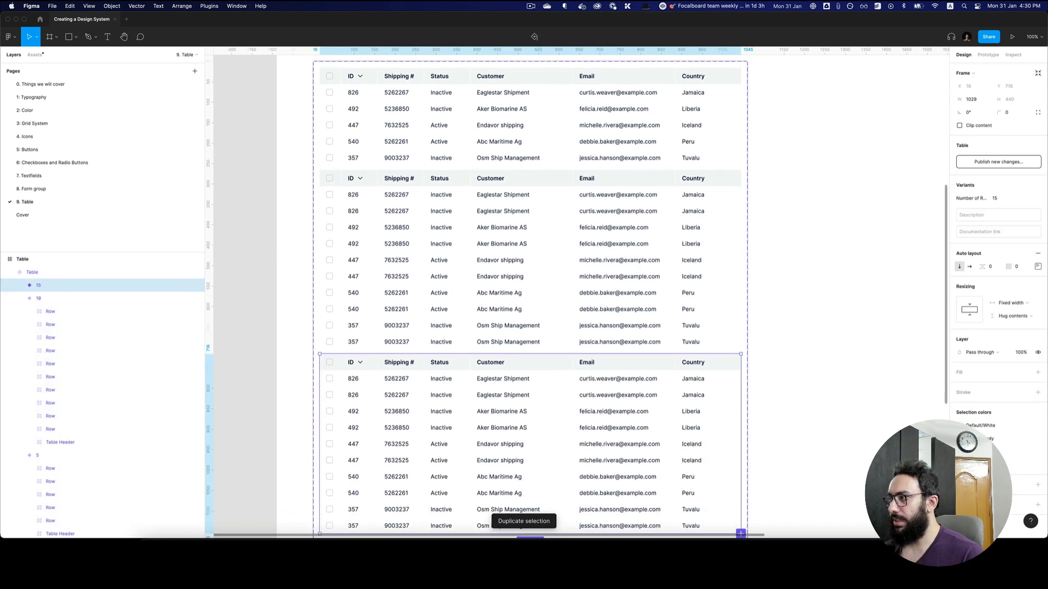
scroll(616, 320, down, 2)
click(1005, 200)
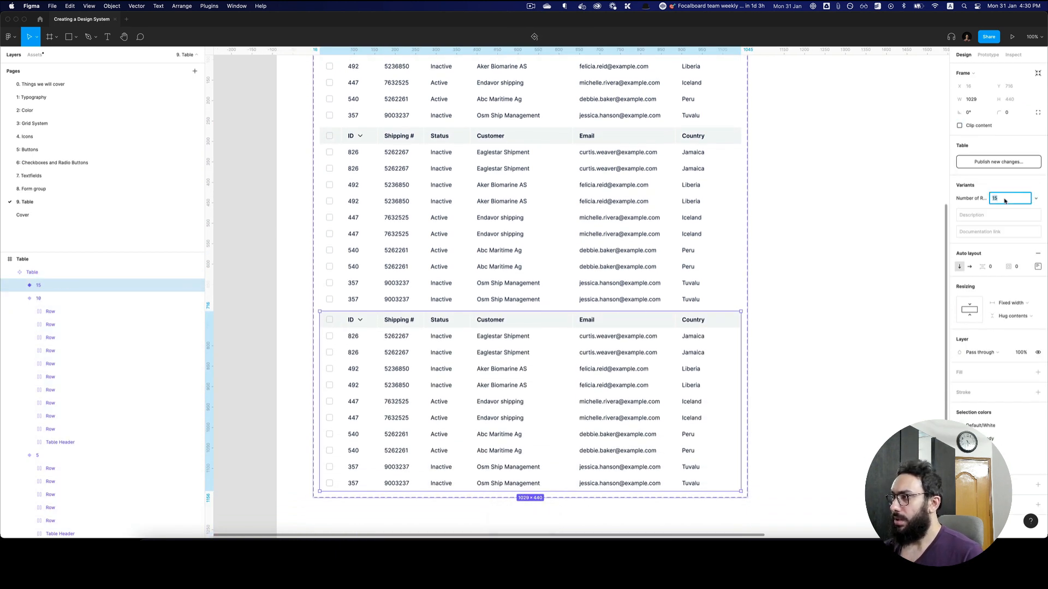
text(3)
key(Return)
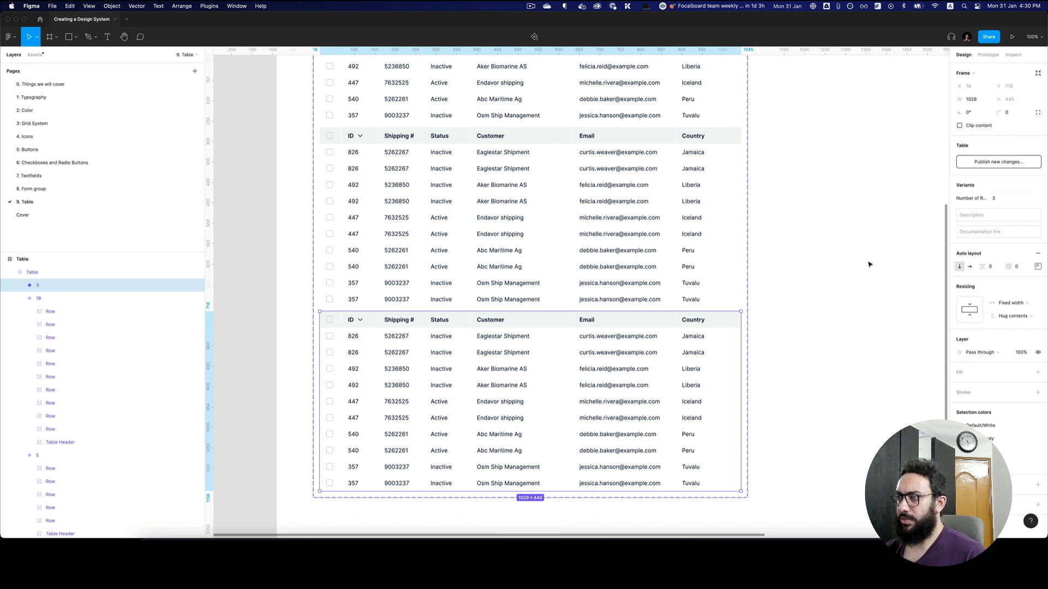
Step: Delete the ten-row copy whose Number of Rows value is 3 from the table component set
scroll(715, 239, up, 2)
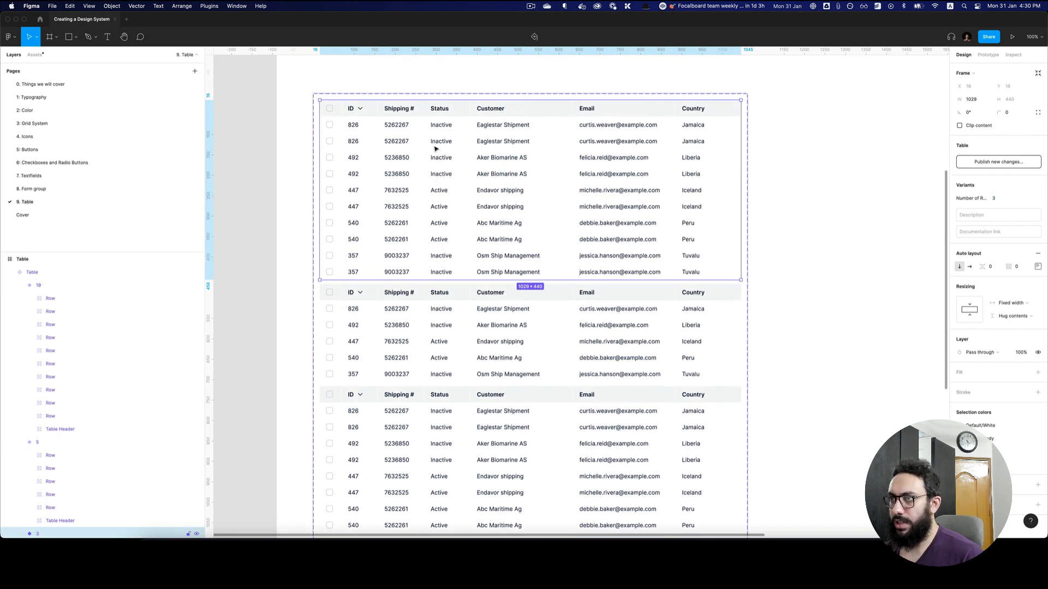
click(435, 157)
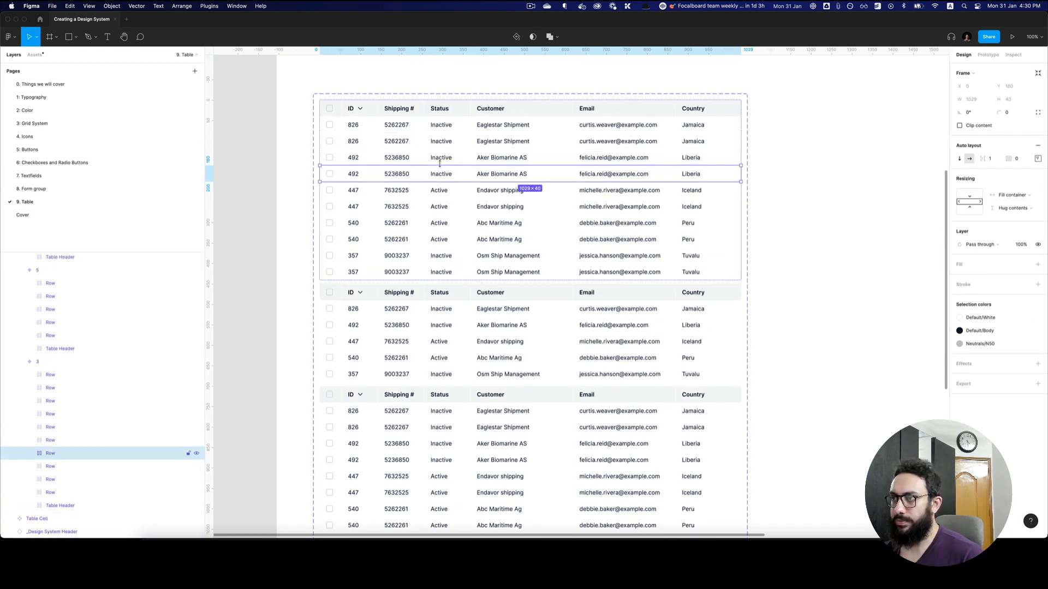
click(467, 311)
click(482, 238)
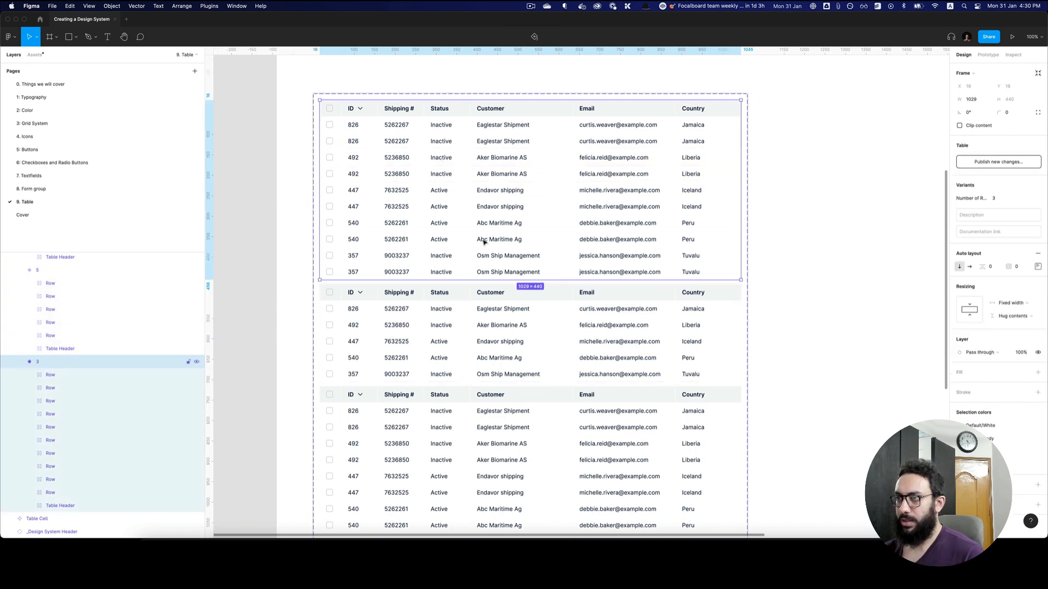
key(Delete)
Step: Duplicate the 5 variant, set the copy's Number of Rows value to 3, and place it first in the component set
click(466, 192)
key(super+d)
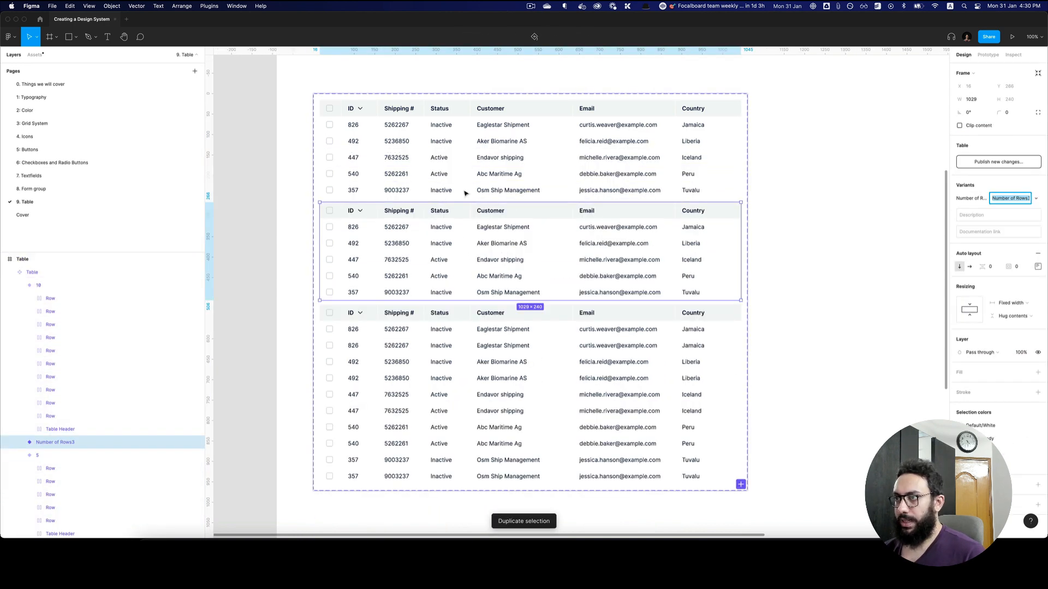
text(3)
key(Return)
scroll(682, 200, right, 3)
key(Up)
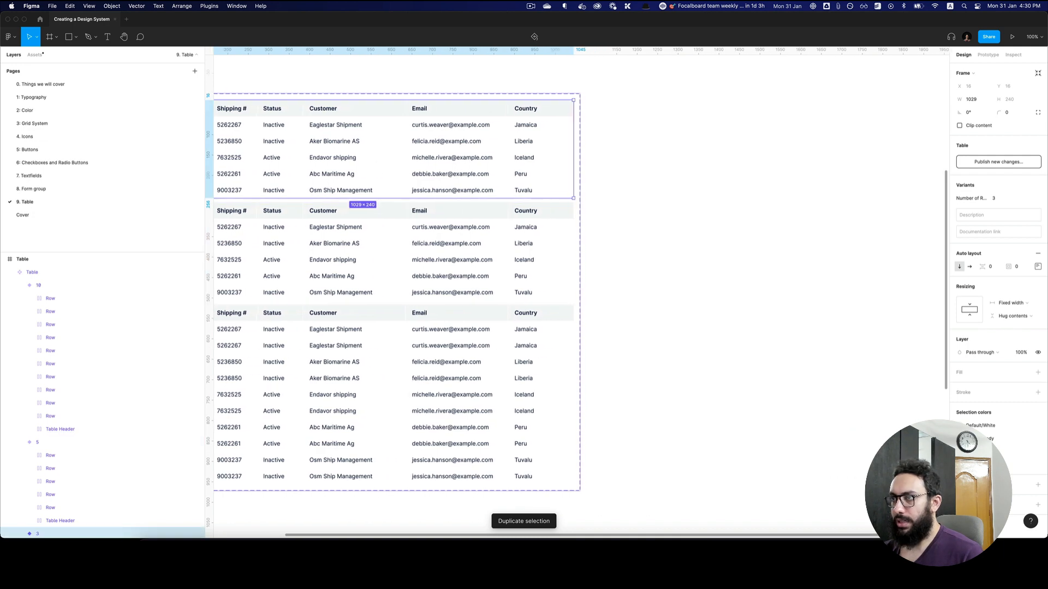
Step: Delete the last two body rows, 540 and 357, from the 3 variant
scroll(262, 182, left, 2)
scroll(262, 182, left, 3)
double_click(519, 187)
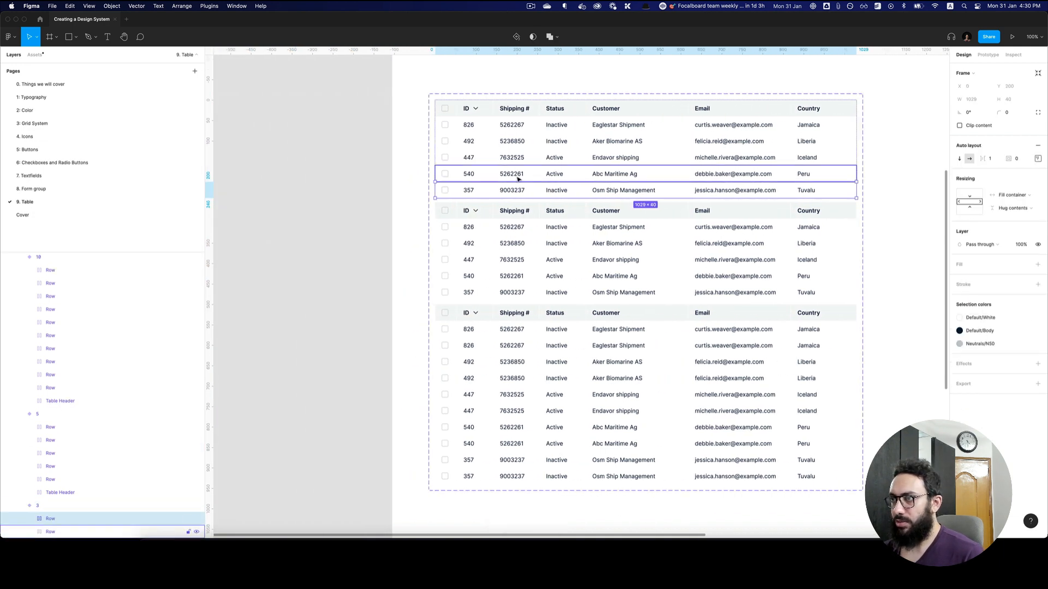
shift+click(518, 178)
key(Delete)
Step: Set the spacing between the variants in the table component set to 40
key(super+minus)
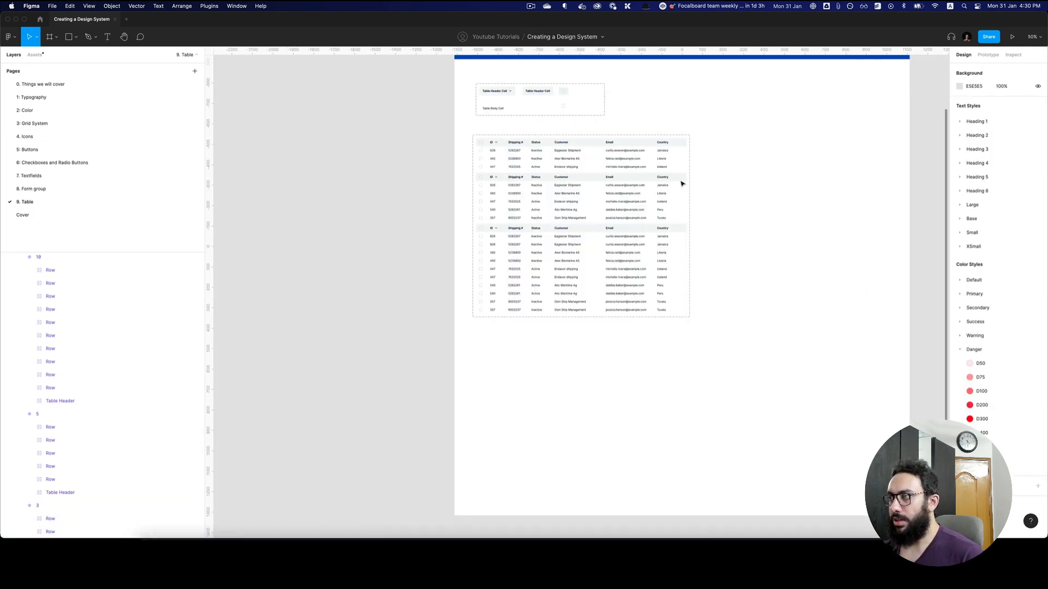
click(688, 184)
click(992, 280)
text(40)
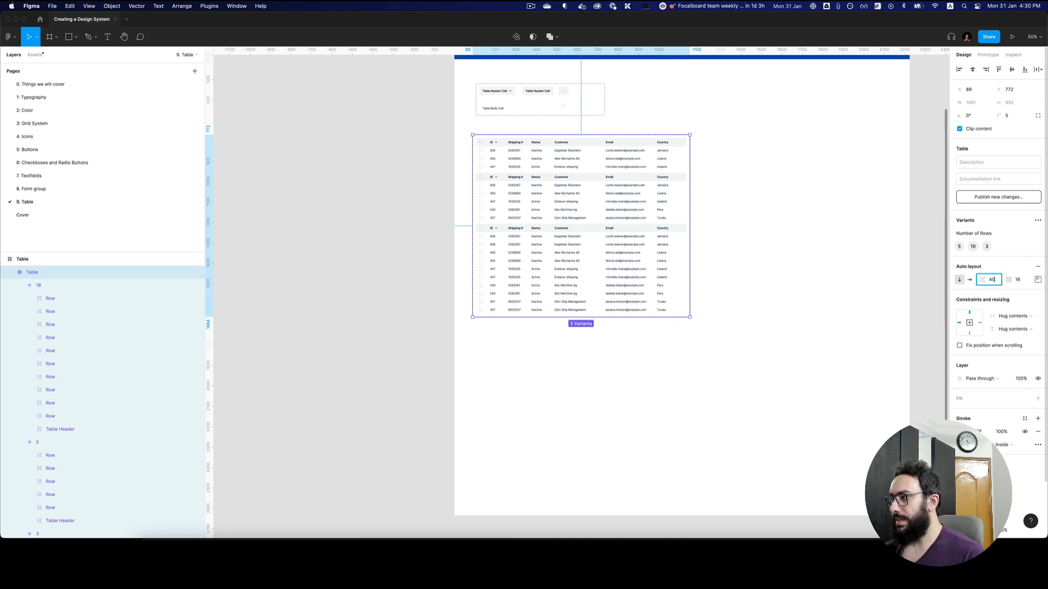
key(Return)
Step: Place a test instance of the 3 variant below the component set and switch its Number of Rows to 5
double_click(604, 160)
drag(602, 160, 669, 410)
scroll(666, 409, up, 3)
scroll(655, 350, down, 3)
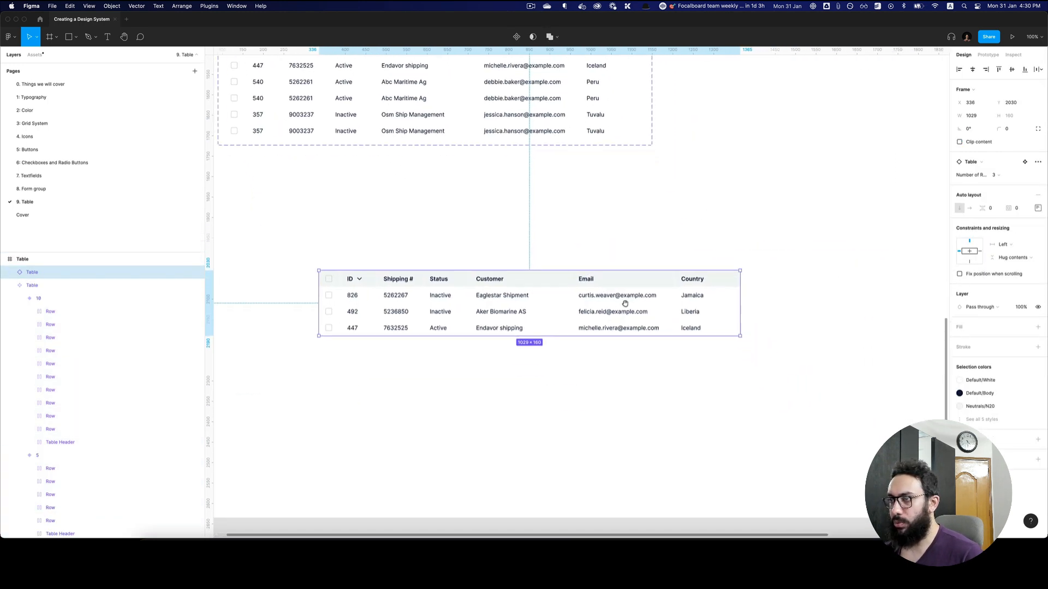
click(998, 177)
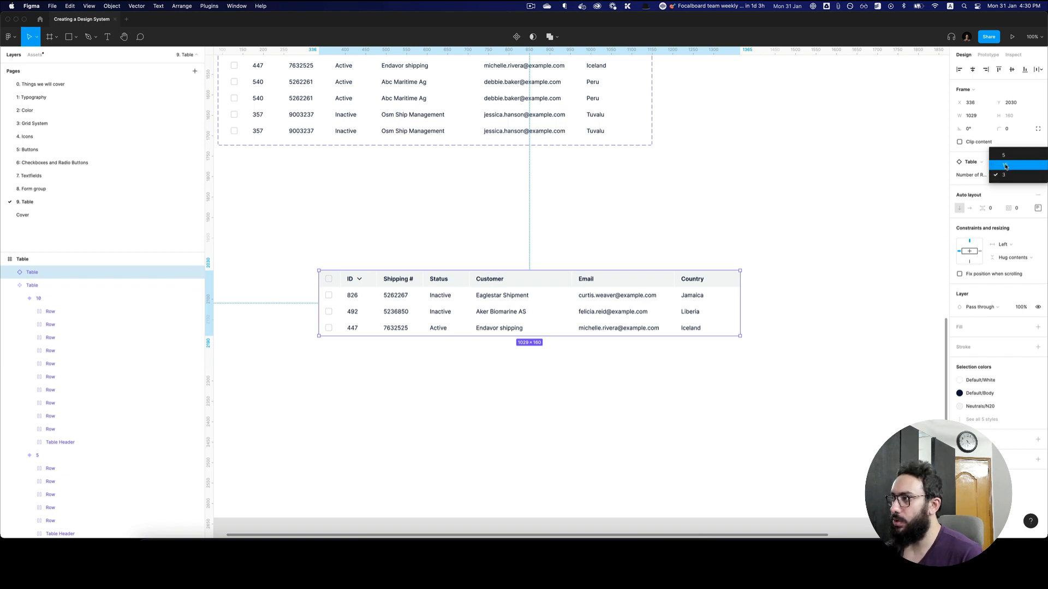
click(1006, 165)
click(998, 175)
click(1004, 165)
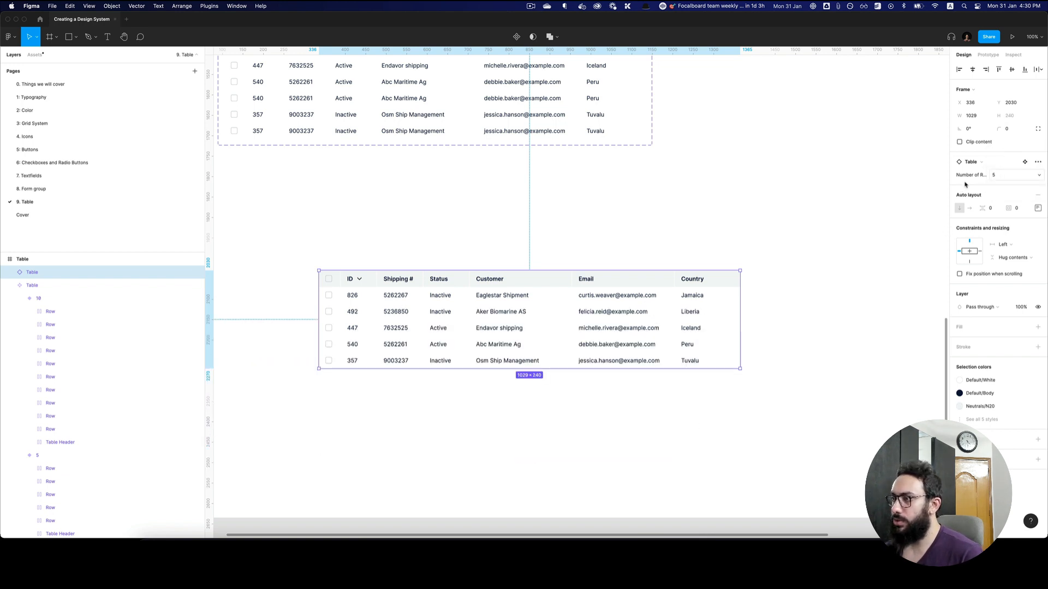
Step: Reorder the Number of Rows values on the table component set to 3, 5, 10 and delete the test instance below it
alt+click(788, 207)
scroll(697, 326, up, 3)
click(668, 193)
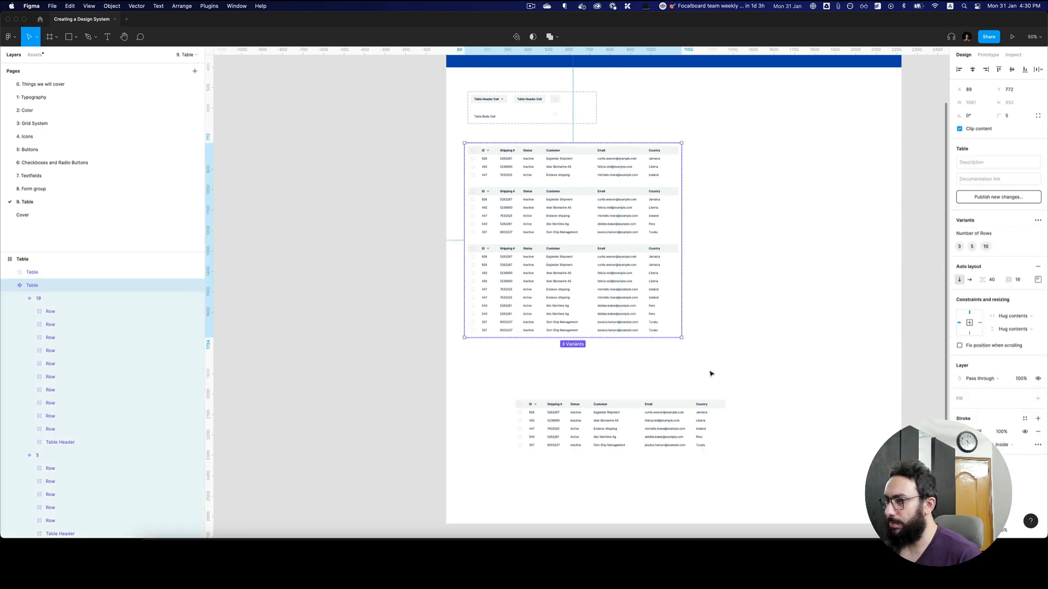
click(654, 414)
key(Delete)
Step: Widen the Table Cell component set to about 990 to make room for more variants
scroll(573, 183, up, 3)
scroll(562, 181, up, 5)
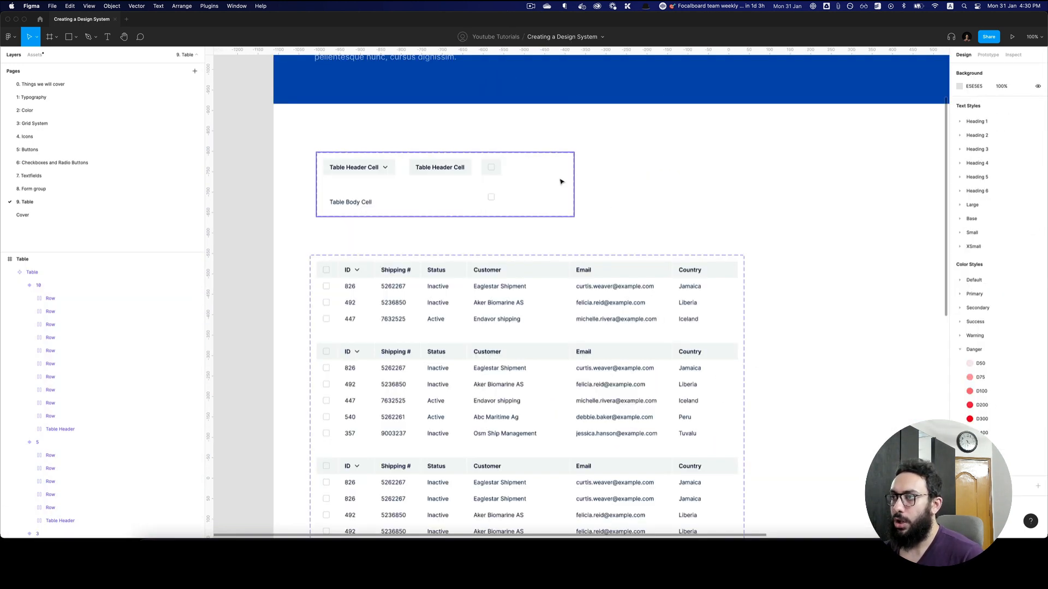
click(565, 182)
drag(713, 175, 723, 176)
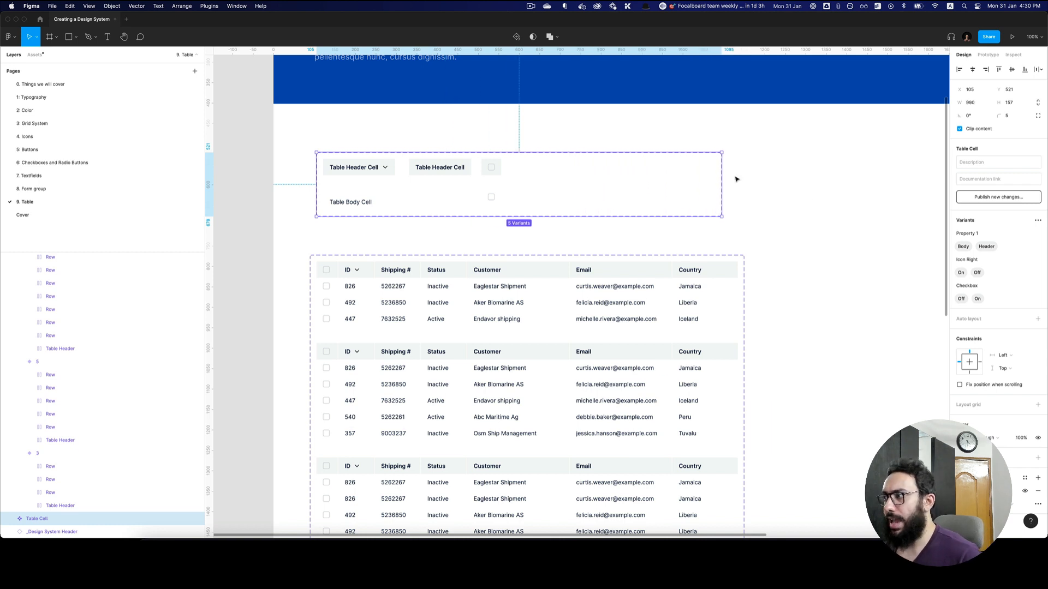
Step: Add a variant property named Dark to the Table Cell component set and rename its default value to Off
click(1040, 221)
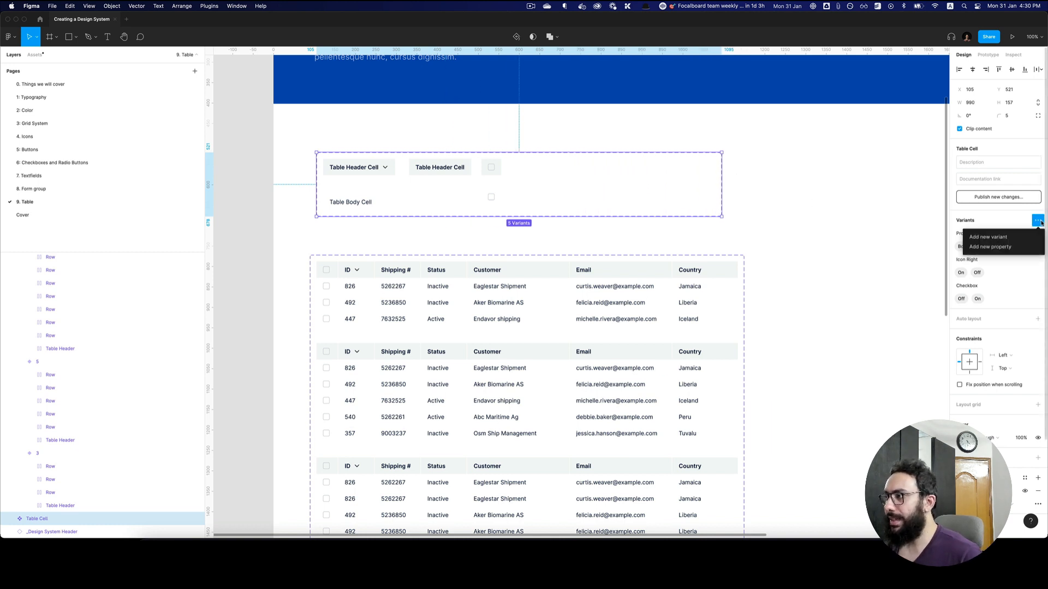
click(1012, 247)
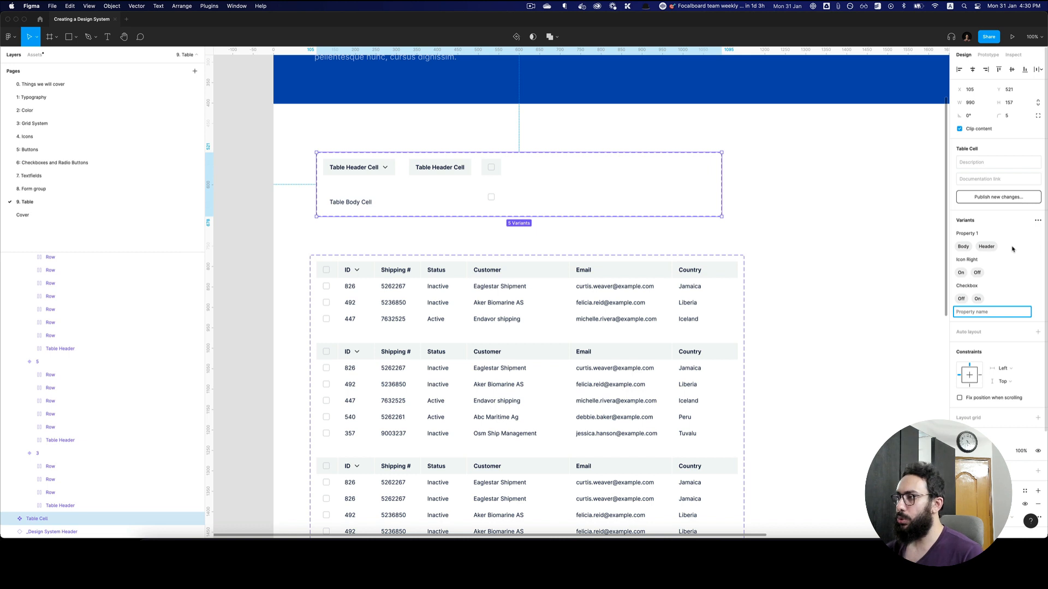
text(Dark)
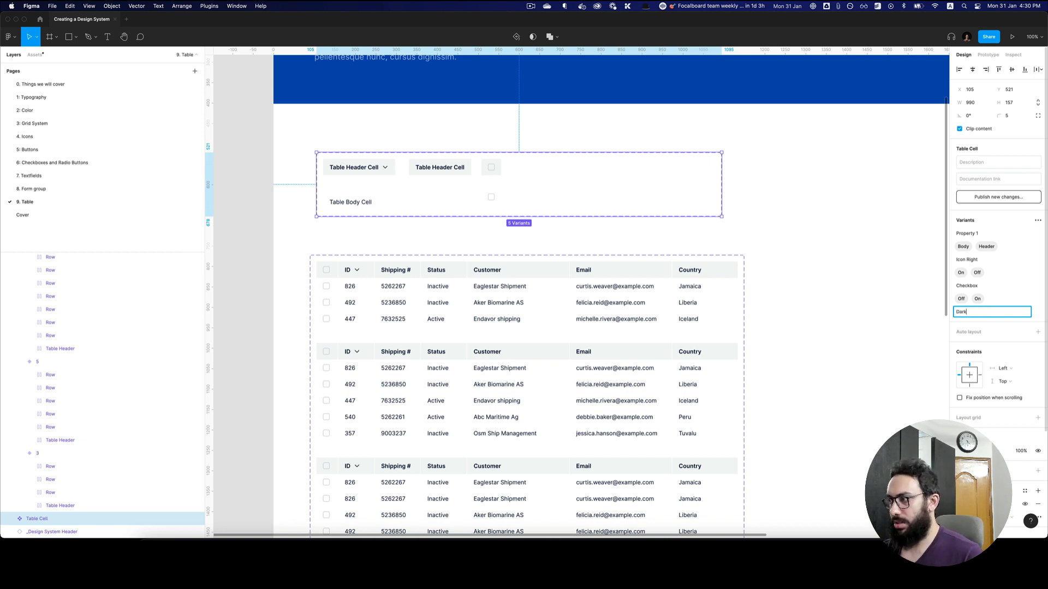
key(Return)
double_click(965, 325)
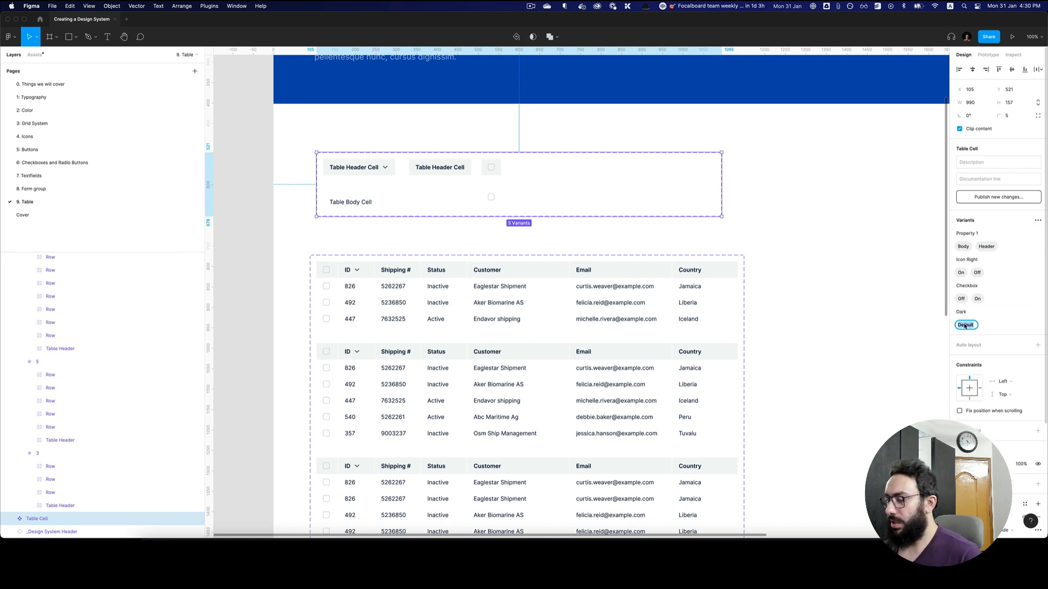
text(Off)
key(Return)
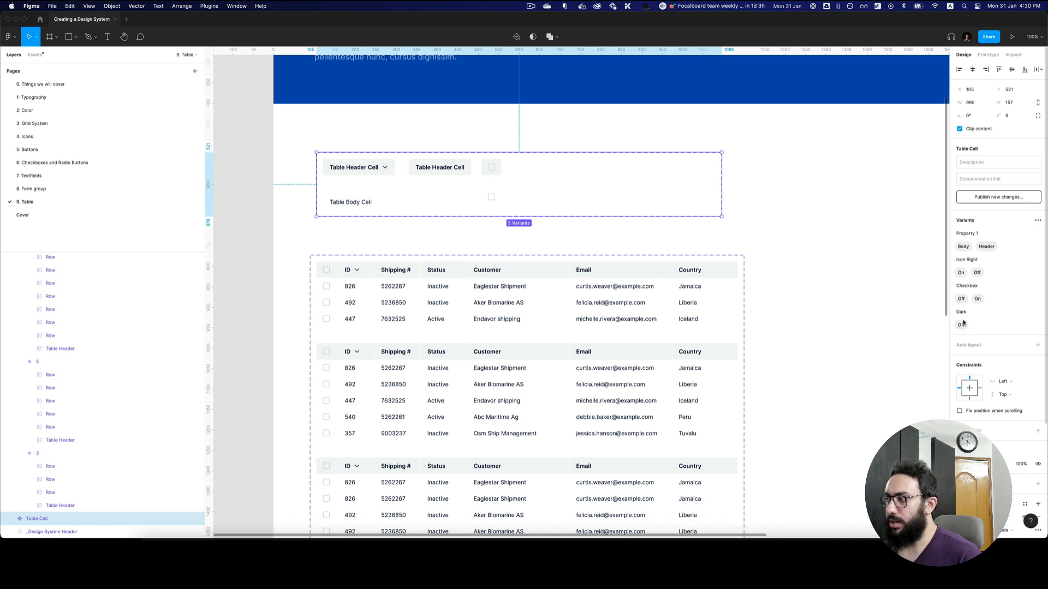
Step: Duplicate the three header cell variants beside the originals and set the copies' Dark property to On
click(440, 167)
shift+click(489, 167)
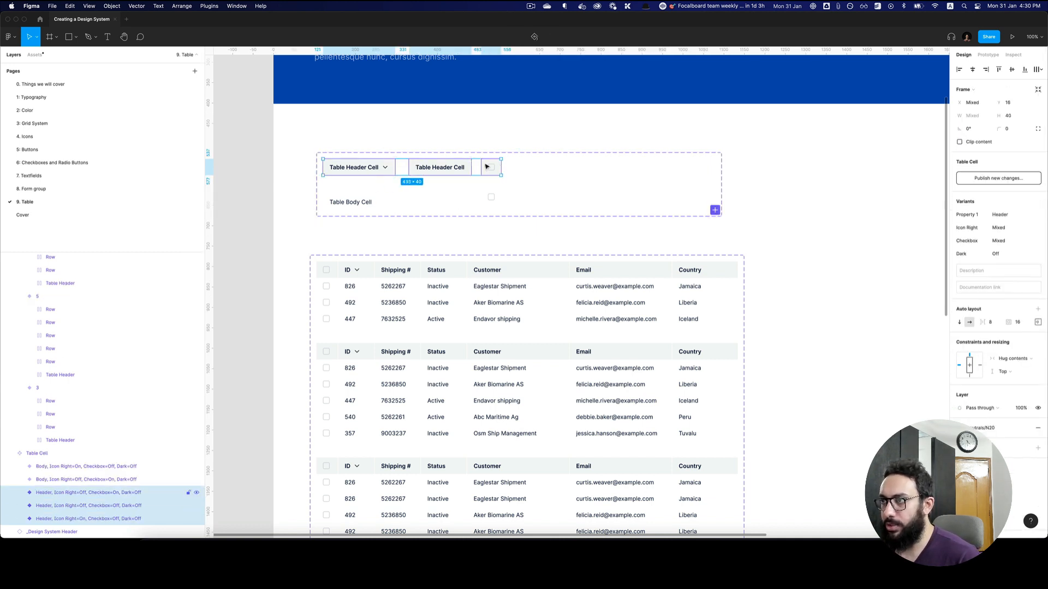
drag(490, 167, 676, 167)
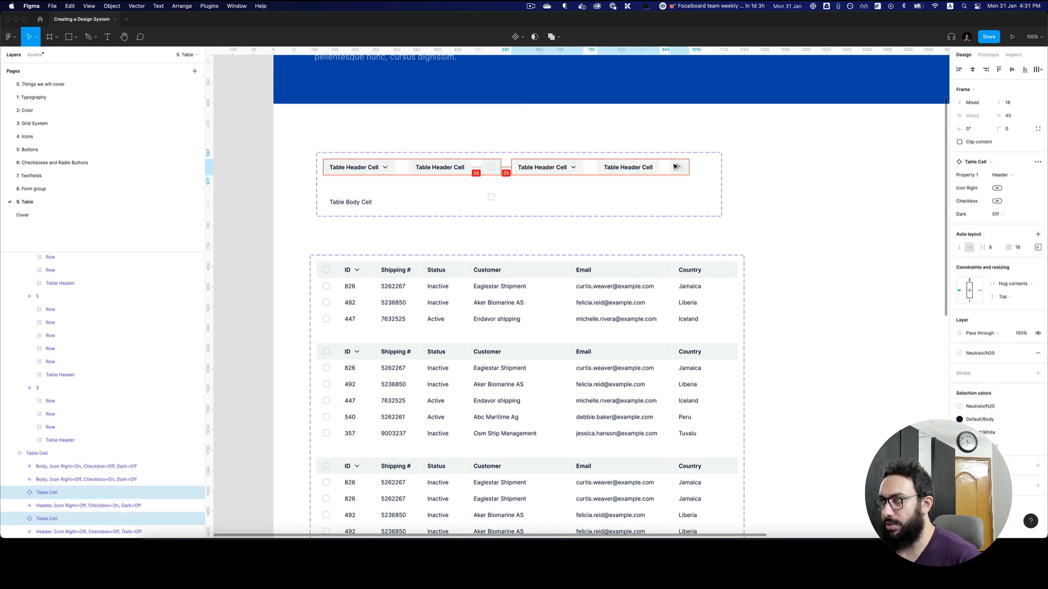
click(1017, 237)
text(On)
key(Return)
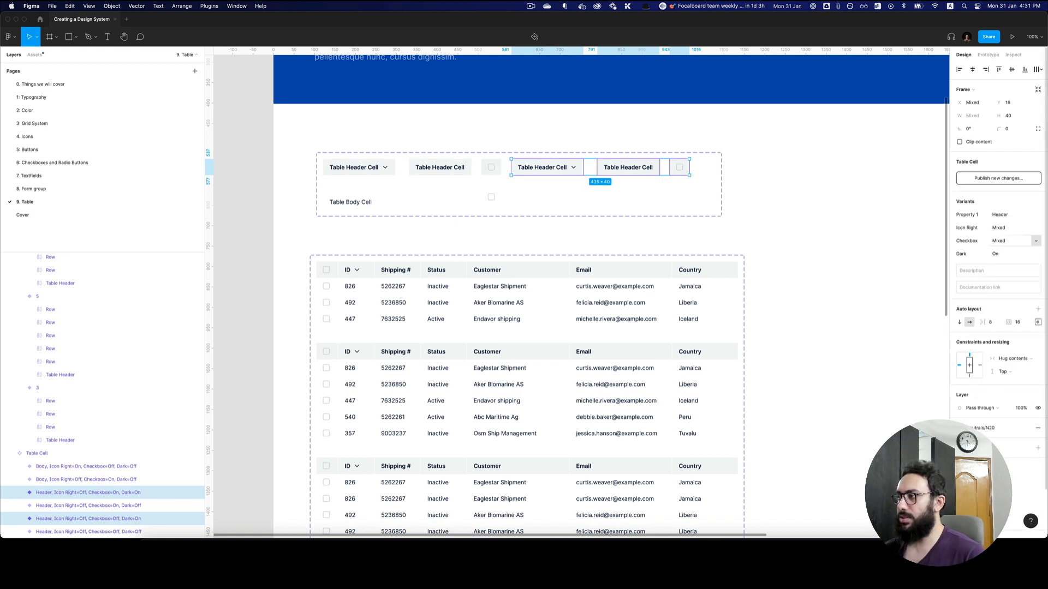
Step: Fill the three Dark=On header cell variants with the Neutrals/N800 color style
click(1025, 428)
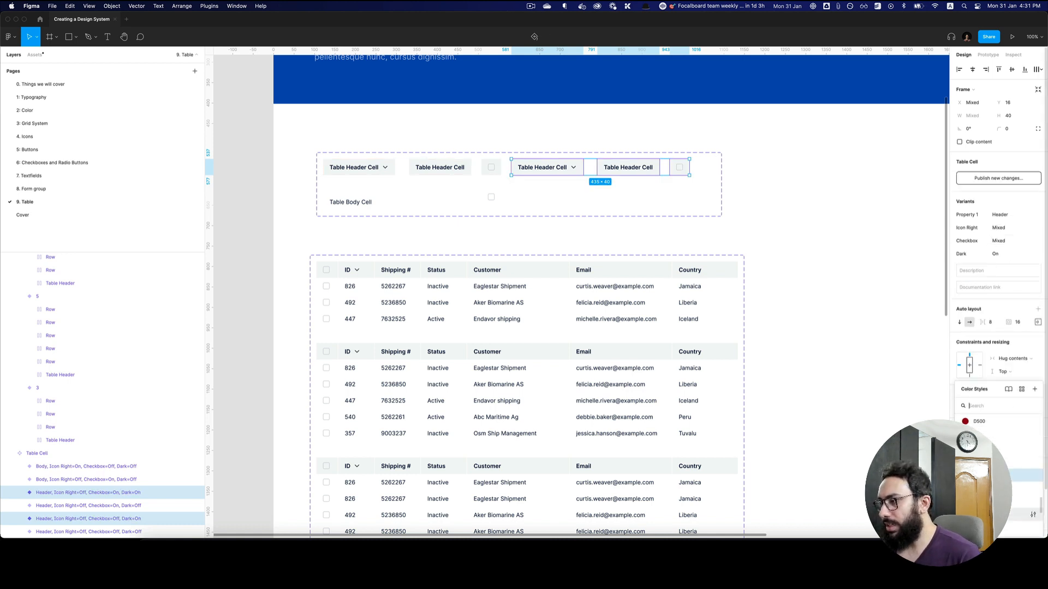
scroll(999, 437, down, 5)
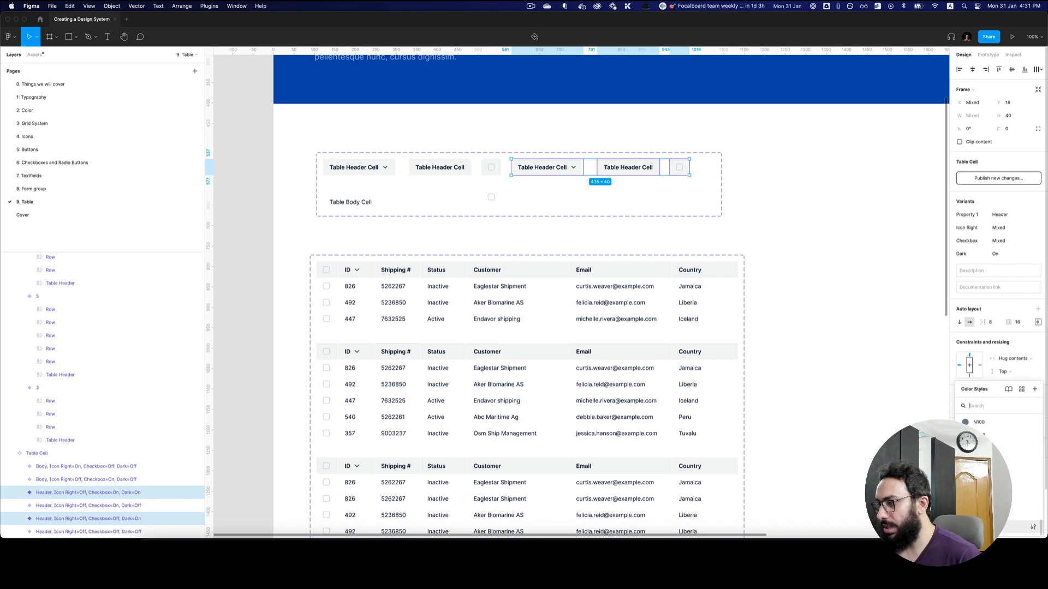
click(987, 513)
Step: Change the text color in the three Dark=On header cell variants to white
double_click(572, 166)
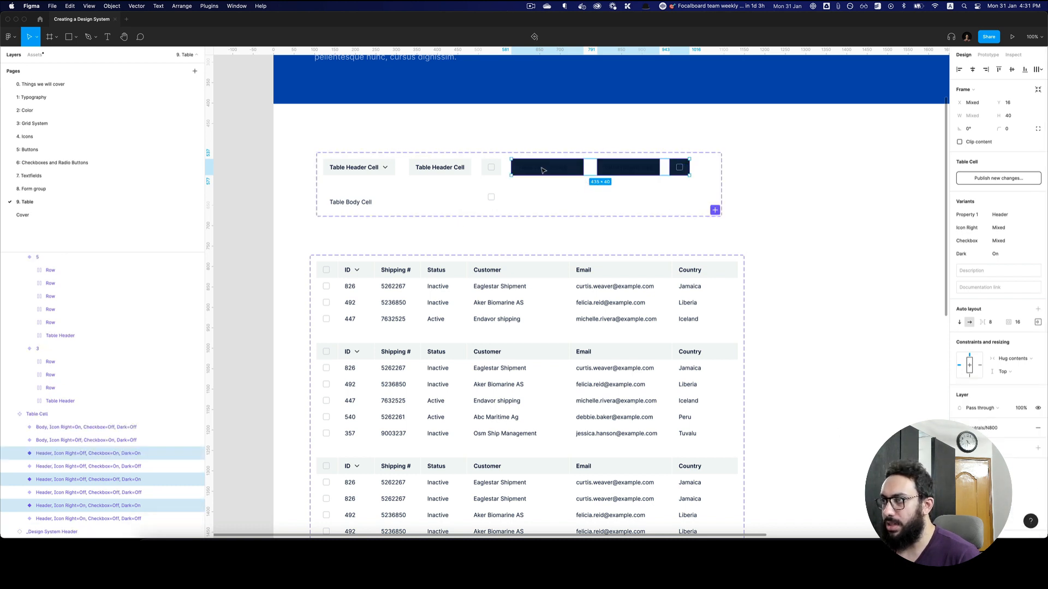
click(596, 186)
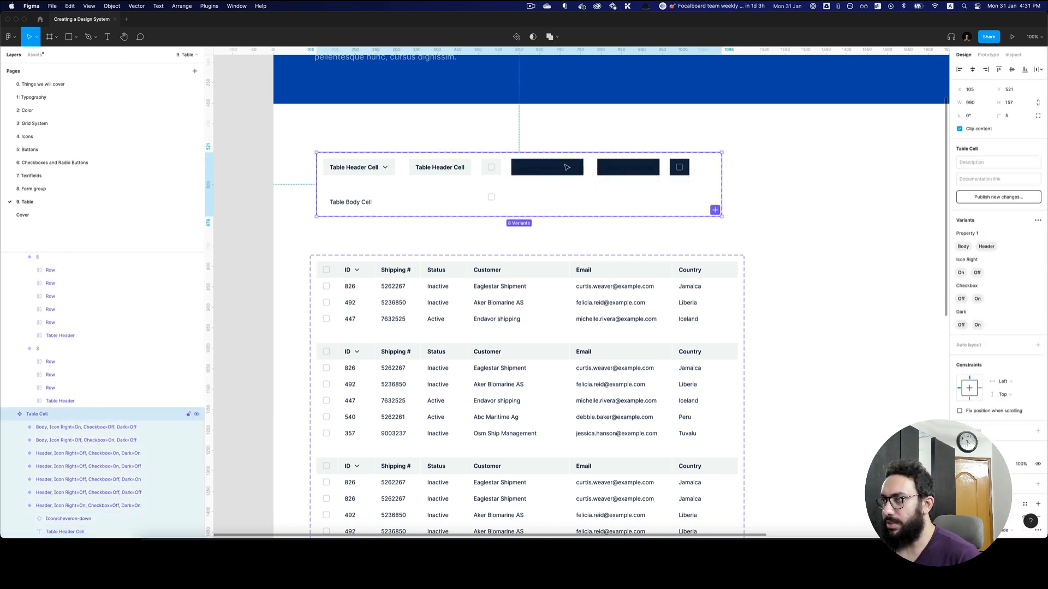
double_click(567, 167)
shift+click(618, 168)
shift+click(682, 168)
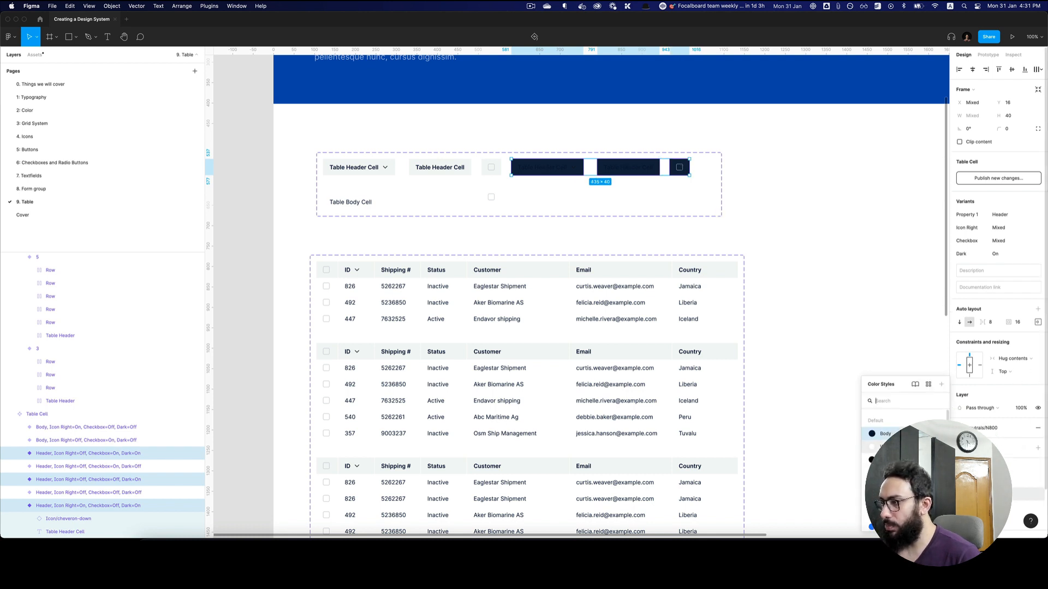
click(895, 487)
click(793, 259)
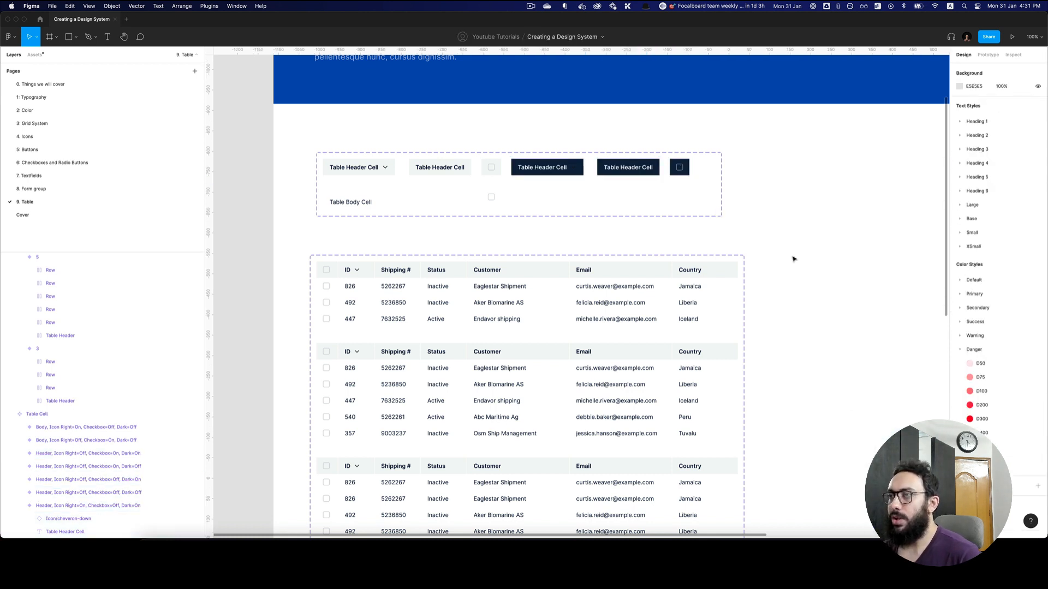
Step: Switch all header cells of the 3 variant to Dark, and undo that change
click(397, 274)
click(397, 274)
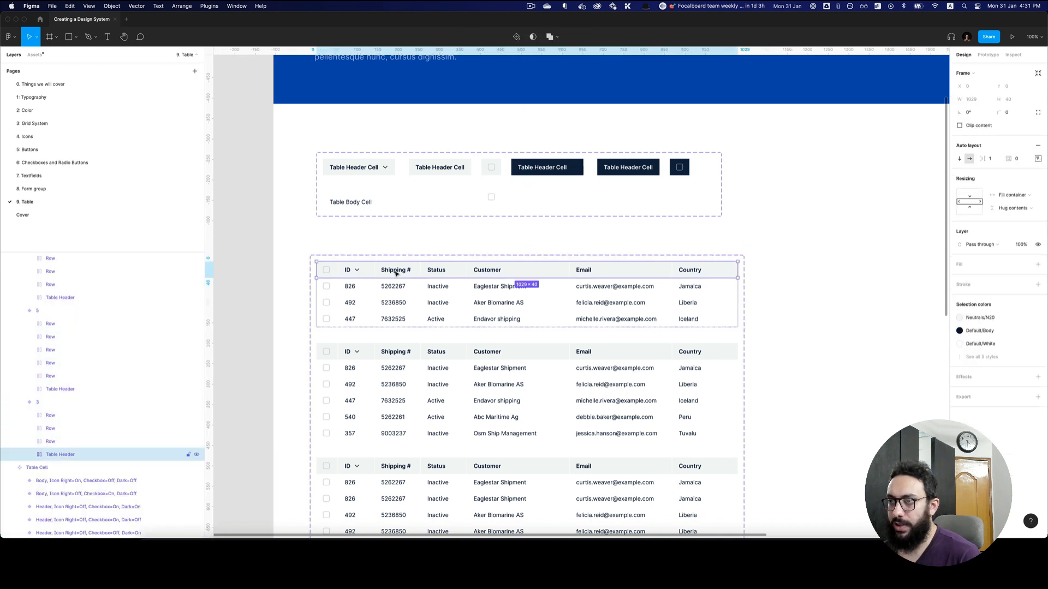
key(Return)
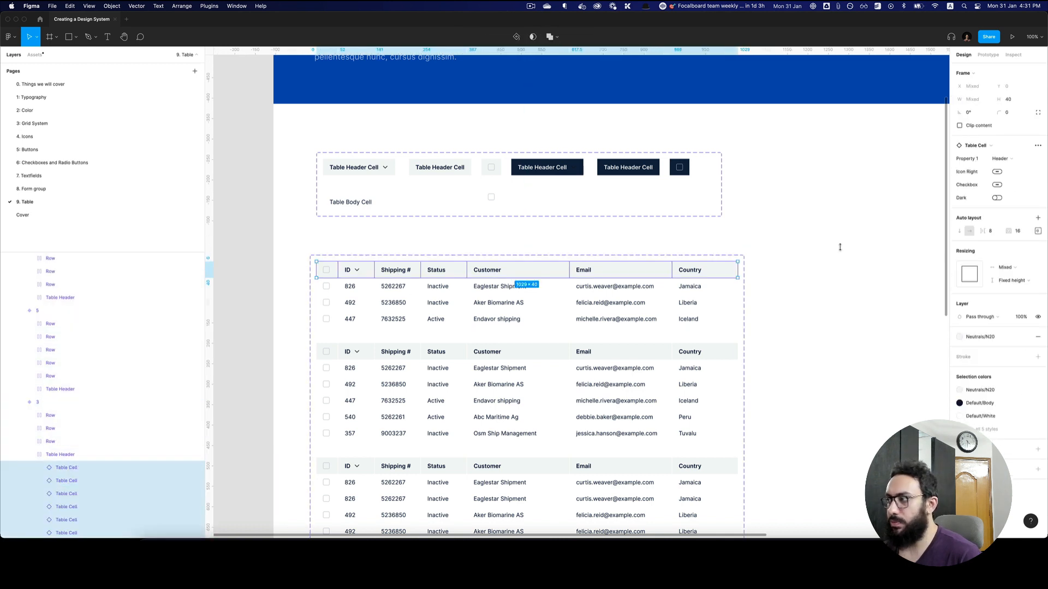
click(998, 199)
click(874, 233)
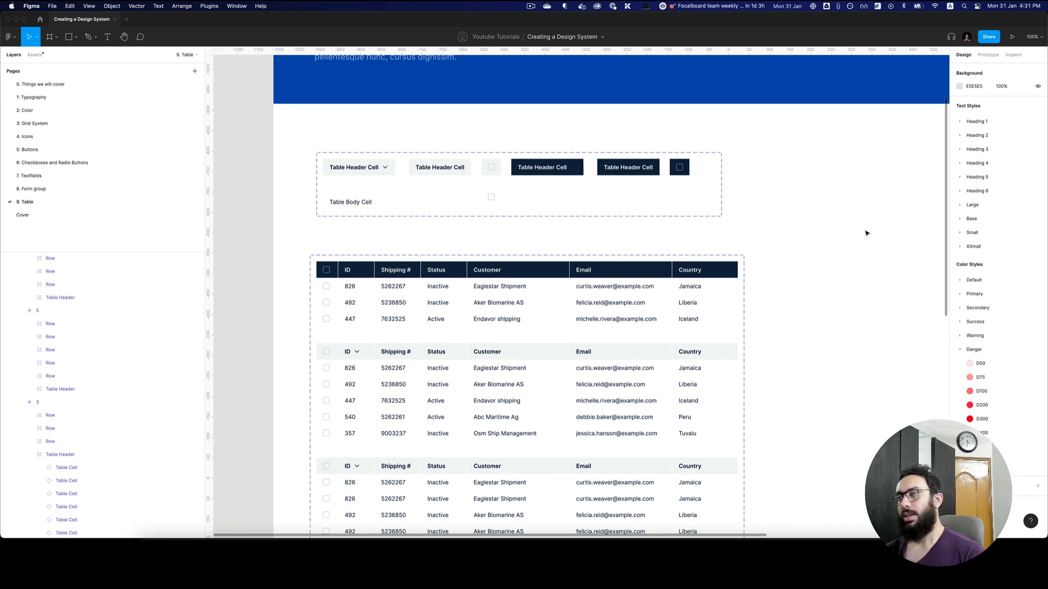
key(cmd+z)
key(cmd+z)
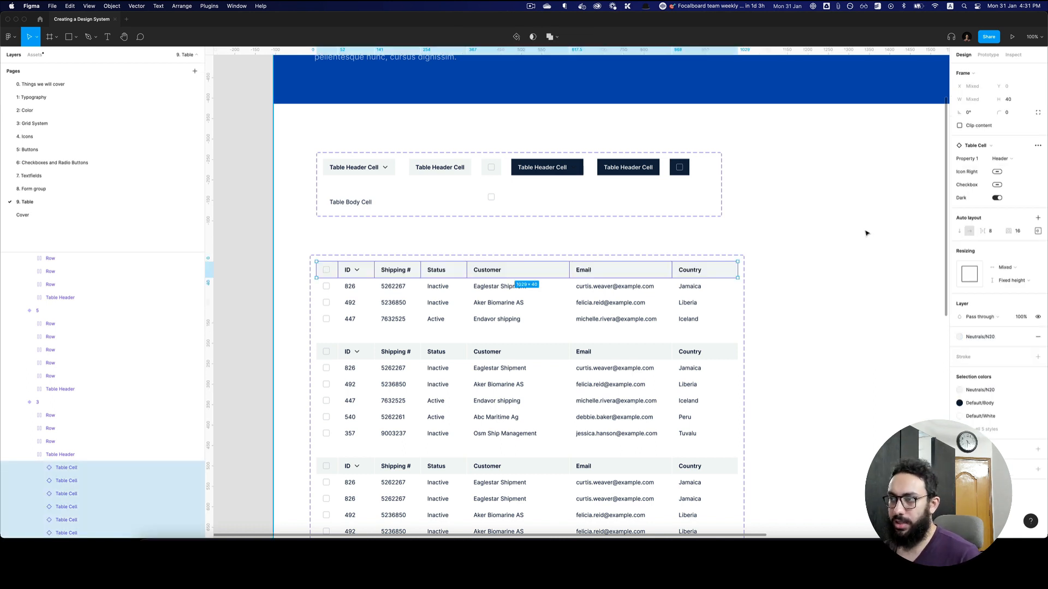
Step: Enlarge the table component set to about 2053 wide and 1734 high
click(861, 243)
scroll(860, 243, down, 3)
key(super+minus)
drag(853, 243, 678, 244)
drag(624, 247, 826, 244)
key(z)
alt+click(721, 215)
drag(721, 216, 670, 200)
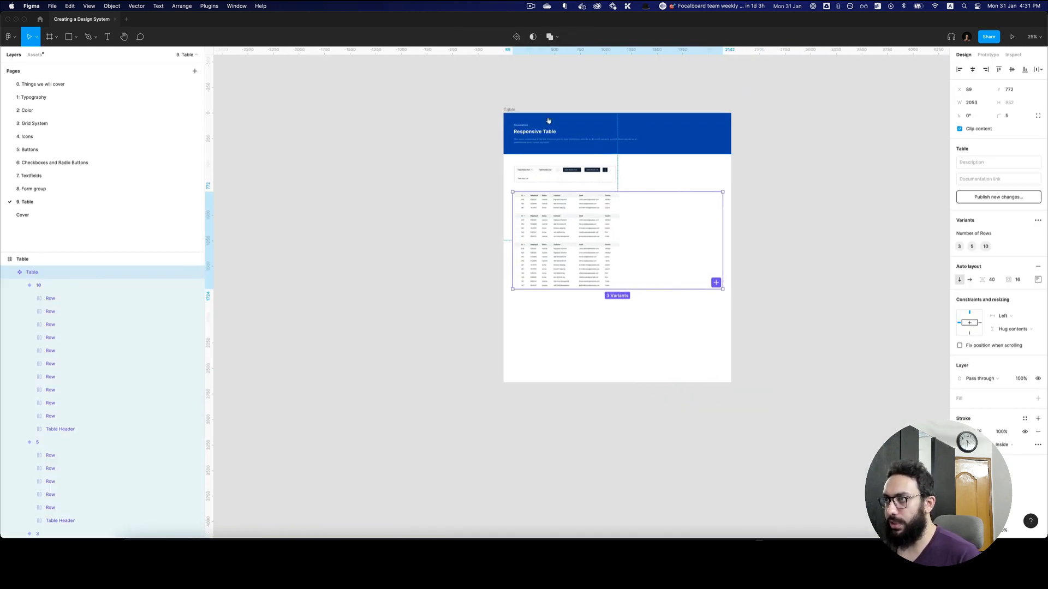
click(509, 110)
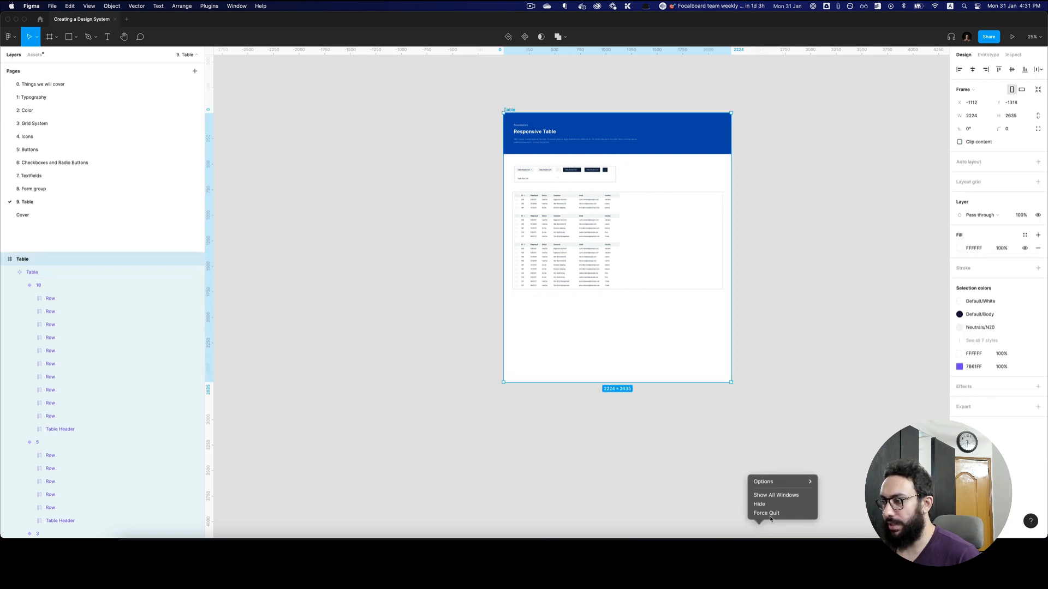
click(634, 286)
drag(634, 285, 627, 371)
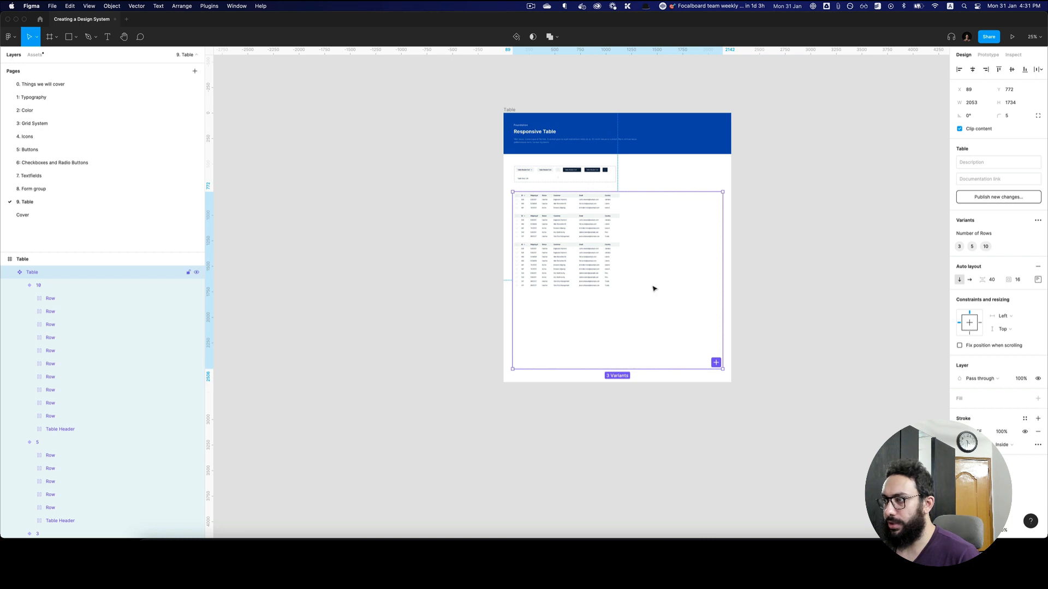
Step: Widen the Table page frame and its blue header banner to about 3132, and the table component set to about 2579
click(701, 171)
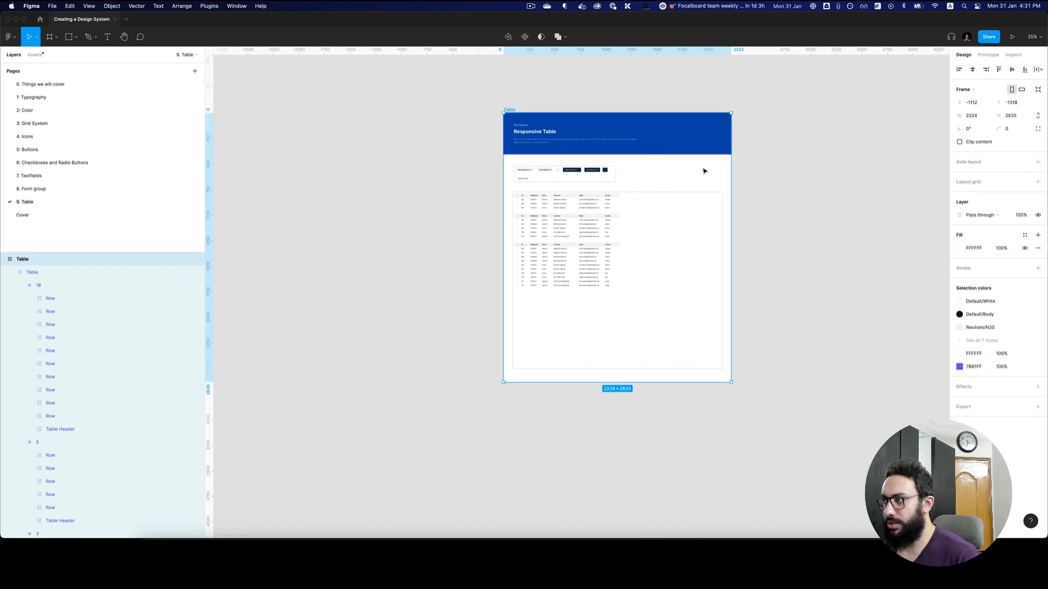
drag(731, 174, 824, 178)
click(720, 212)
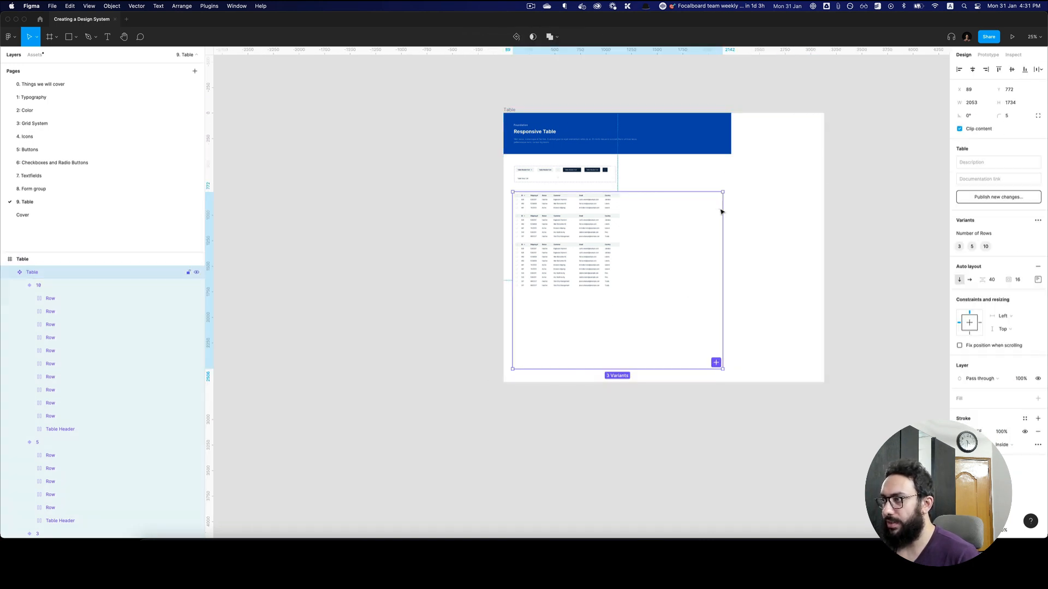
drag(721, 212, 776, 211)
click(726, 141)
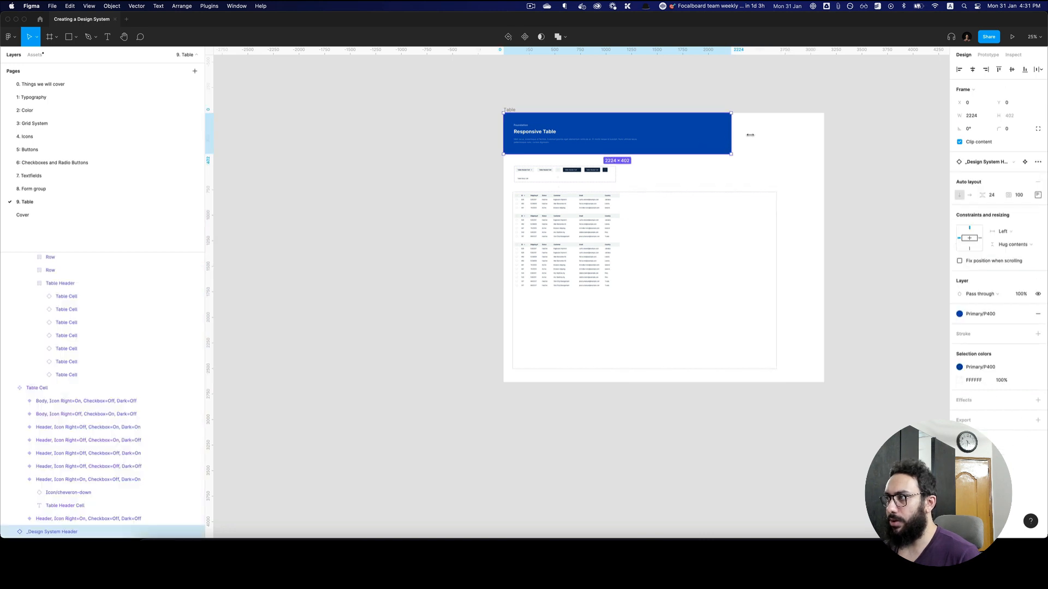
drag(750, 134, 824, 131)
Step: Try to copy the three table variants into the empty space beside the originals
click(645, 206)
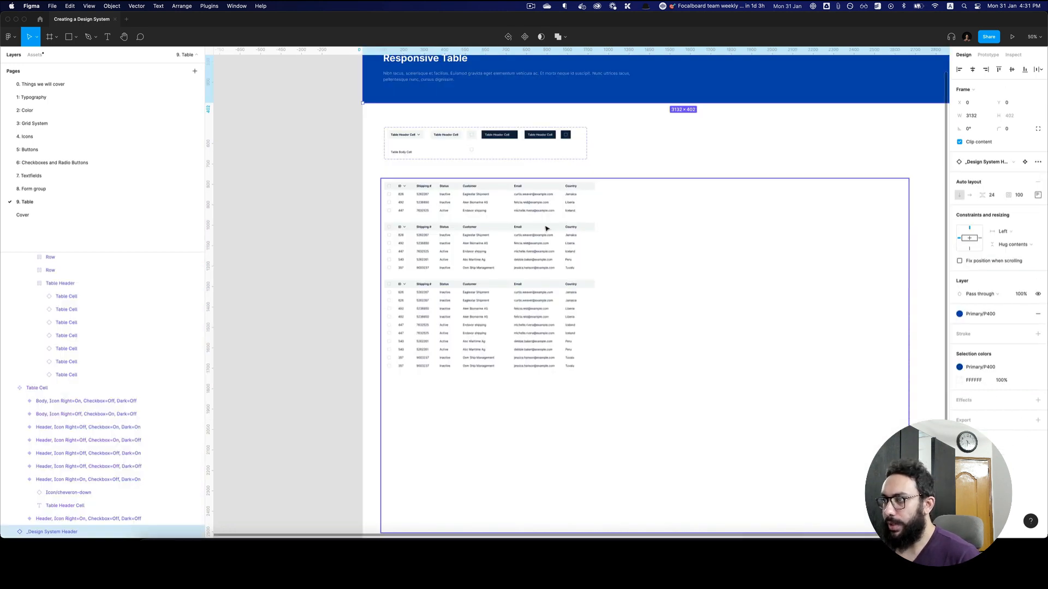
double_click(547, 228)
shift+click(546, 202)
shift+click(497, 324)
drag(497, 324, 686, 323)
Step: Remove auto layout from the table component set
click(683, 311)
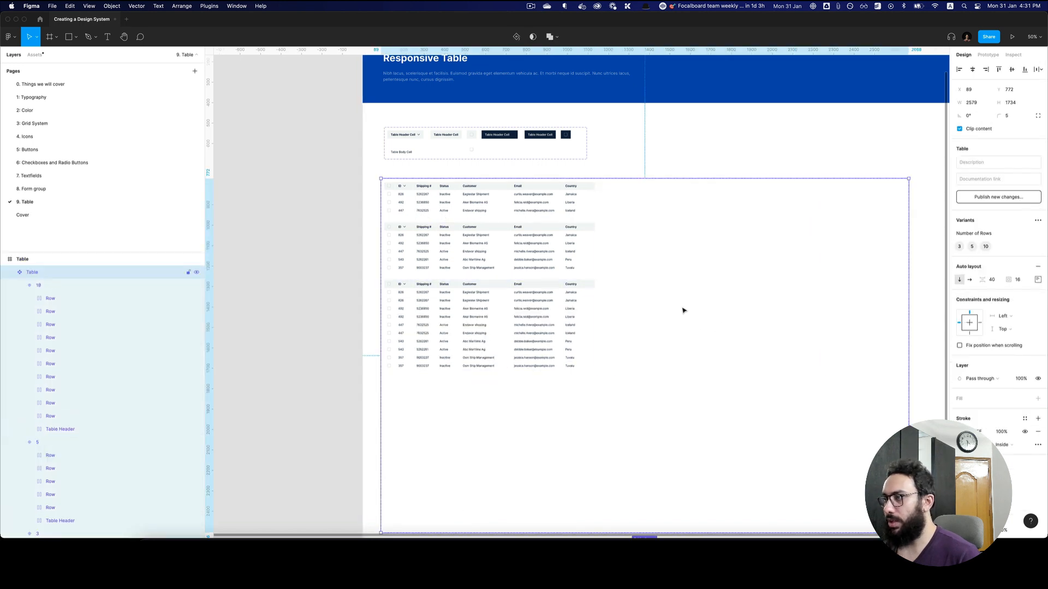
click(1038, 266)
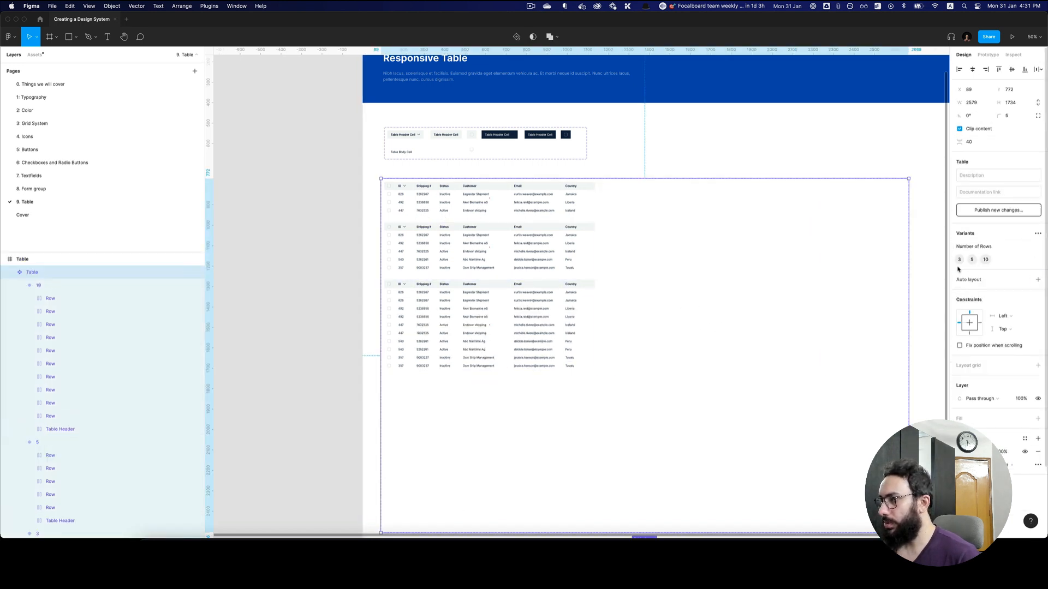
click(506, 209)
shift+click(494, 249)
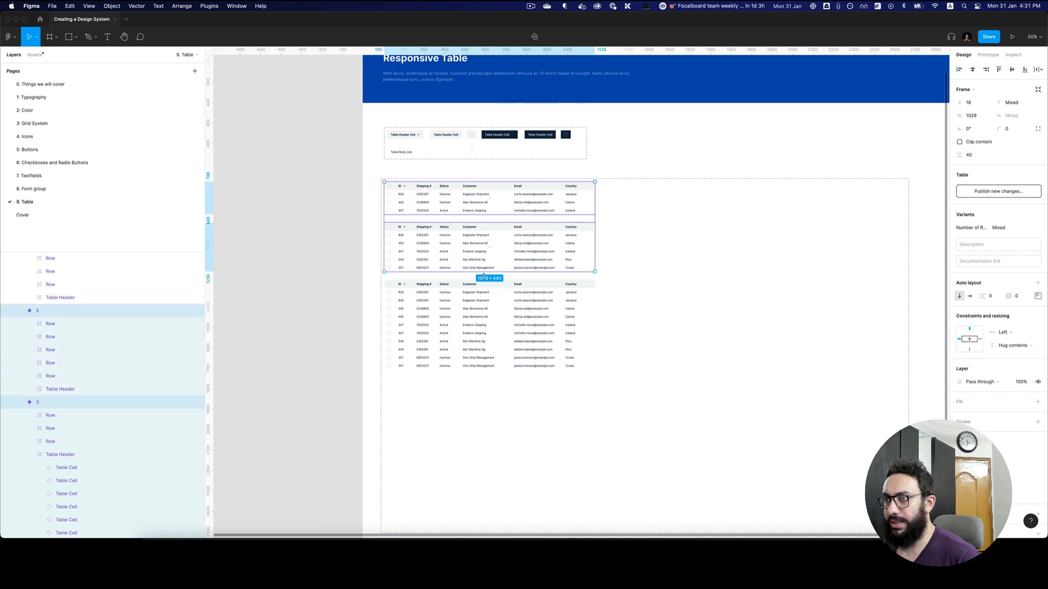
shift+click(478, 307)
drag(662, 310, 702, 310)
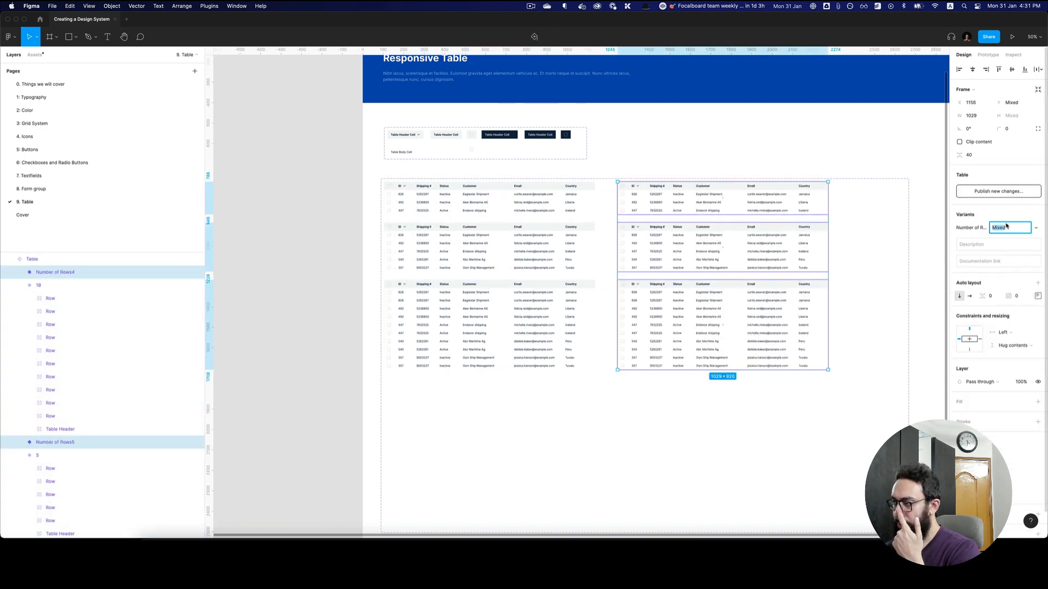
click(860, 224)
click(1032, 234)
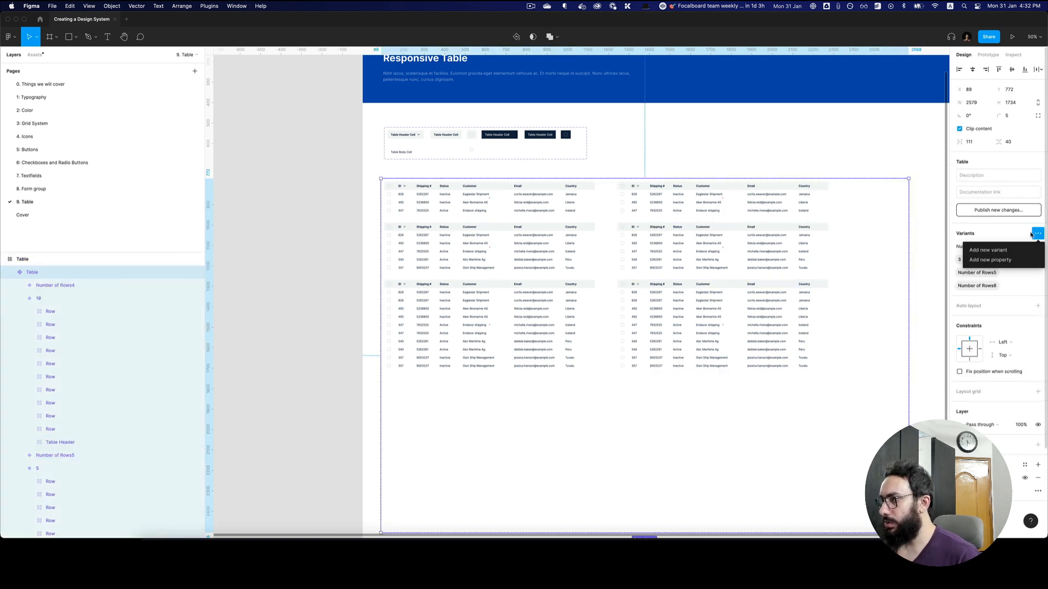
key(super+z)
key(super+z)
key(super+z)
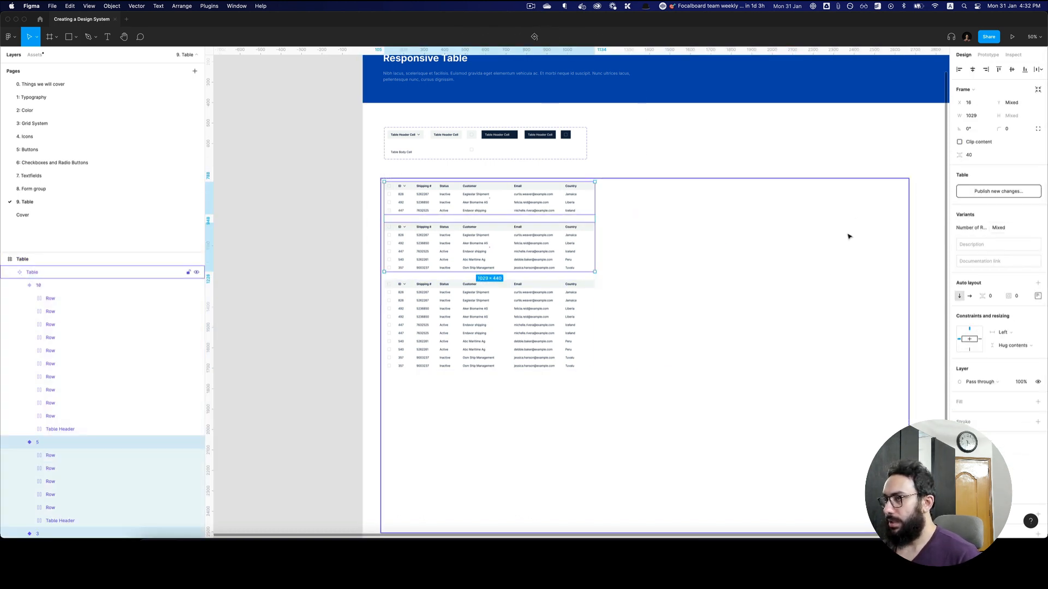
key(super+shift+z)
Step: Add a variant property named Dark to the table component set and rename its default value to Off
click(830, 234)
click(1039, 235)
click(1018, 261)
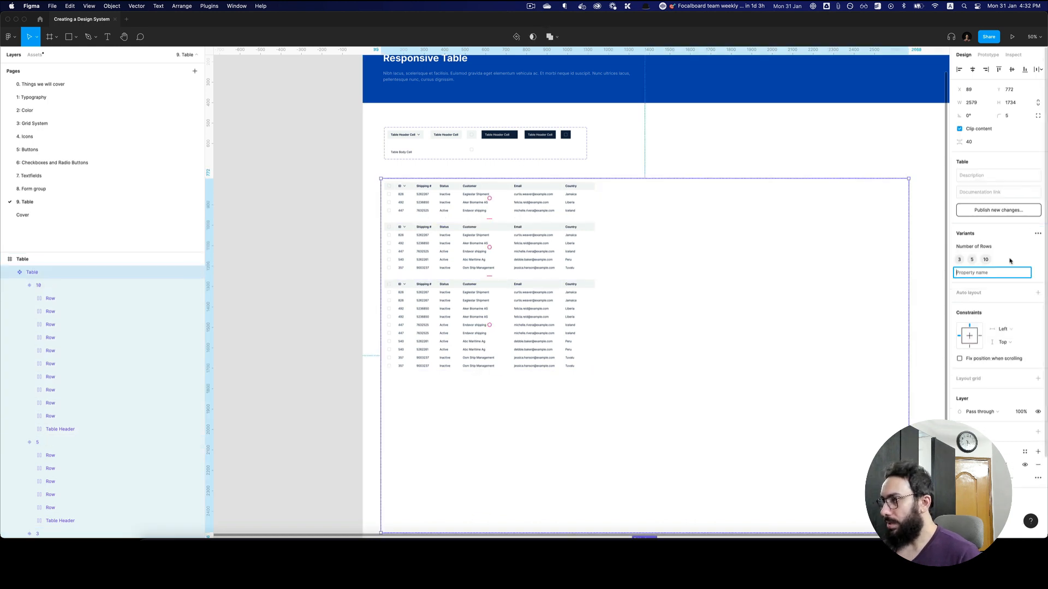
text(Dark)
key(Return)
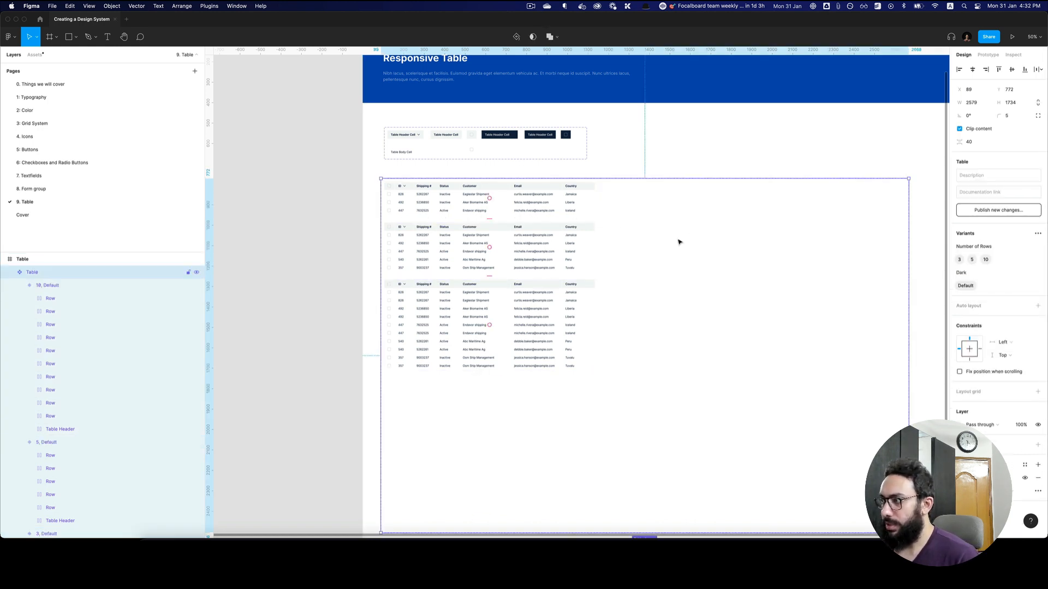
text(Off)
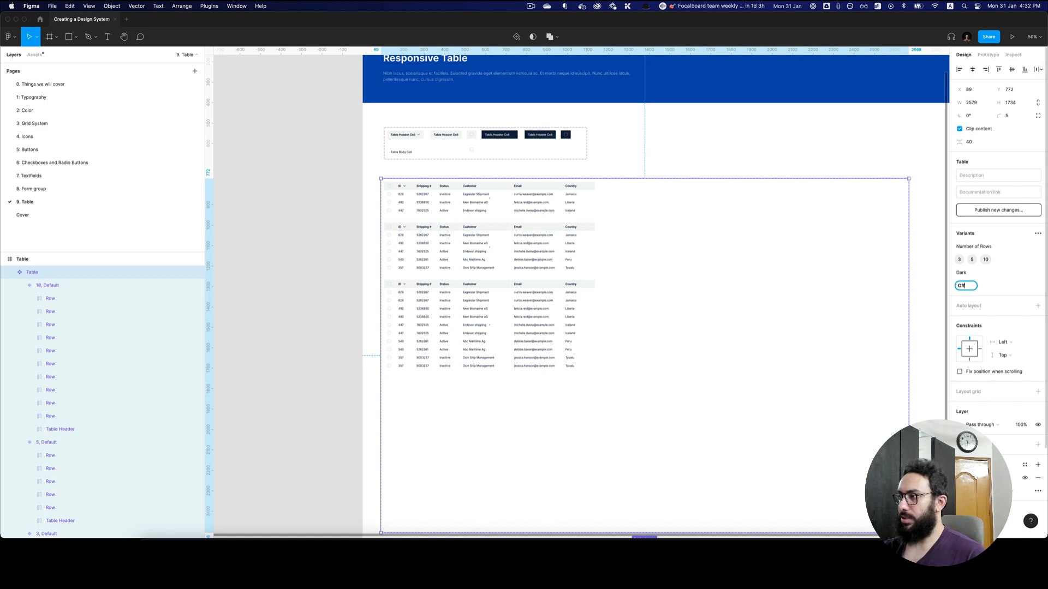
key(Return)
Step: Copy the 3, 5 and 10 row table variants beside the originals and set Dark to On for the copies
click(491, 204)
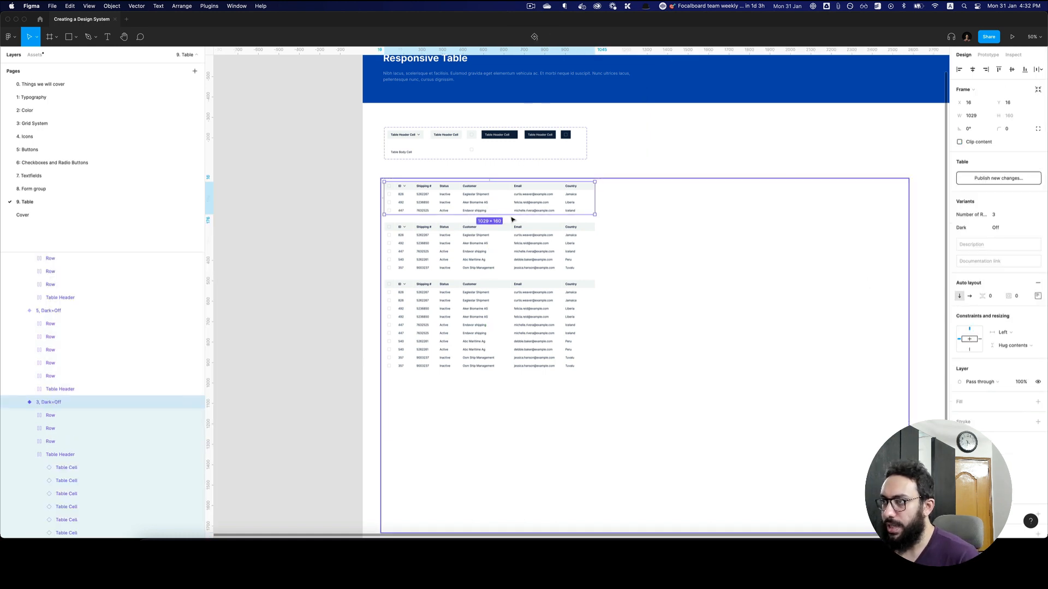
shift+click(490, 251)
shift+click(489, 309)
drag(489, 309, 712, 313)
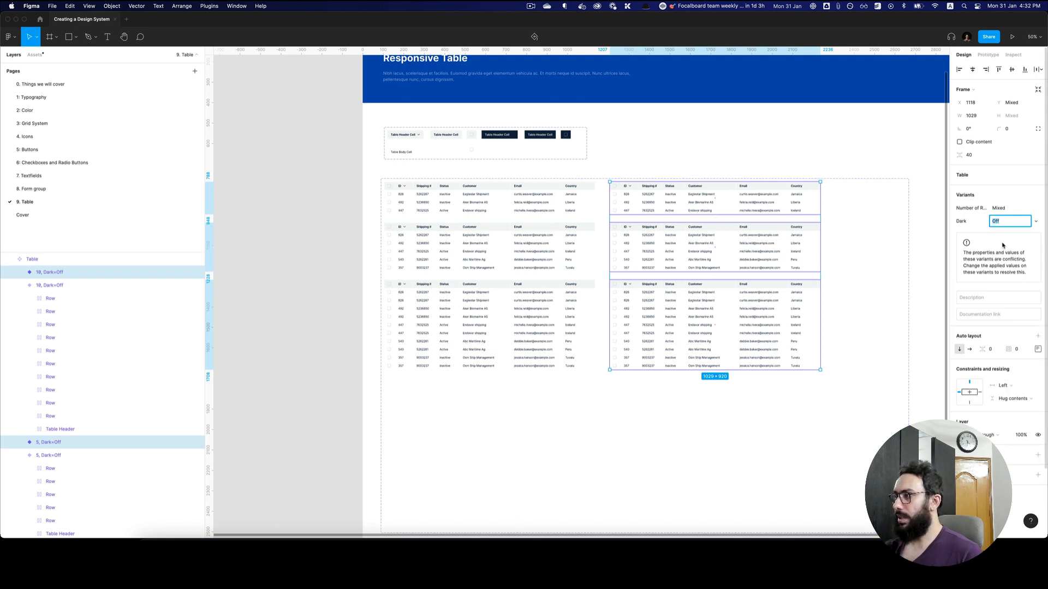
key(Return)
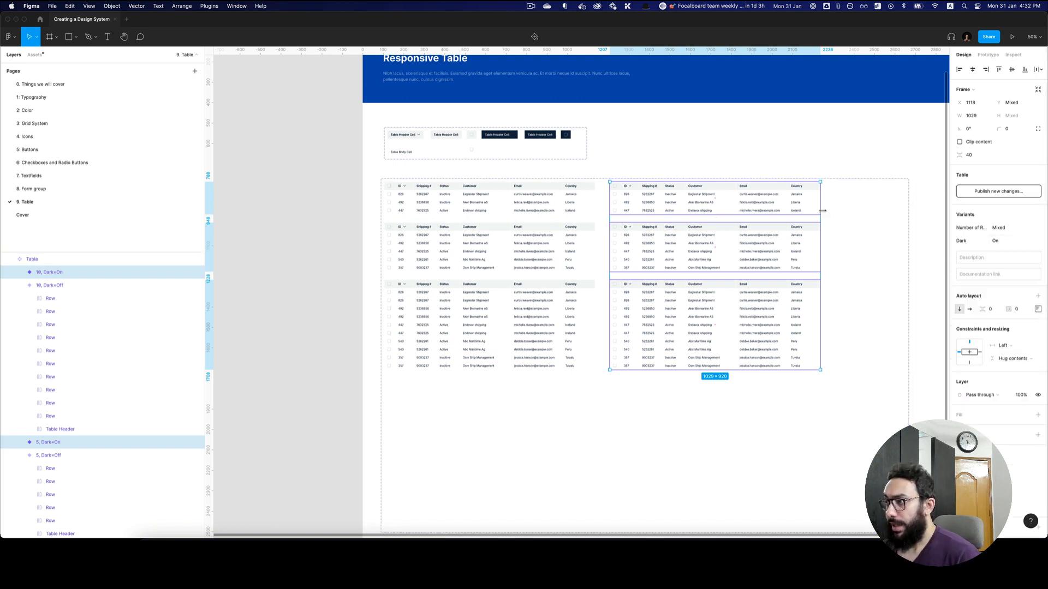
Step: Rename the table component set's Dark property to Dark Header
click(846, 214)
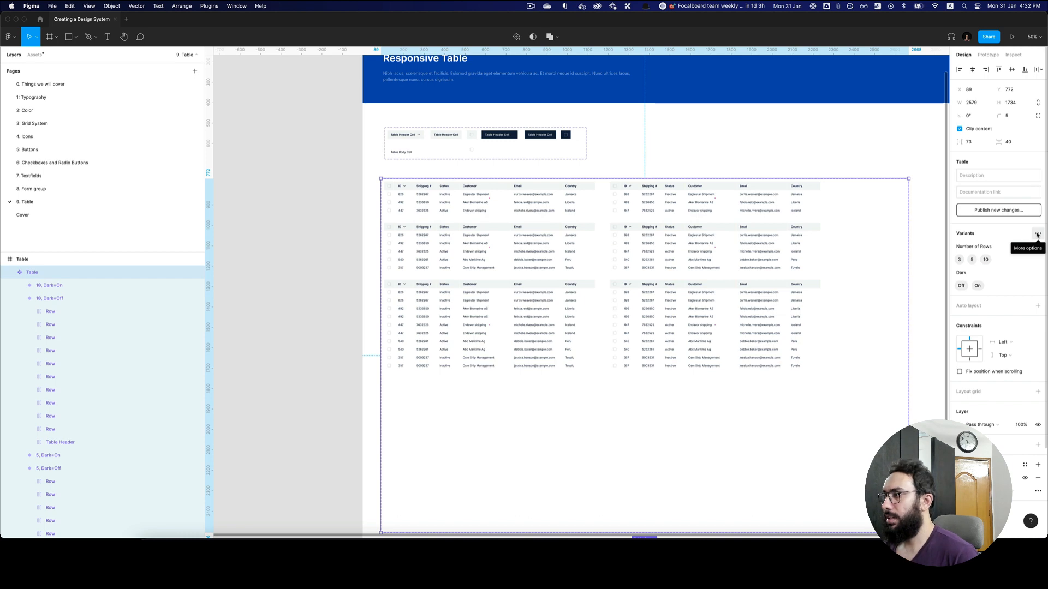
click(971, 272)
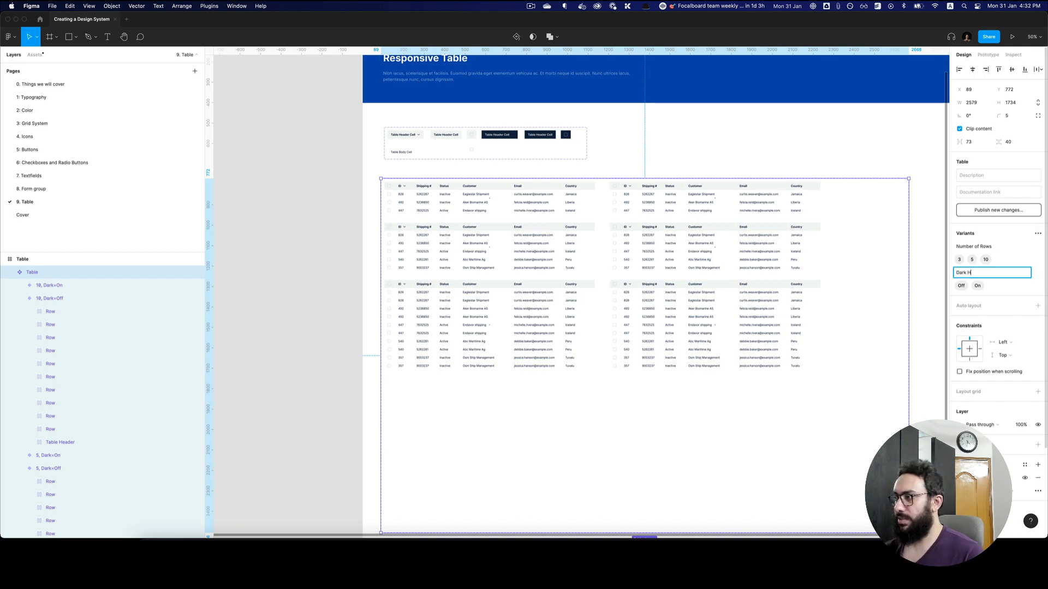
text(Header)
key(Return)
Step: Turn on Dark for all header cells in the three copied table variants
scroll(862, 191, up, 5)
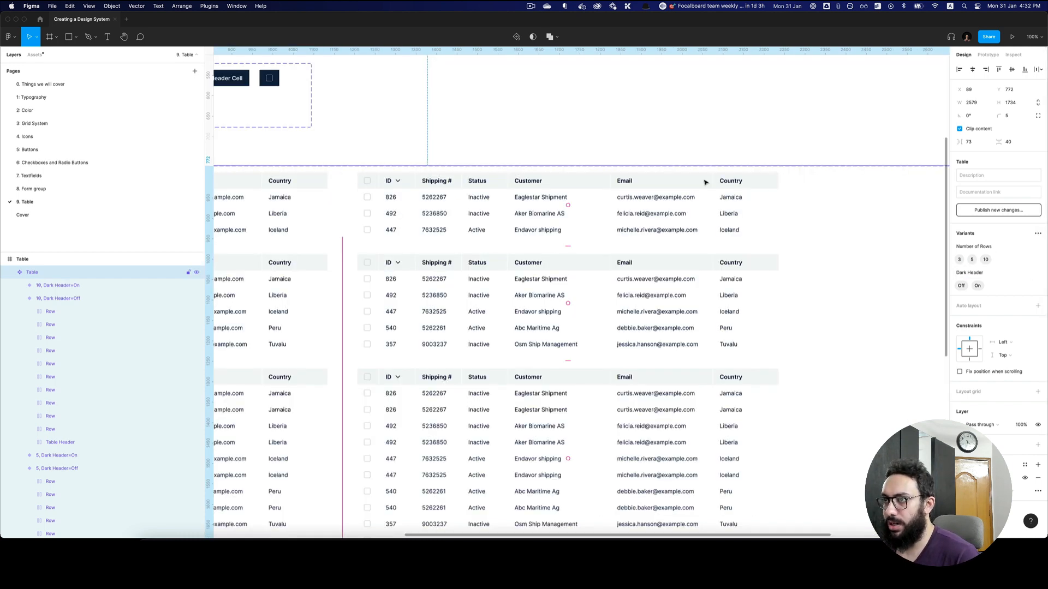
click(705, 182)
double_click(705, 183)
shift+double_click(623, 265)
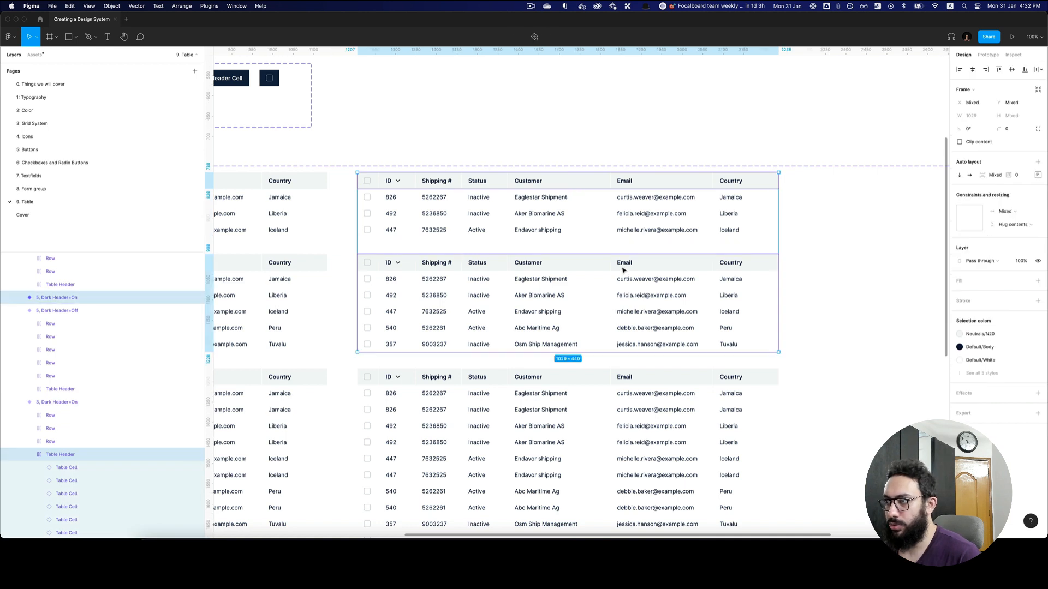
shift+double_click(614, 375)
key(Return)
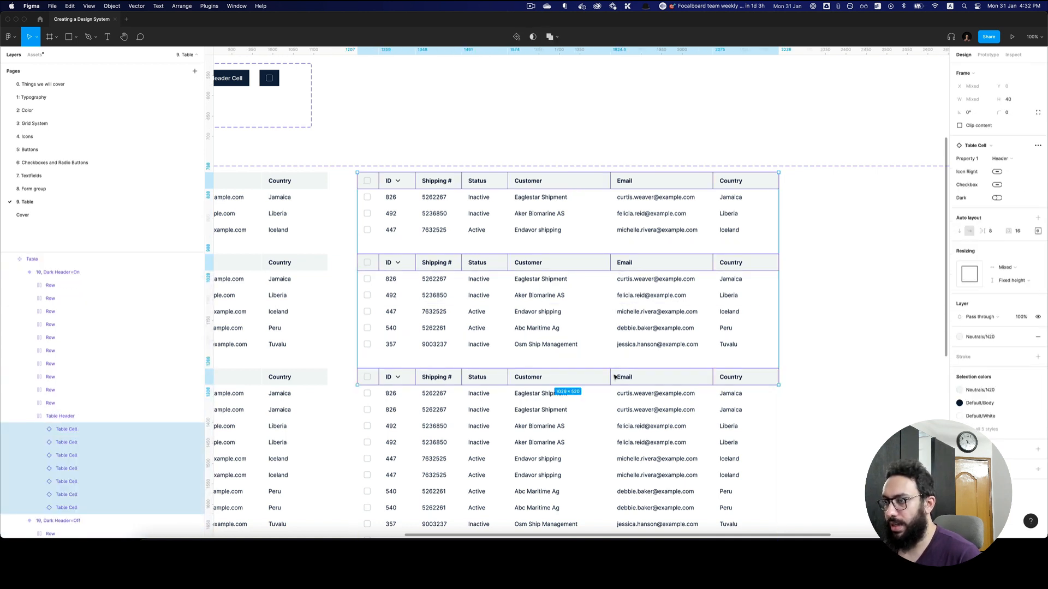
click(997, 199)
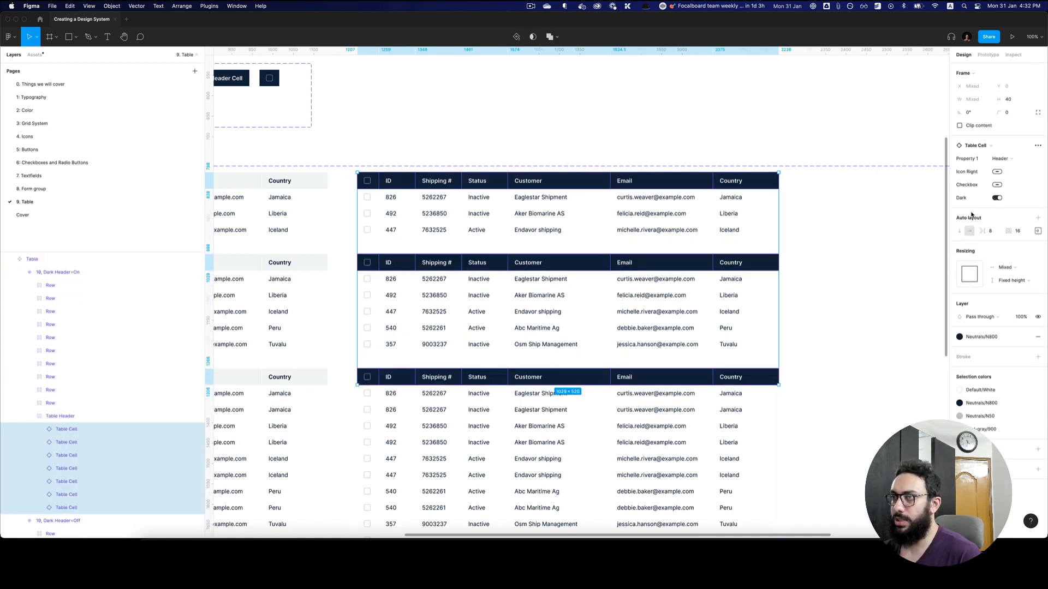
Step: Apply the Neutrals/N500 colour style as the fill of the three dark table header rows
key(shift+Return)
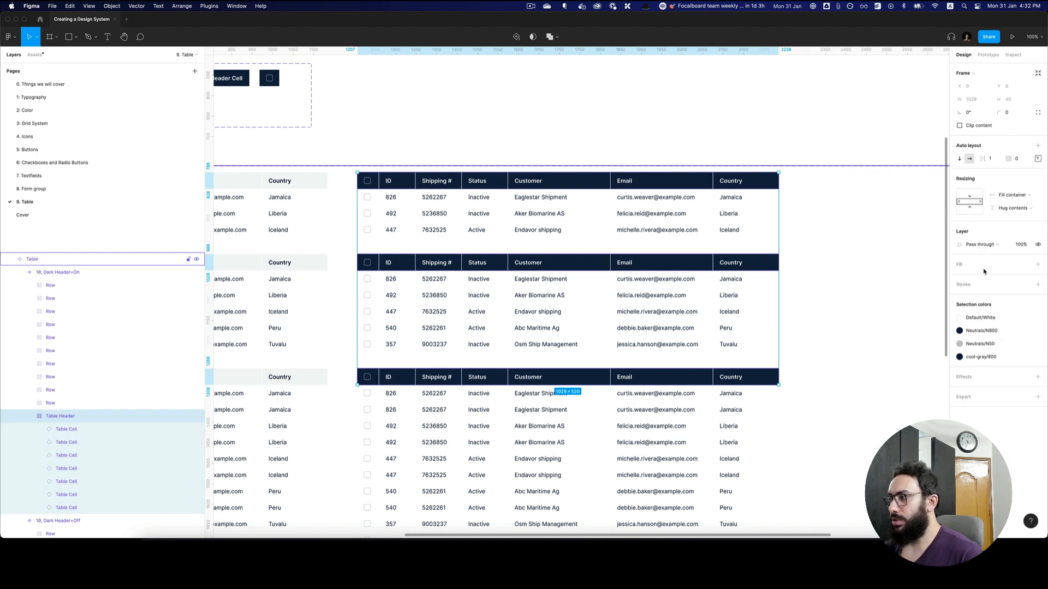
click(1024, 265)
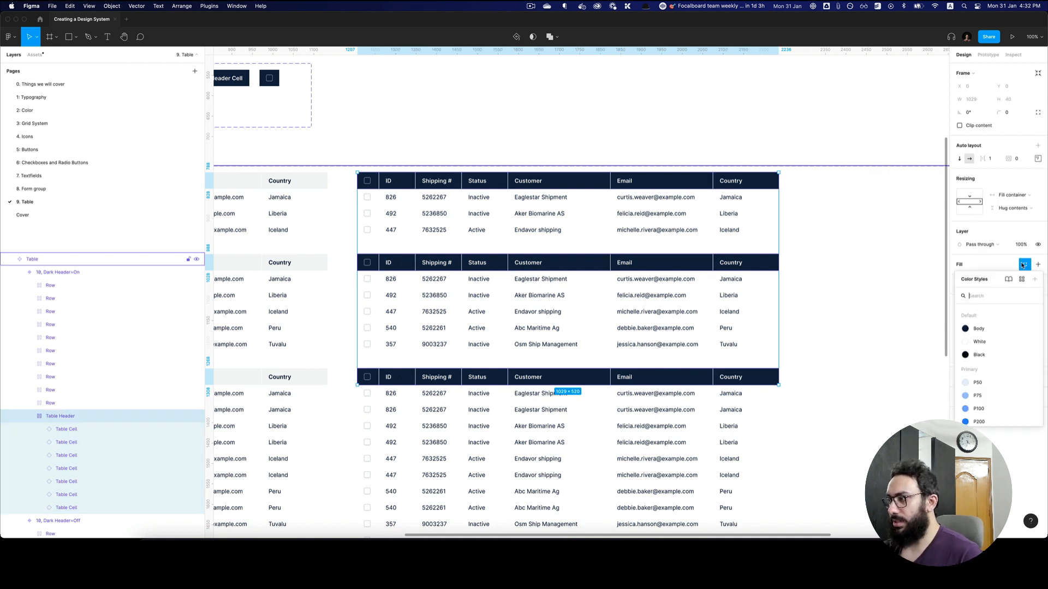
text(neut)
scroll(985, 384, down, 5)
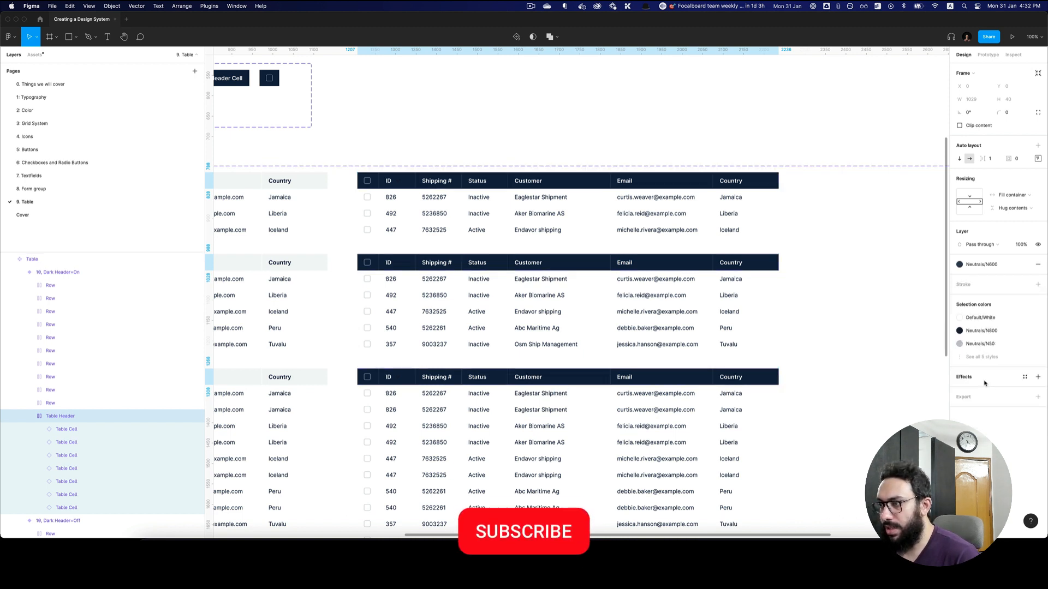
click(980, 380)
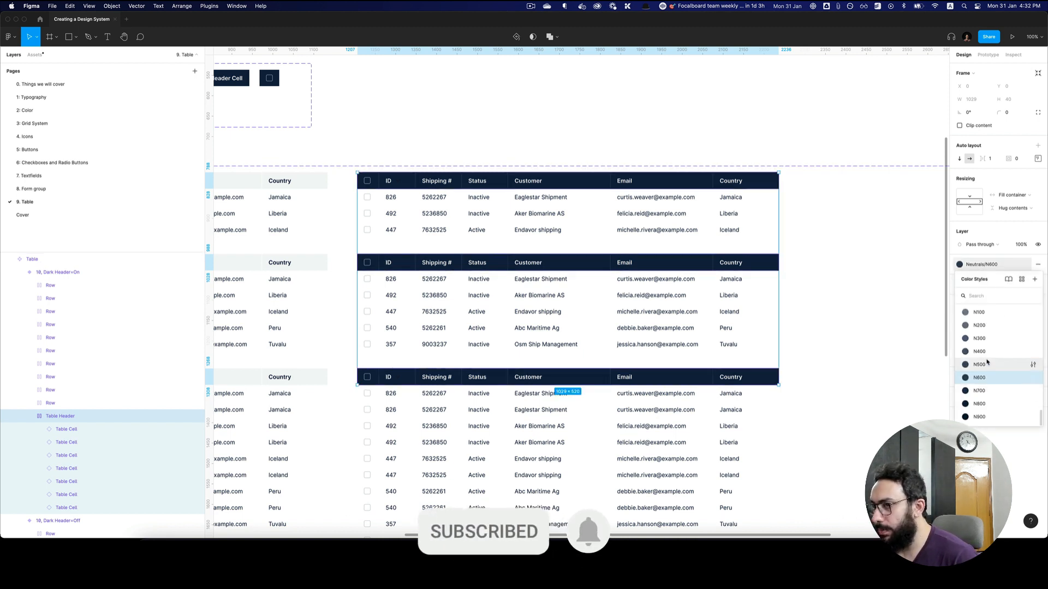
click(980, 364)
Step: Apply the White colour style to the stroke of the chevron icon in the dark Table Header Cell variant
double_click(442, 179)
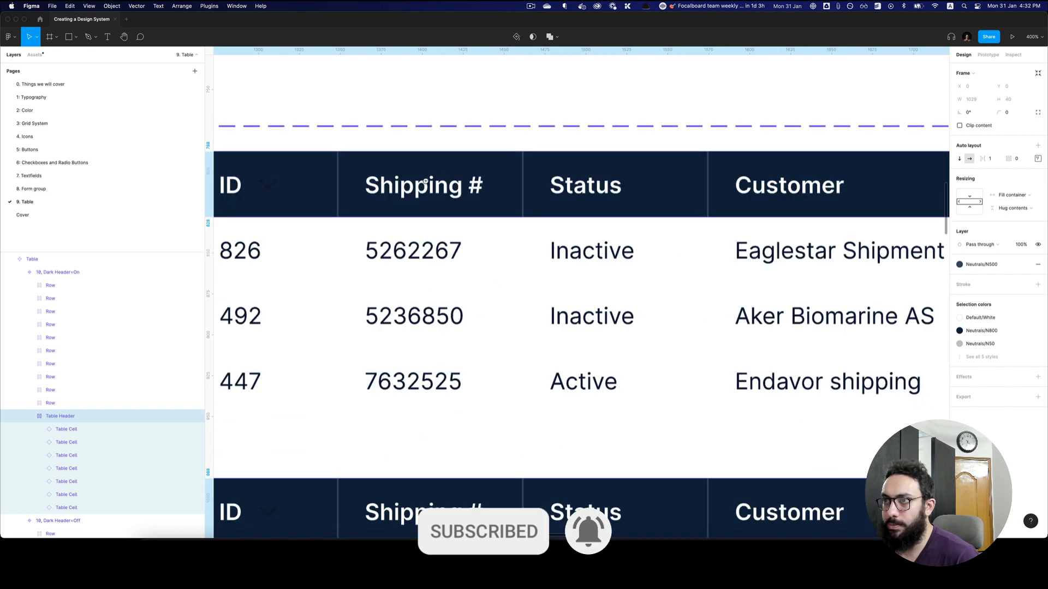
drag(335, 186, 512, 267)
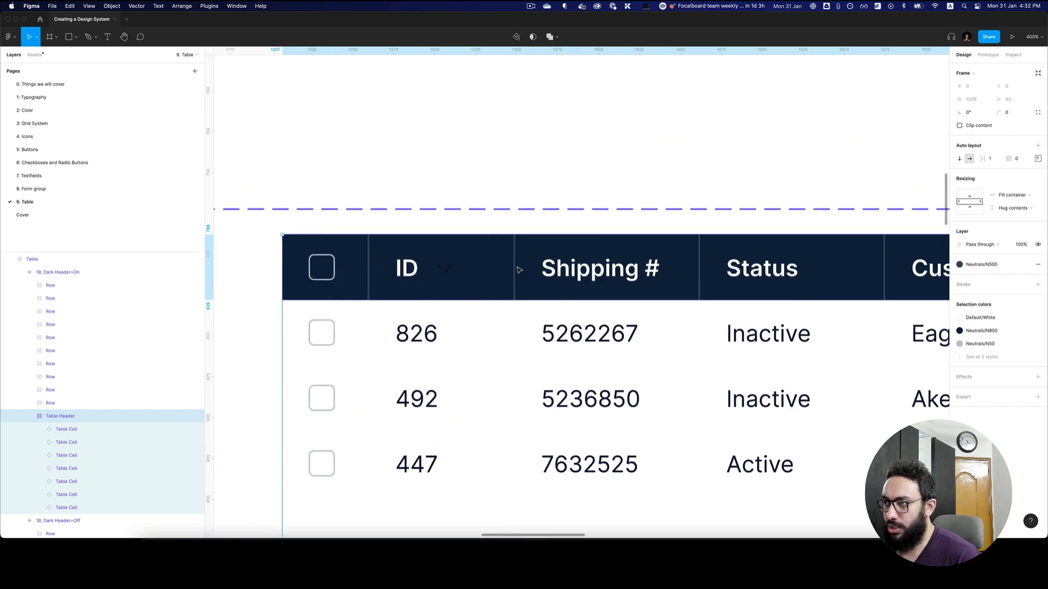
alt+click(517, 267)
alt+click(550, 217)
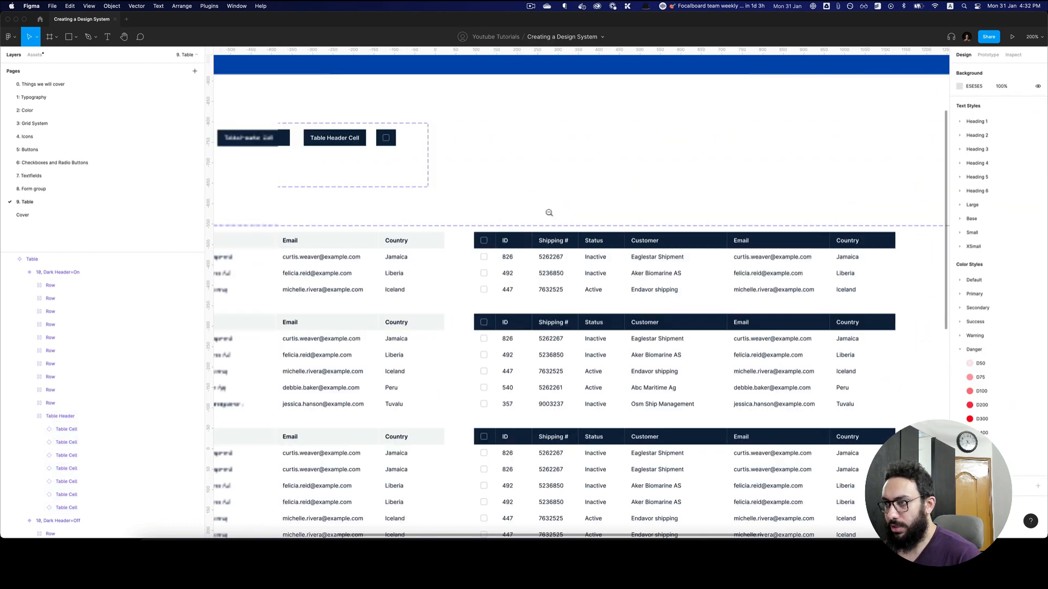
alt+click(545, 207)
triple_click(458, 237)
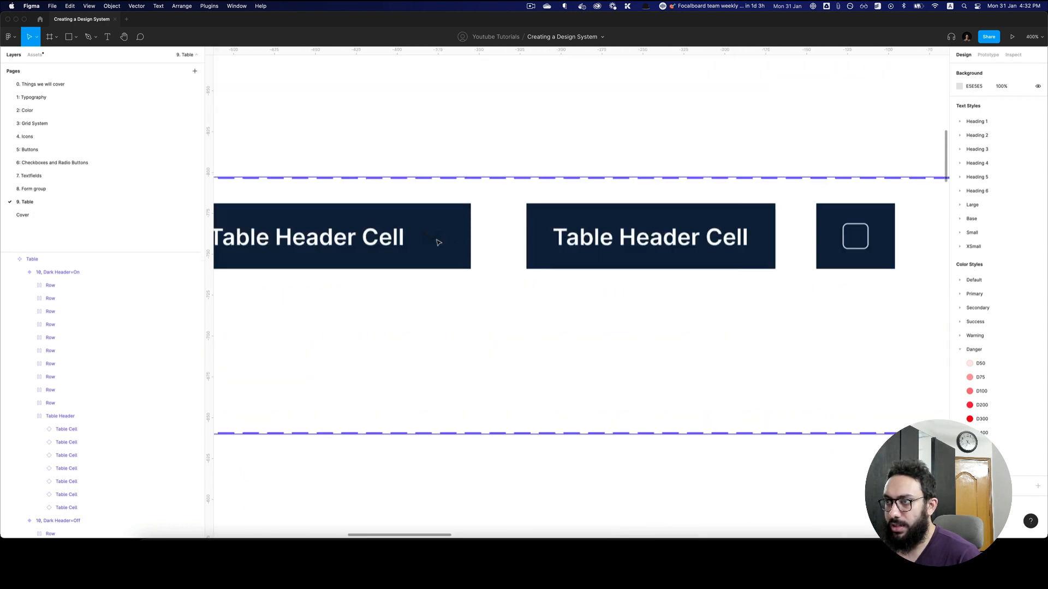
super+click(437, 238)
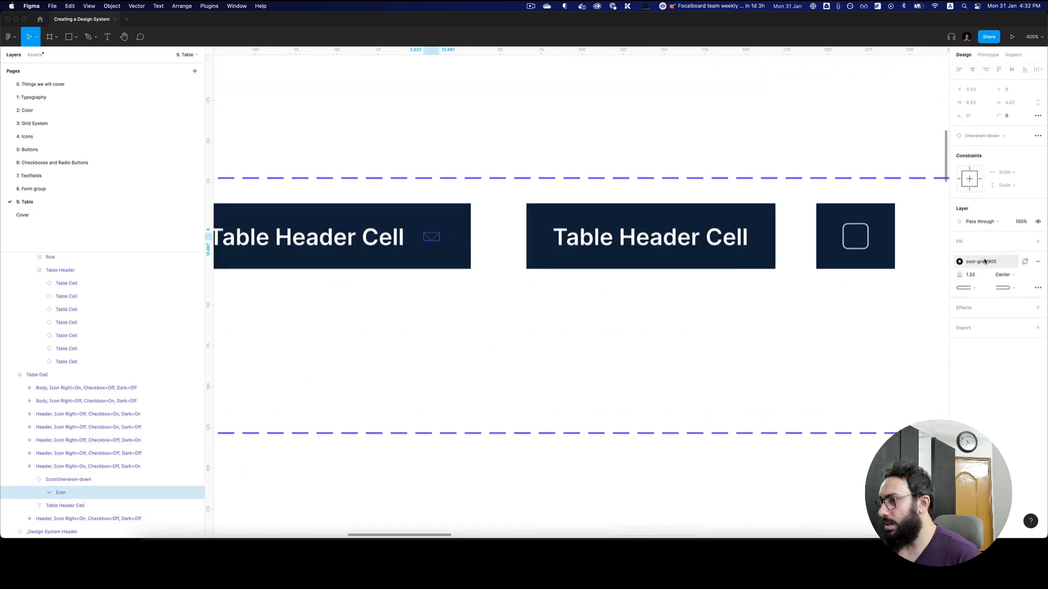
click(977, 261)
text(wh)
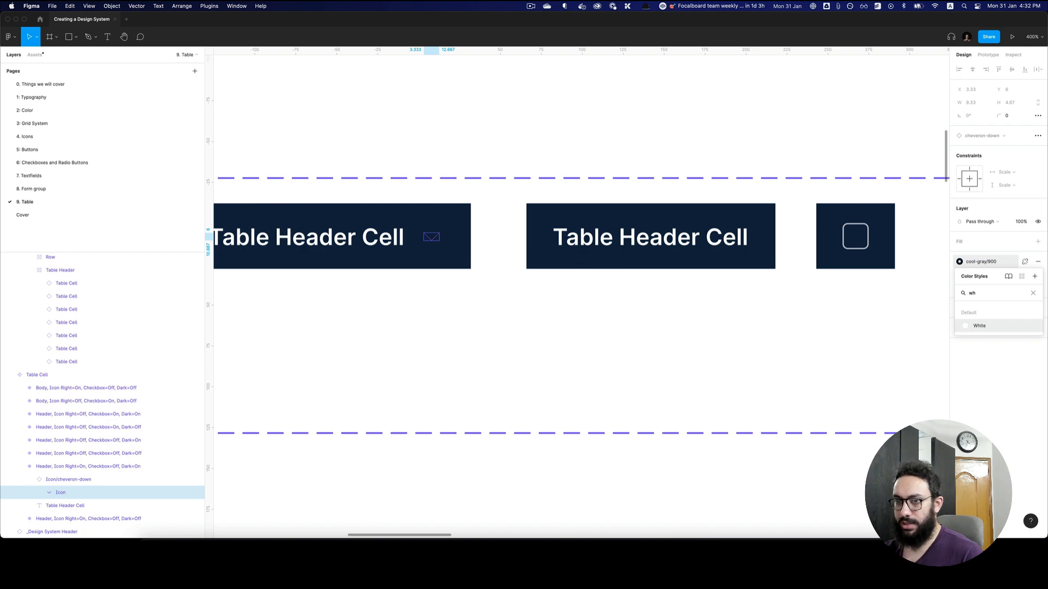
key(Return)
Step: Move the checkbox body cell variant close beside the Table Body Cell variant in the Table Cell component set
click(746, 386)
alt+click(746, 386)
alt+click(746, 386)
drag(873, 476, 598, 222)
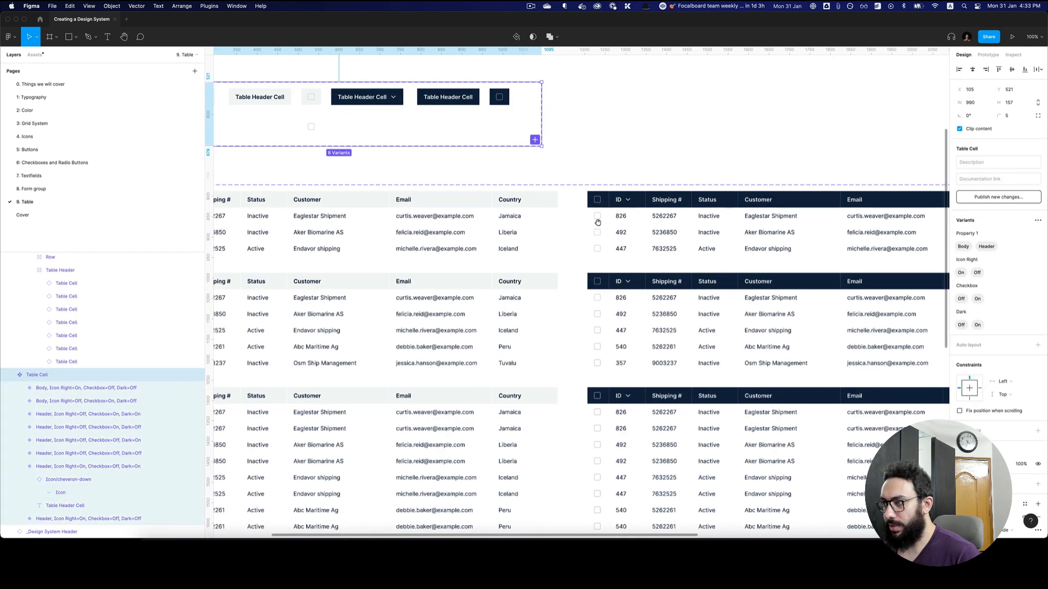
scroll(598, 222, right, 5)
alt+click(590, 247)
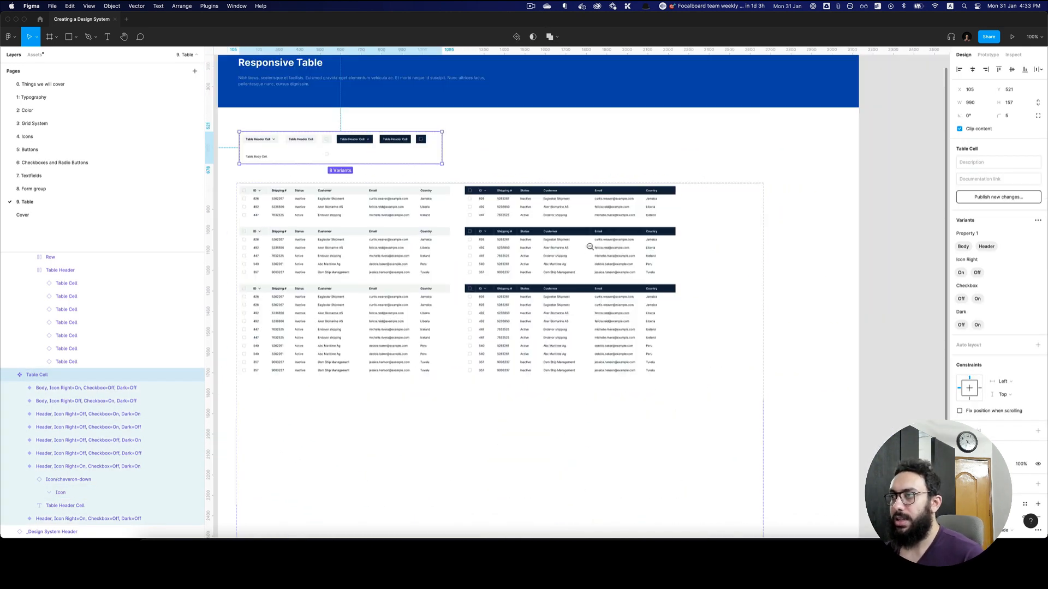
scroll(393, 247, up, 5)
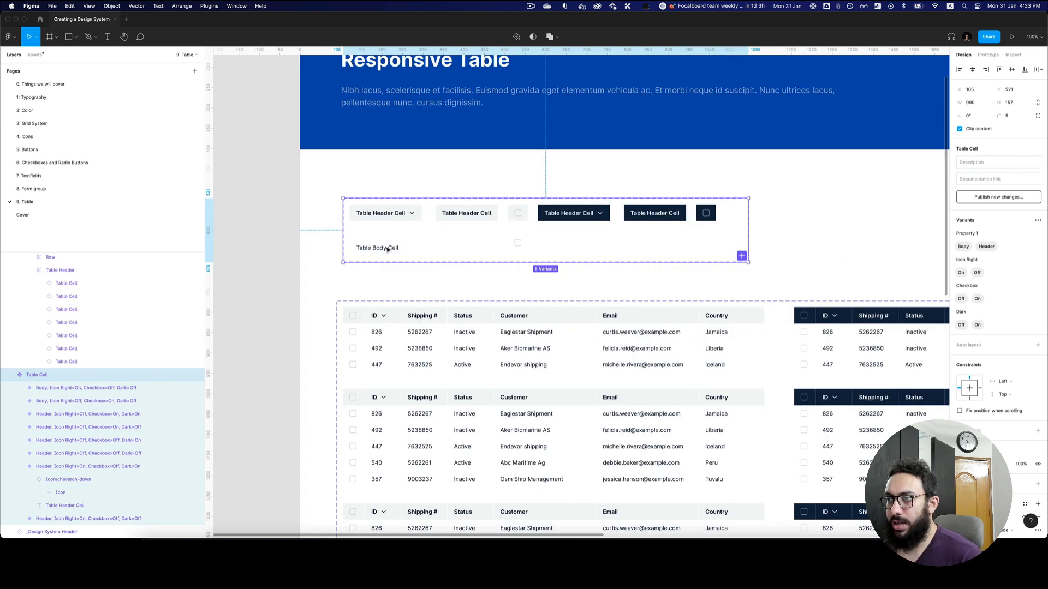
double_click(386, 247)
drag(523, 241, 440, 246)
Step: Duplicate the text and checkbox body cells beneath the dark header cells and set Dark to On for the copies
shift+click(386, 248)
alt+drag(359, 249, 548, 253)
click(1019, 247)
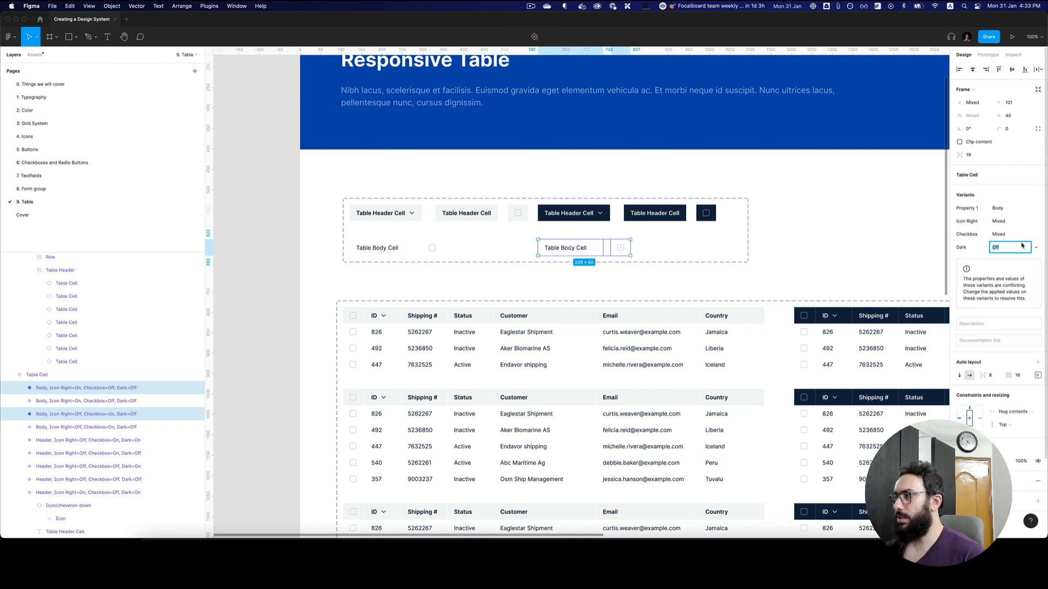
text(On)
key(Return)
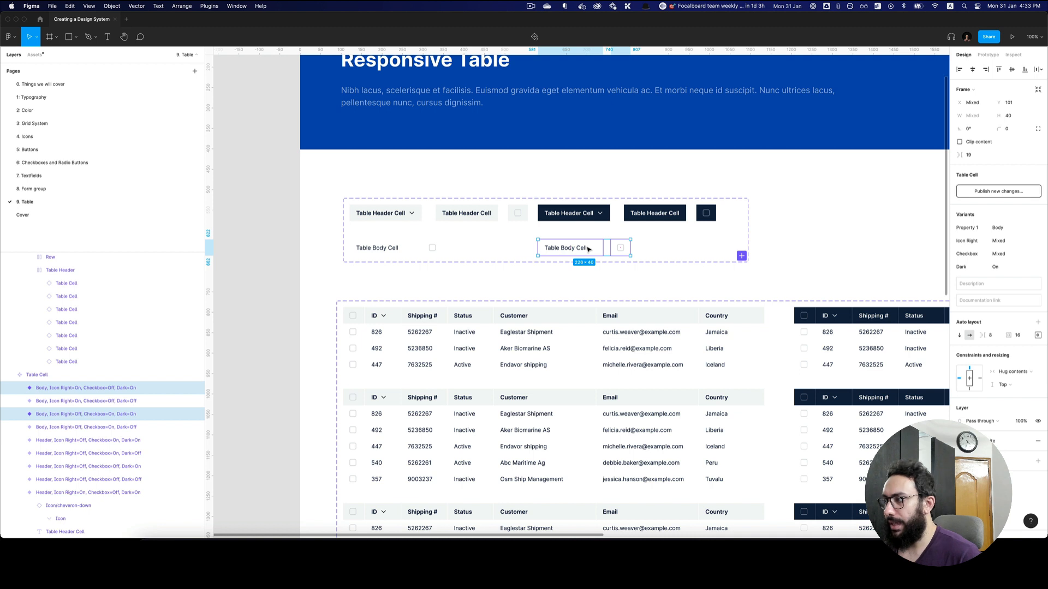
Step: Fill the two dark body cell variants with a dark grey-blue style from the Neutrals colours
click(644, 254)
click(1007, 444)
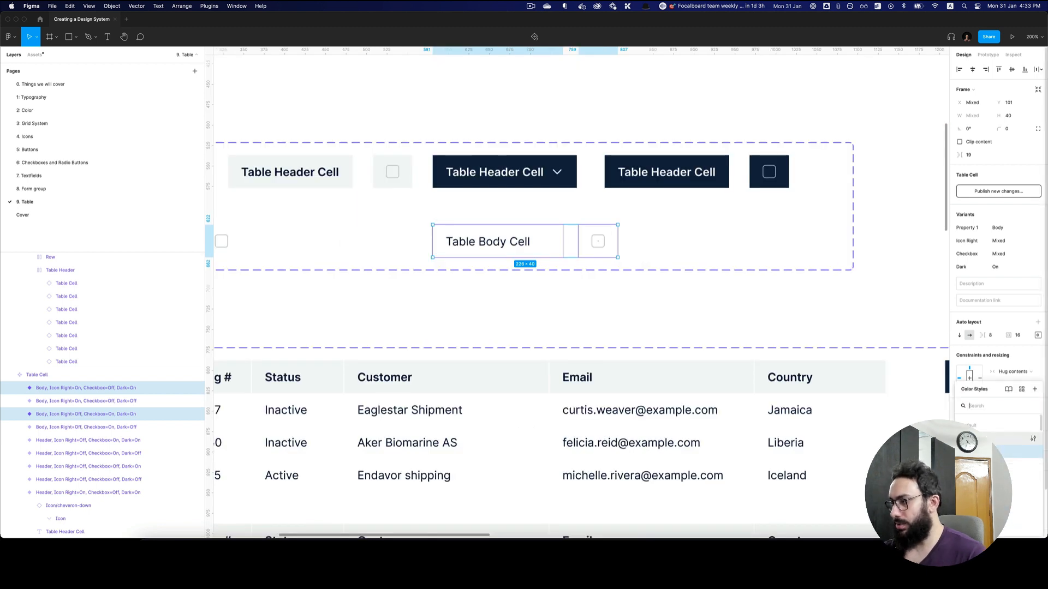
text(neut)
scroll(999, 484, down, 3)
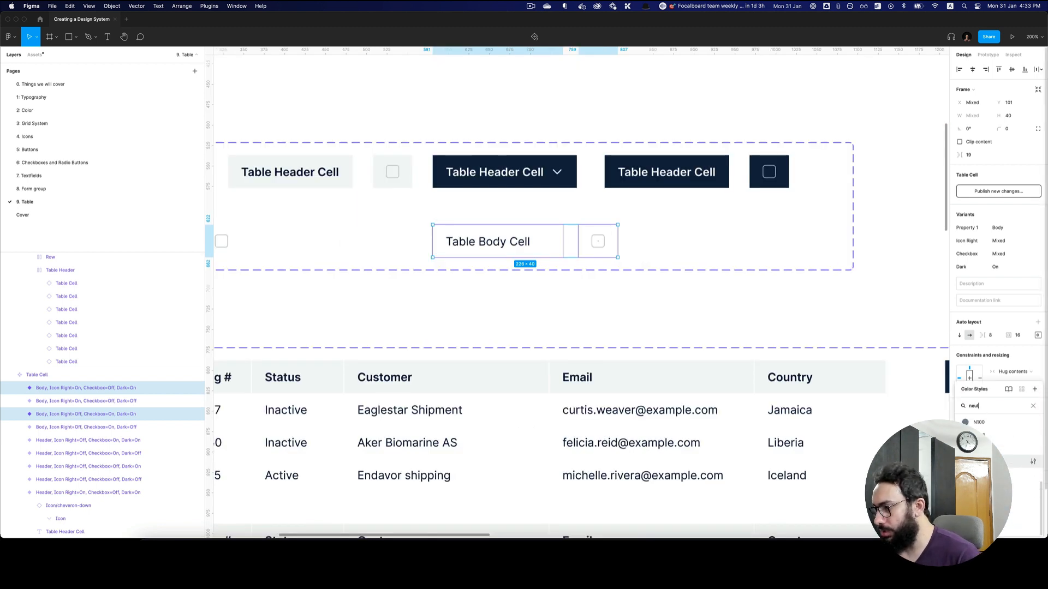
click(997, 467)
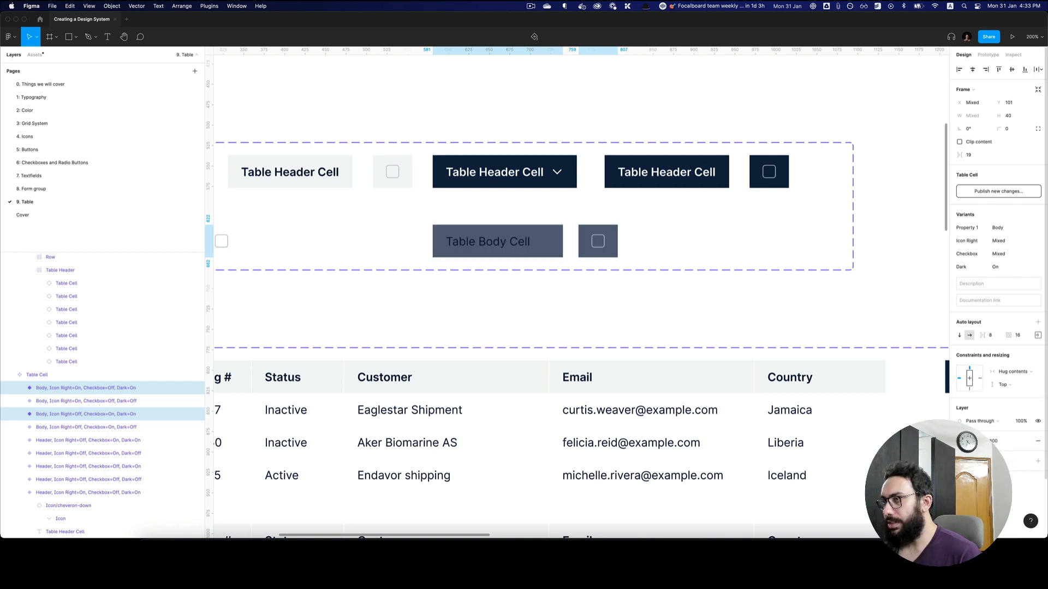
Step: Apply the White colour style to the text of the dark Table Body Cell variant
scroll(497, 241, up, 1)
double_click(497, 242)
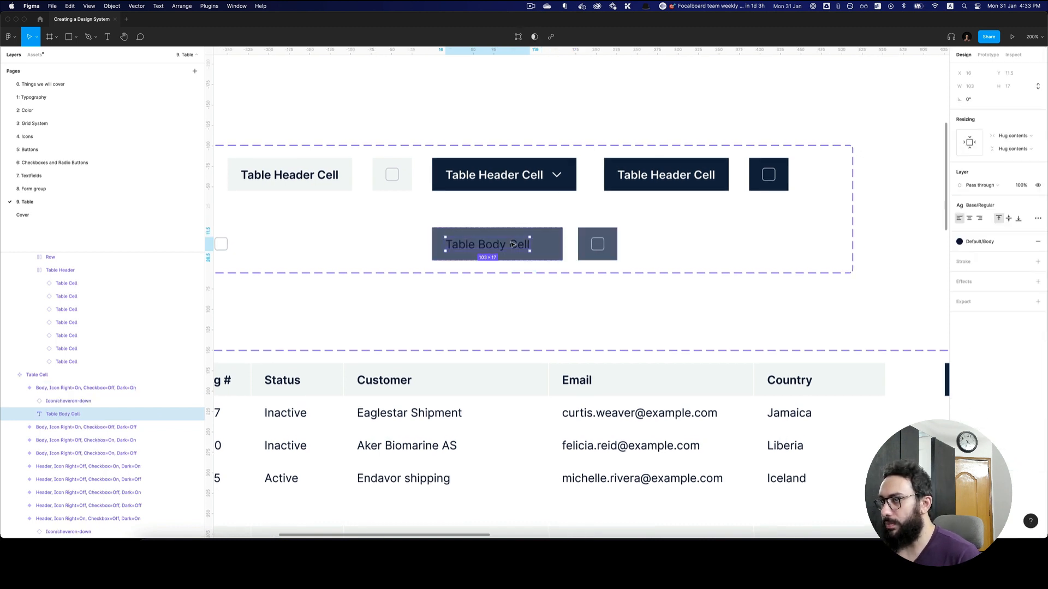
click(978, 242)
text(wh)
key(Return)
click(790, 264)
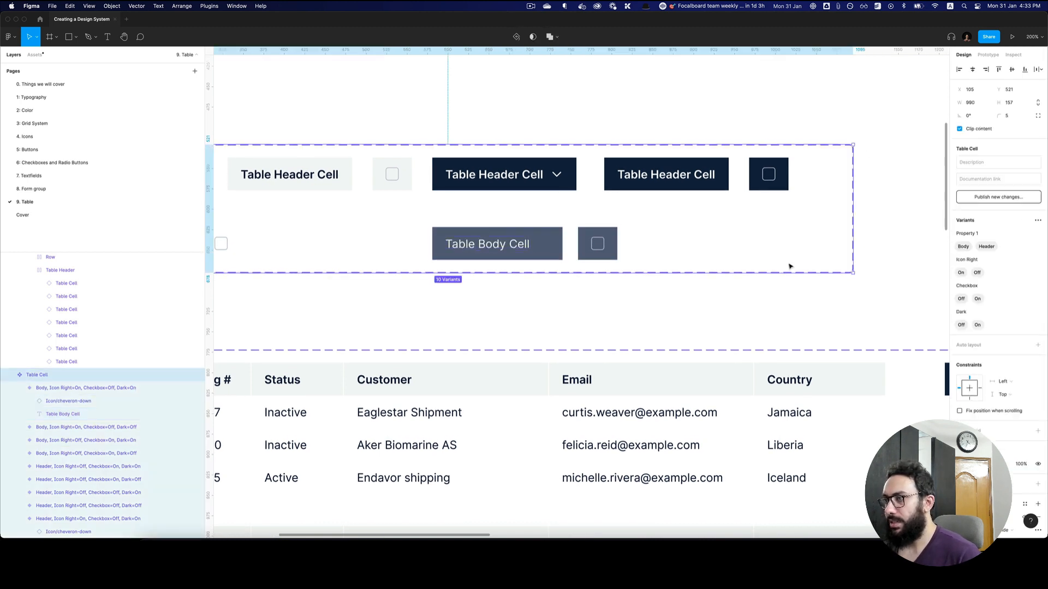
Step: Add a new variant property named Dark Body to the Table component set
key(super+minus)
scroll(795, 269, right, 10)
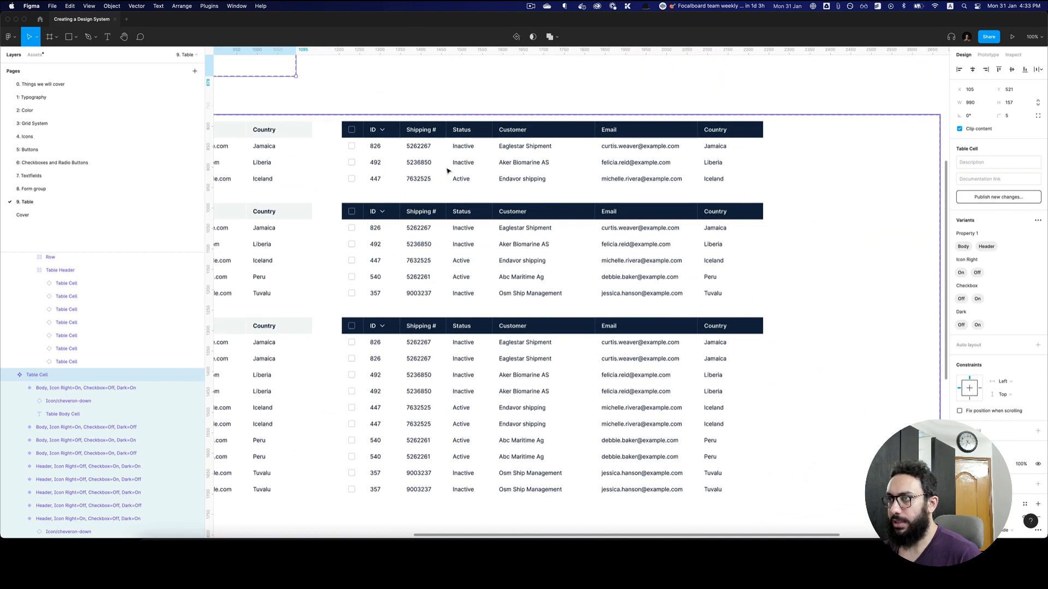
key(super+minus)
click(632, 205)
scroll(639, 204, left, 3)
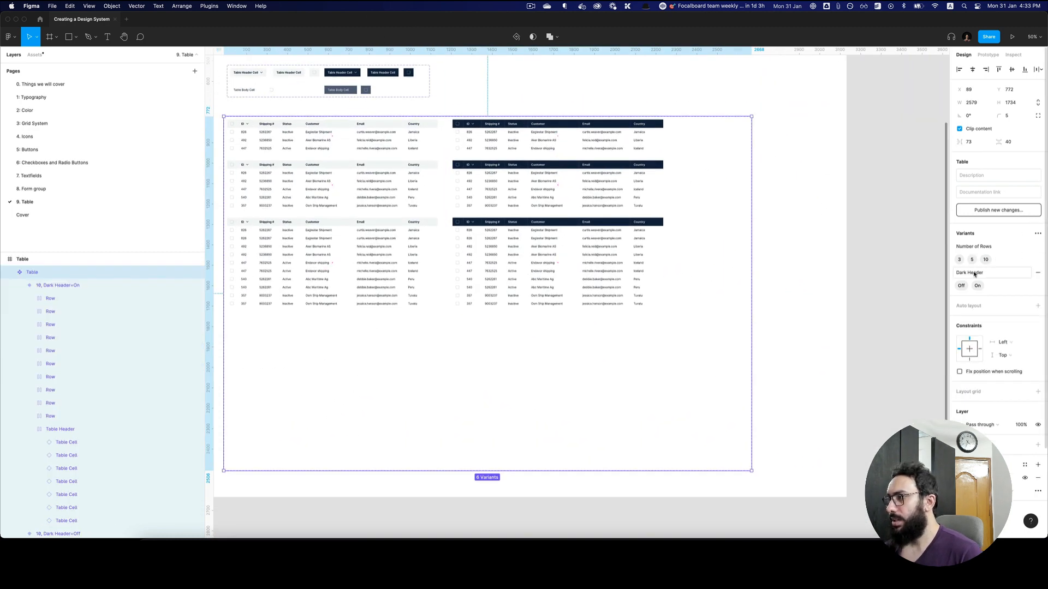
click(1038, 233)
click(983, 262)
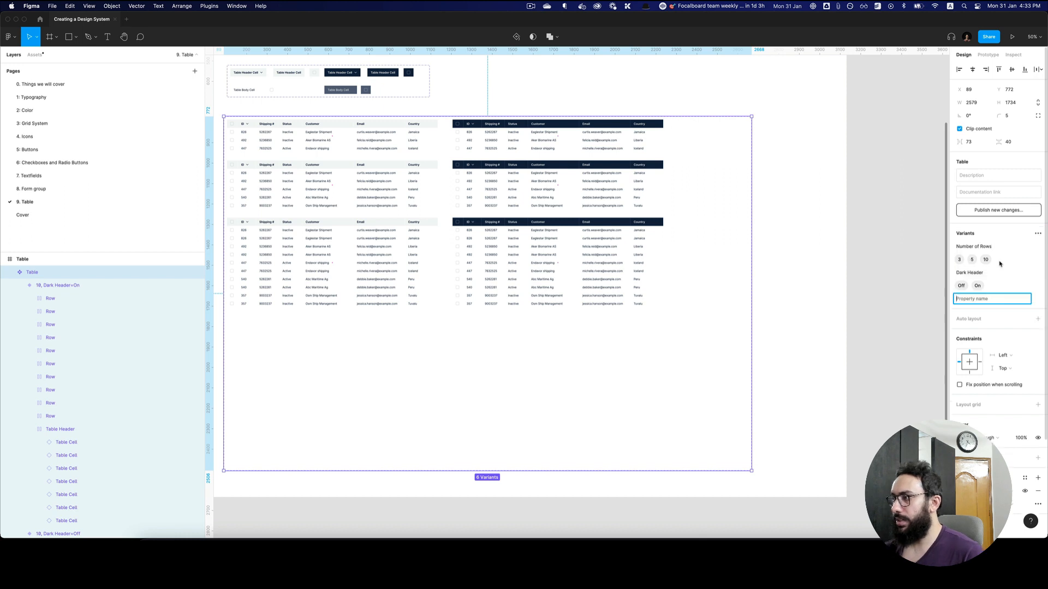
text(D)
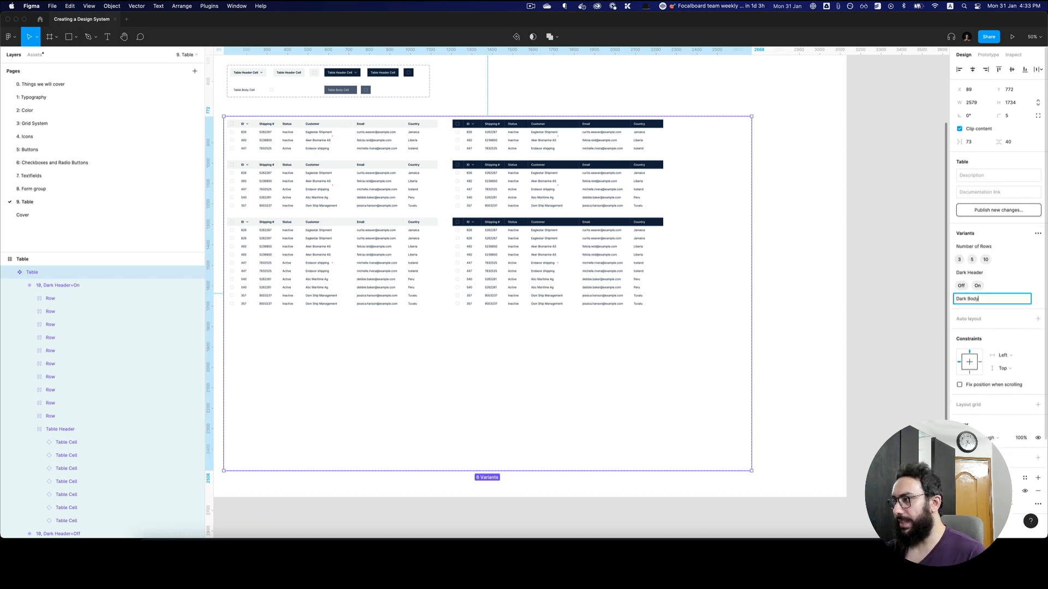
text(ark Body)
key(Return)
Step: Extend the Table page frame downward to a height of about 3534 and the Table component set to about 2446
click(433, 276)
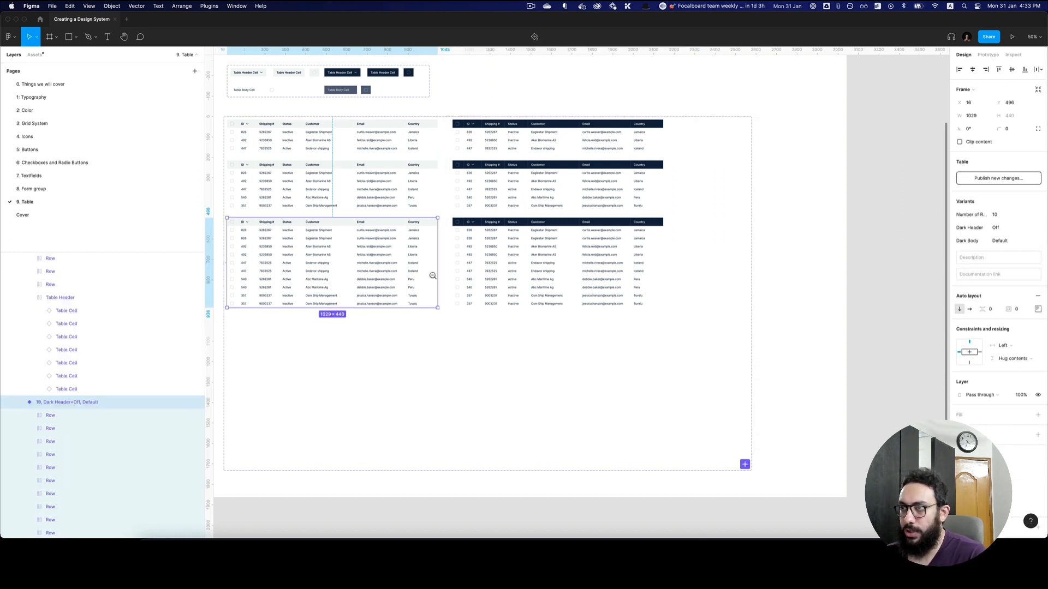
alt+click(433, 275)
click(483, 375)
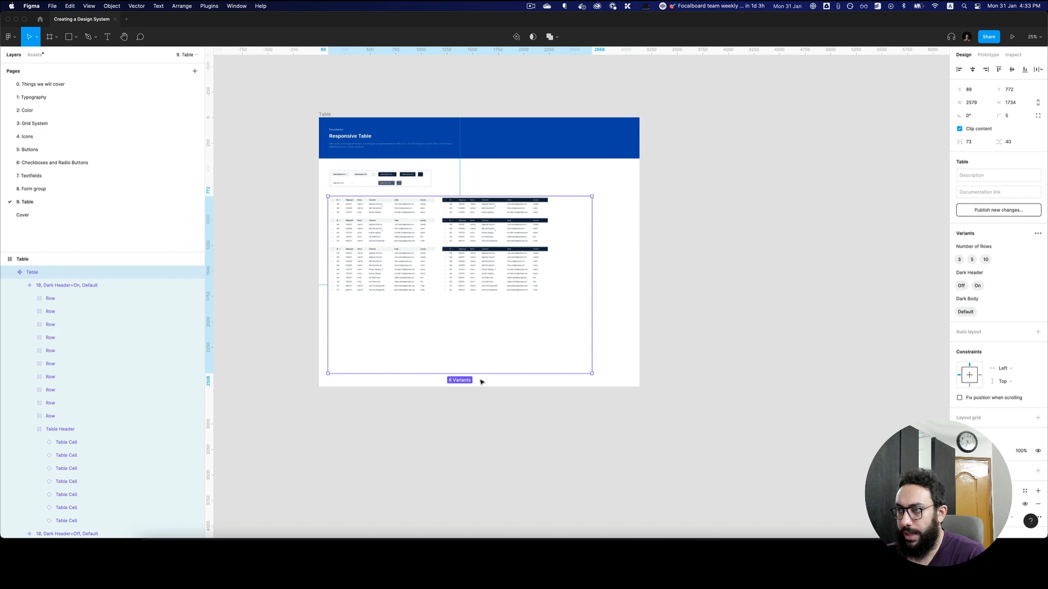
click(325, 114)
drag(451, 387, 451, 479)
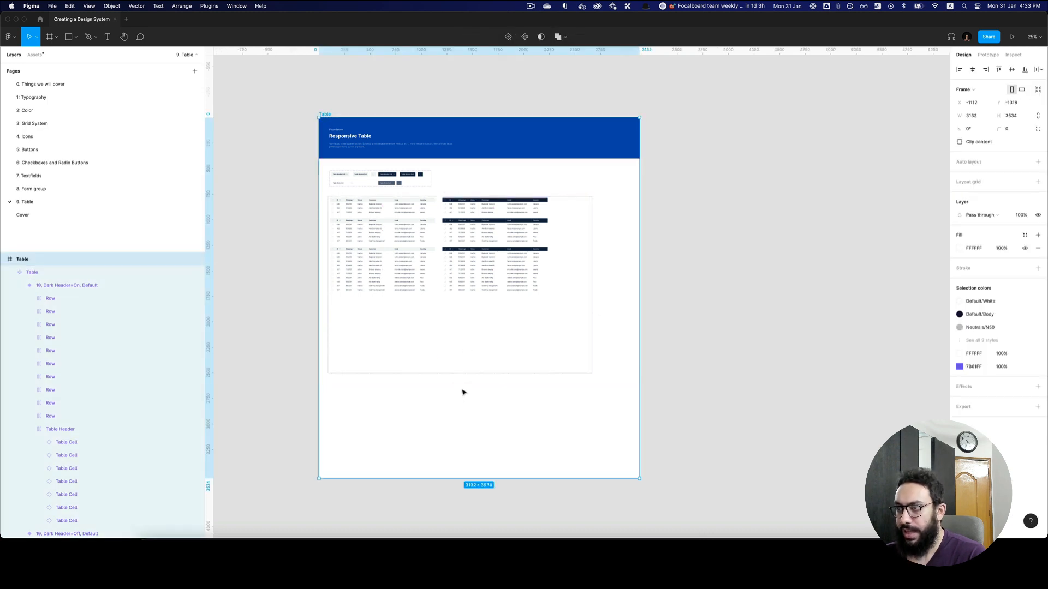
click(453, 375)
drag(454, 375, 450, 446)
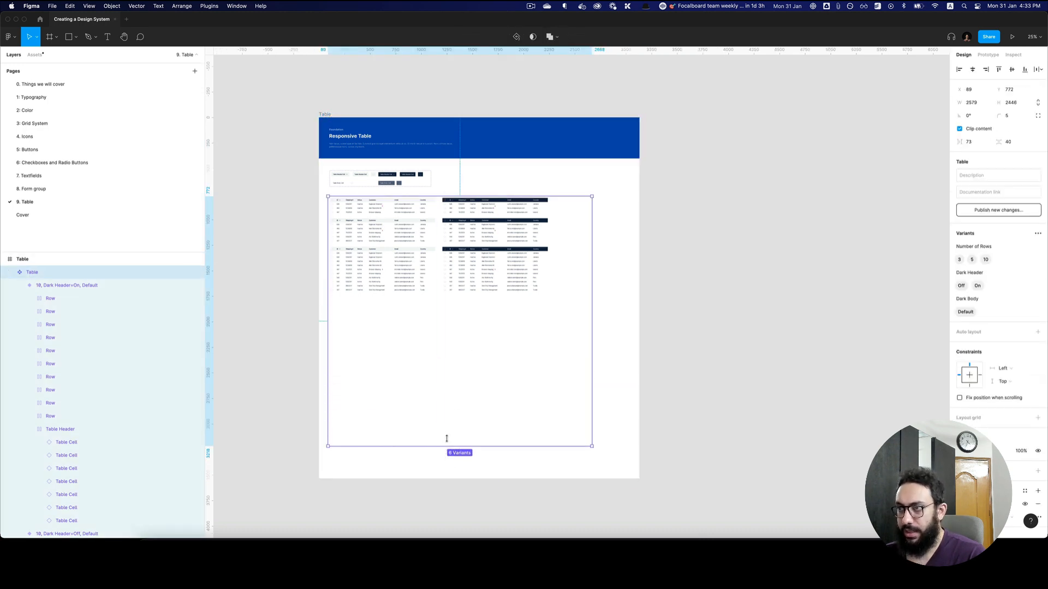
Step: Duplicate the three light-header table variants into the empty space below the originals and set Dark Body to On for the copies
key(z)
click(401, 313)
double_click(401, 255)
shift+click(400, 162)
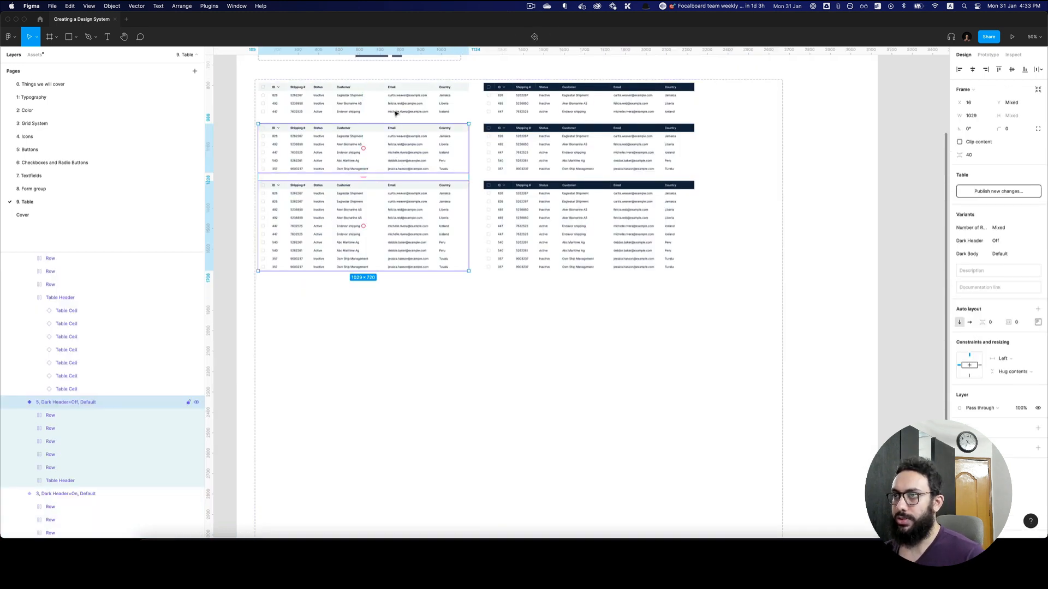
shift+click(402, 107)
drag(404, 105, 410, 313)
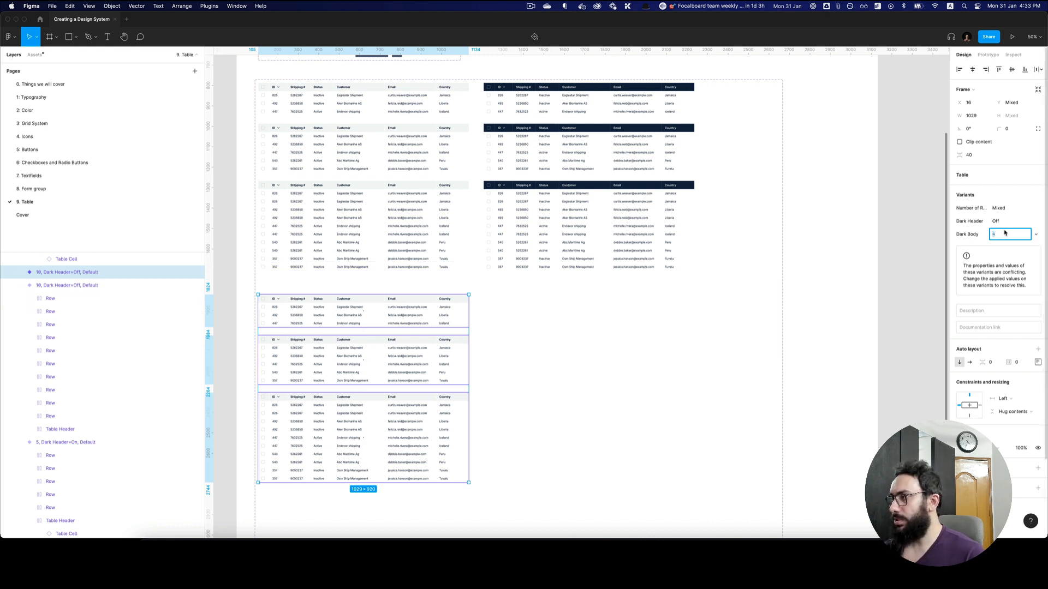
text(n)
key(Return)
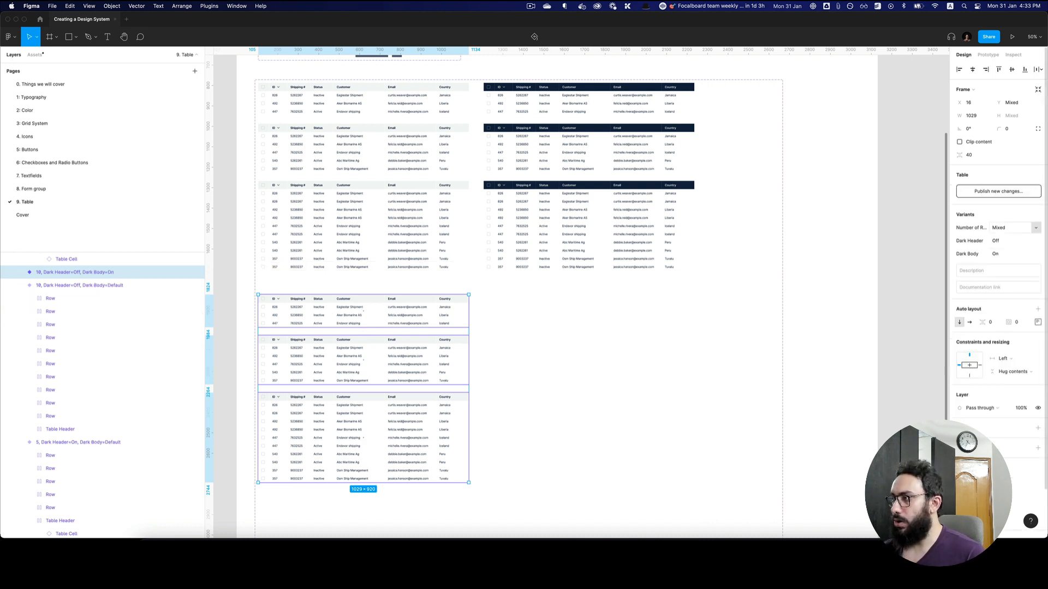
Step: Turn on Dark for every body cell in the three duplicated tables, leaving their header rows out of the selection
click(20, 285)
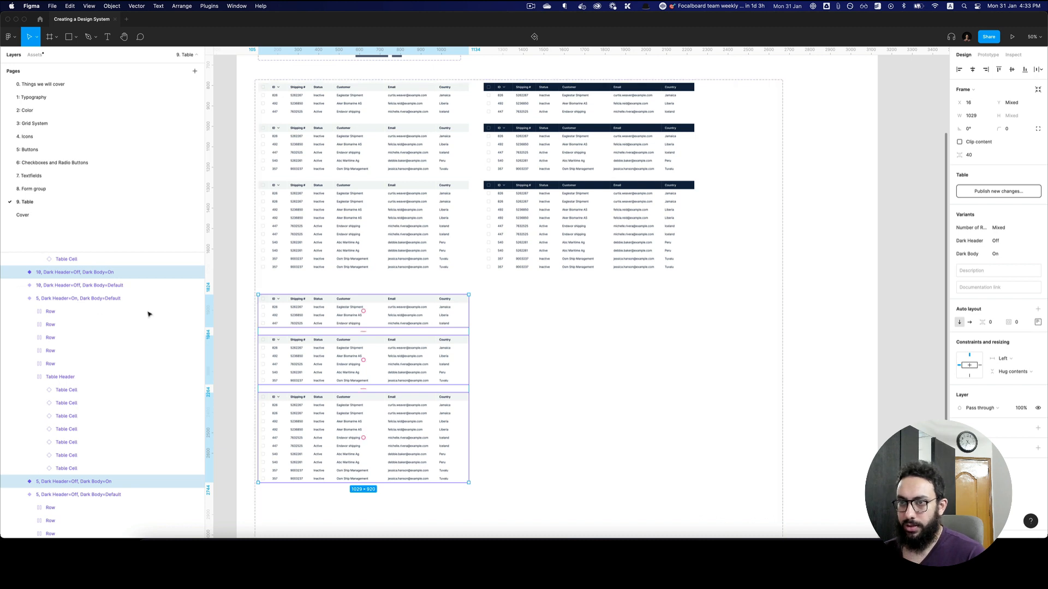
click(638, 307)
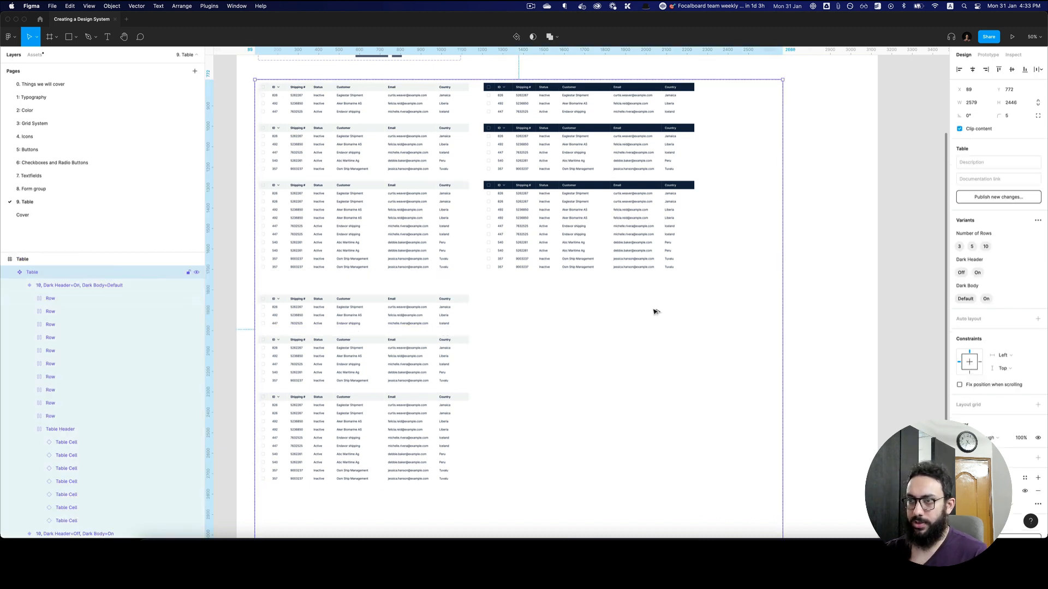
double_click(320, 313)
shift+click(317, 354)
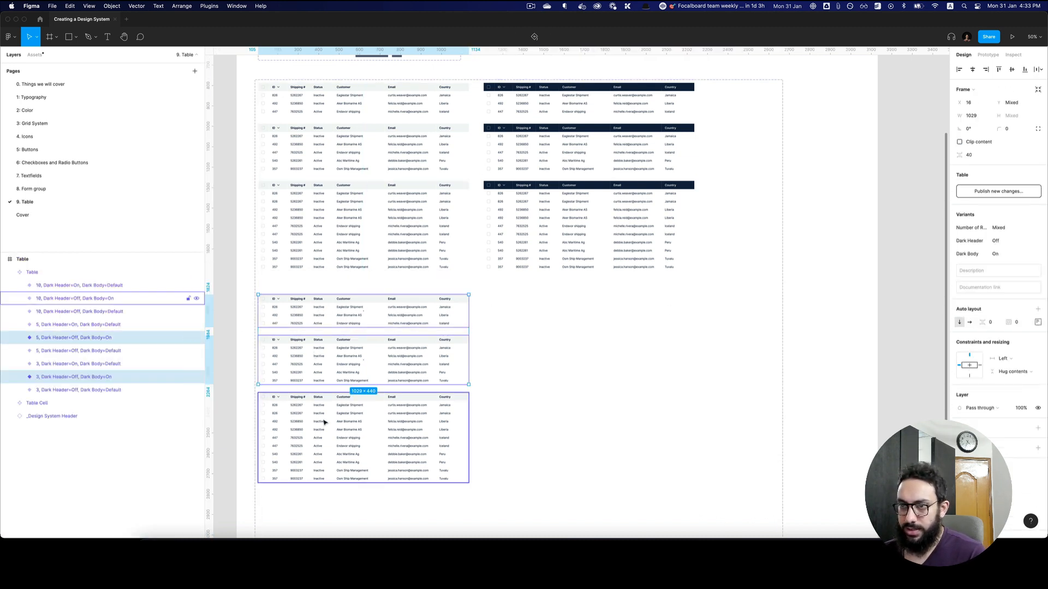
shift+click(324, 422)
key(Return)
scroll(197, 377, down, 4)
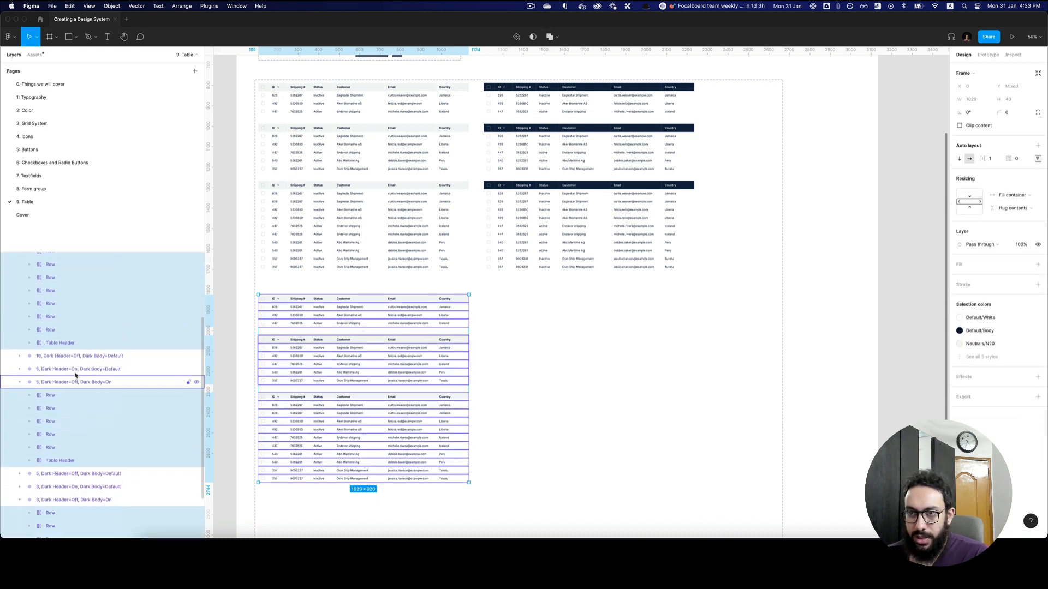
shift+click(65, 343)
shift+click(82, 459)
scroll(71, 437, down, 3)
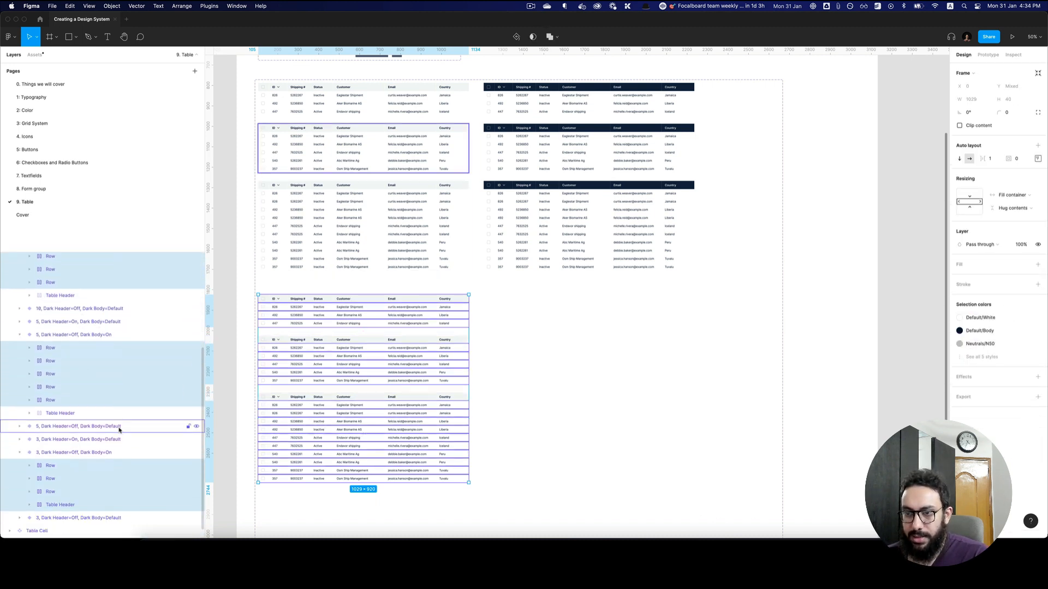
shift+click(55, 493)
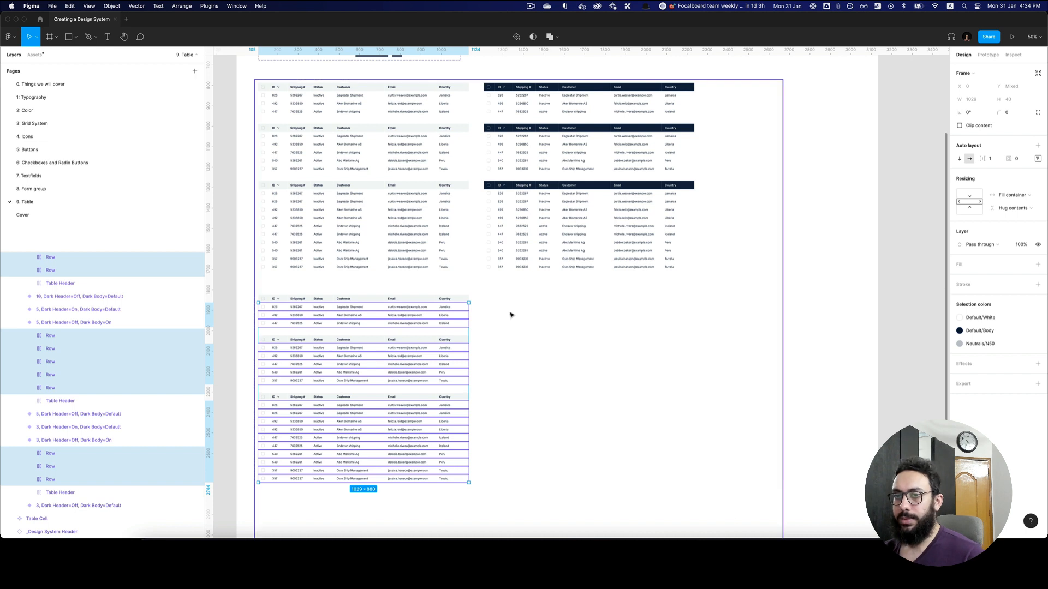
key(Return)
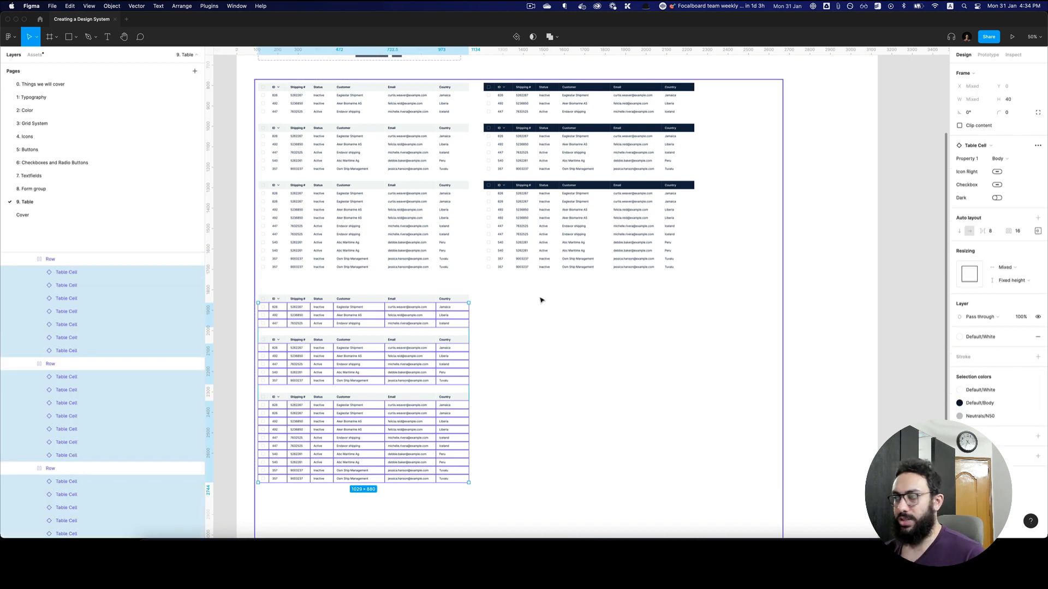
click(997, 198)
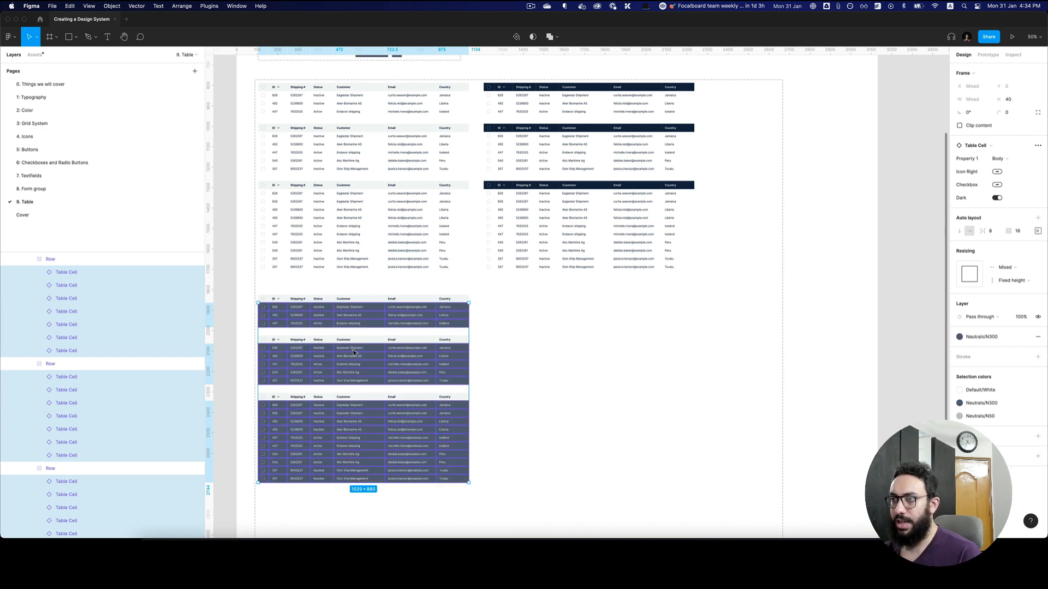
scroll(354, 353, down, 3)
scroll(469, 312, left, 2)
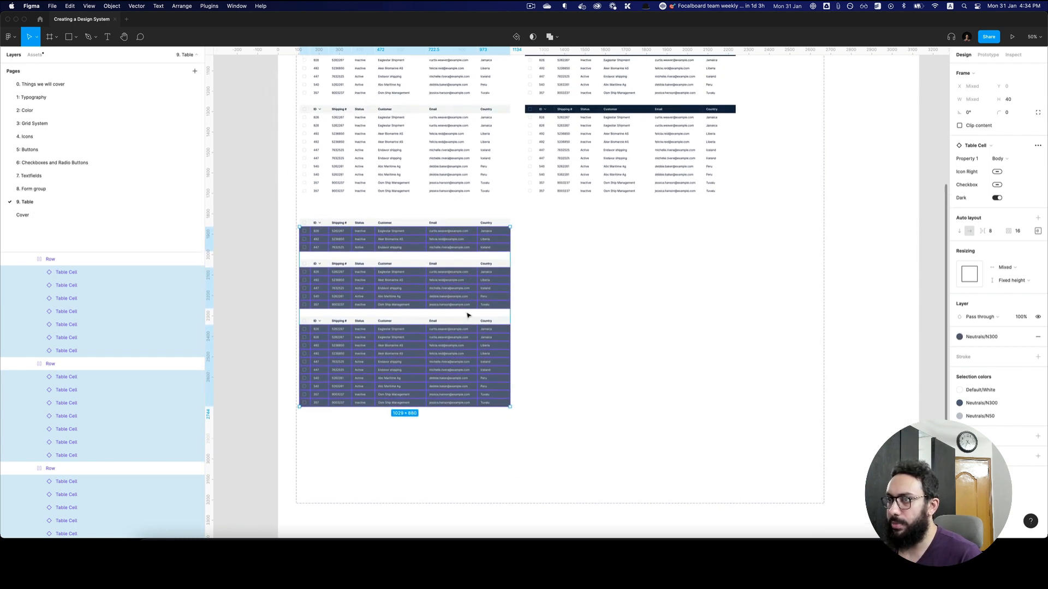
click(547, 301)
click(353, 257)
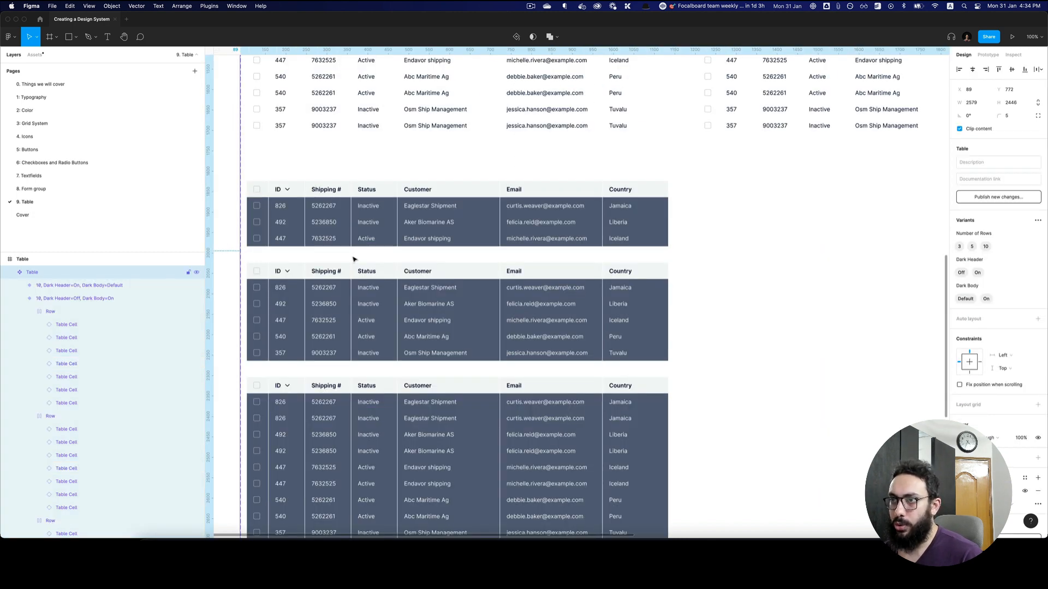
key(Escape)
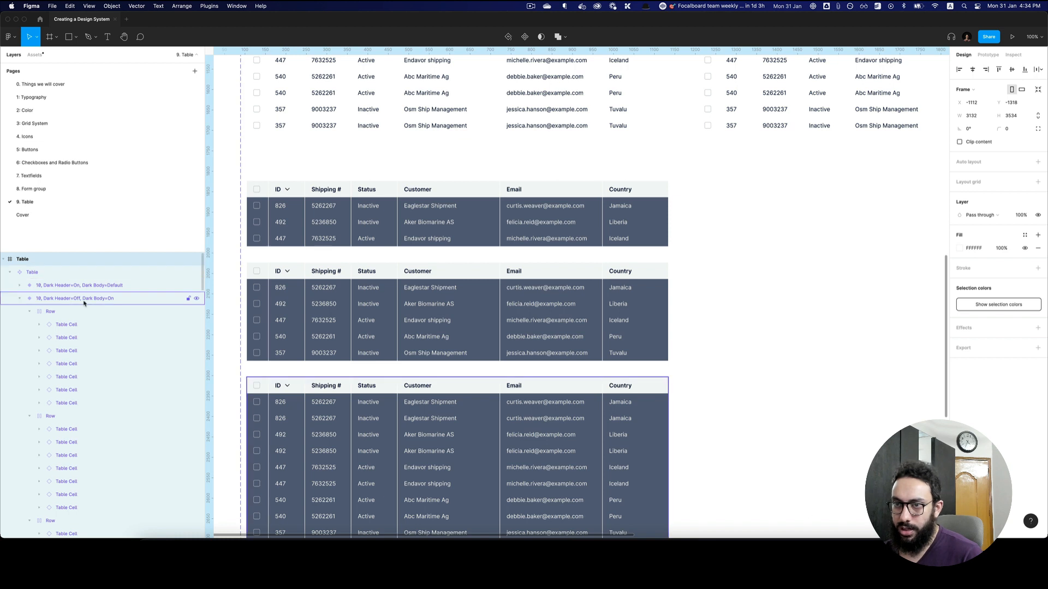
key(super+z)
key(super+z)
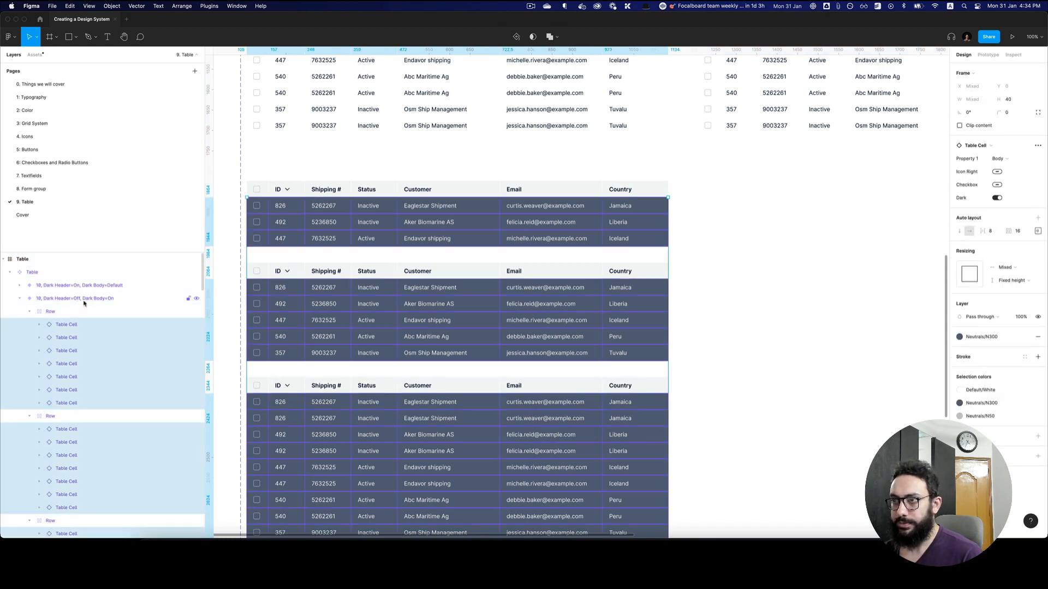
Step: Fill the body rows containing the dark cells with the Neutrals N200 colour style
key(Escape)
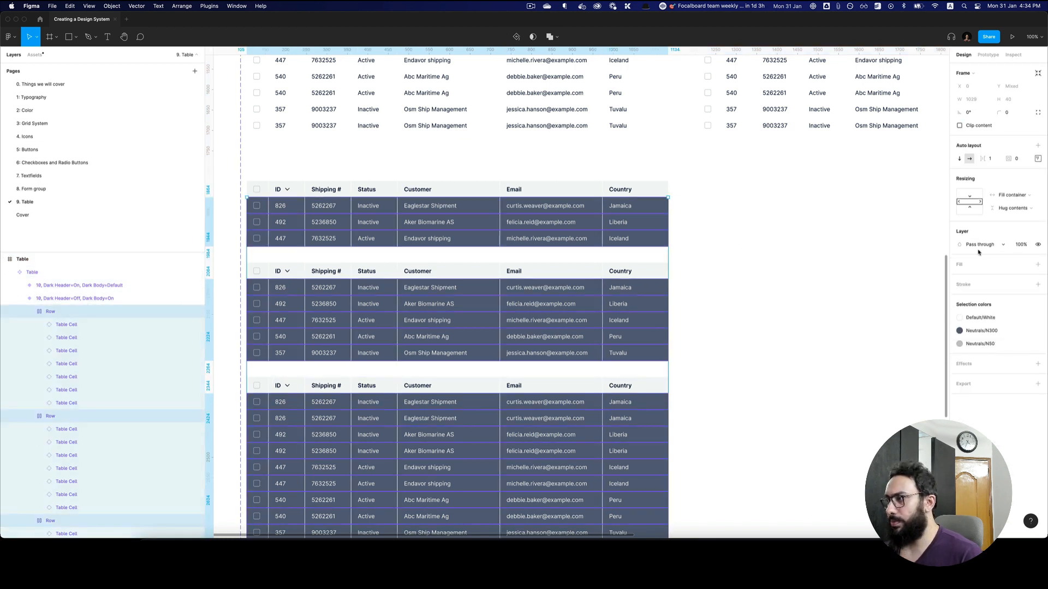
scroll(777, 227, down, 3)
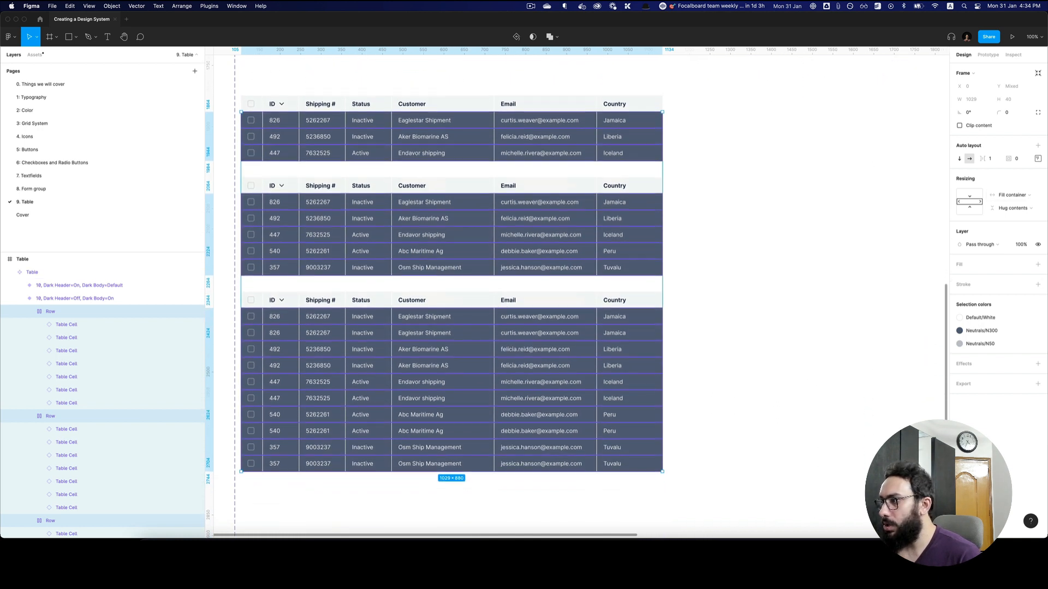
click(1024, 264)
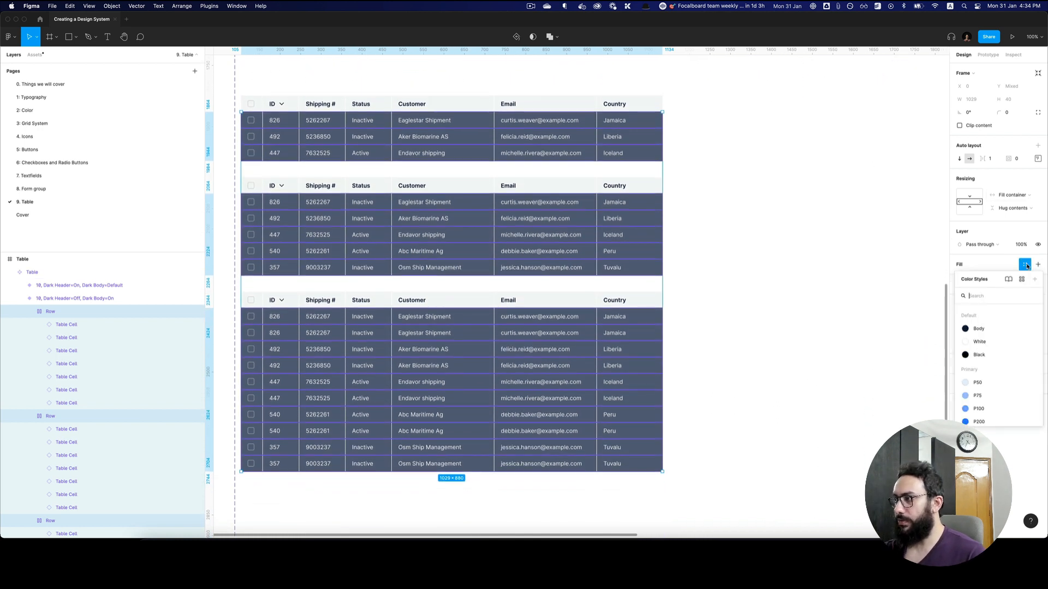
text(neutra)
key(Down)
key(Down)
key(Down)
key(Down)
key(Down)
key(Down)
key(Down)
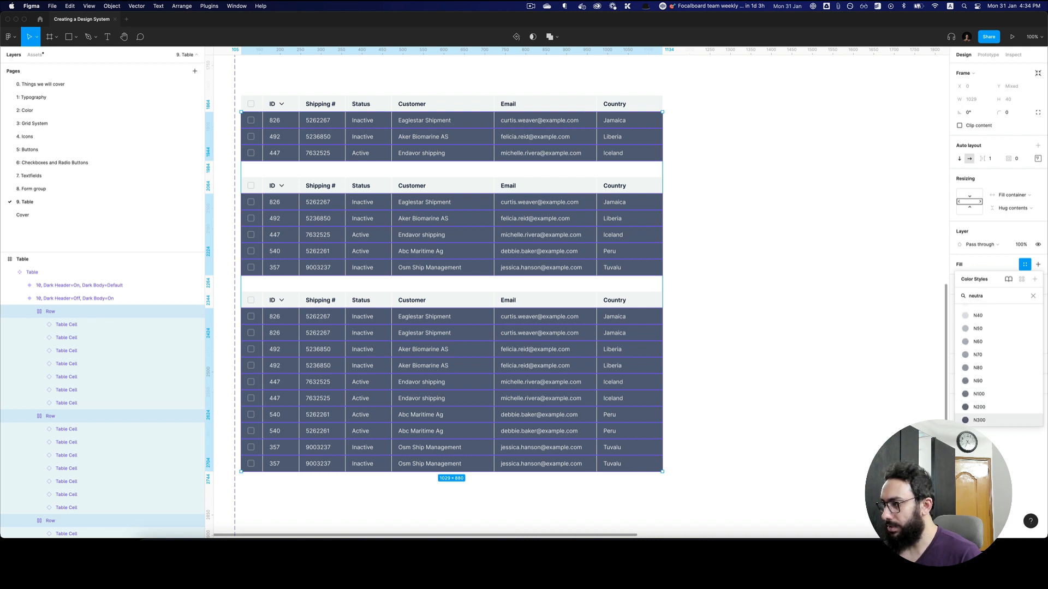
key(Up)
key(Up)
key(Up)
key(Up)
key(Up)
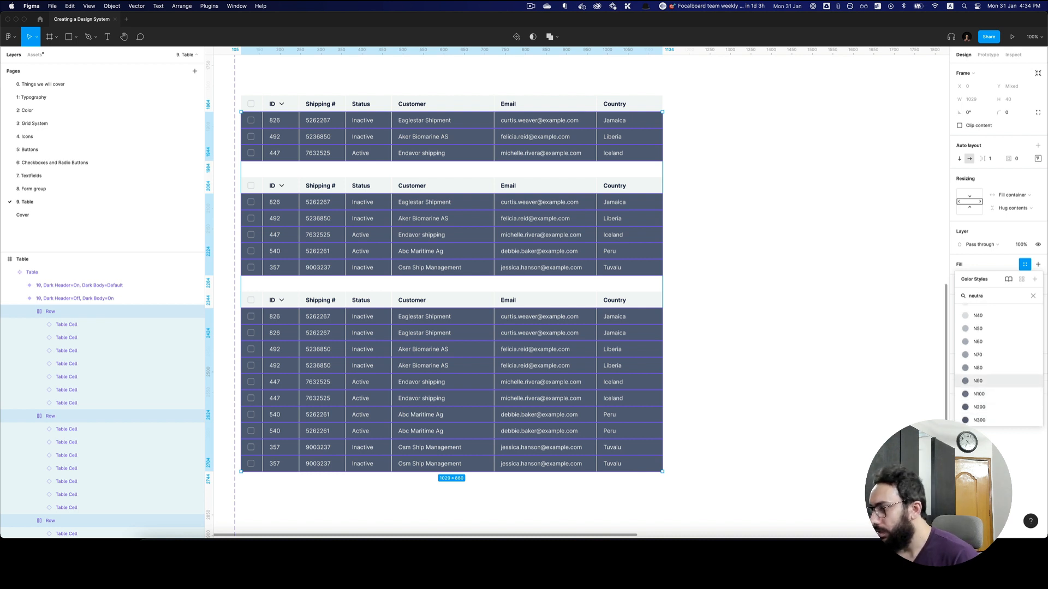
key(Down)
key(Down)
key(Down)
key(Down)
key(Down)
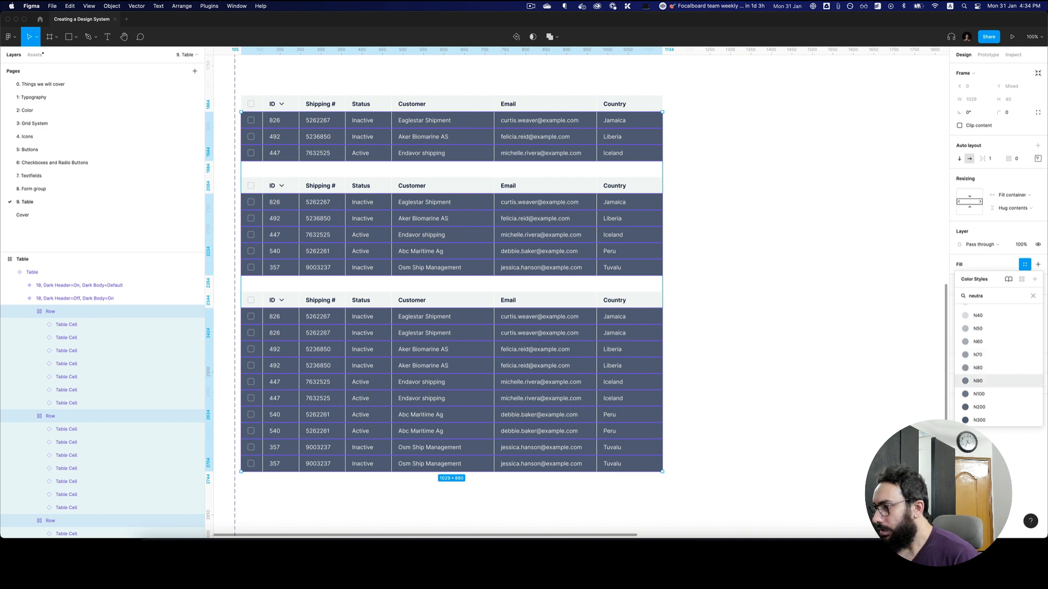
key(Up)
key(Return)
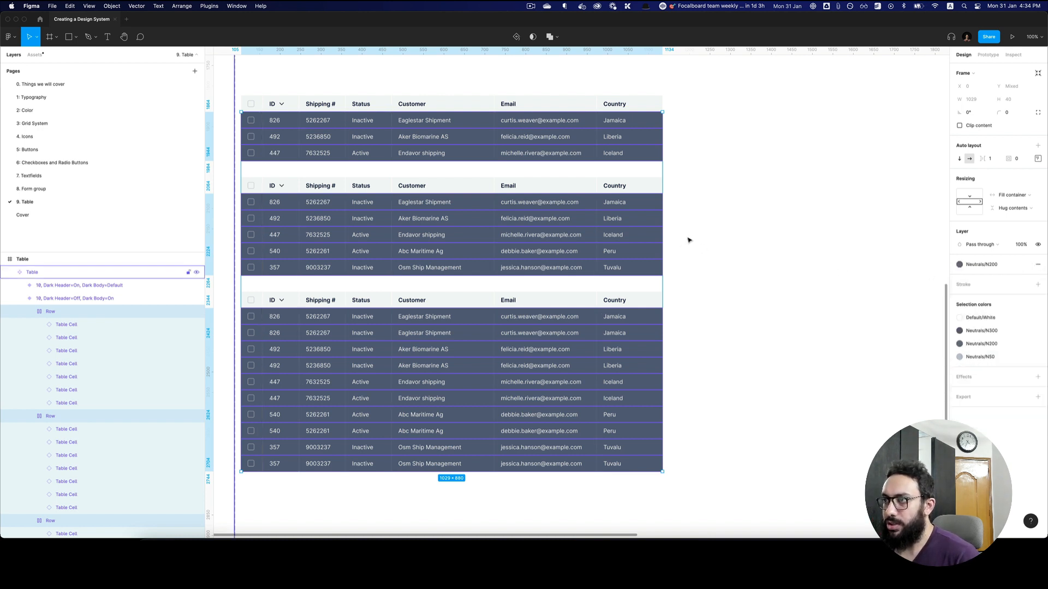
key(Escape)
Step: Duplicate the three dark-body table variants into the empty space beside them, beneath the dark-header tables
key(minus)
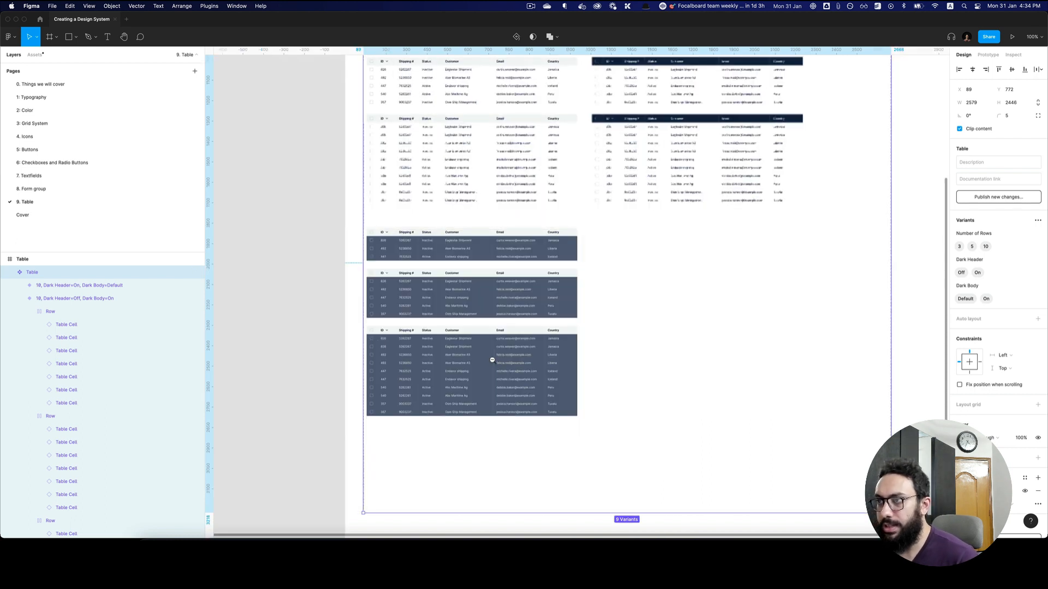
click(498, 242)
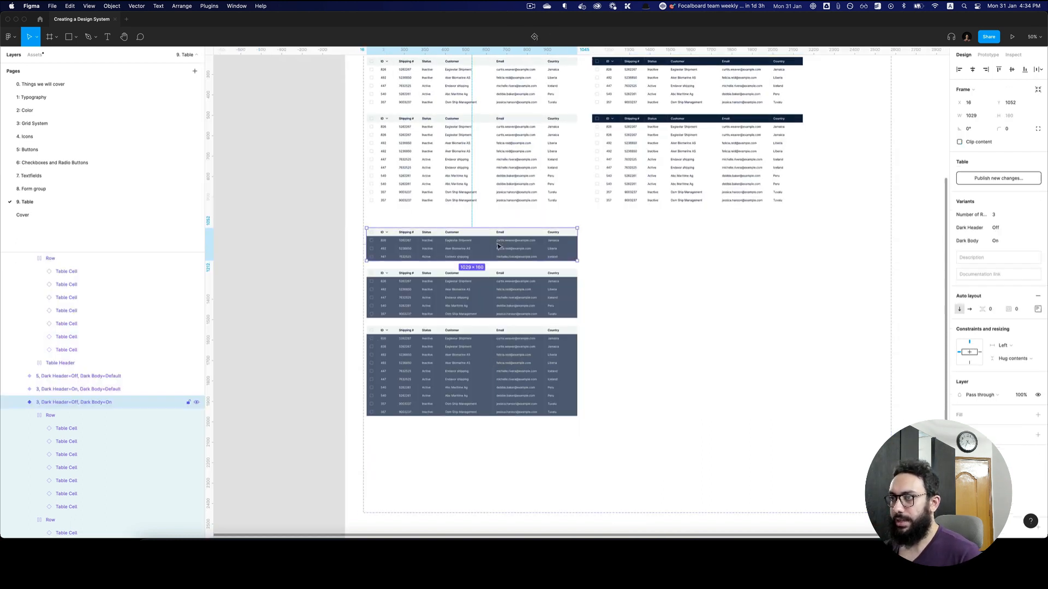
shift+click(492, 287)
shift+click(462, 364)
scroll(463, 364, up, 1)
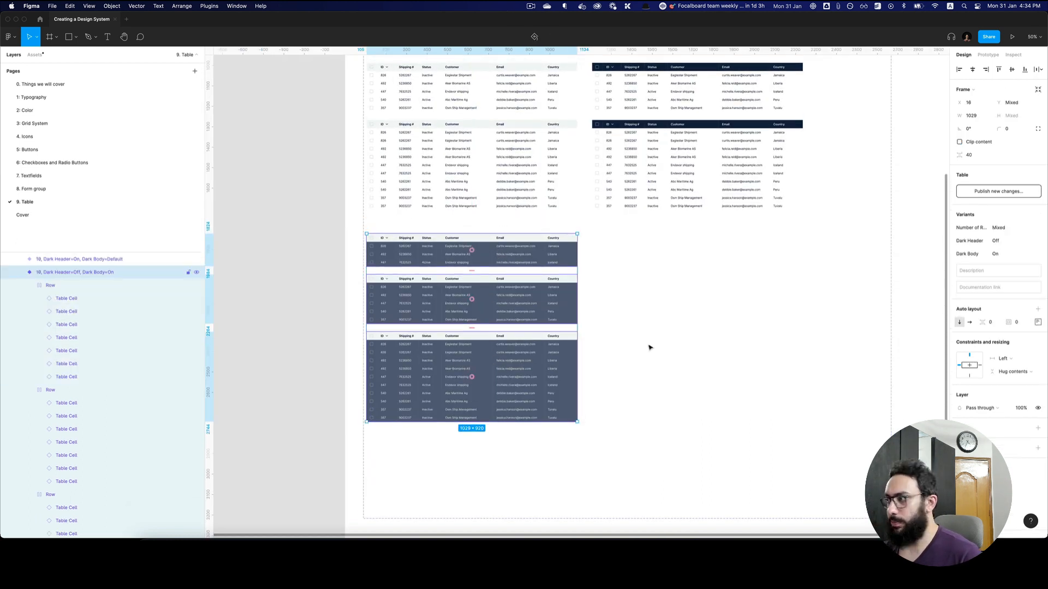
drag(480, 355, 708, 355)
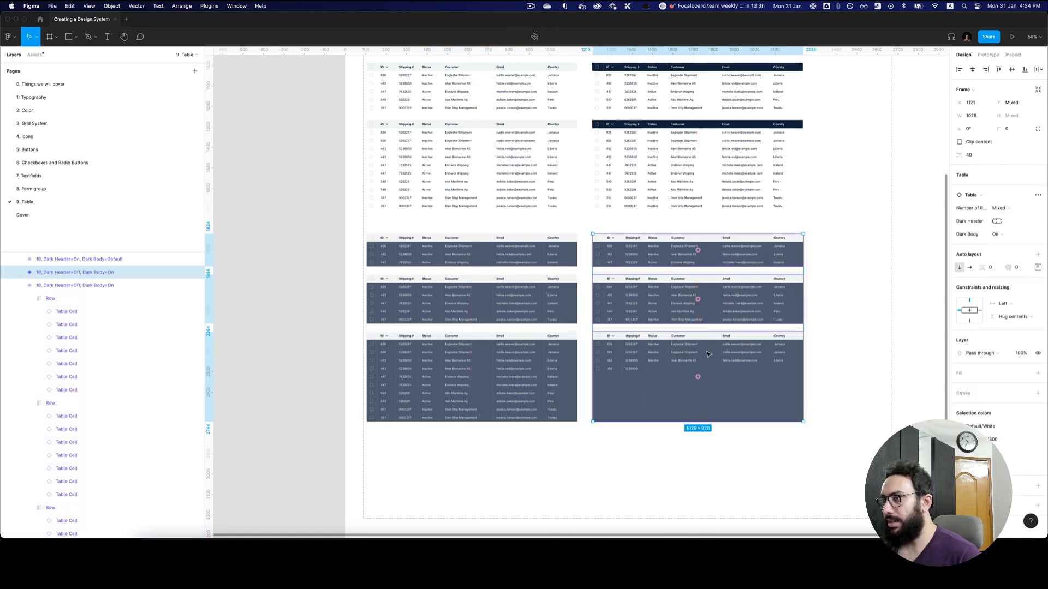
scroll(709, 354, right, 1)
Step: Set the Dark Header property to On for the three newly duplicated dark-body table variants
click(856, 327)
shift+click(712, 303)
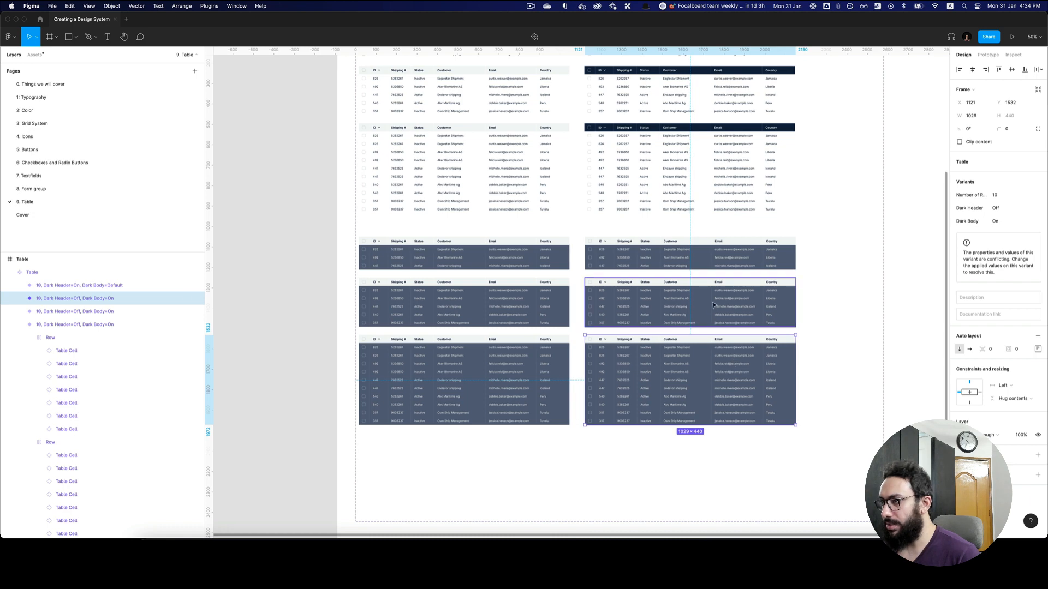
shift+click(709, 254)
click(1009, 224)
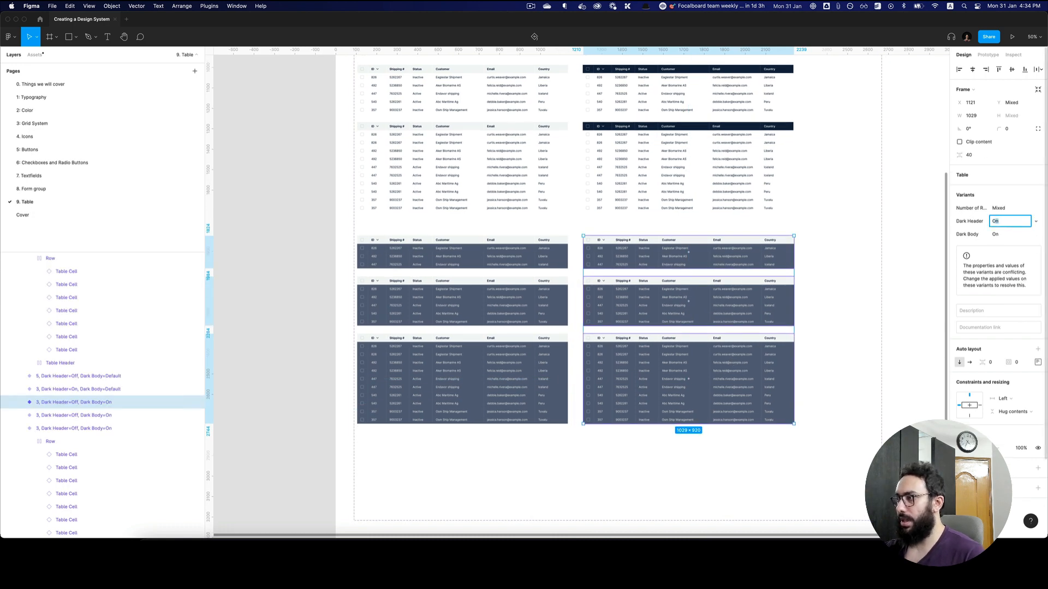
key(Return)
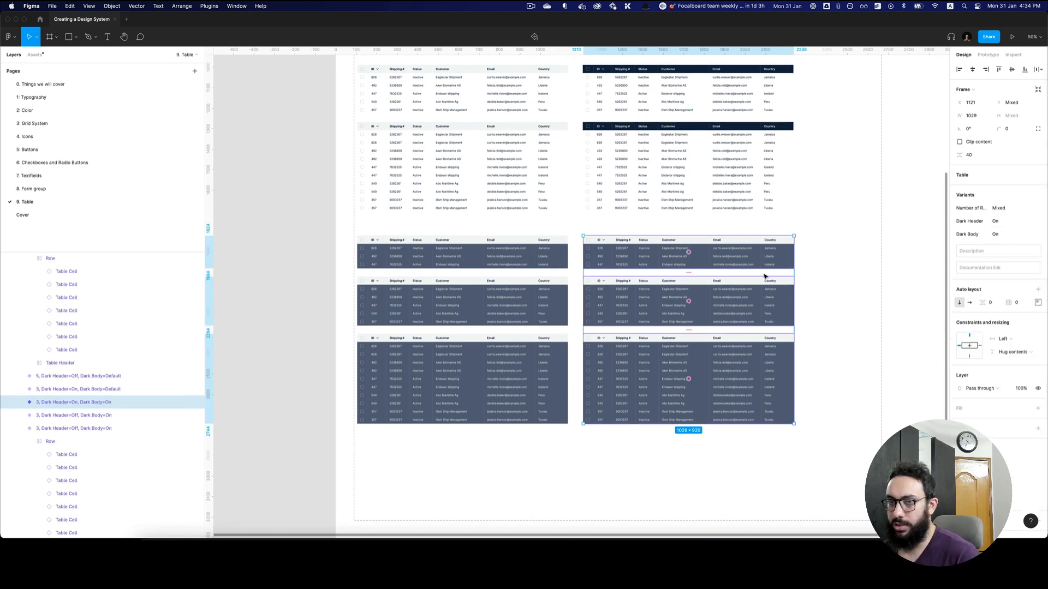
Step: Turn on Dark for every header cell in the three duplicated dark-body tables
click(696, 247)
click(697, 246)
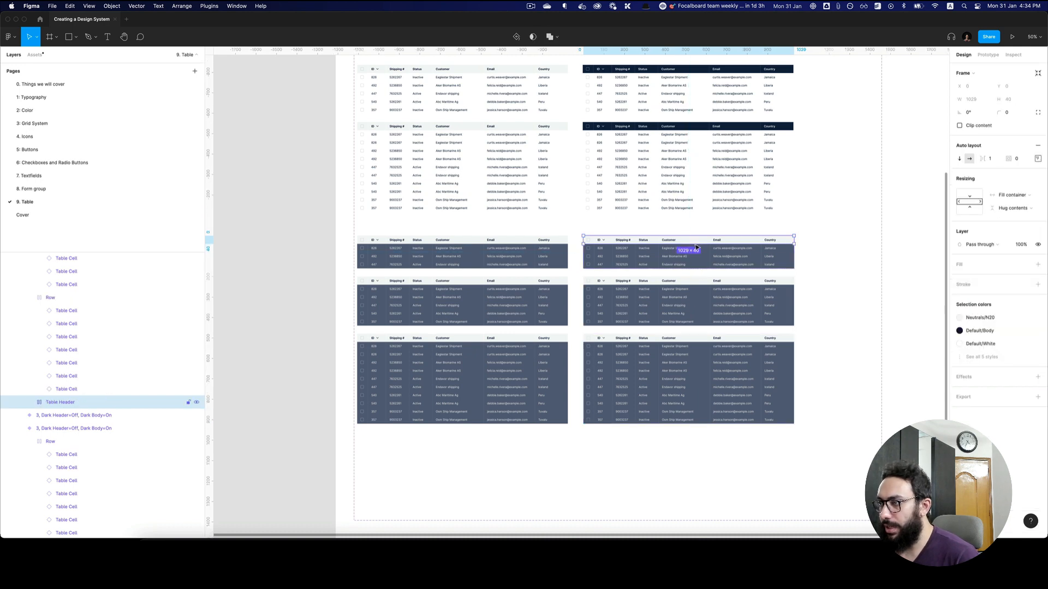
shift+click(676, 284)
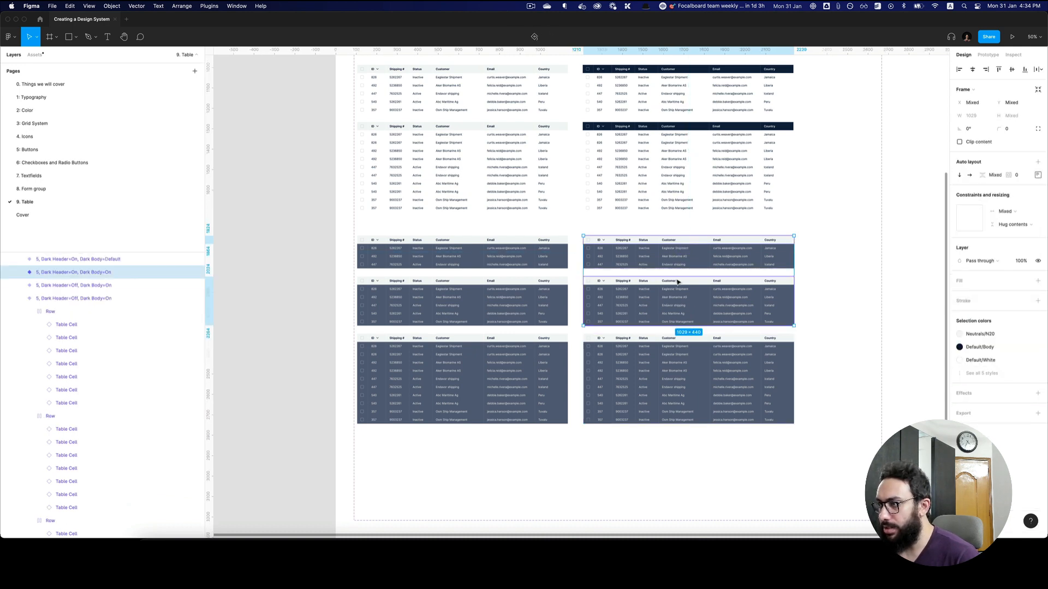
shift+click(692, 340)
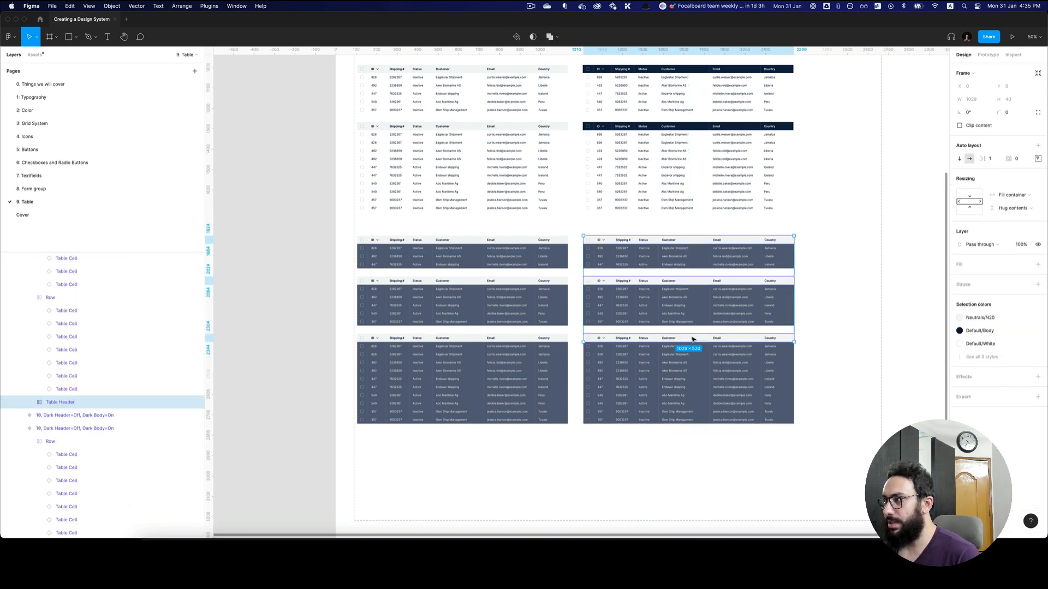
key(Return)
click(997, 199)
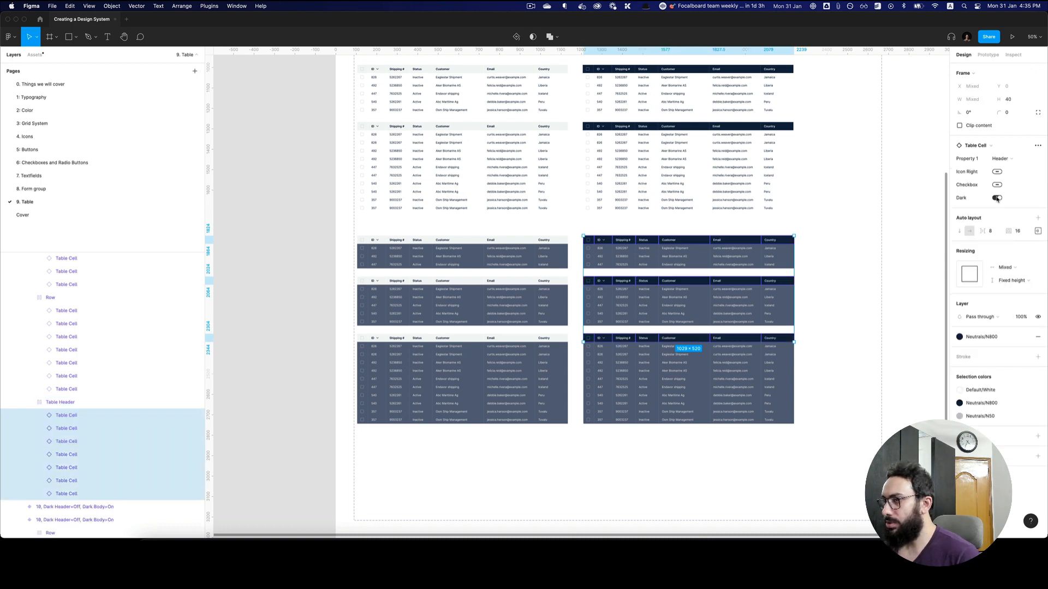
Step: Match the existing dark header by filling the header rows of the three duplicated tables with the Neutrals N500 colour style
click(685, 128)
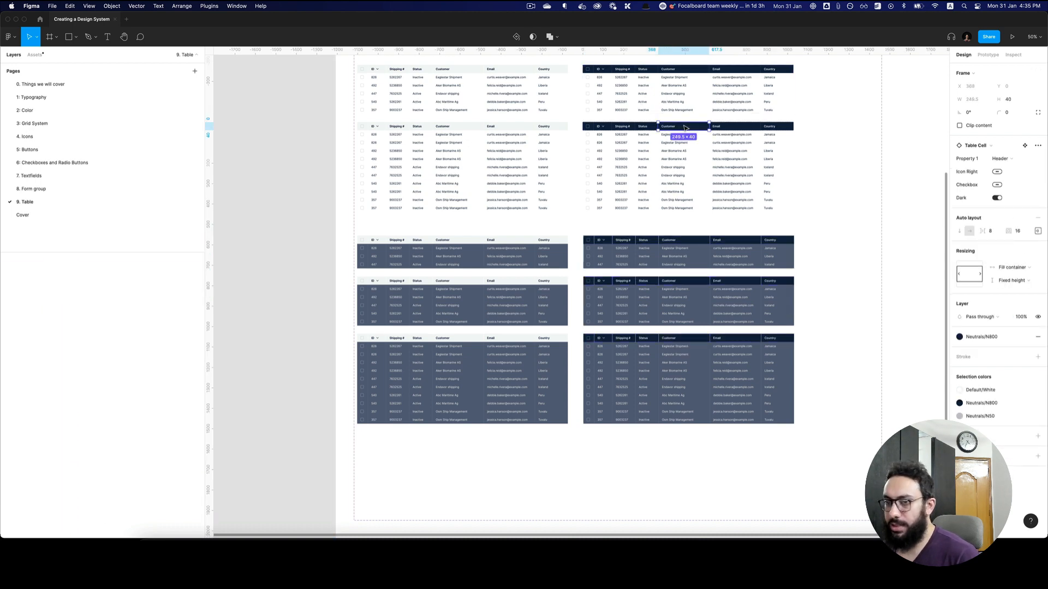
key(shift+Return)
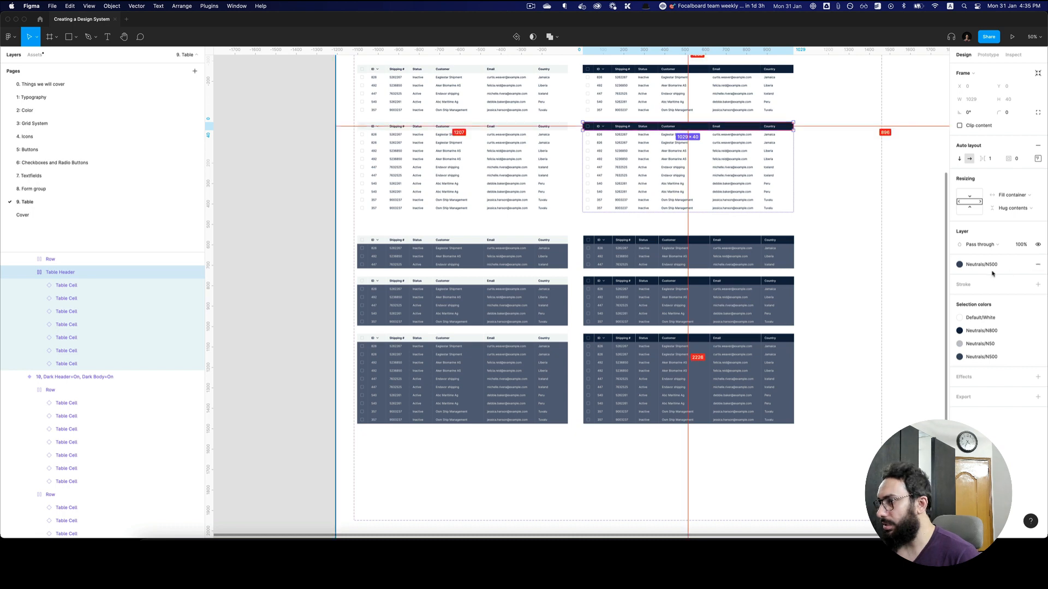
click(813, 339)
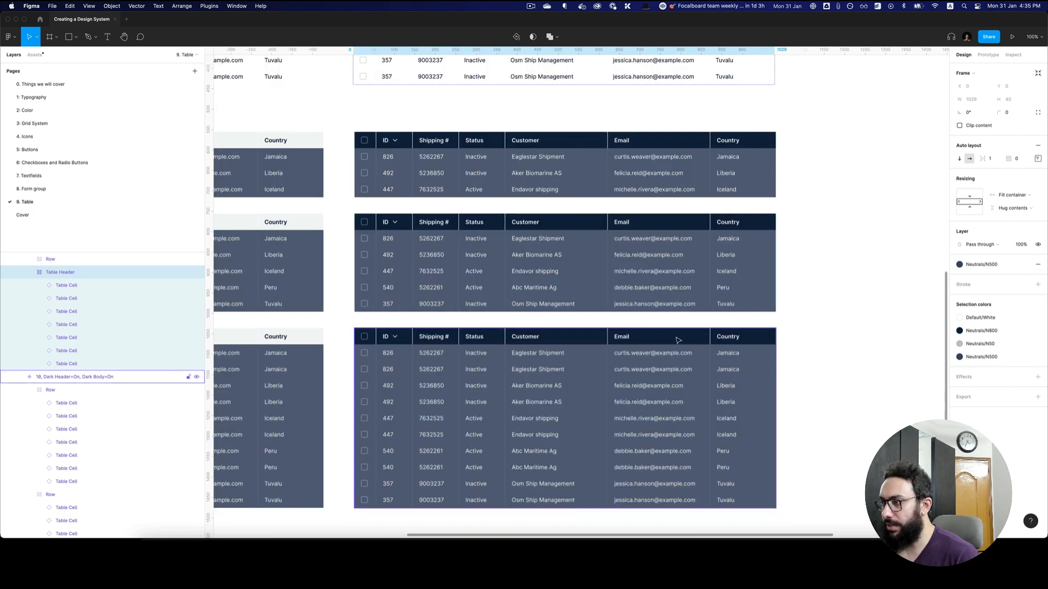
double_click(676, 338)
shift+click(637, 222)
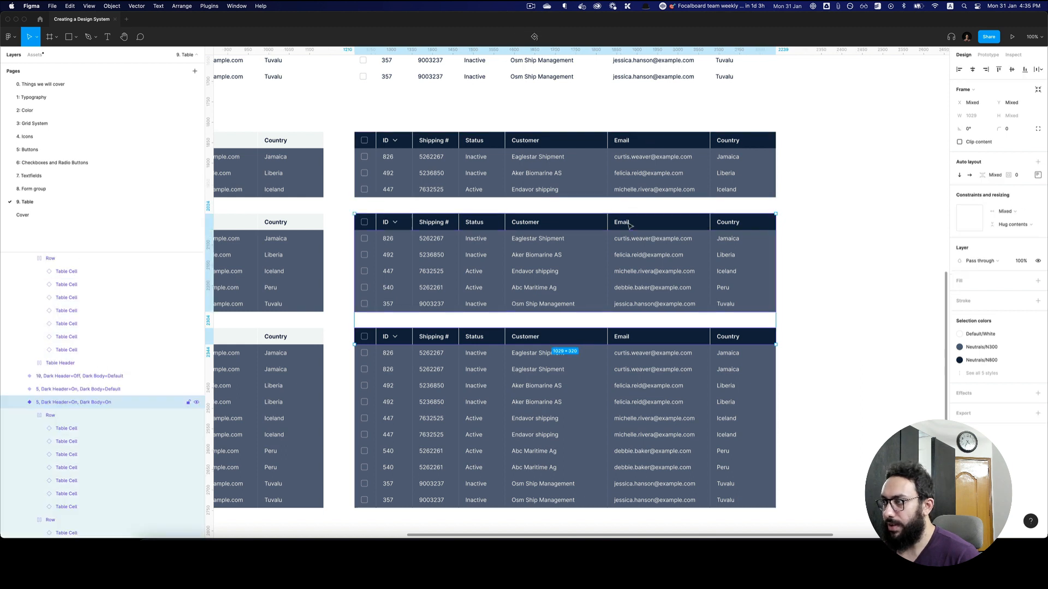
click(901, 295)
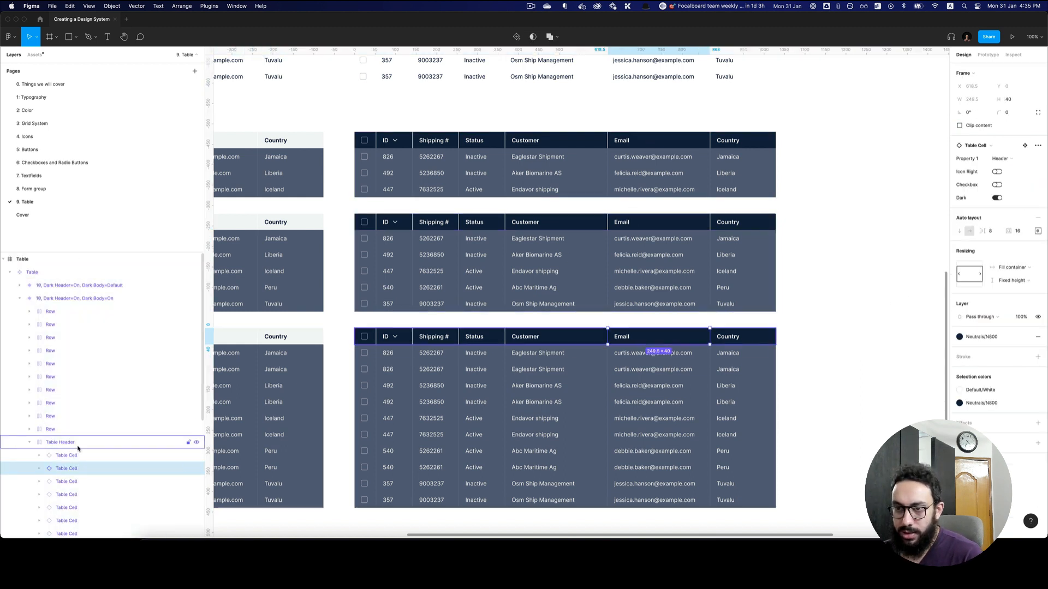
double_click(661, 344)
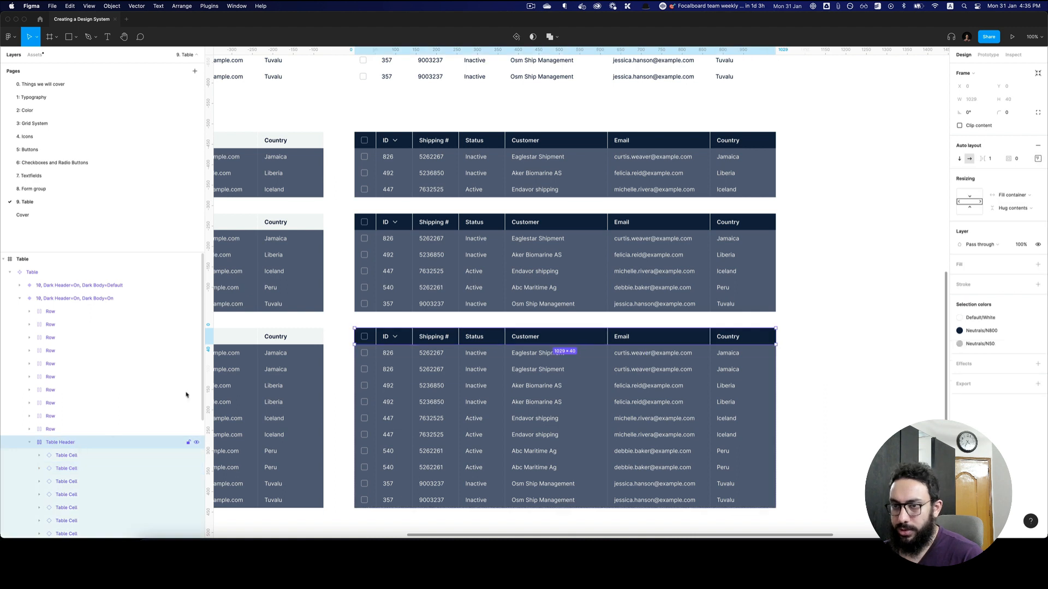
click(565, 223)
shift+click(551, 142)
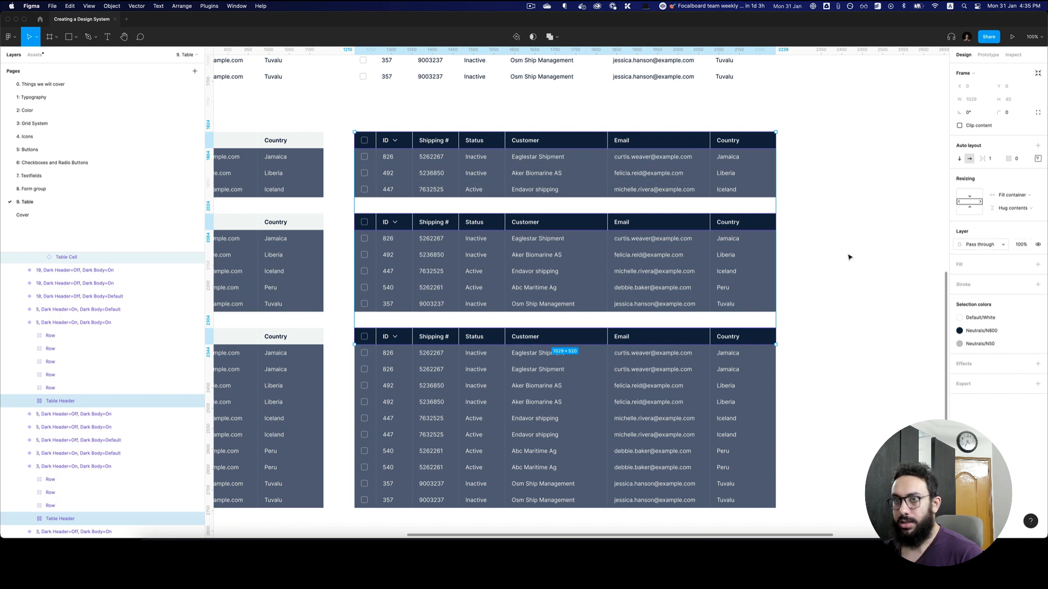
scroll(92, 336, up, 2)
scroll(91, 336, up, 4)
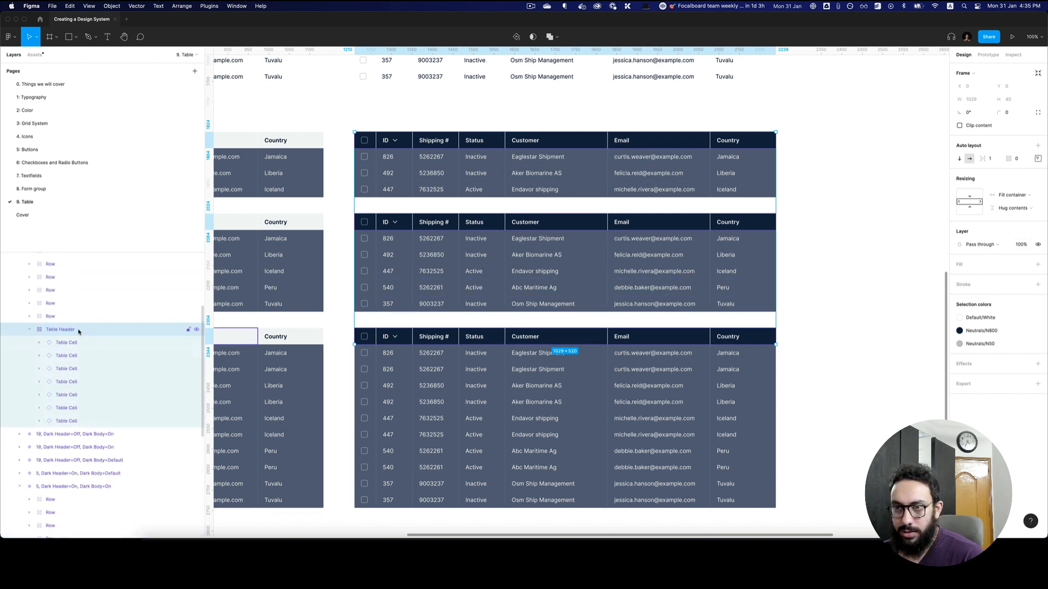
click(1024, 264)
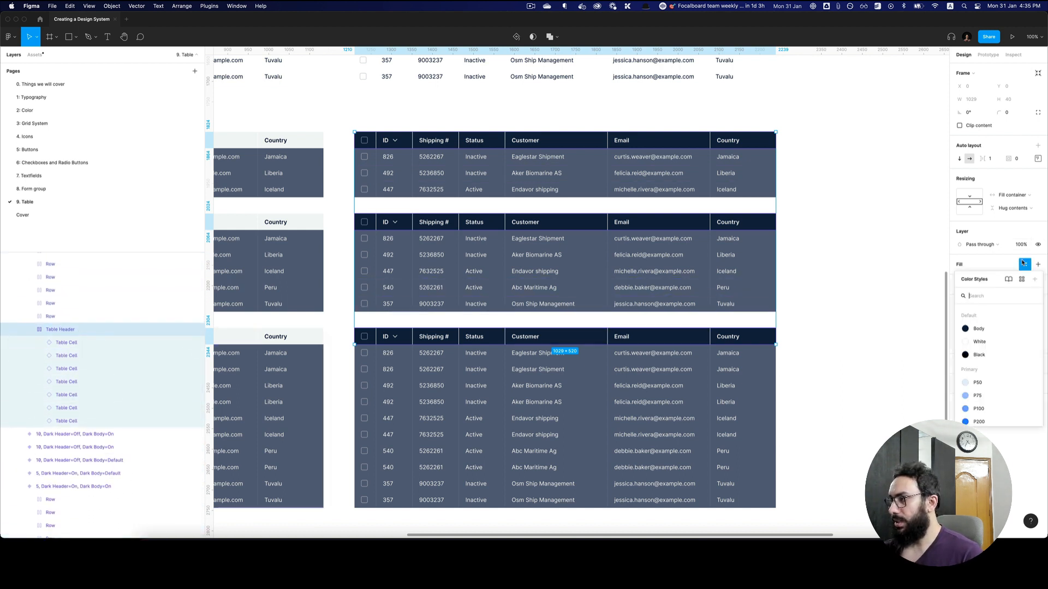
text(n500)
key(Return)
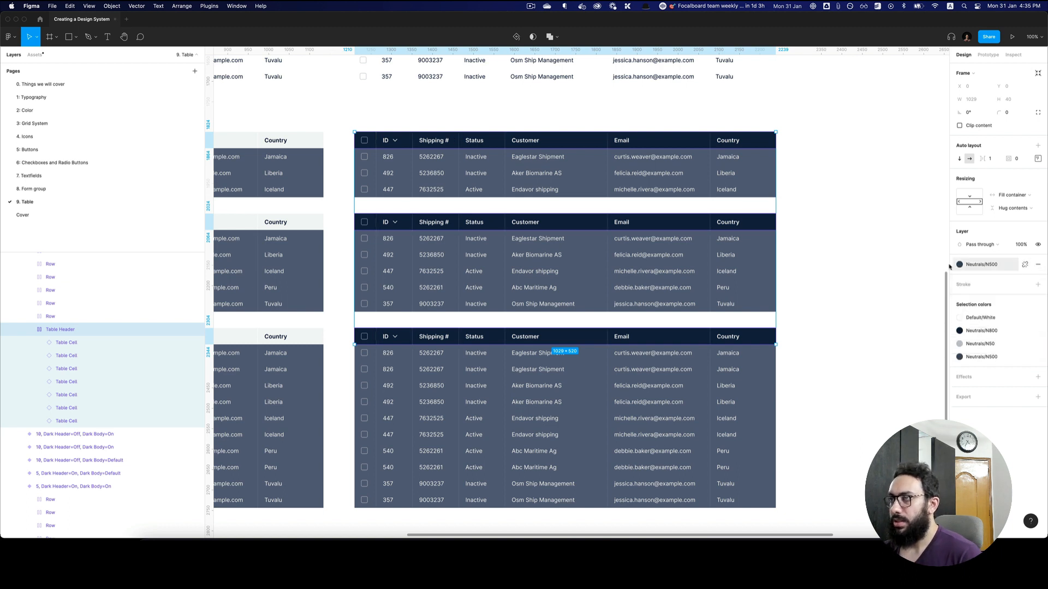
click(864, 268)
key(alt+0)
key(shift+0)
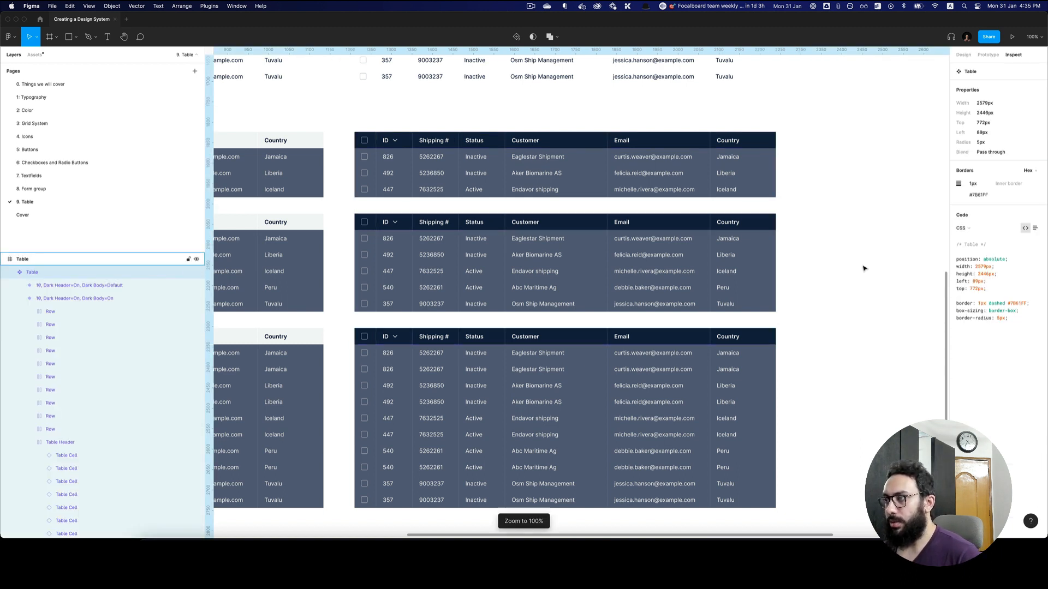
key(alt+8)
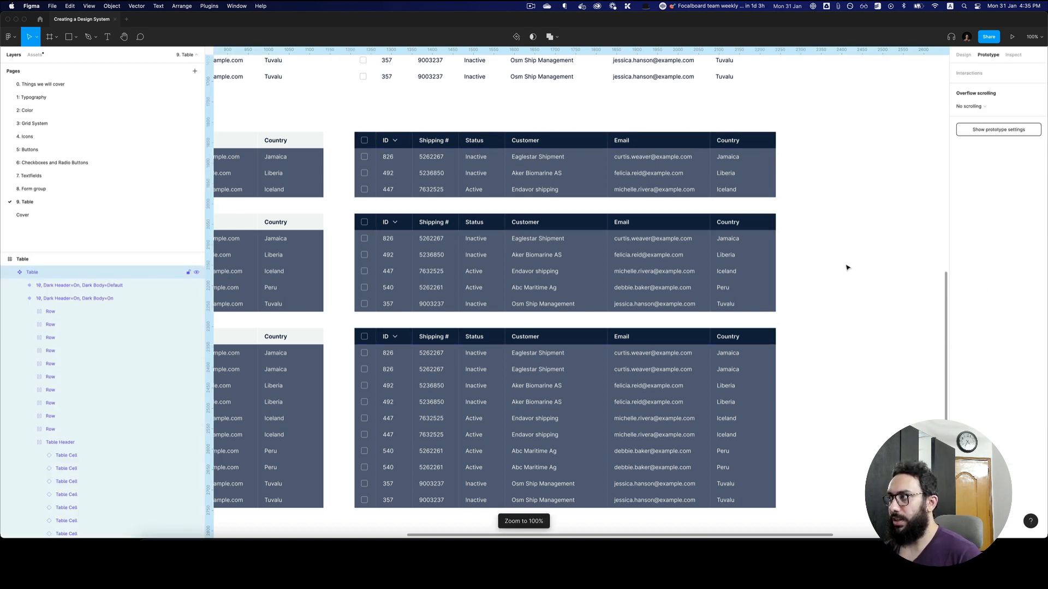
alt+click(838, 262)
Step: Change the fill of the dark Table Body Cell and the dark body checkbox cell variants to the Neutrals N500 colour style
drag(842, 261, 834, 411)
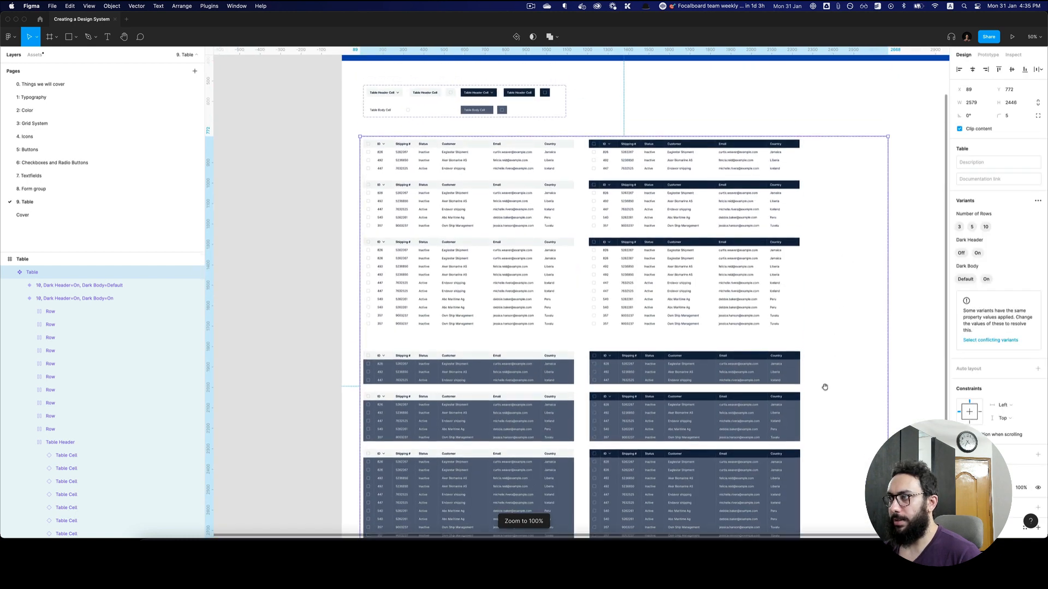
drag(742, 225, 761, 295)
click(475, 163)
click(490, 169)
double_click(572, 222)
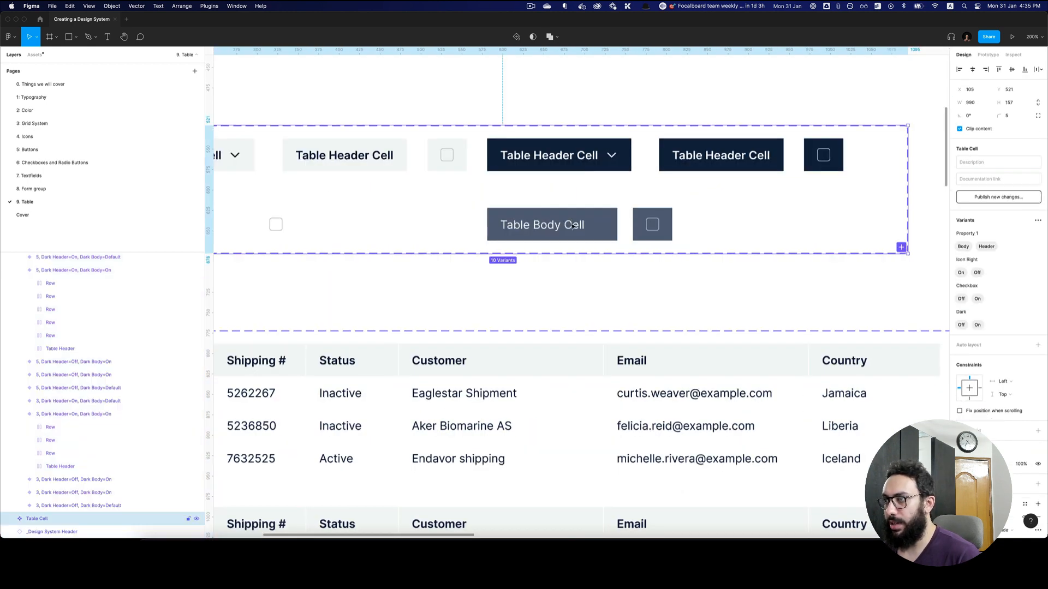
shift+click(668, 225)
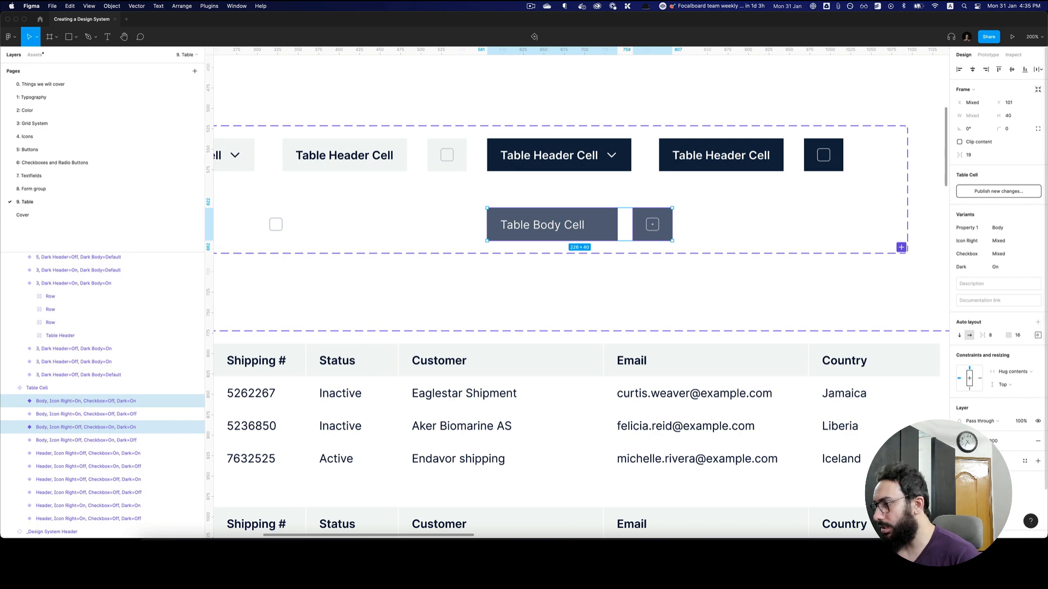
click(984, 441)
scroll(986, 487, down, 1)
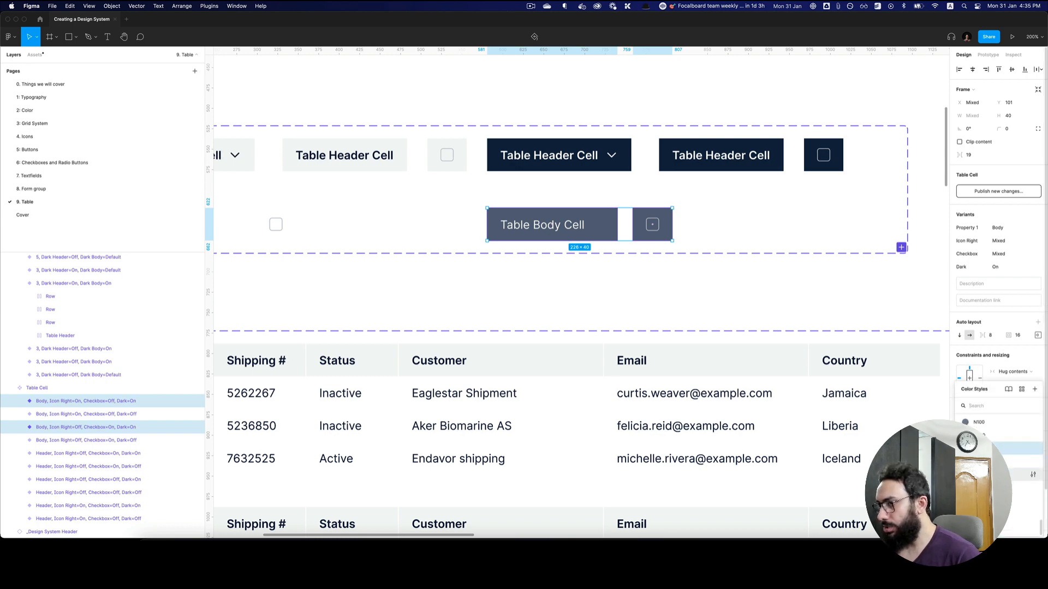
click(986, 474)
Step: Turn on Clip content for all variants of the Table component and set their corner radius to 4
key(super+minus)
scroll(675, 322, down, 9)
scroll(676, 322, right, 2)
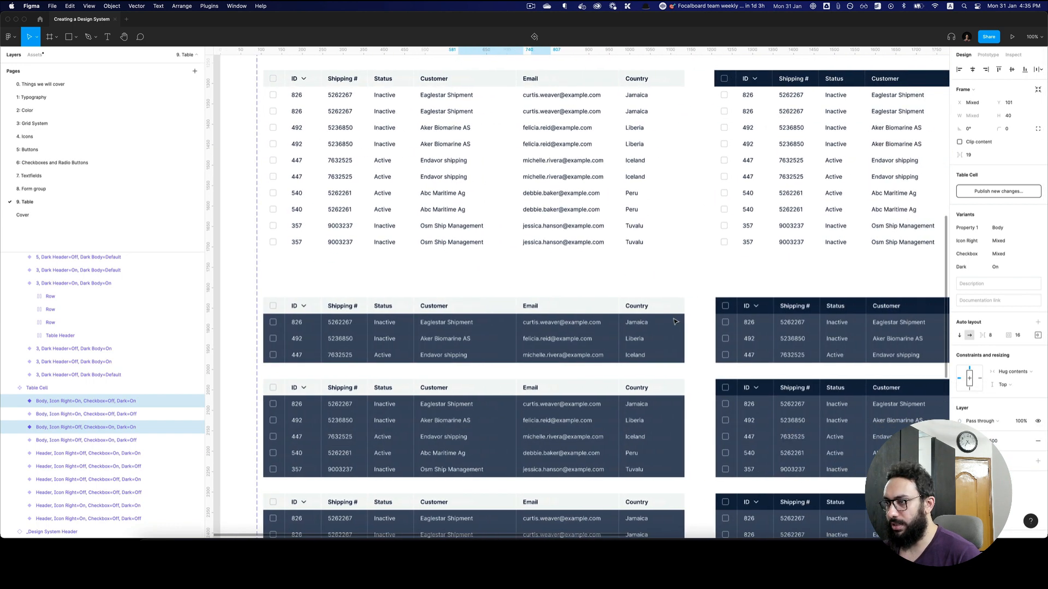
scroll(675, 322, down, 8)
scroll(675, 322, right, 10)
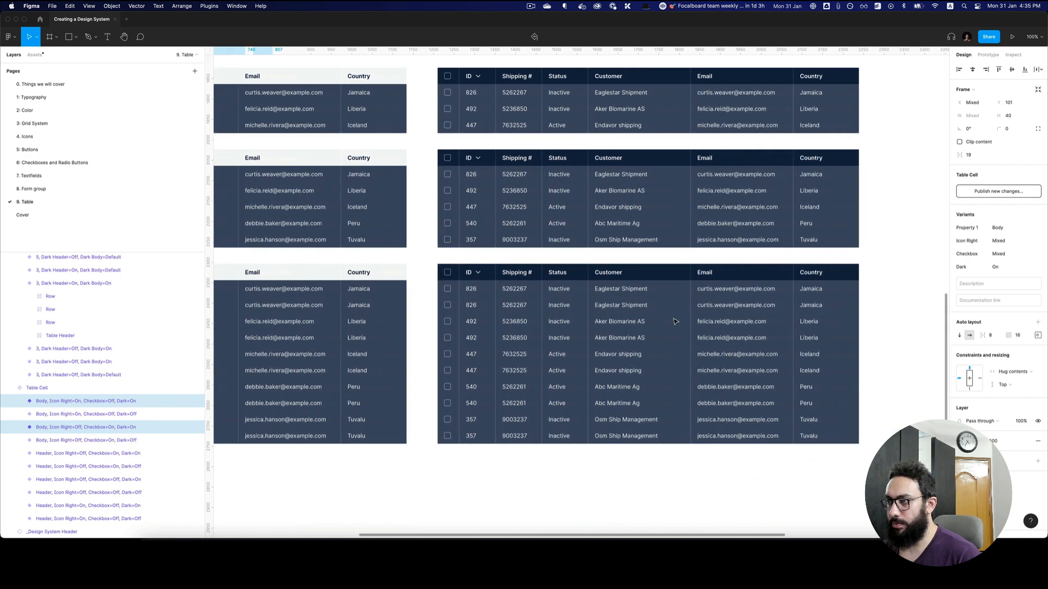
scroll(675, 322, right, 3)
click(849, 285)
scroll(846, 281, down, 3)
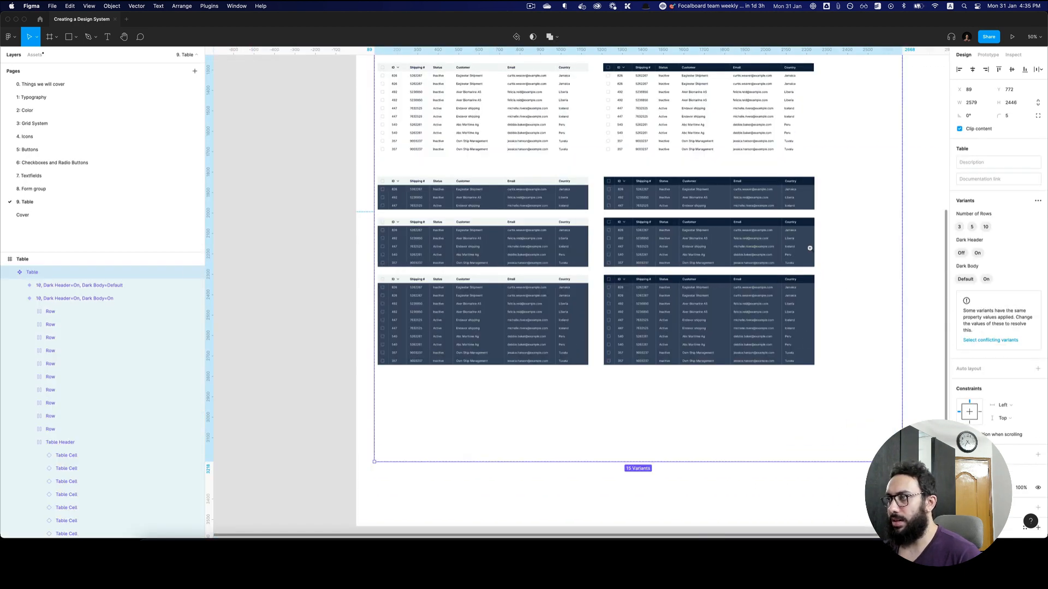
scroll(690, 193, up, 6)
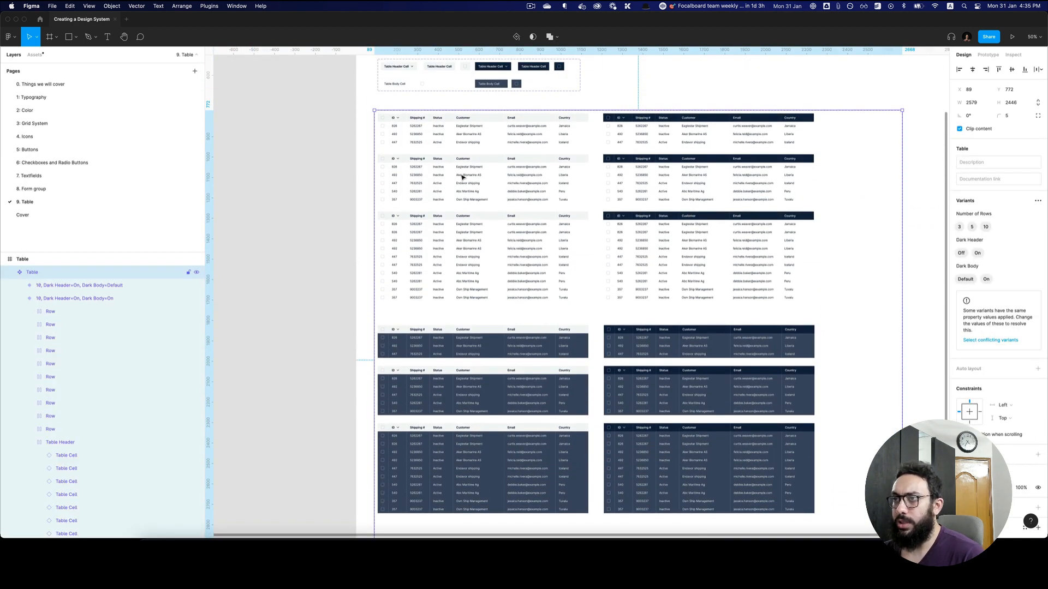
key(Return)
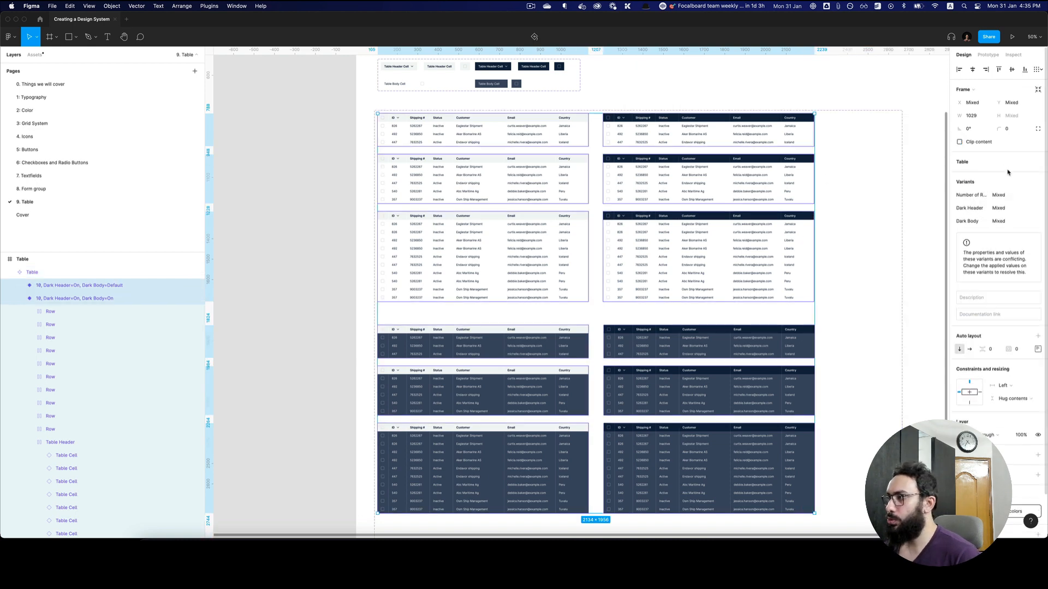
click(1011, 129)
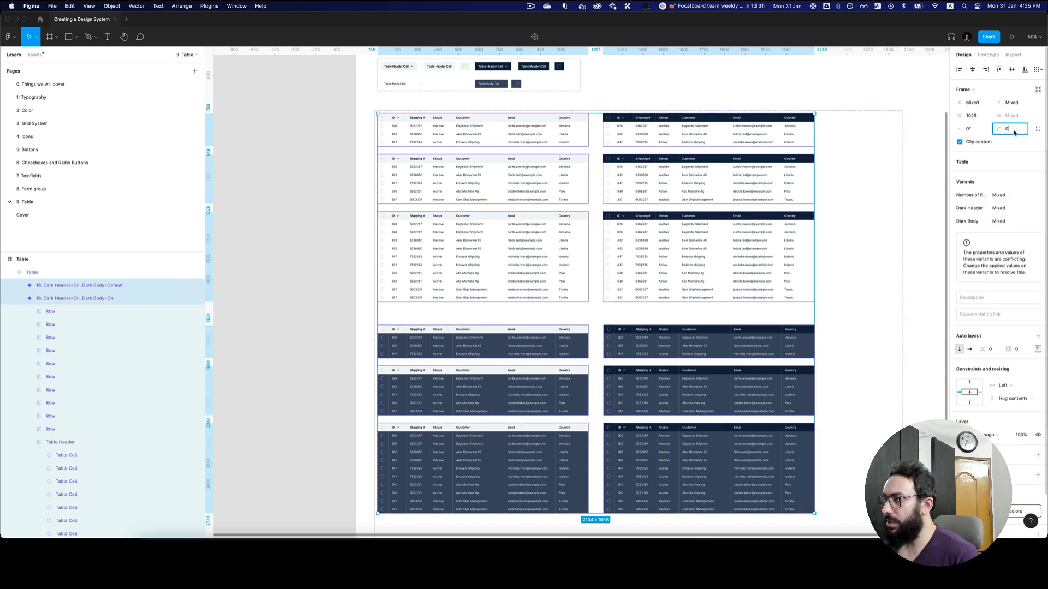
key(Return)
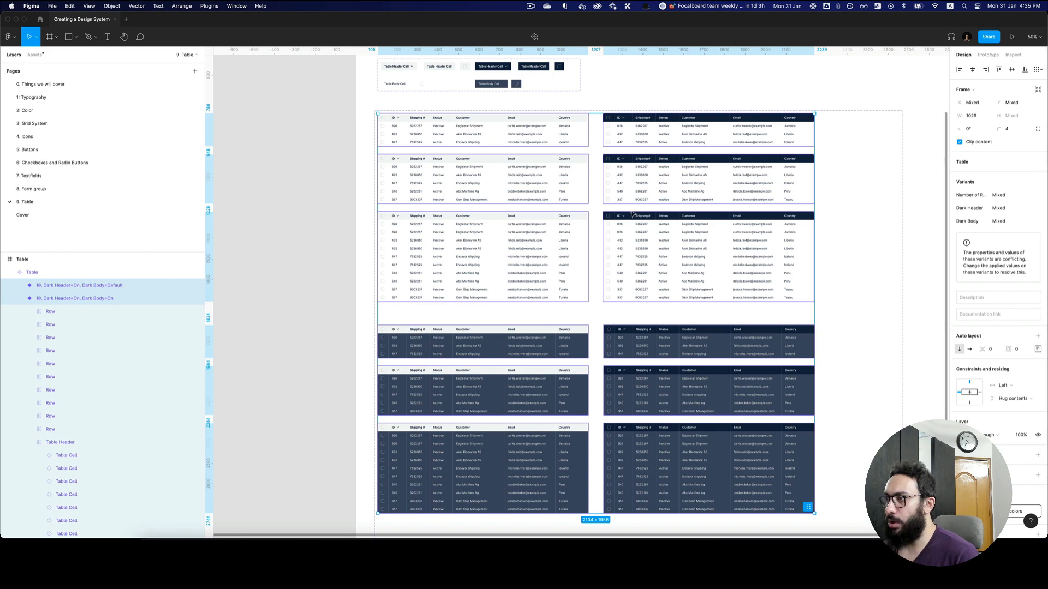
scroll(591, 219, up, 10)
key(shift+Return)
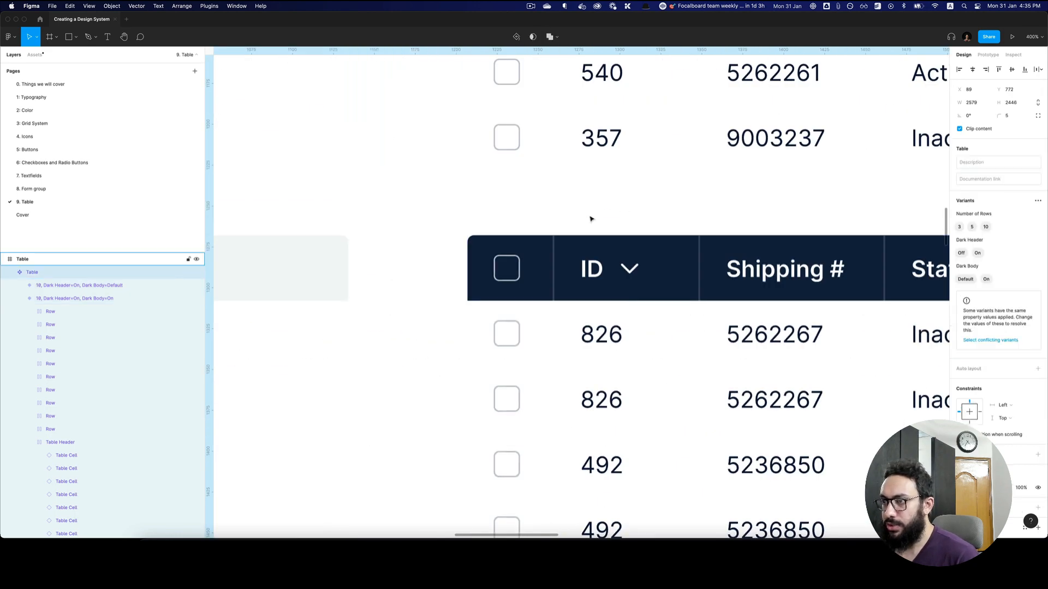
Step: Place an instance of the 3-row table with dark header and dark body on the empty canvas outside the Table frame
key(shift+0)
scroll(592, 222, right, 3)
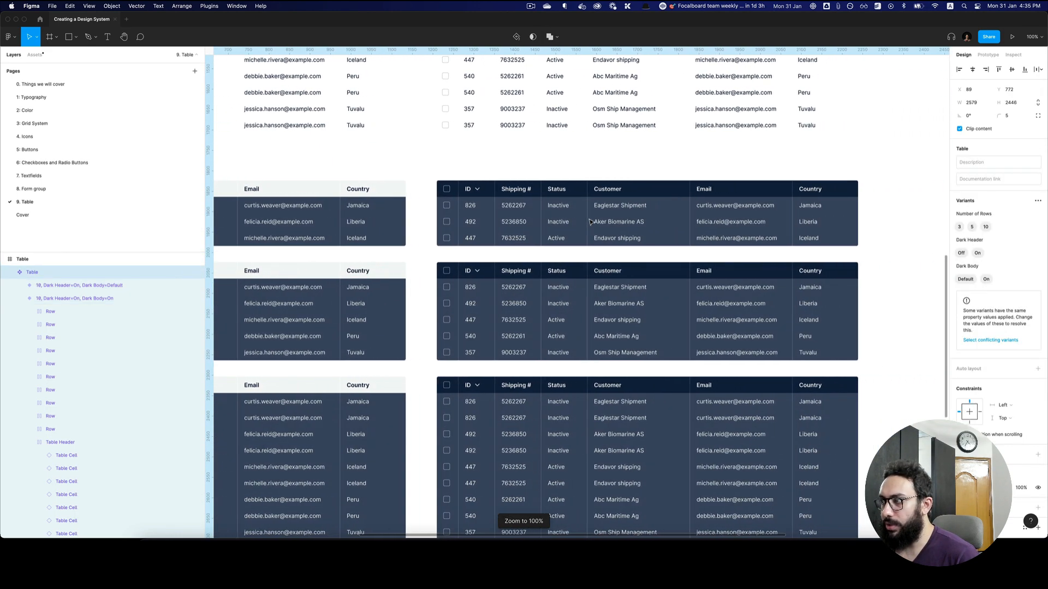
scroll(589, 220, down, 2)
key(z)
alt+click(589, 219)
alt+click(589, 219)
double_click(574, 186)
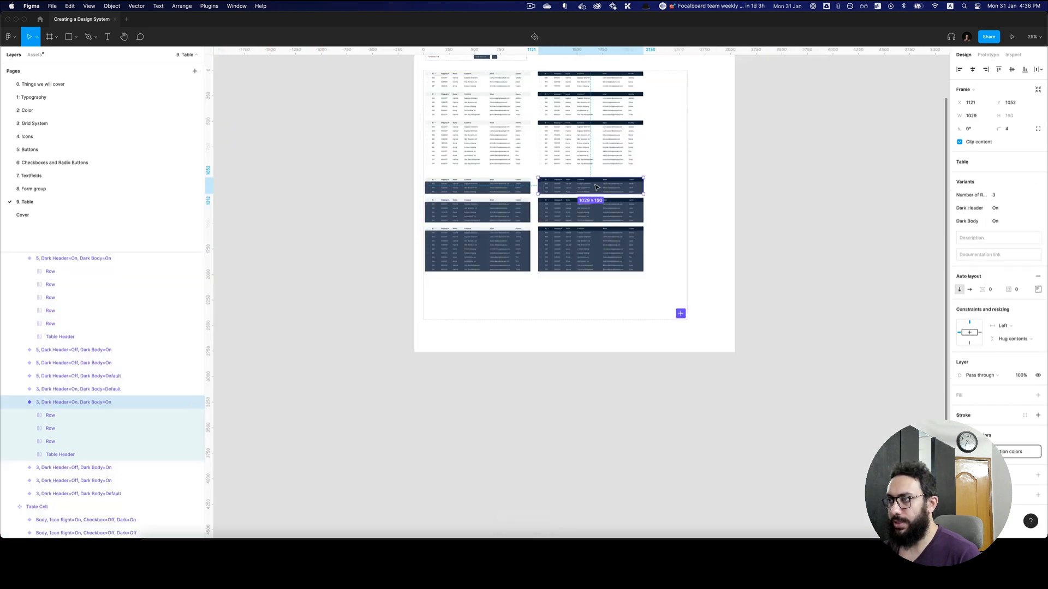
drag(573, 186, 573, 228)
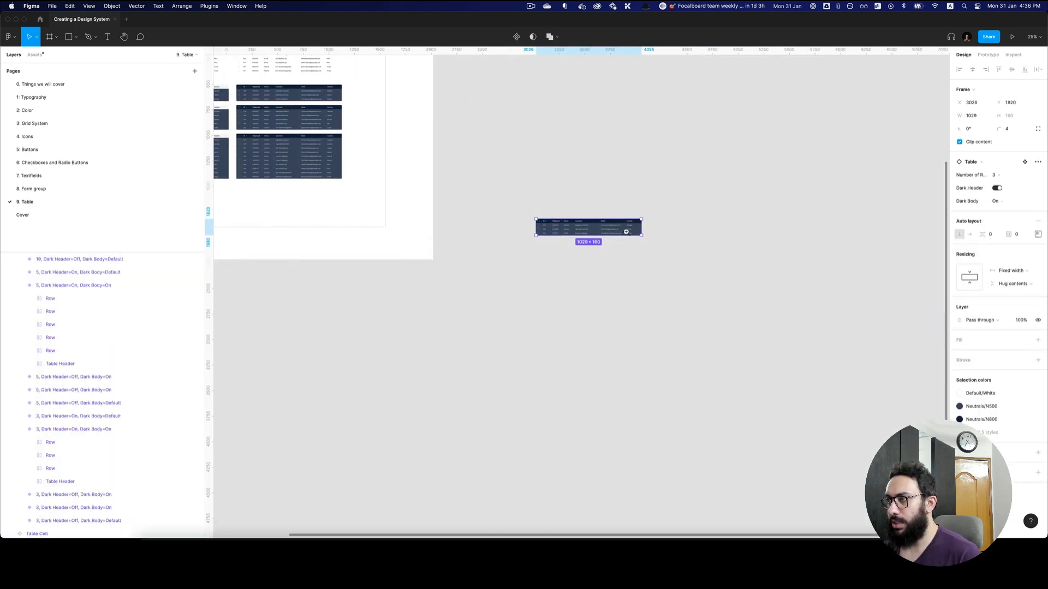
key(z)
double_click(625, 231)
drag(563, 269, 616, 299)
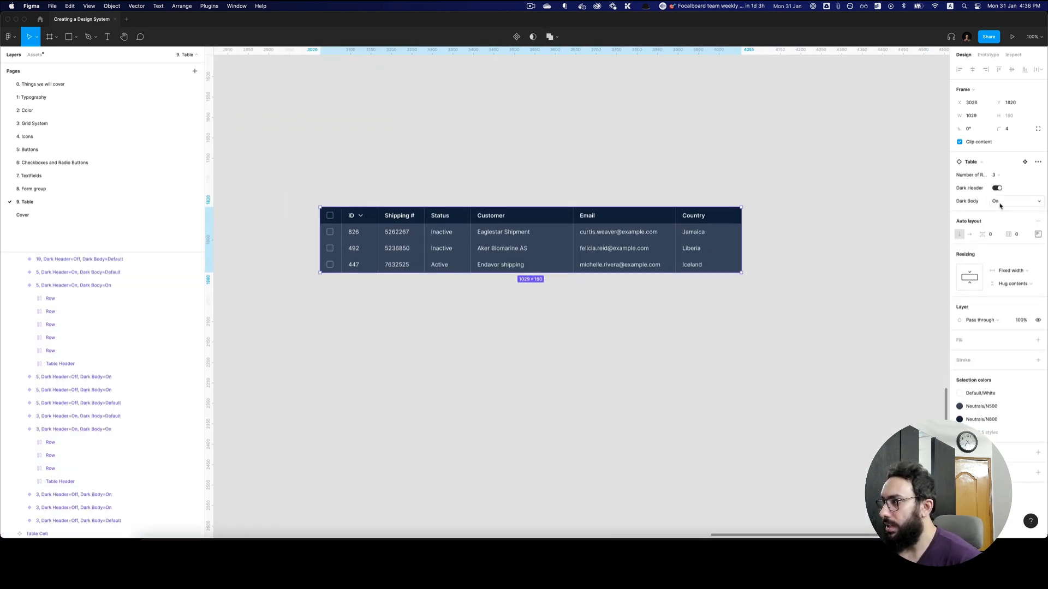
Step: Rename the Default value of the Table component's Dark Body property to Off
key(z)
alt+click(604, 178)
alt+click(604, 178)
drag(642, 225, 893, 462)
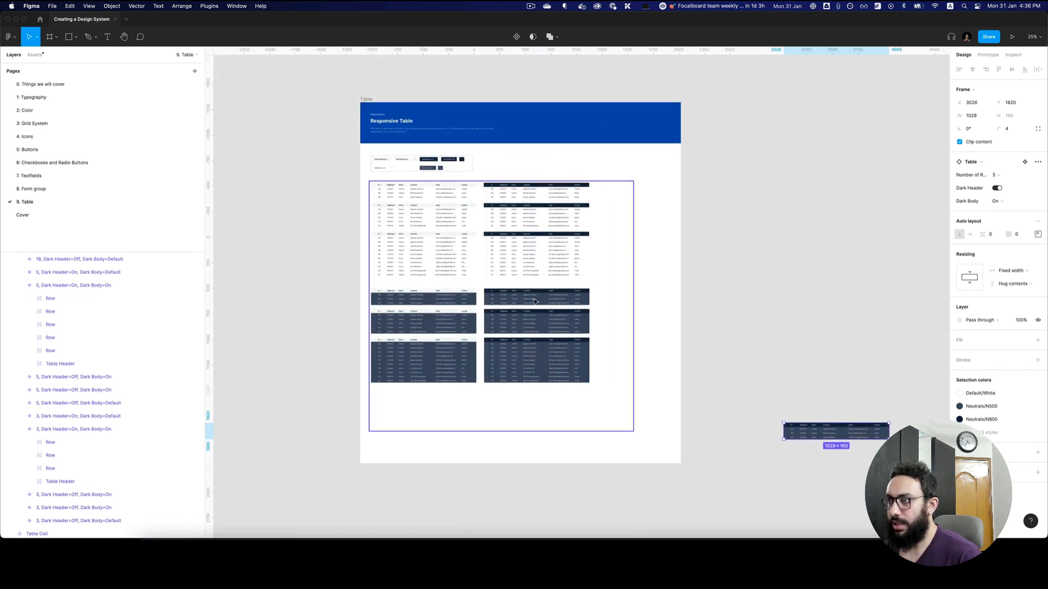
click(423, 184)
double_click(965, 280)
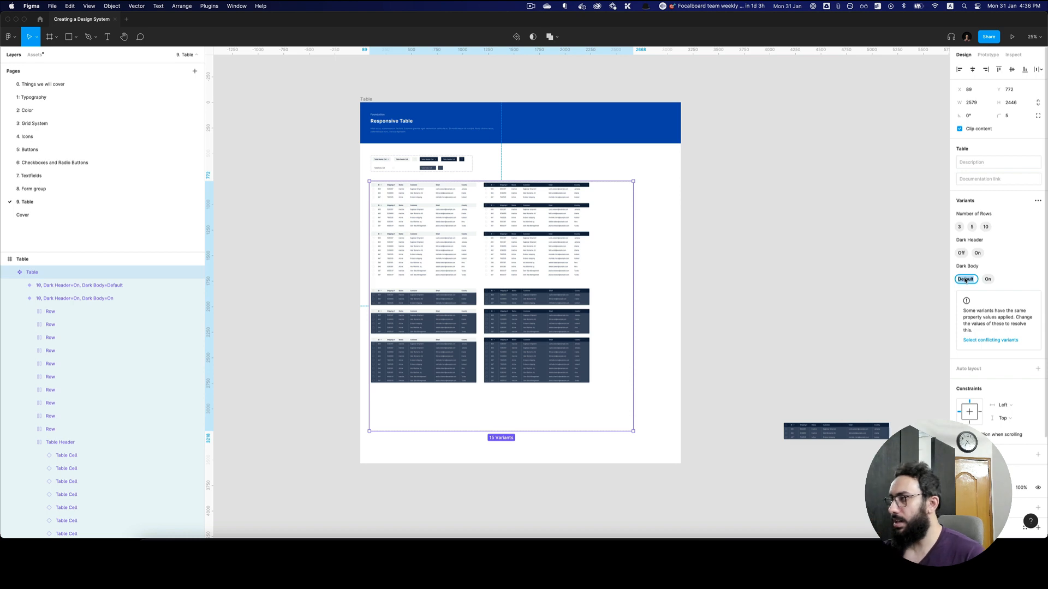
text(Off)
key(Return)
Step: Test the table instance by turning off Dark Body and switching Dark Header off, on and off again
click(851, 334)
scroll(764, 328, right, 4)
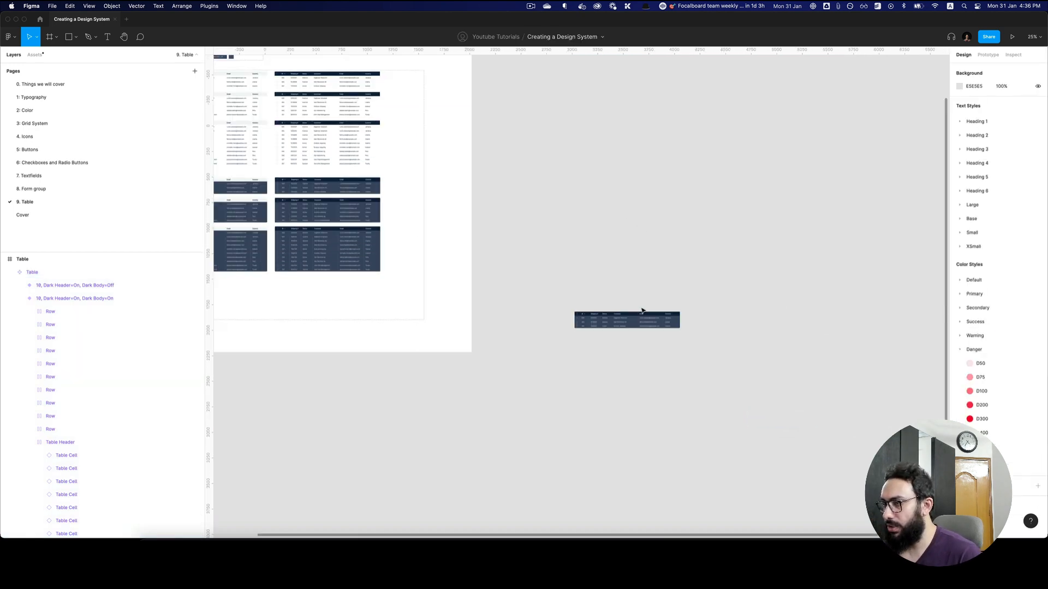
ctrl+scroll(643, 312, up, 5)
click(634, 332)
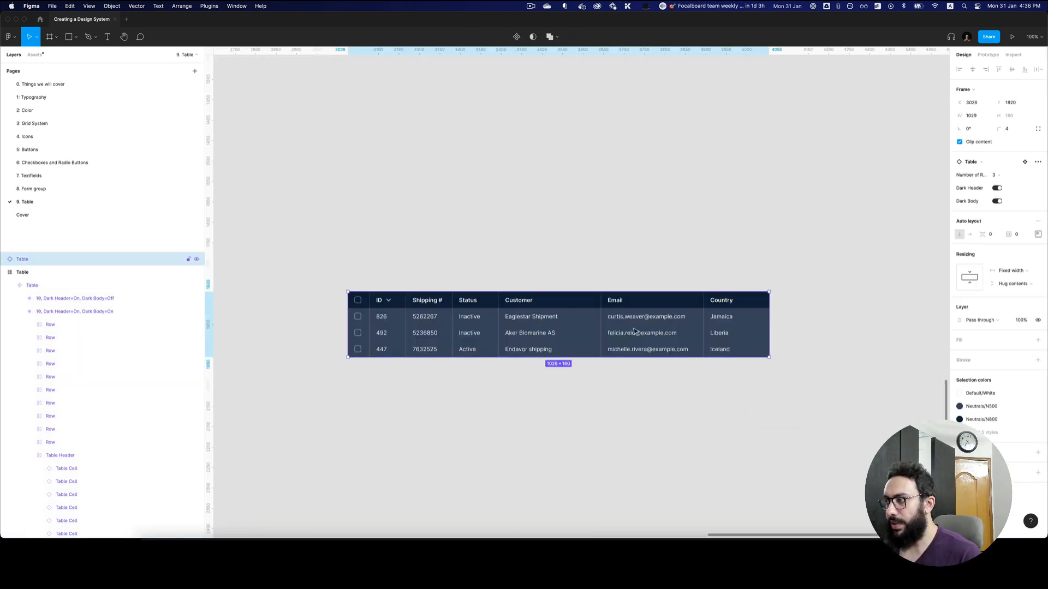
click(997, 201)
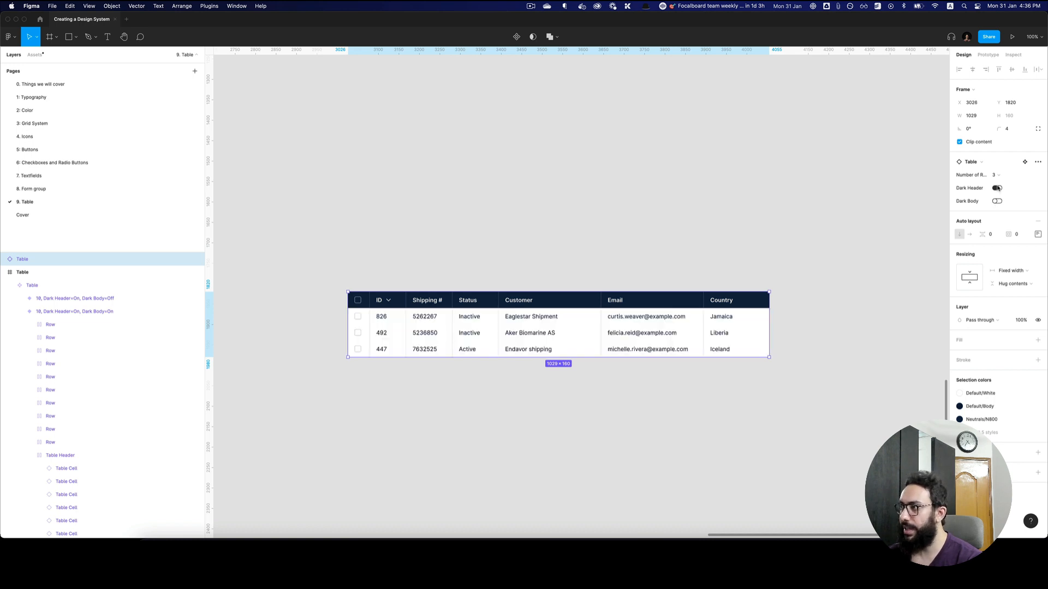
click(997, 188)
click(997, 188)
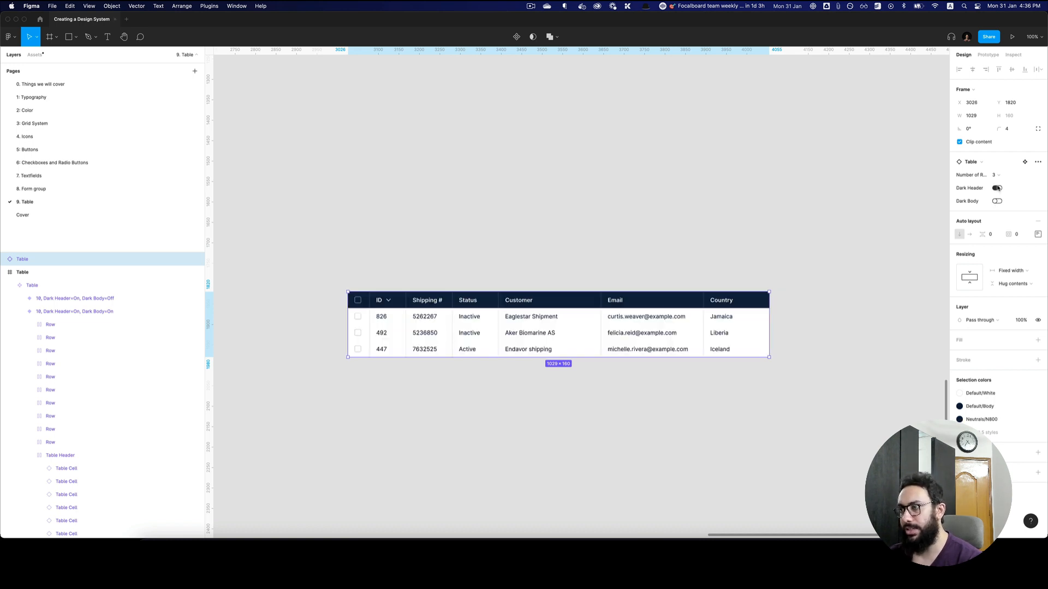
click(997, 188)
Step: Set the instance's Number of Rows to 10 and try Dark Body and Dark Header on, returning both to off
click(1001, 176)
click(1003, 196)
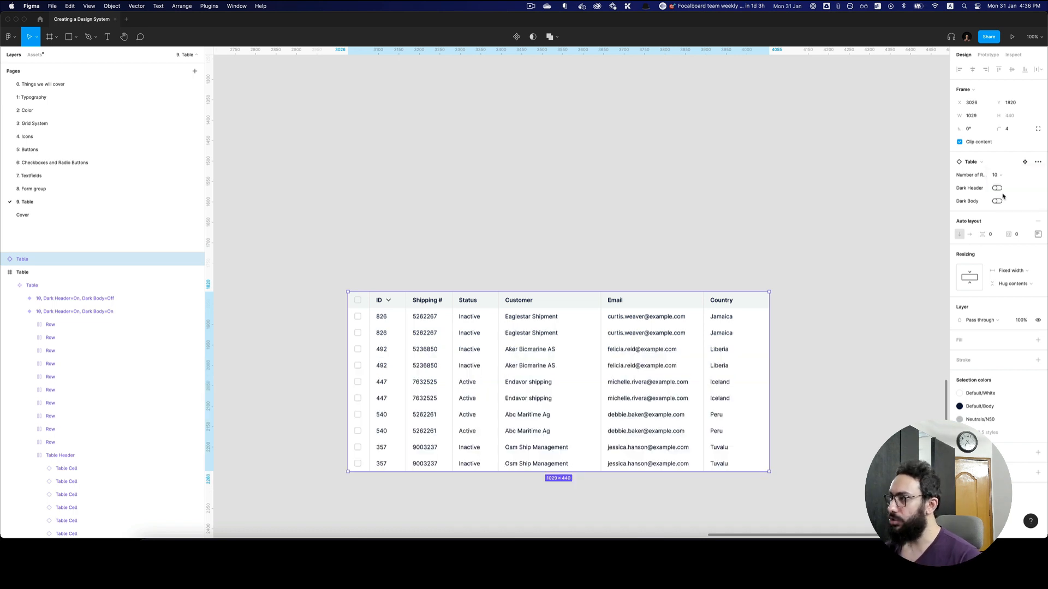
click(997, 202)
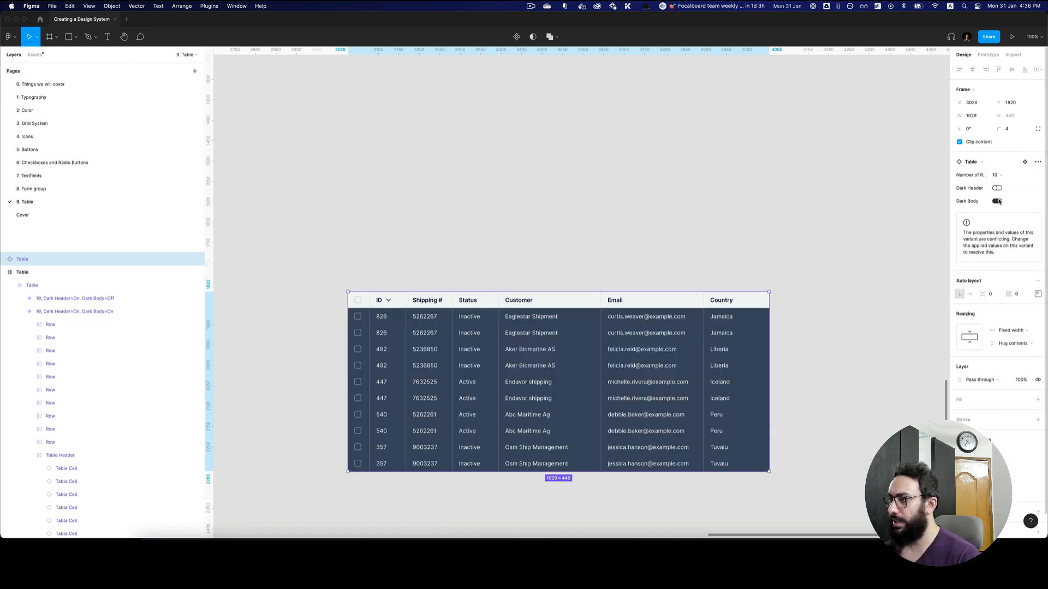
click(997, 188)
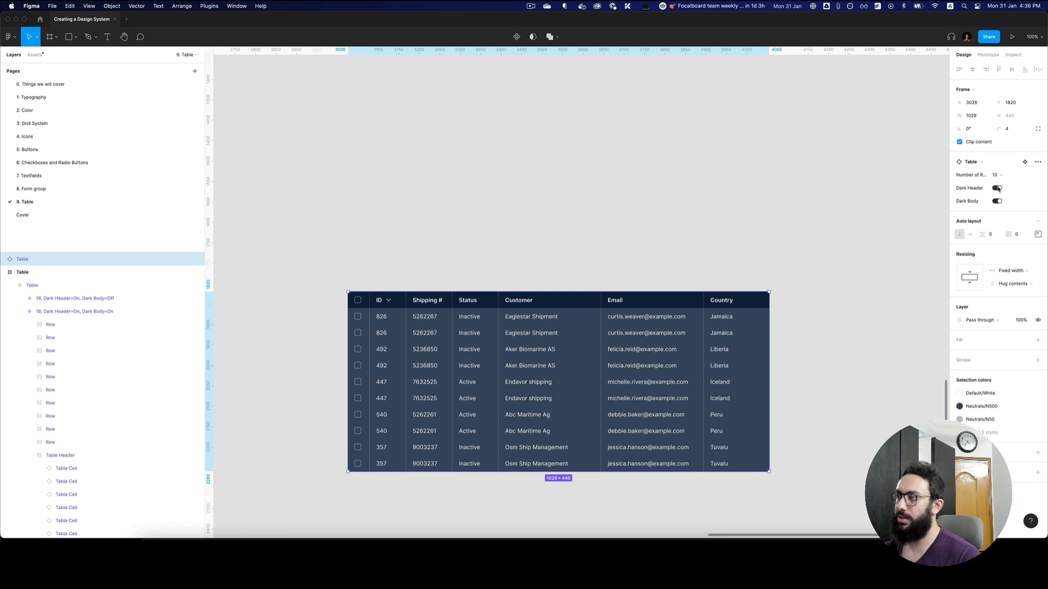
click(998, 188)
click(998, 202)
click(783, 199)
Step: Test the table's responsiveness by widening the 10-row instance to 1492
key(super+minus)
key(super+minus)
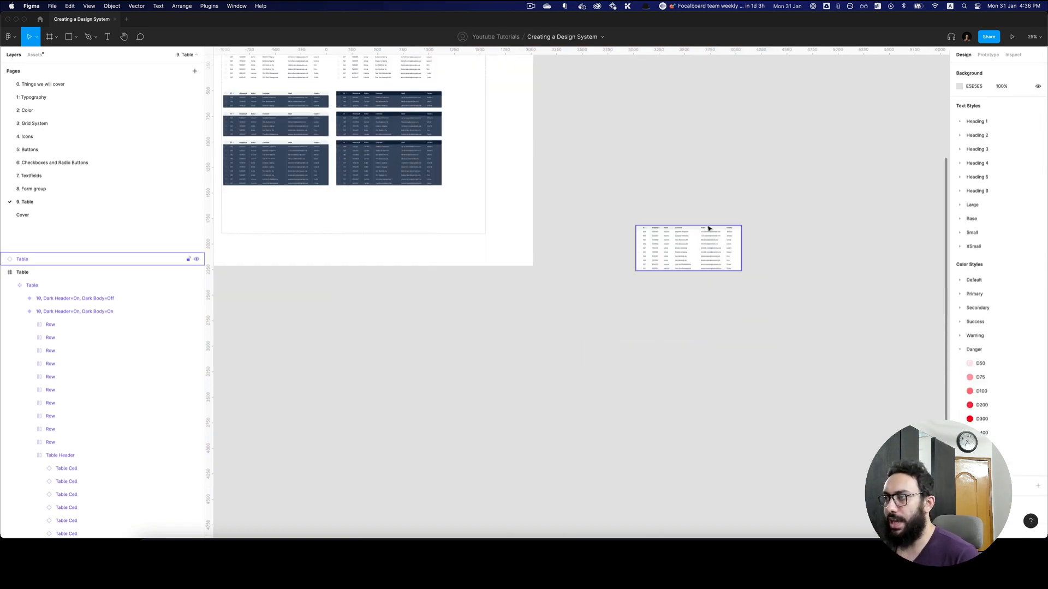
click(709, 228)
key(z)
click(757, 247)
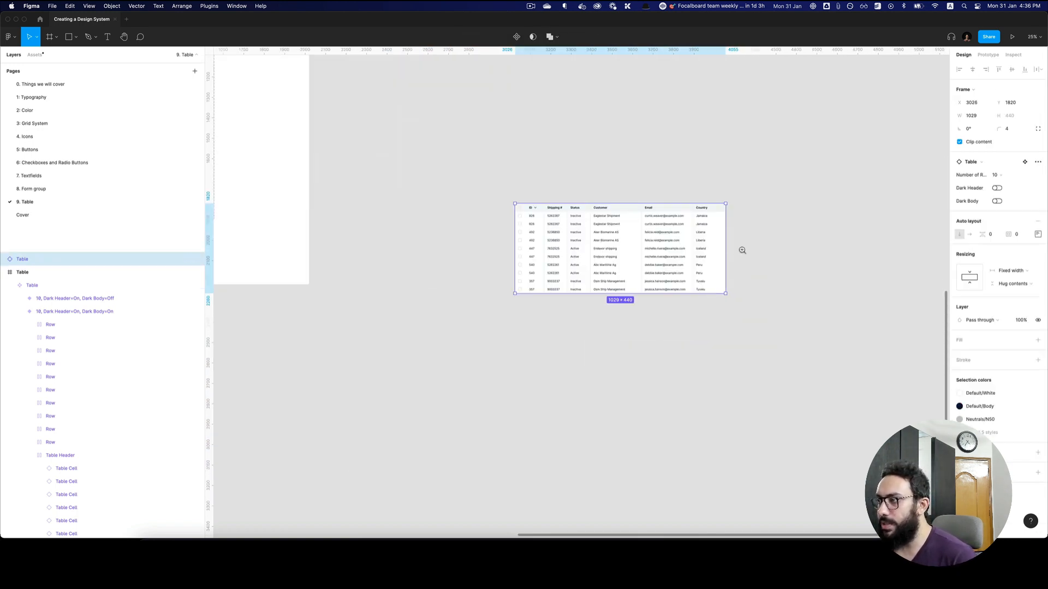
drag(724, 249, 749, 249)
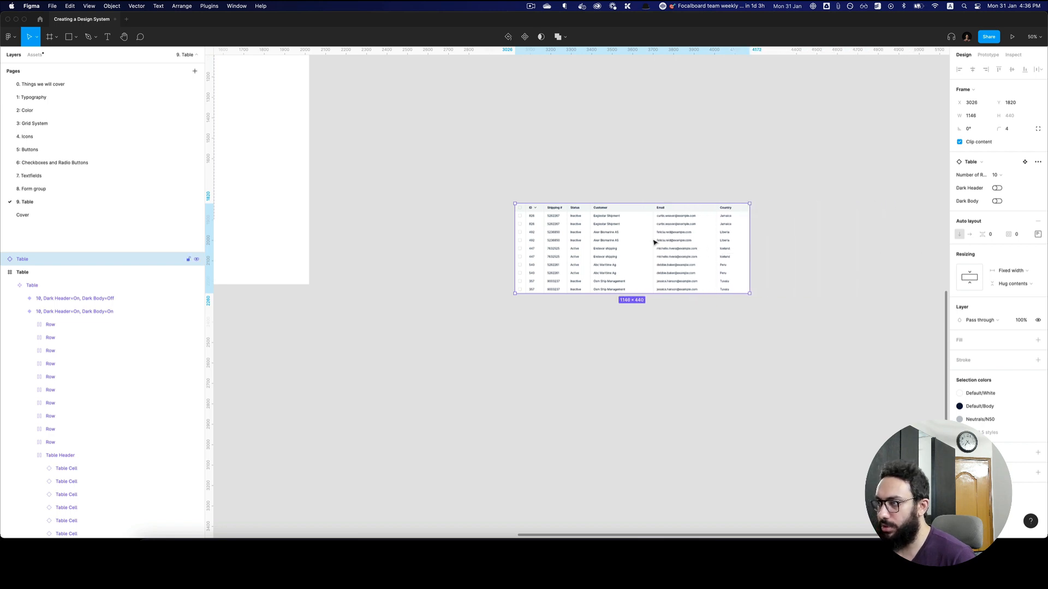
key(z)
click(643, 242)
drag(858, 233, 880, 233)
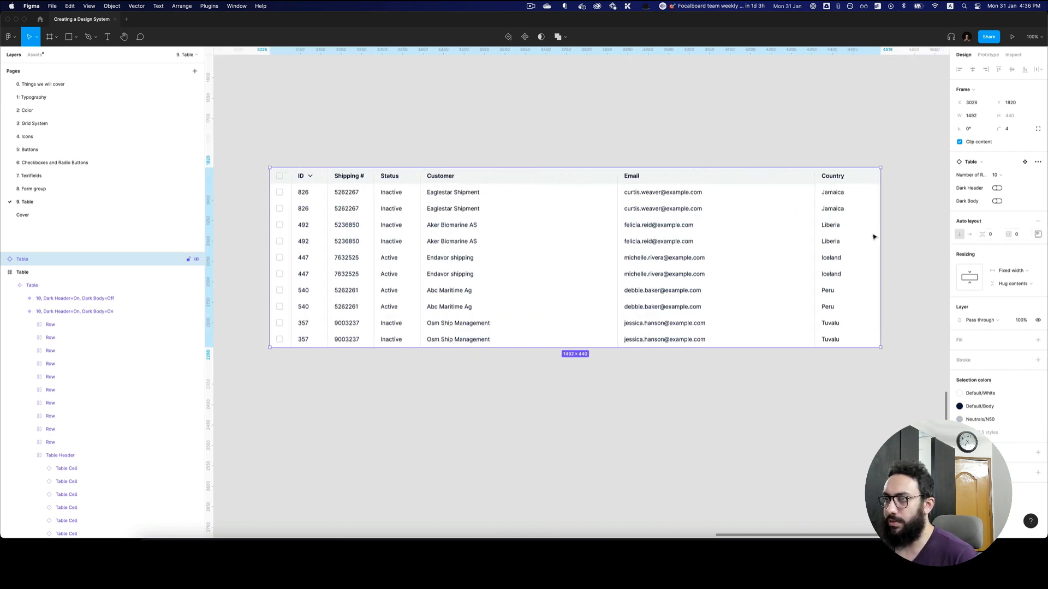
Step: Delete the test table instance from the canvas and return to the complete Table frame
key(Delete)
key(z)
alt+click(720, 222)
alt+click(721, 223)
drag(595, 206, 779, 487)
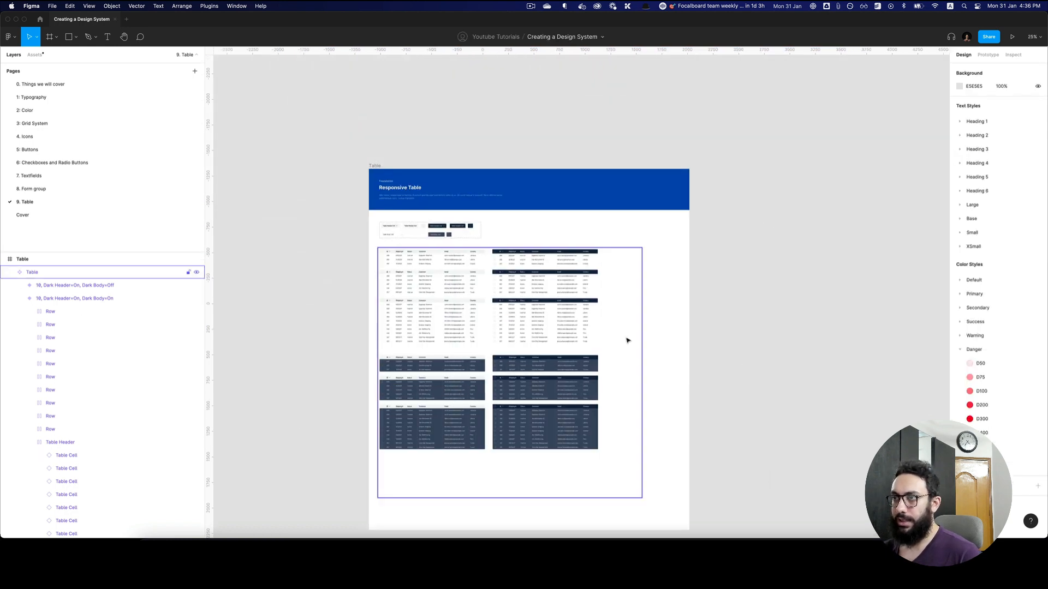
drag(627, 340, 673, 290)
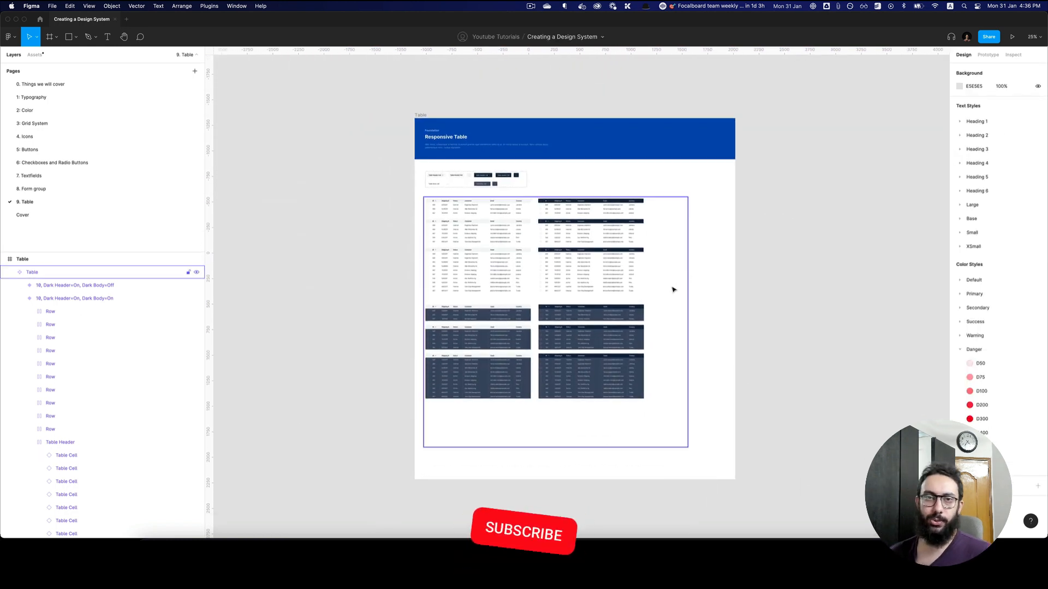